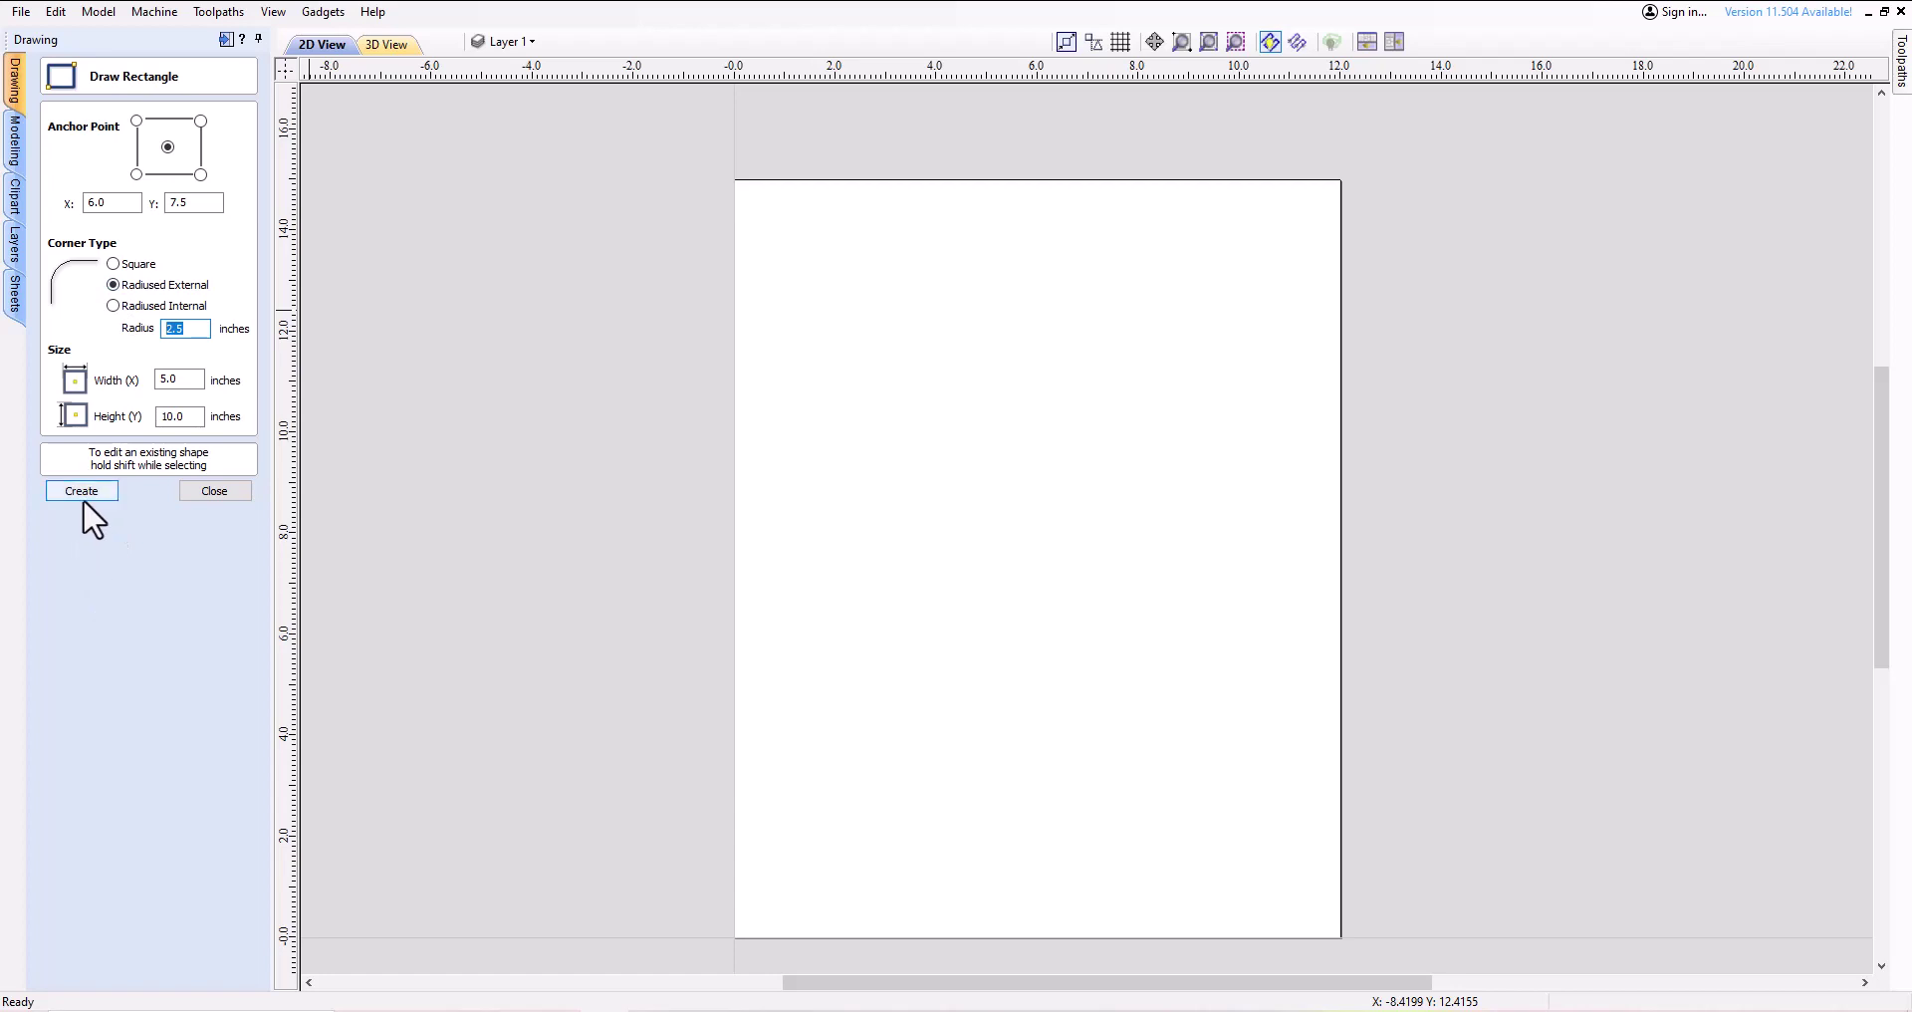
Draw a 5 by 10 inch rectangle with 2.5-inch external radiused corners centred on the job, and offset it 0.5 inch outwards
{"action": "left_click", "coordinate": [1039, 557]}
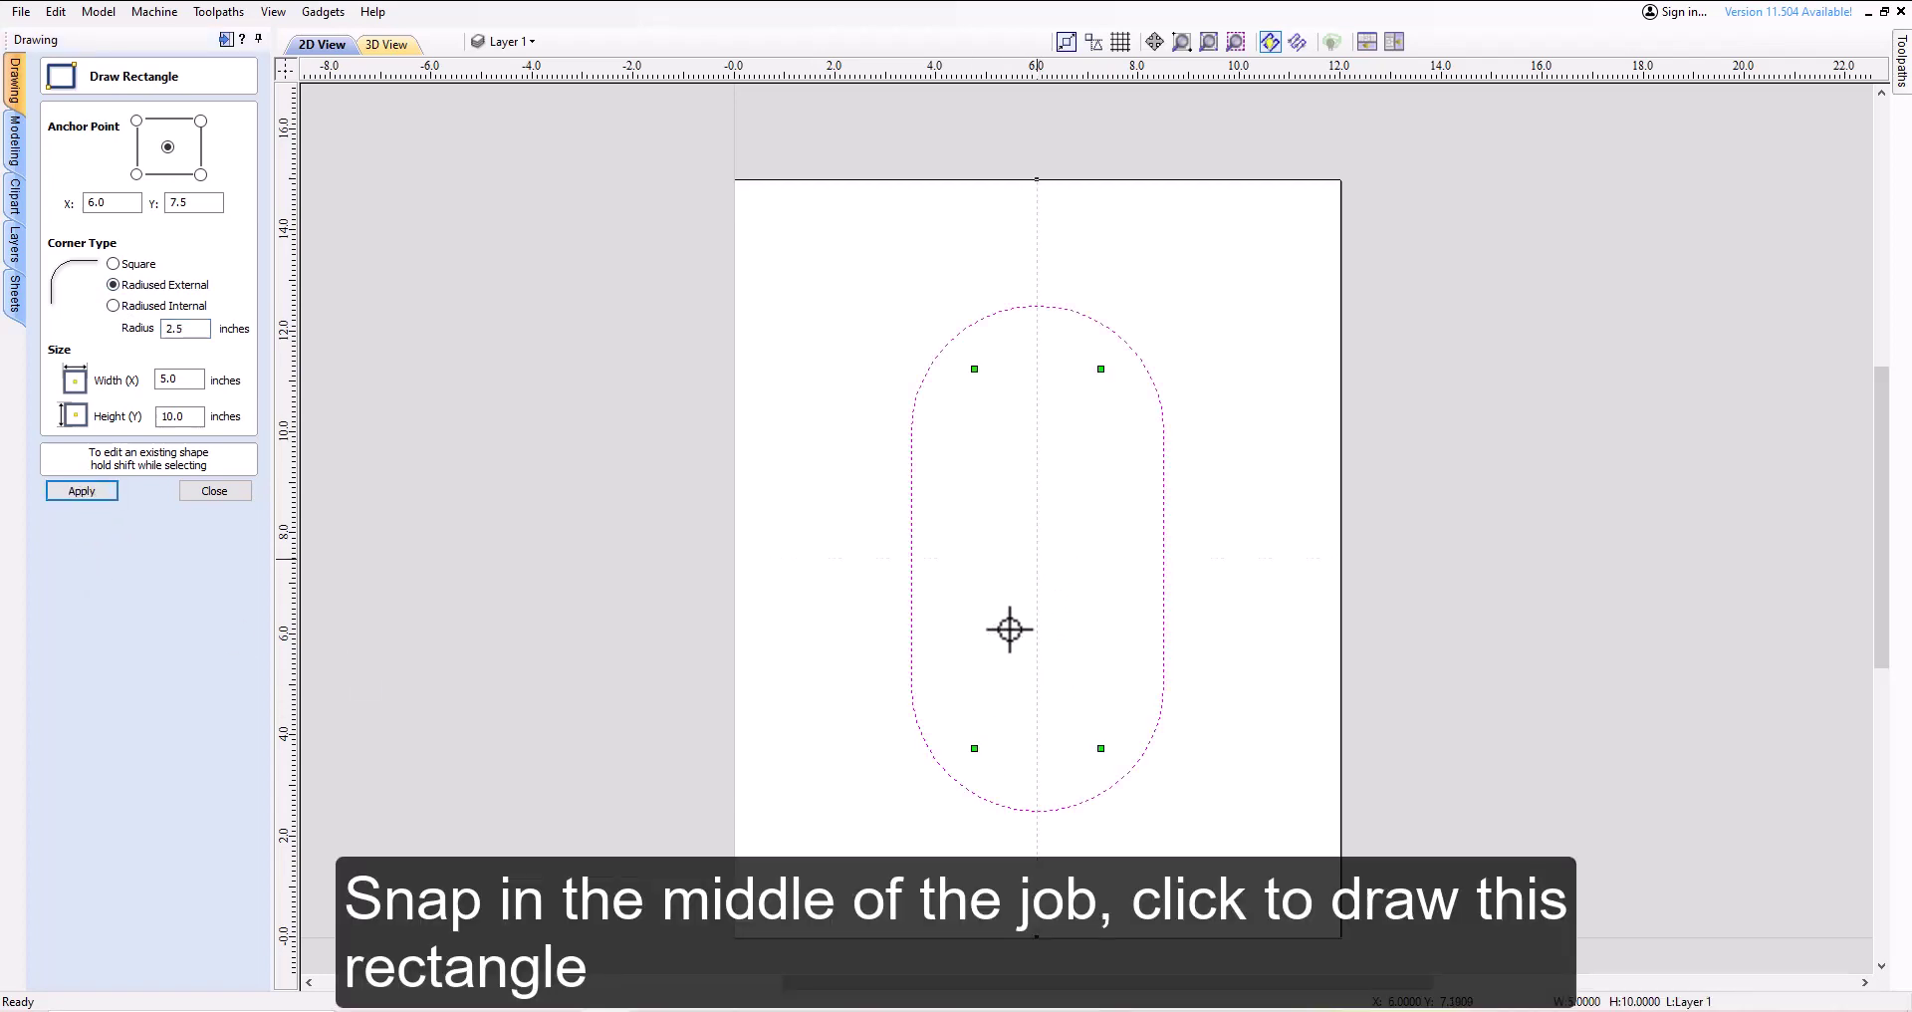
{"action": "left_click", "coordinate": [201, 490]}
{"action": "left_click", "coordinate": [52, 506]}
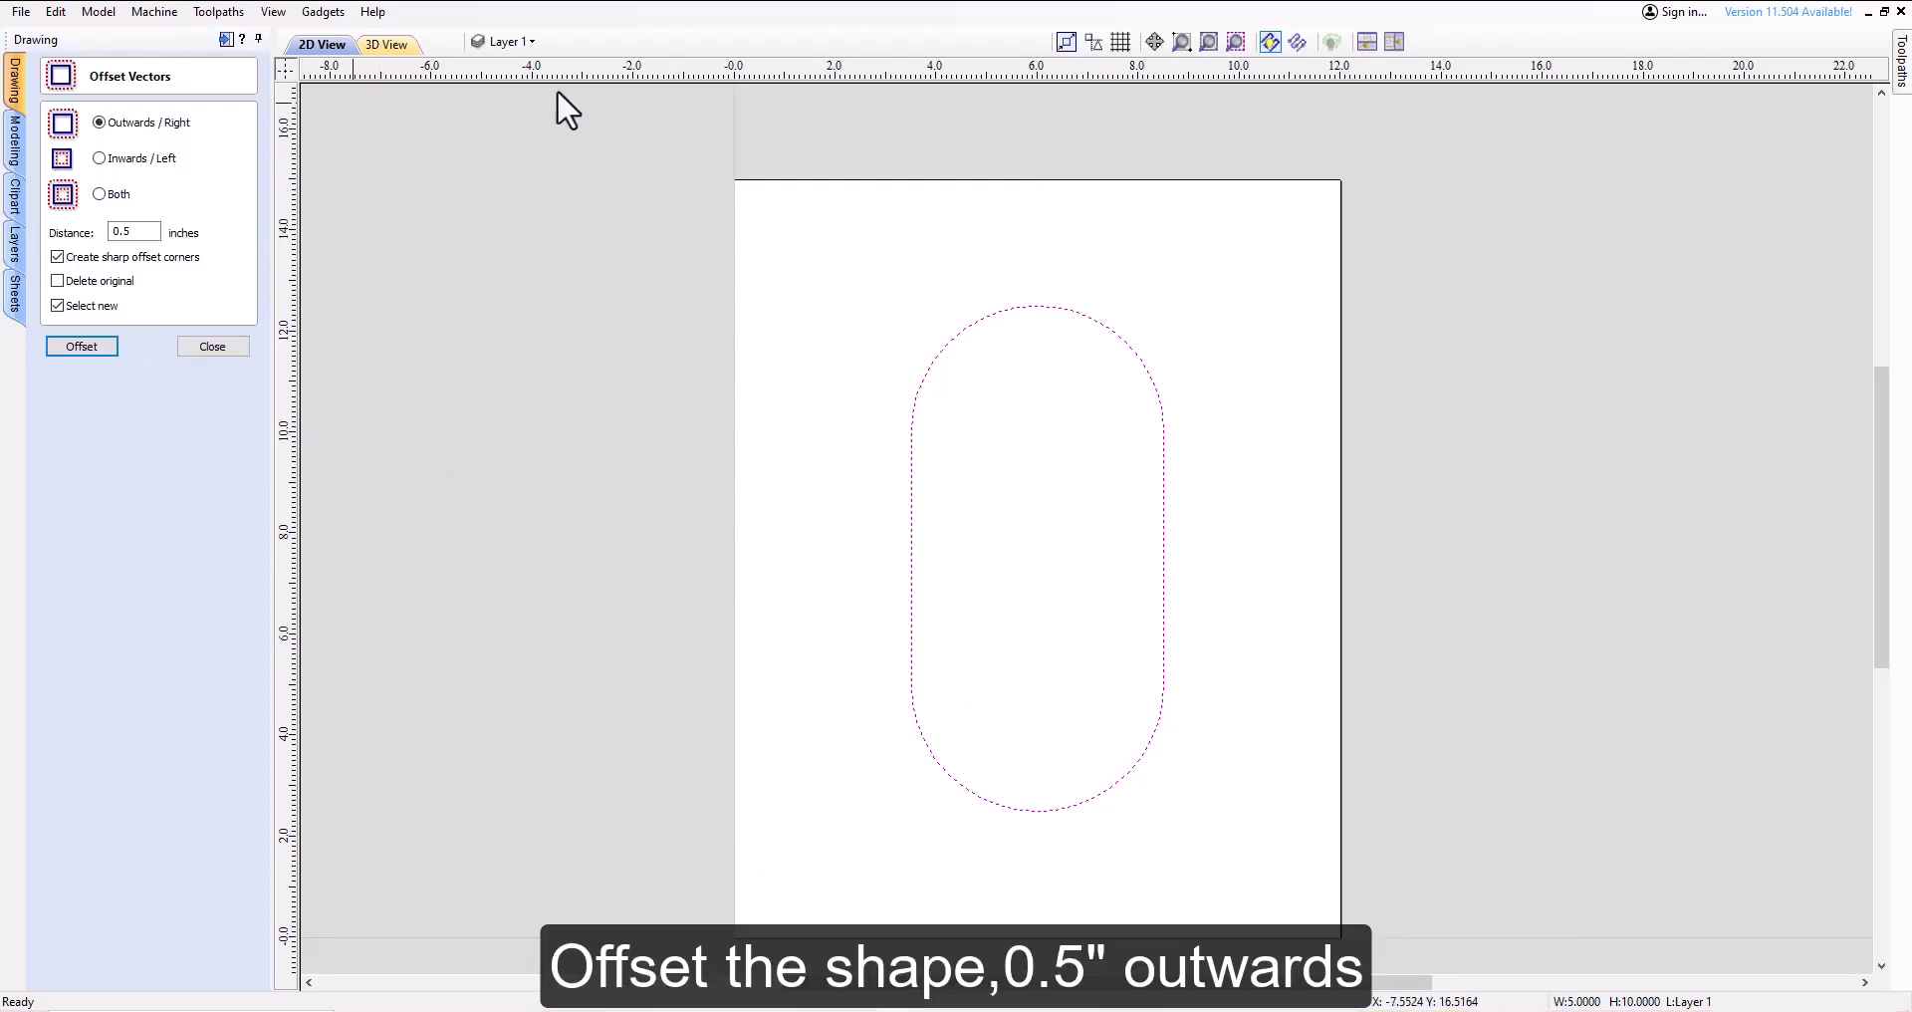
{"action": "double_click", "coordinate": [142, 231]}
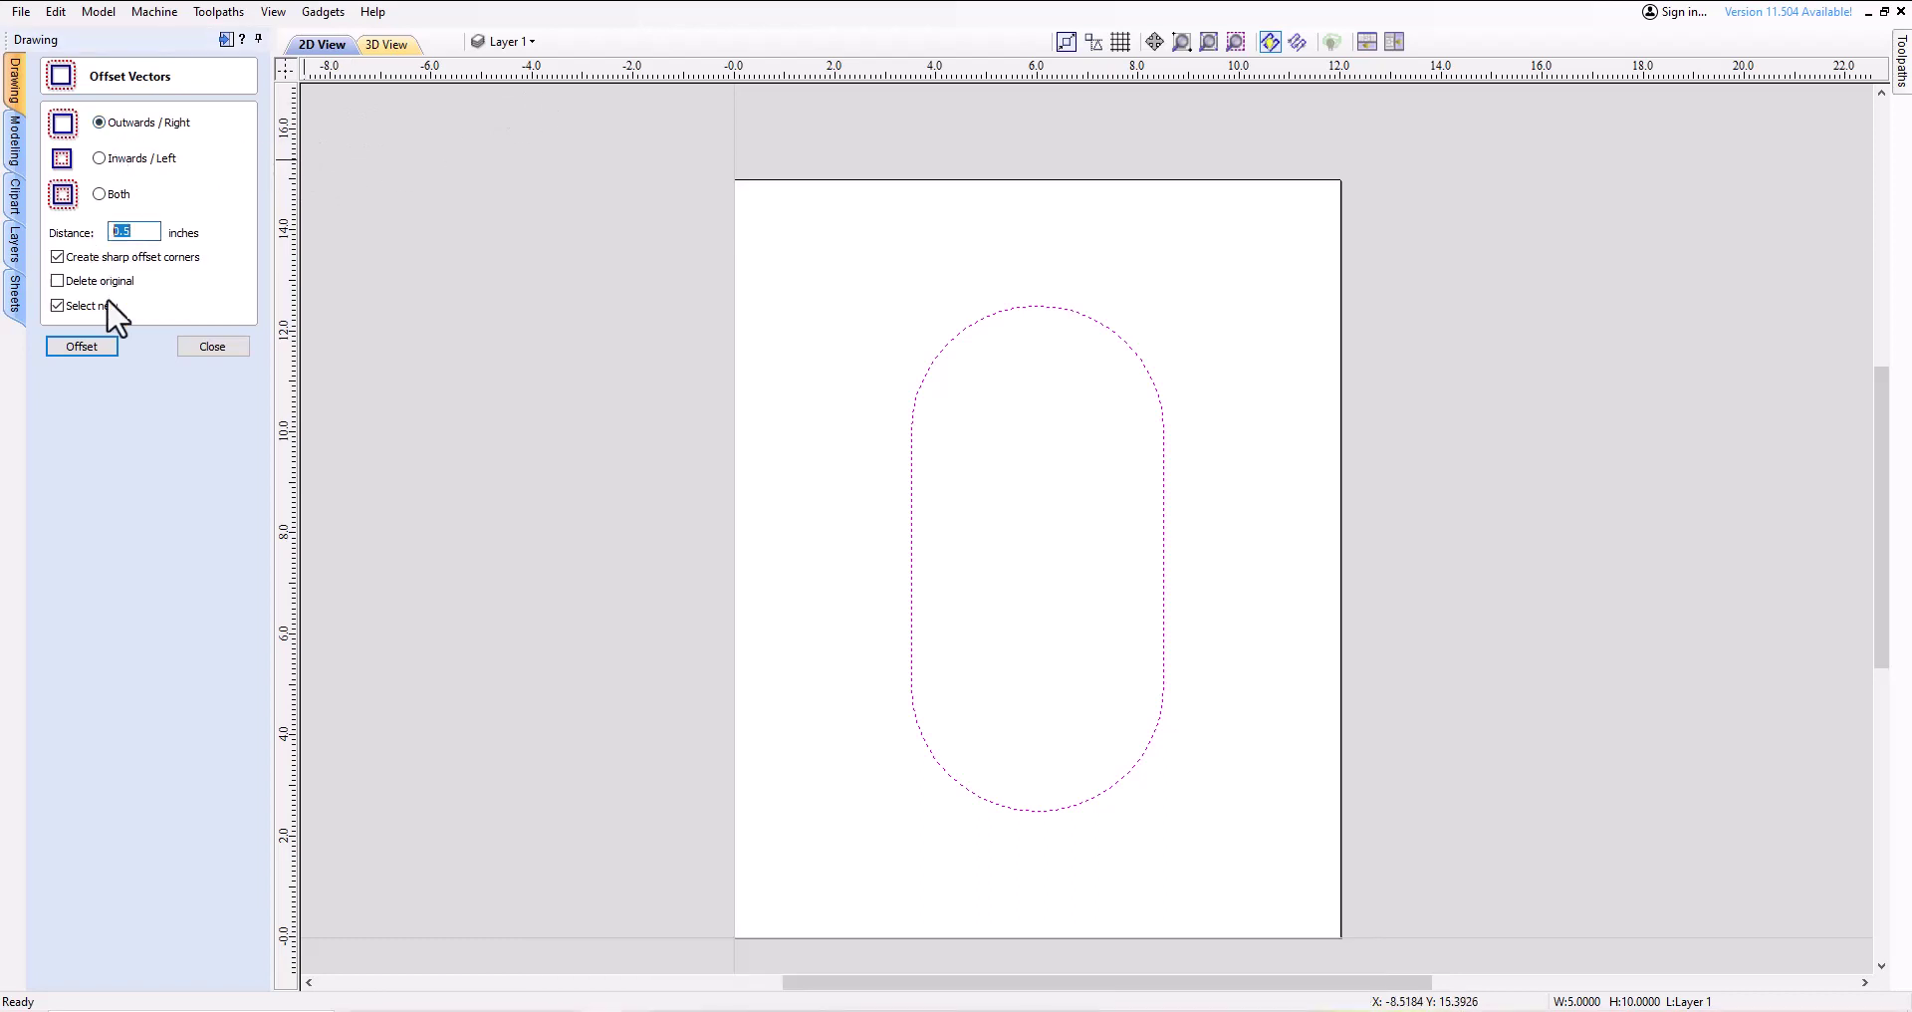
{"action": "left_click", "coordinate": [74, 348]}
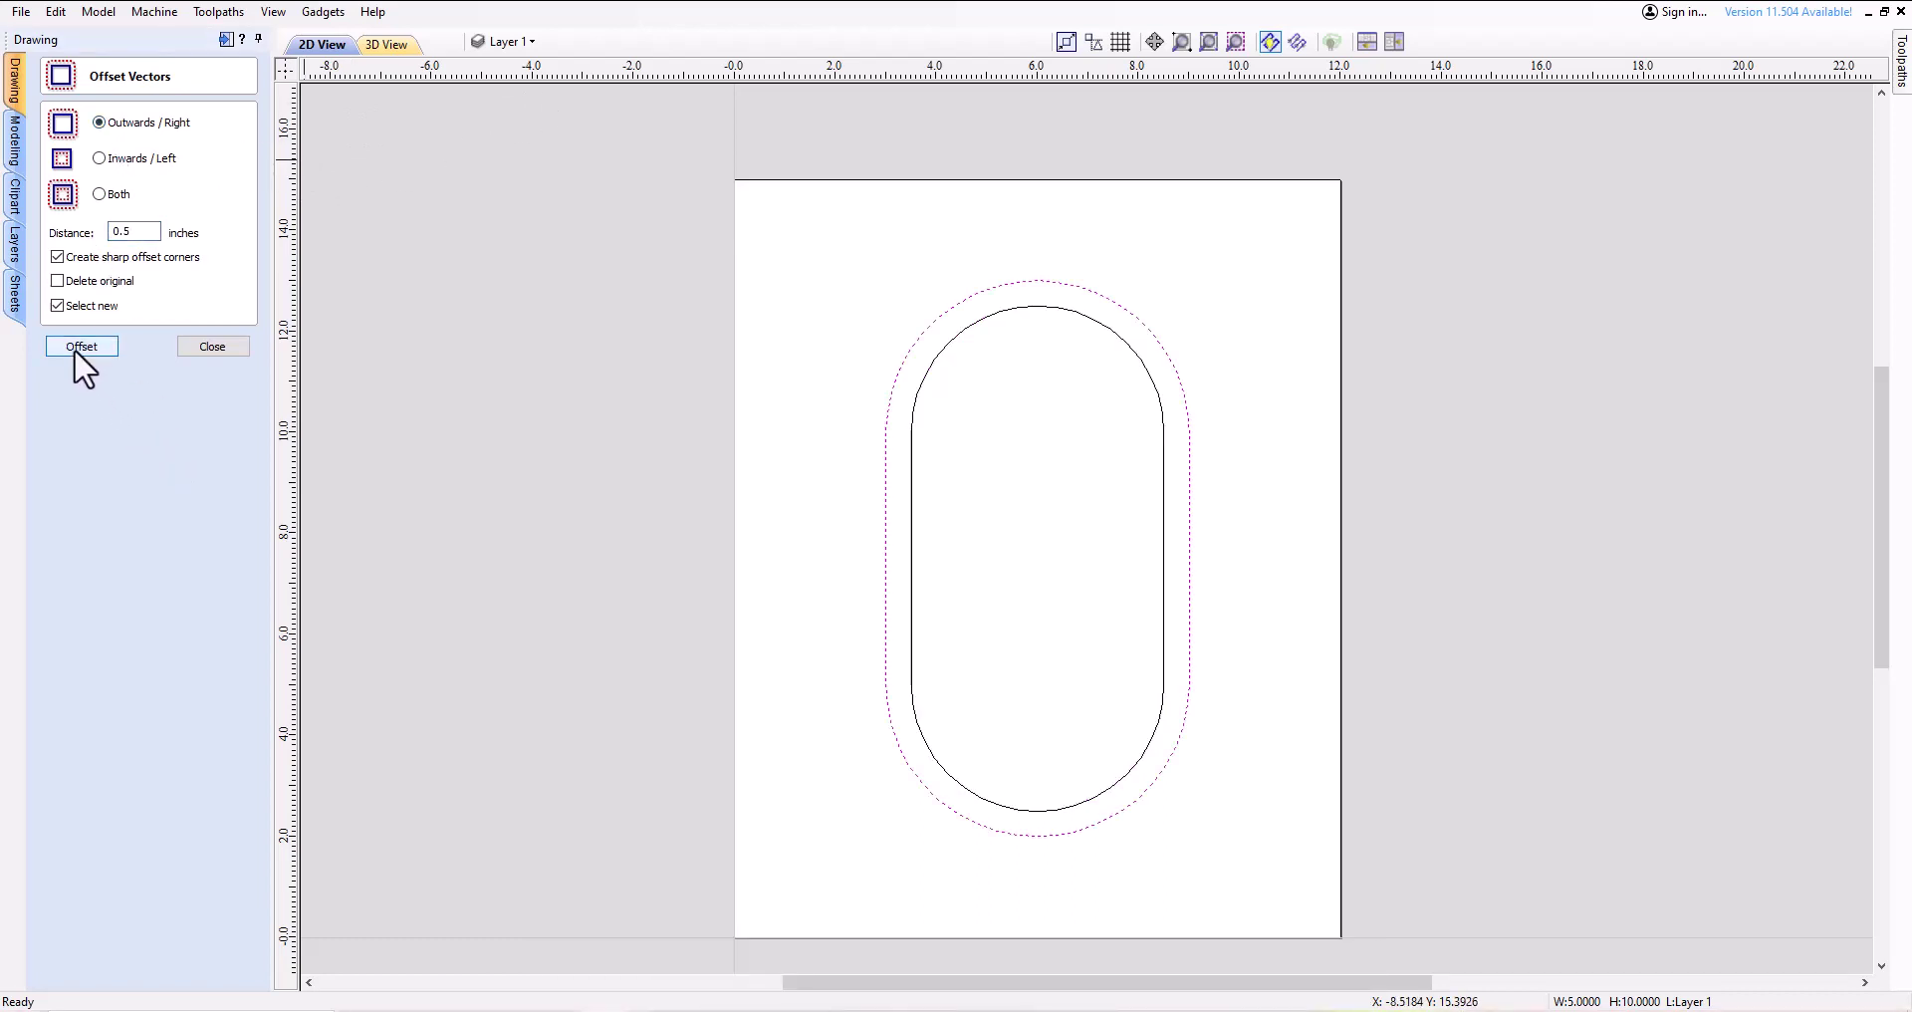
{"action": "left_click", "coordinate": [205, 347]}
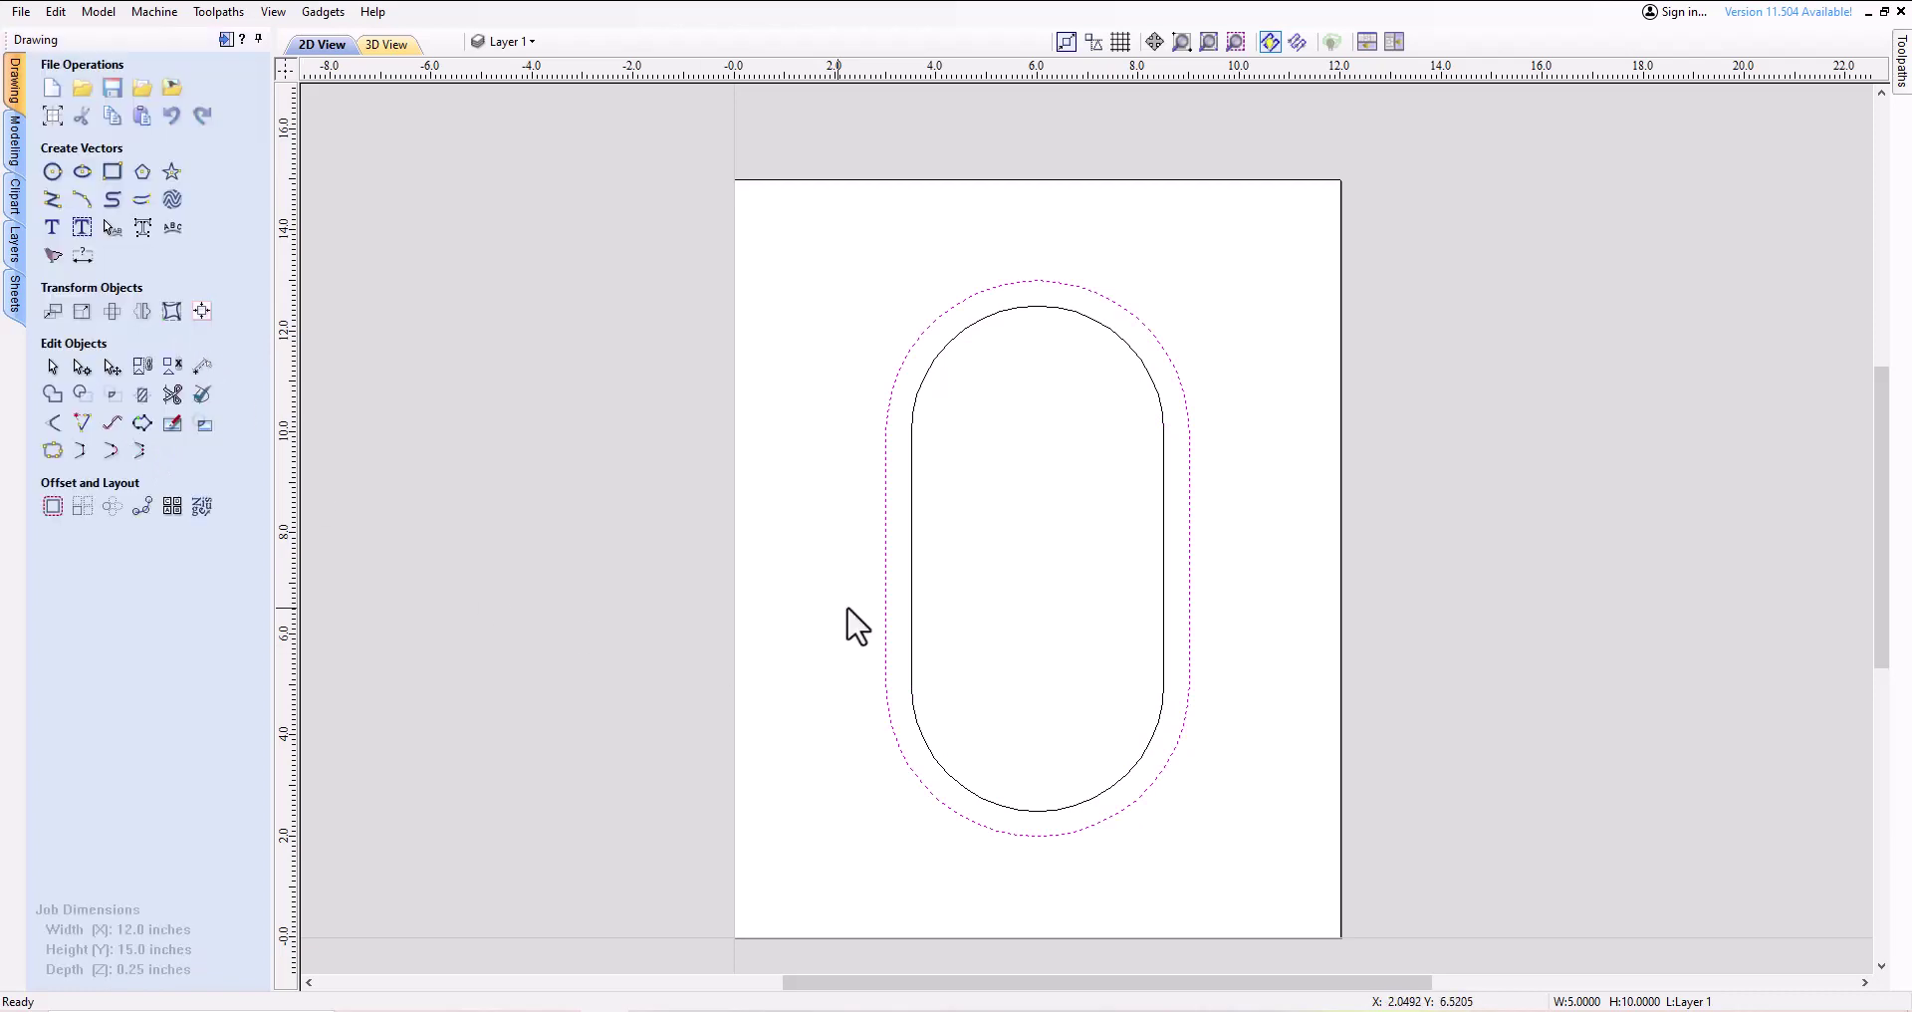
Group the two rounded outlines and place copies of the group above and below the original, overlapping its ends
{"action": "left_click", "coordinate": [912, 593], "text": "shift"}
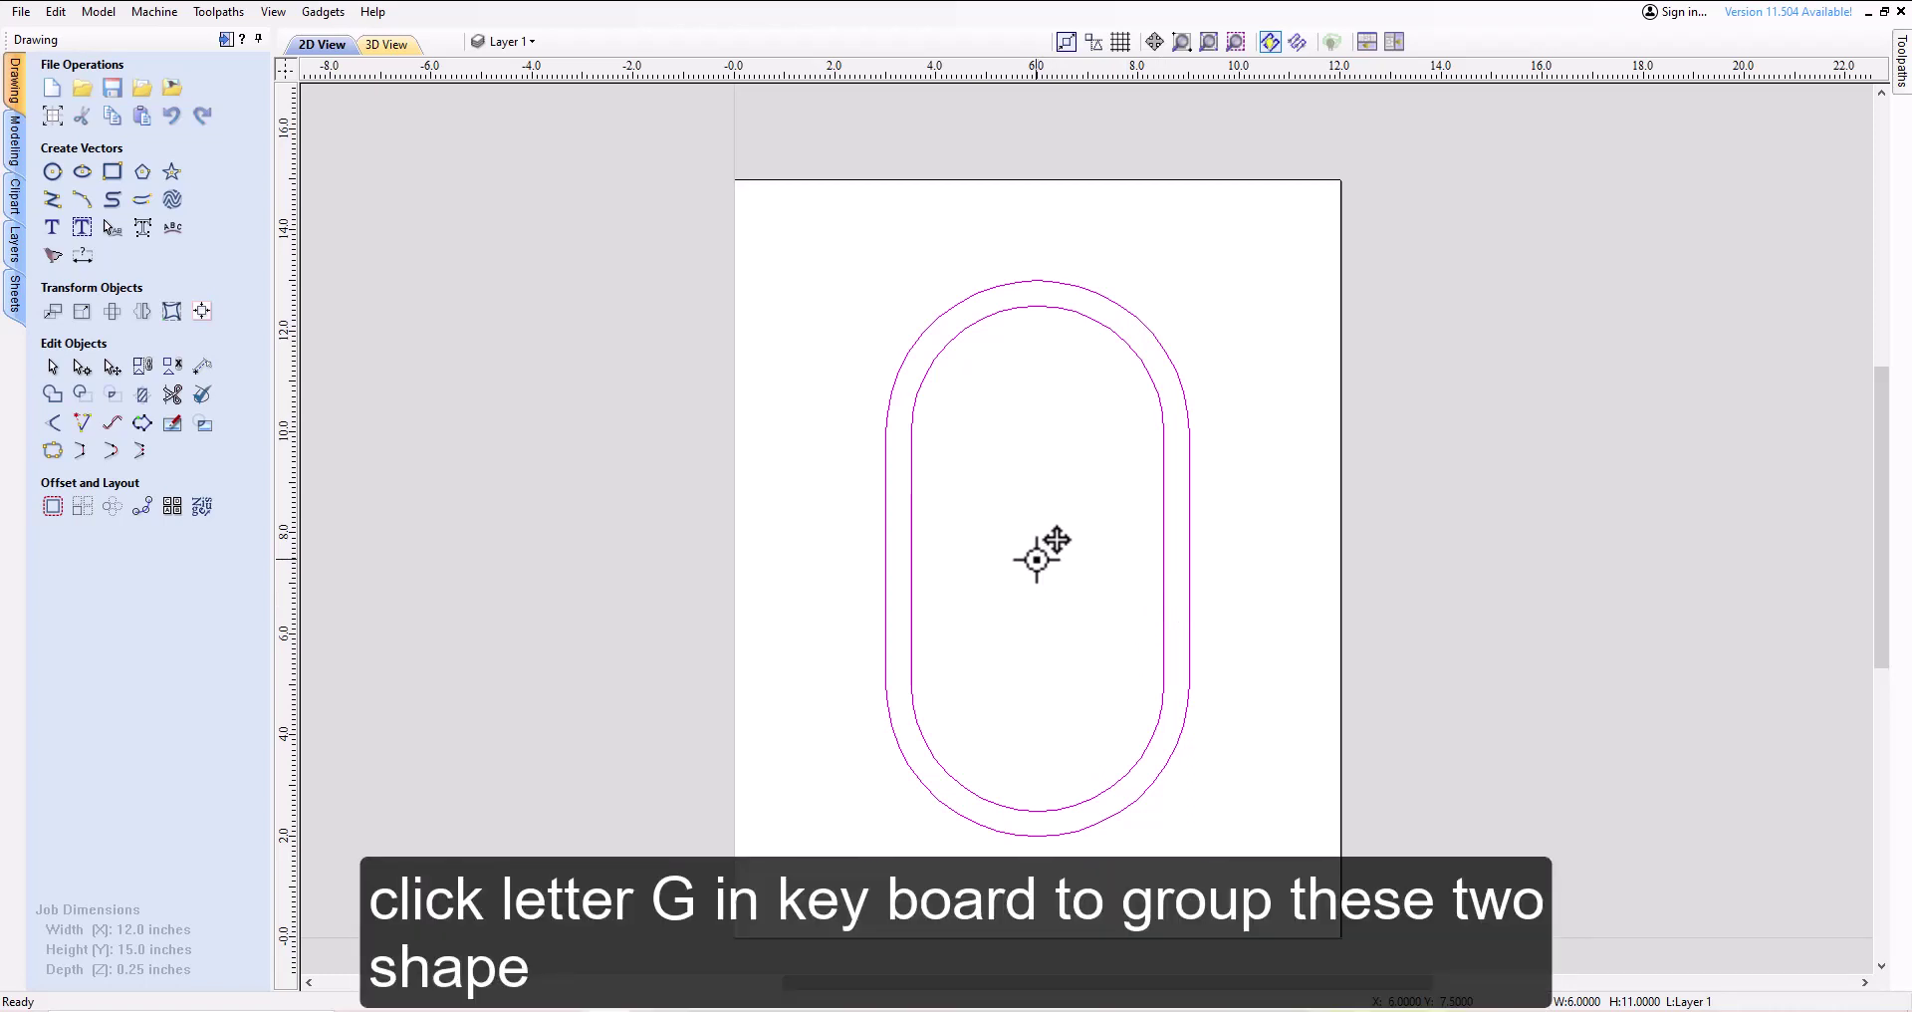
{"action": "left_click_drag", "start_coordinate": [1057, 539], "coordinate": [1056, 38], "text": "ctrl"}
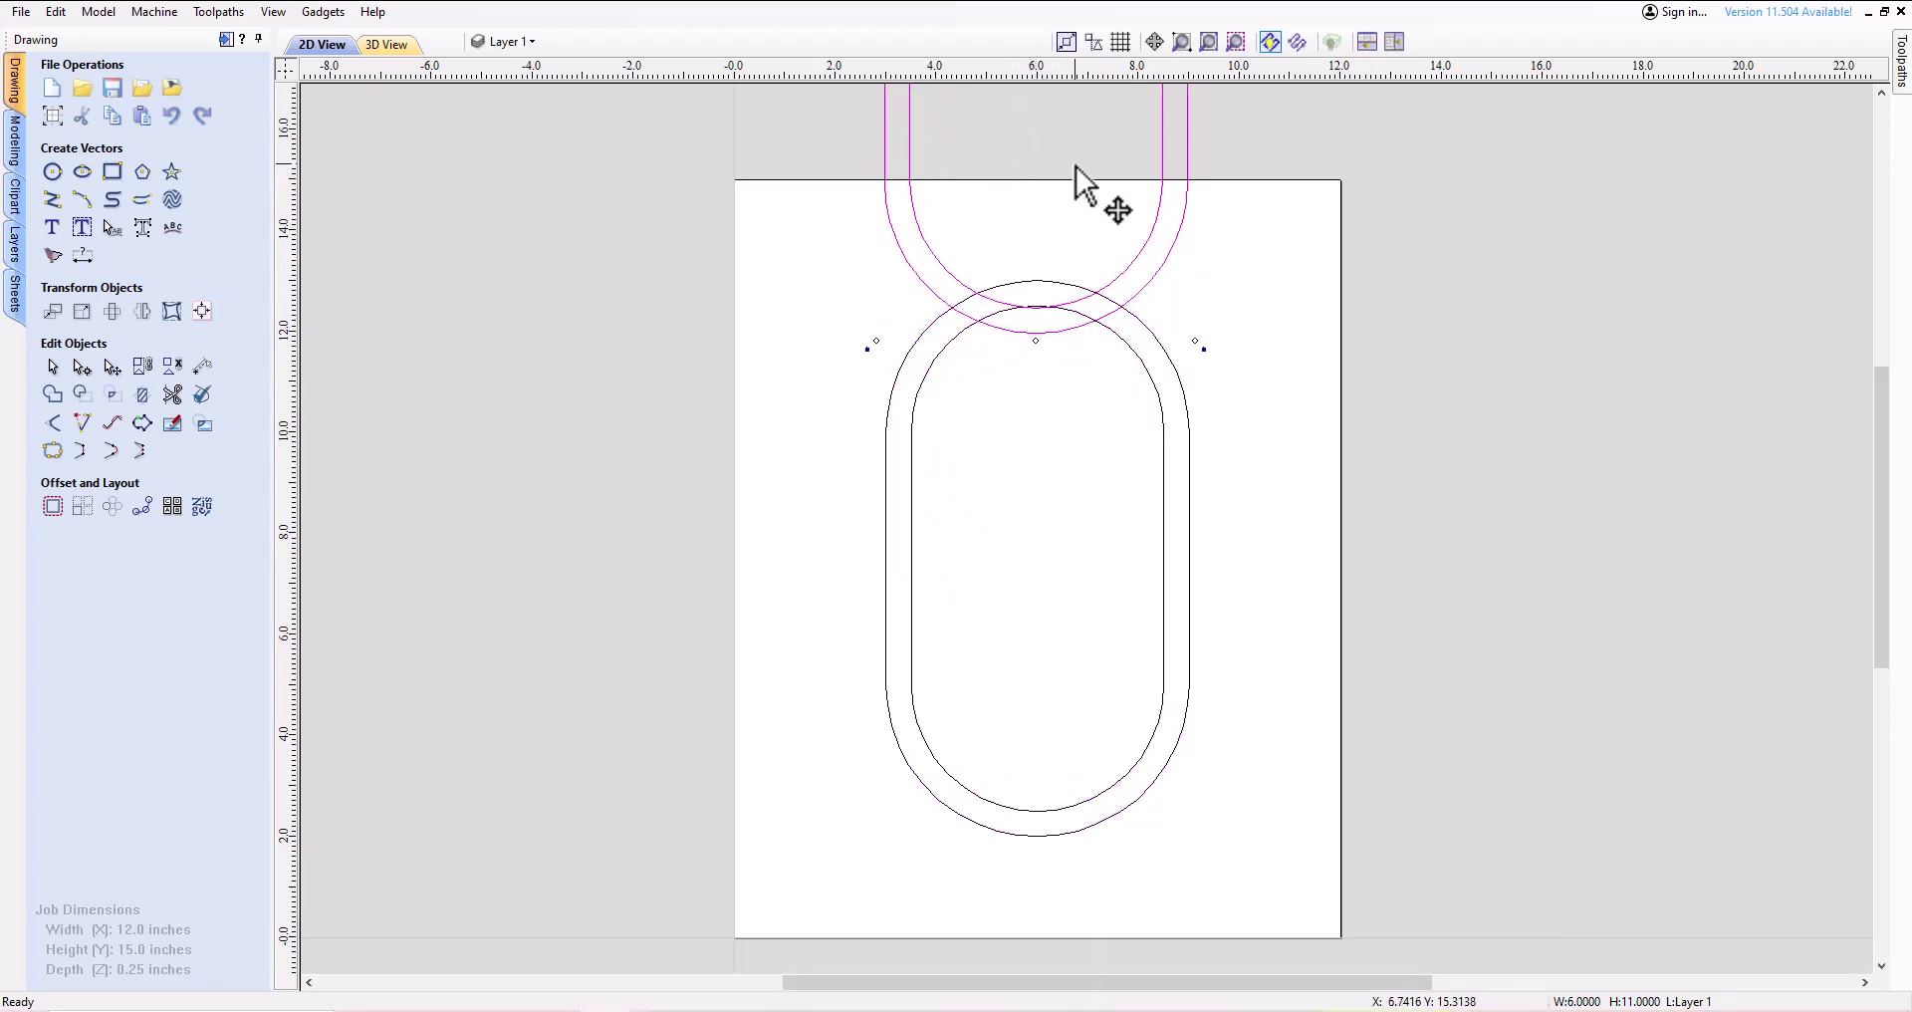
{"action": "scroll", "coordinate": [1078, 200], "scroll_direction": "down", "scroll_amount": 2}
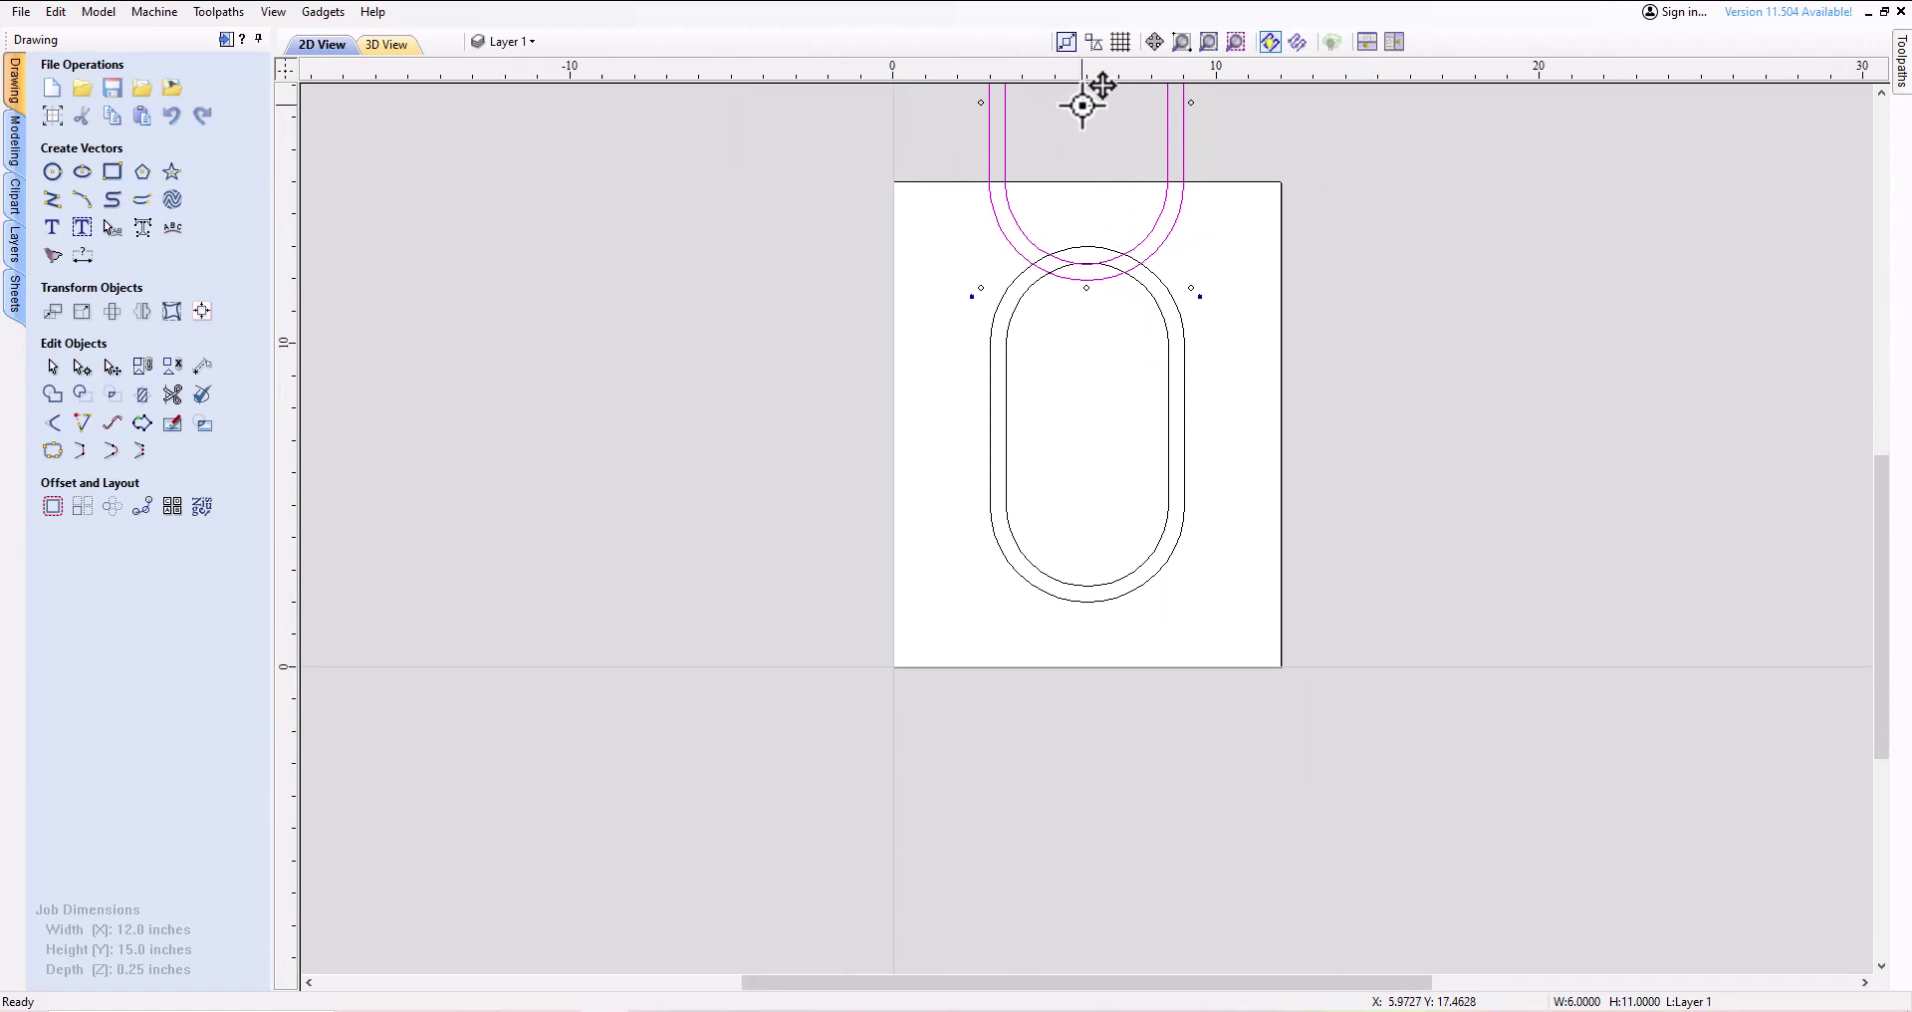
{"action": "left_click_drag", "start_coordinate": [1083, 106], "coordinate": [1093, 734]}
Fine-position the lower copy so the top of its inner outline touches the bottom of the original's inner outline
{"action": "scroll", "coordinate": [1080, 594], "scroll_direction": "up", "scroll_amount": 5}
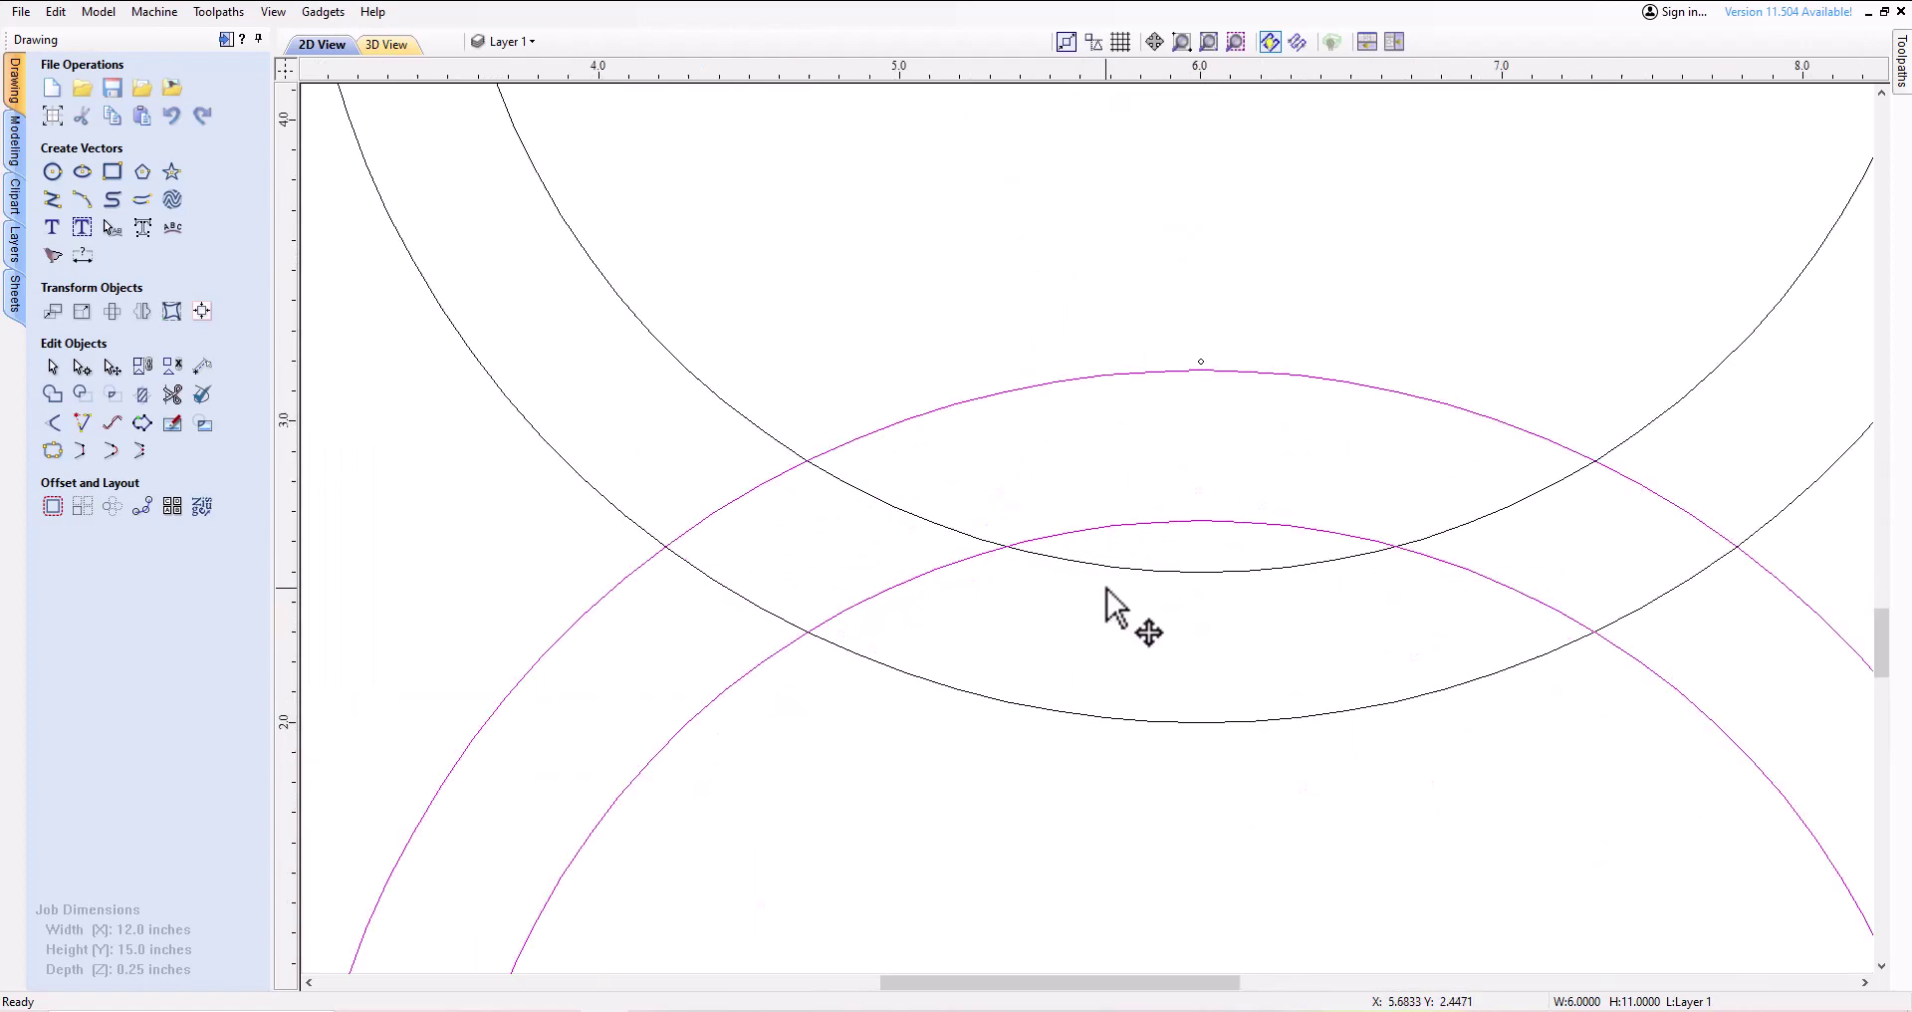
{"action": "left_click_drag", "start_coordinate": [1105, 589], "coordinate": [1237, 618]}
{"action": "scroll", "coordinate": [1207, 597], "scroll_direction": "up", "scroll_amount": 8}
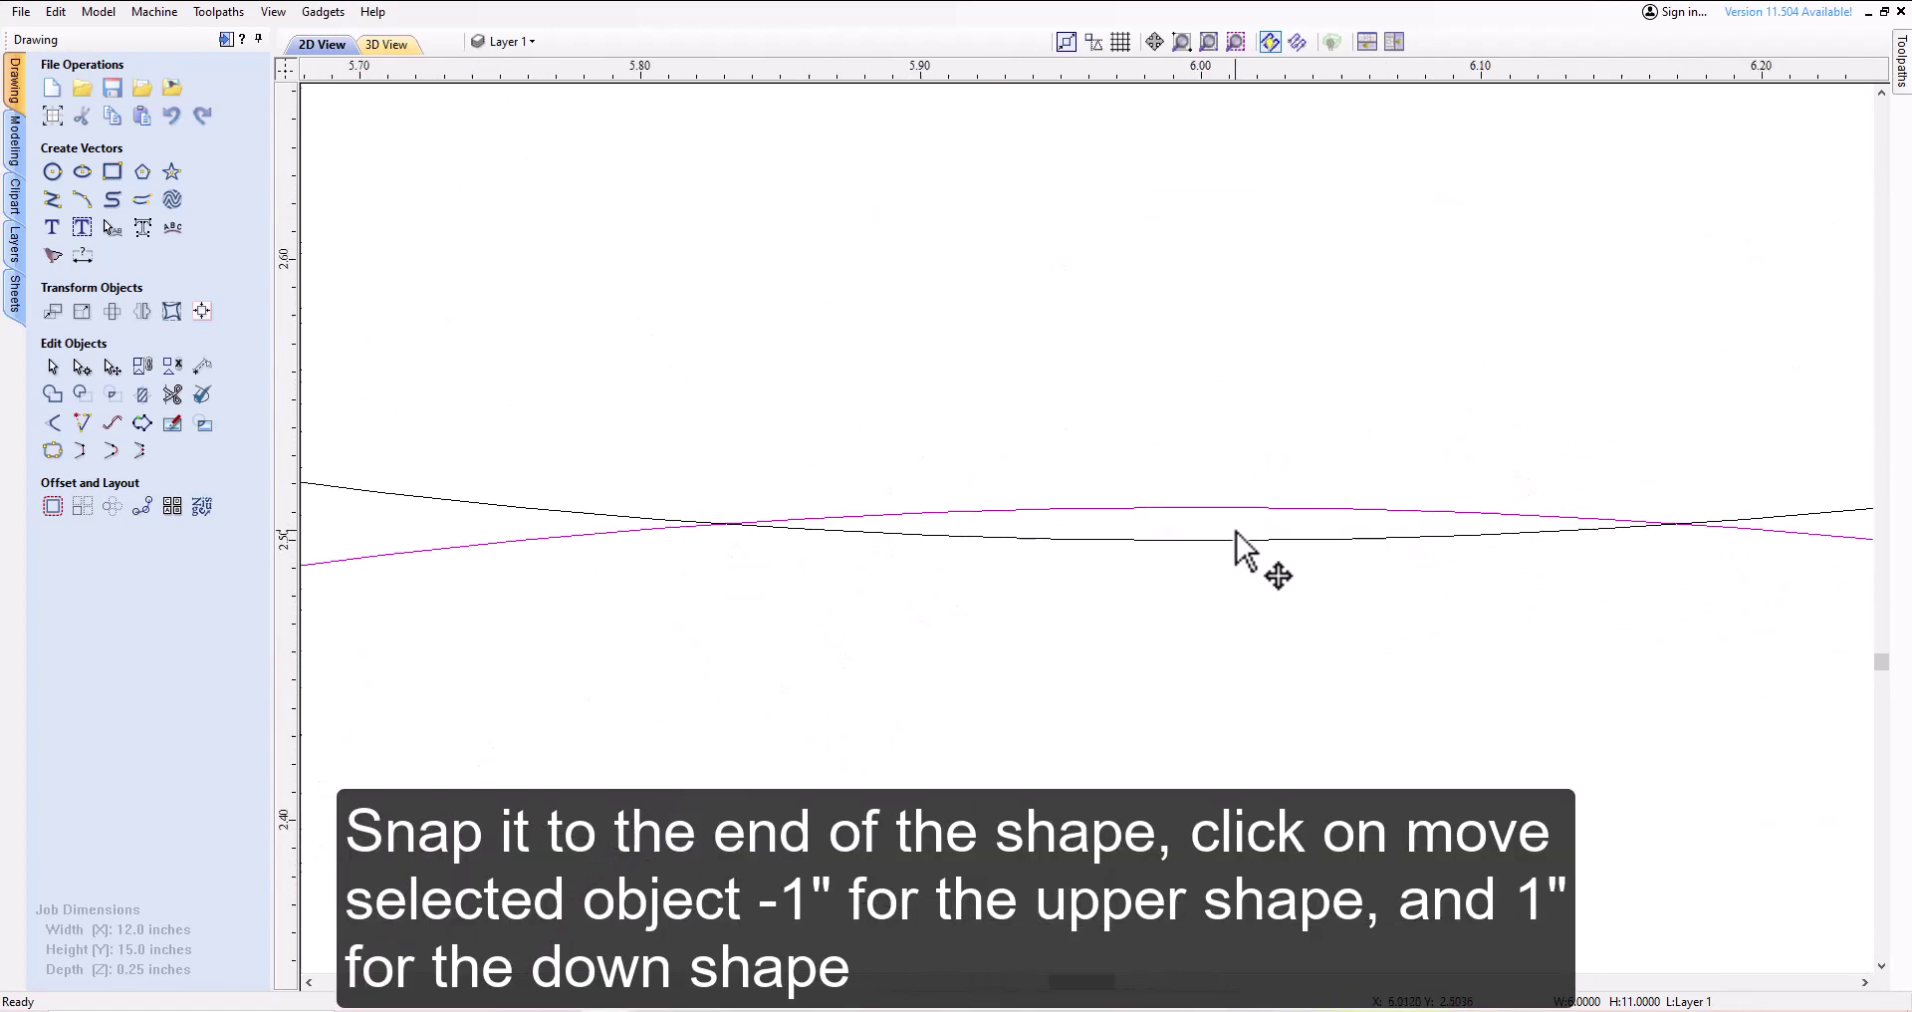
{"action": "scroll", "coordinate": [1245, 570], "scroll_direction": "up", "scroll_amount": 5}
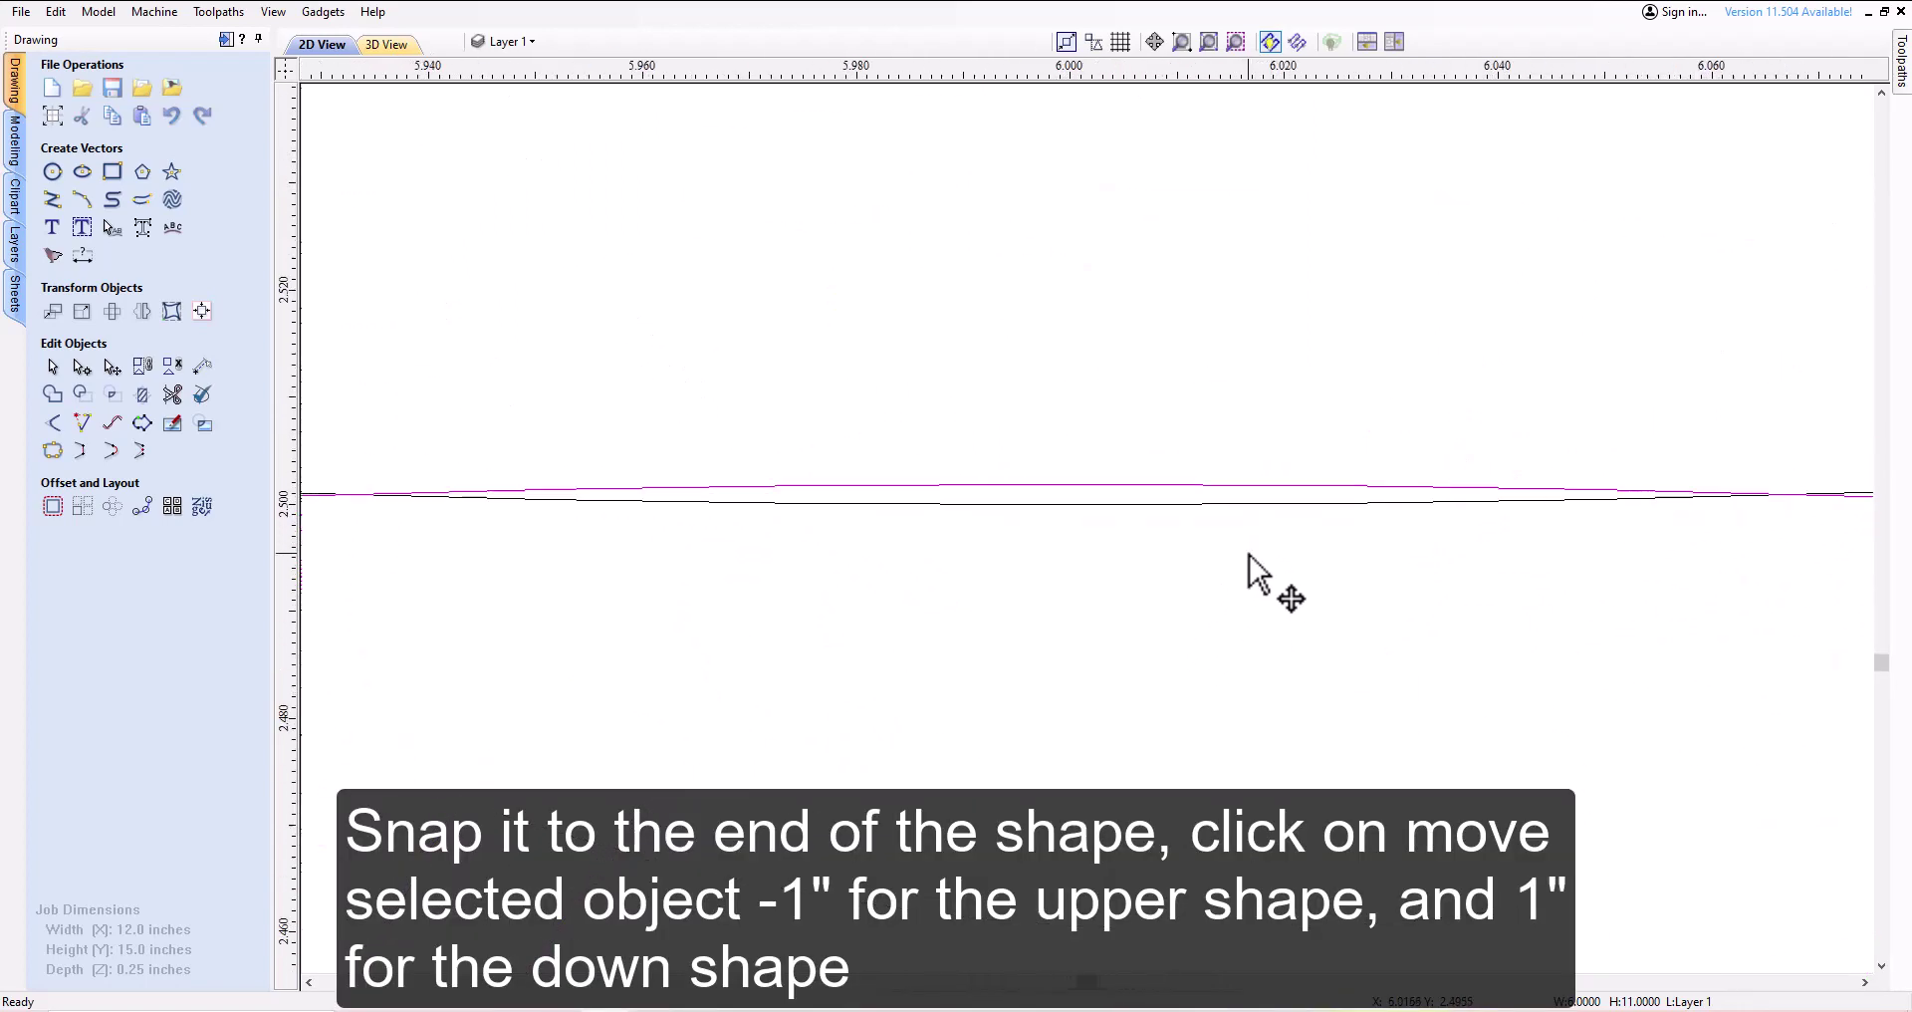
{"action": "scroll", "coordinate": [1244, 563], "scroll_direction": "up", "scroll_amount": 4}
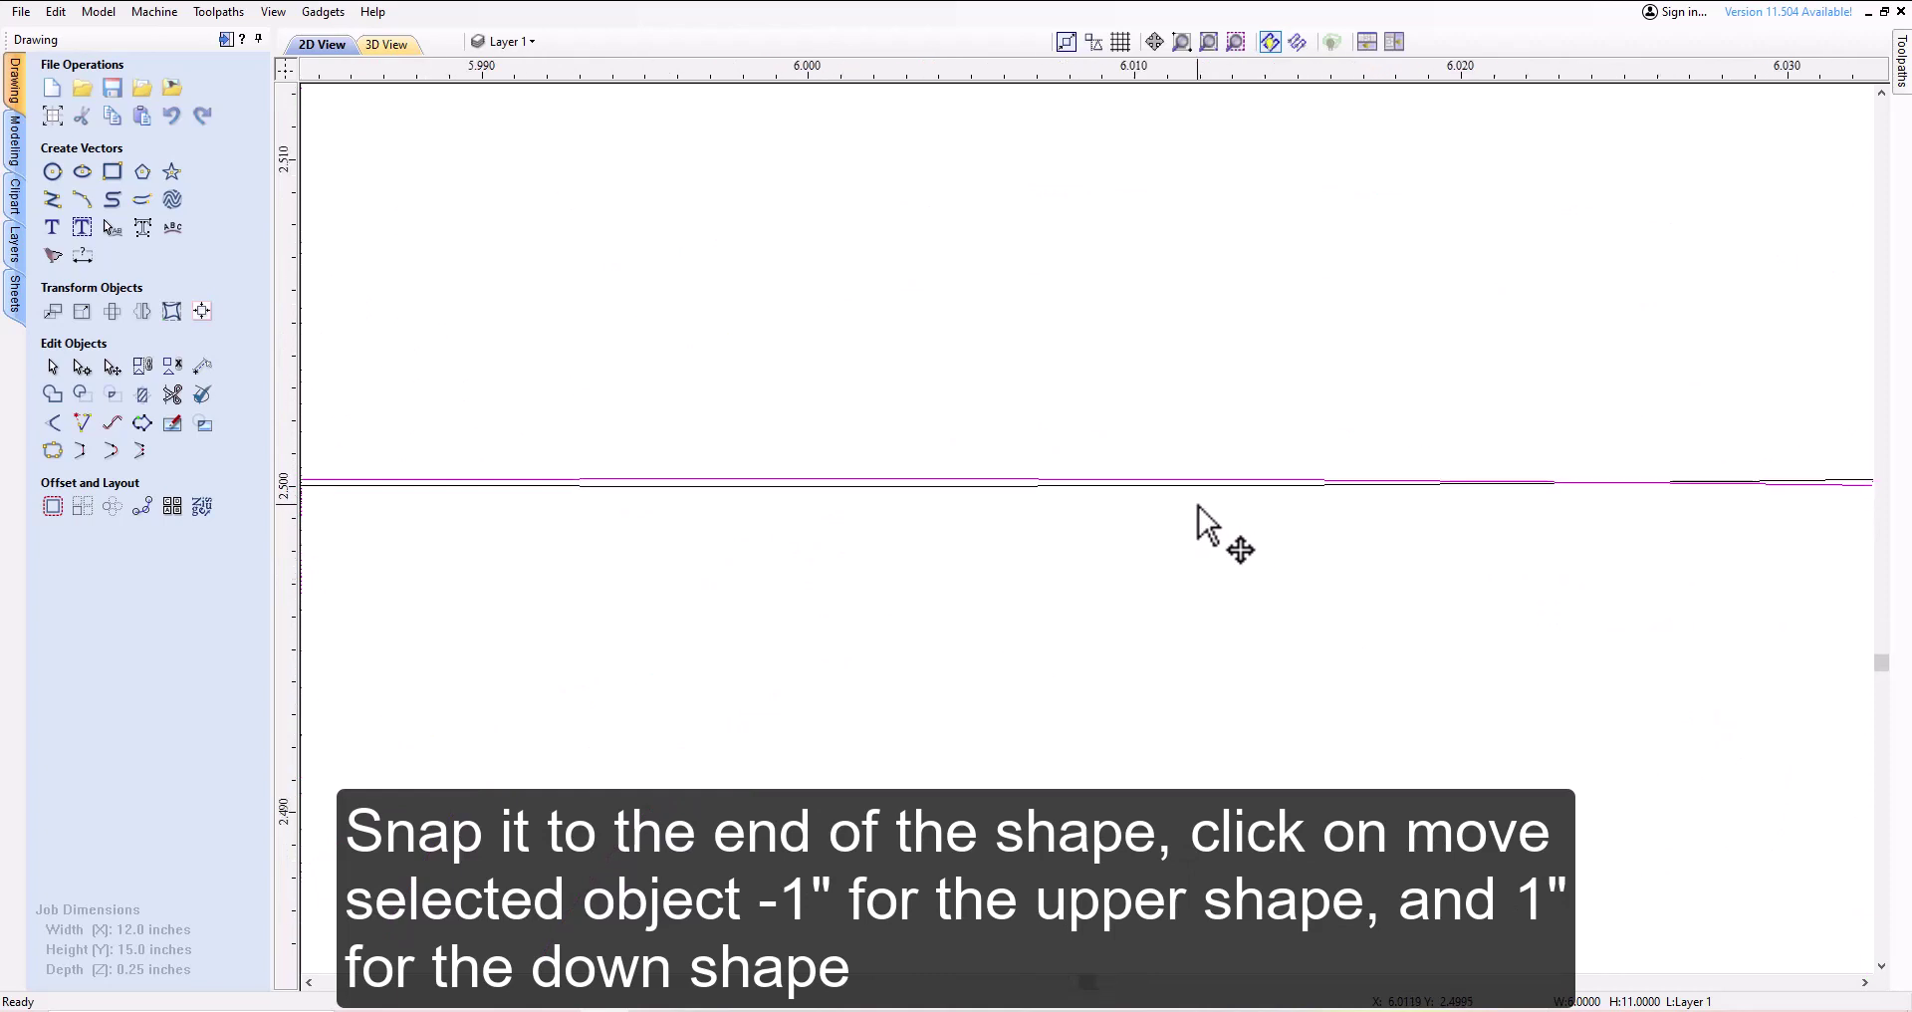
{"action": "scroll", "coordinate": [1208, 525], "scroll_direction": "up", "scroll_amount": 4}
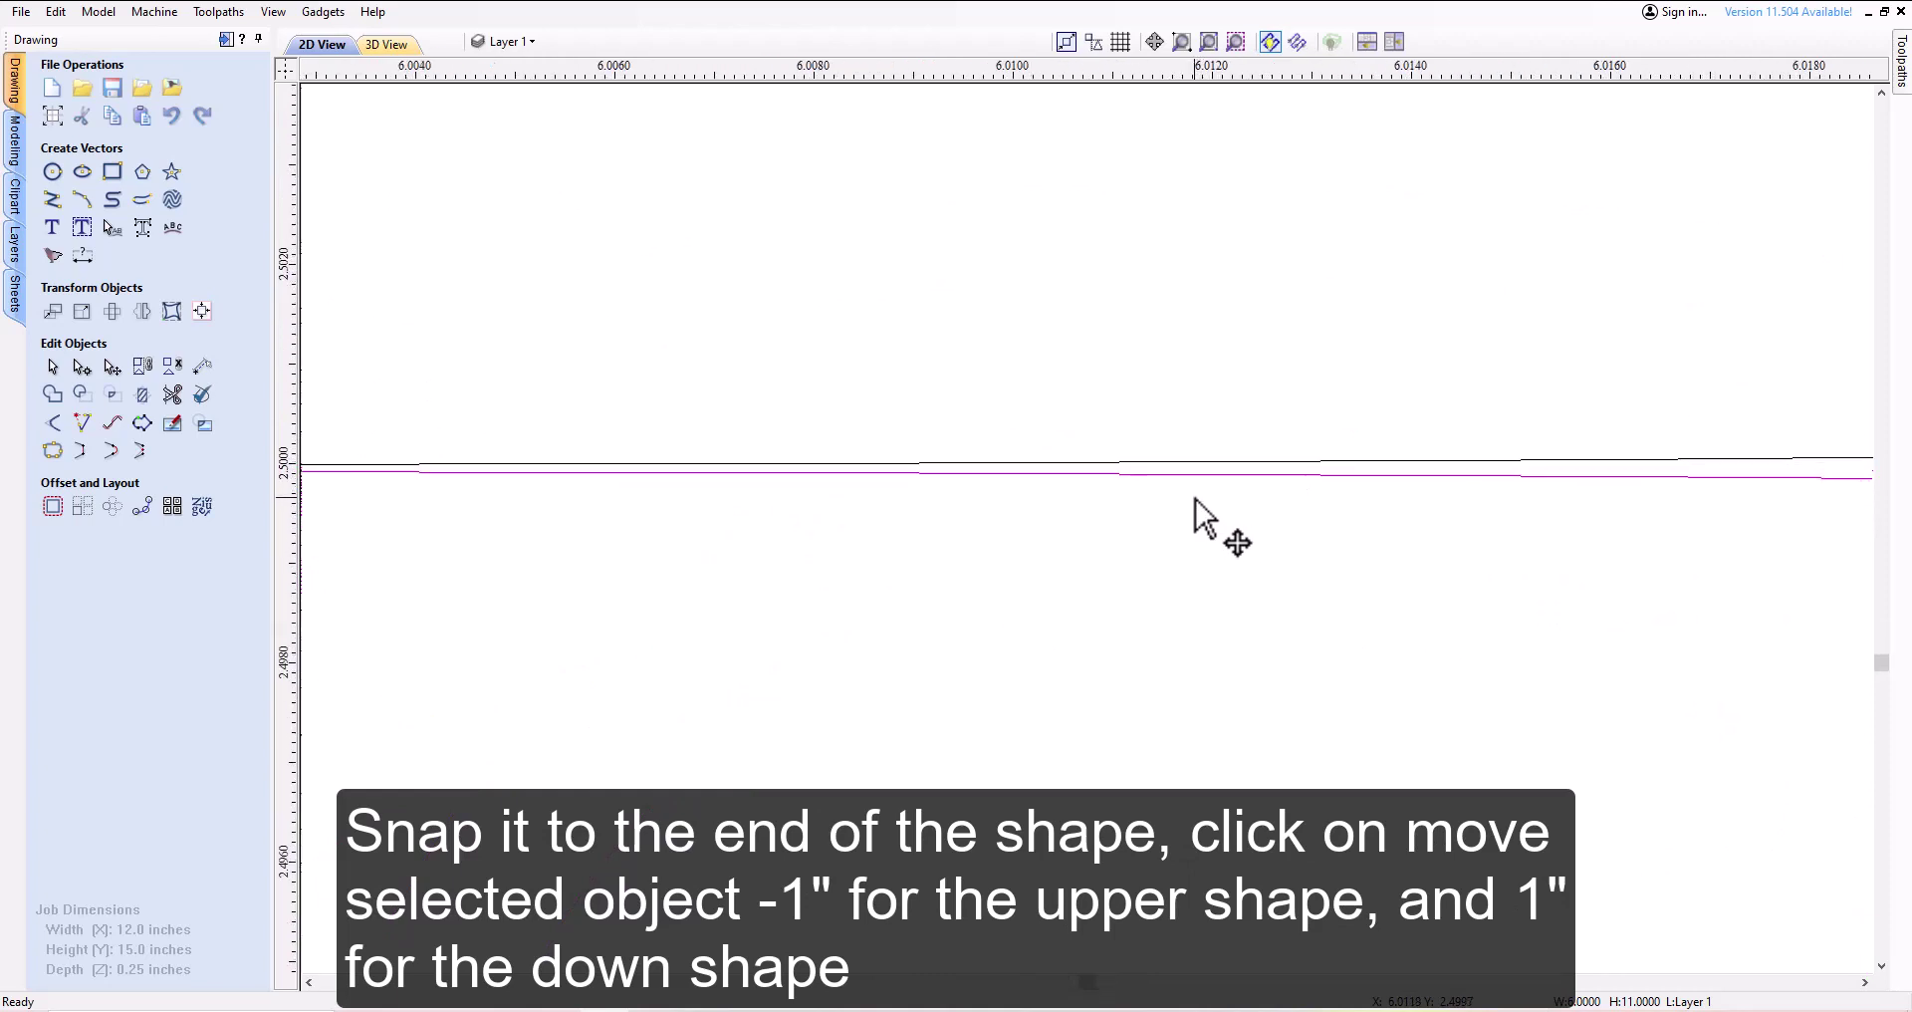
{"action": "key", "text": "Up"}
{"action": "key", "text": "Up"}
Nudge the upper copy upwards until the bottom of its inner outline touches the top of the original's inner outline
{"action": "scroll", "coordinate": [1203, 518], "scroll_direction": "down", "scroll_amount": 10}
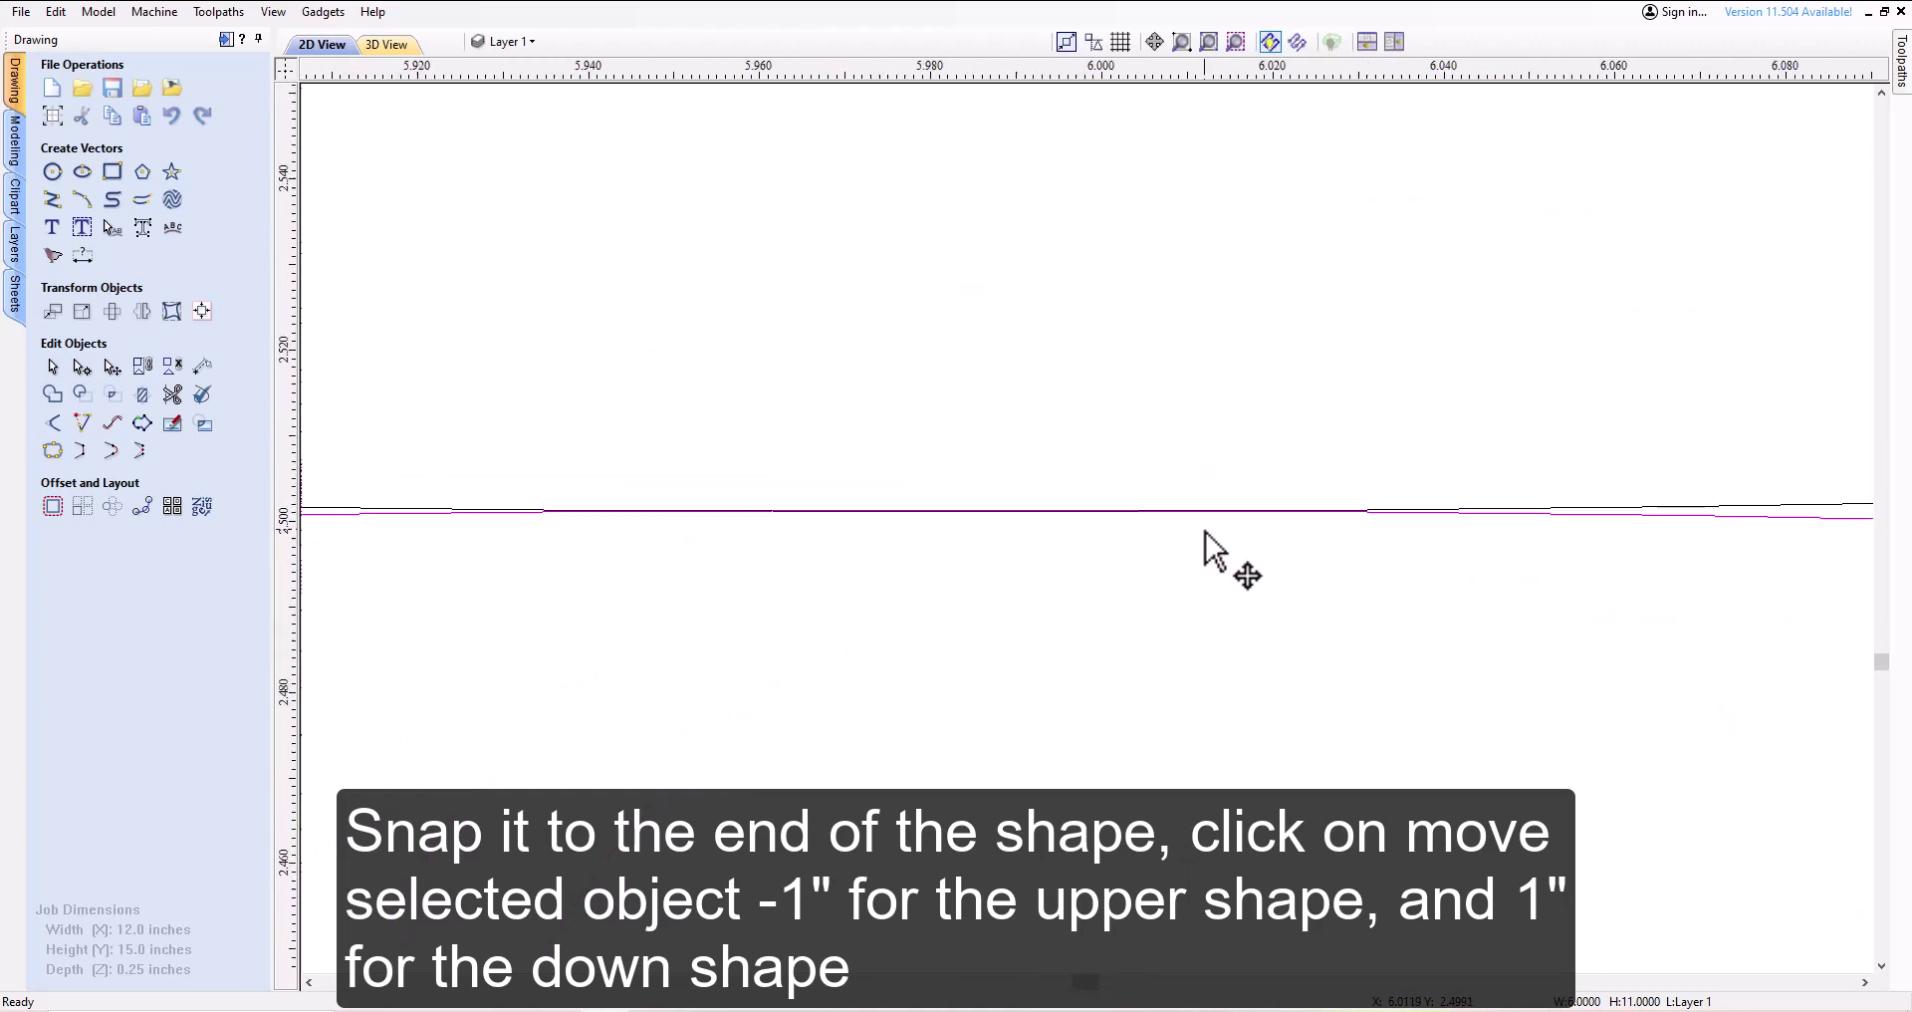
{"action": "scroll", "coordinate": [1207, 556], "scroll_direction": "down", "scroll_amount": 2}
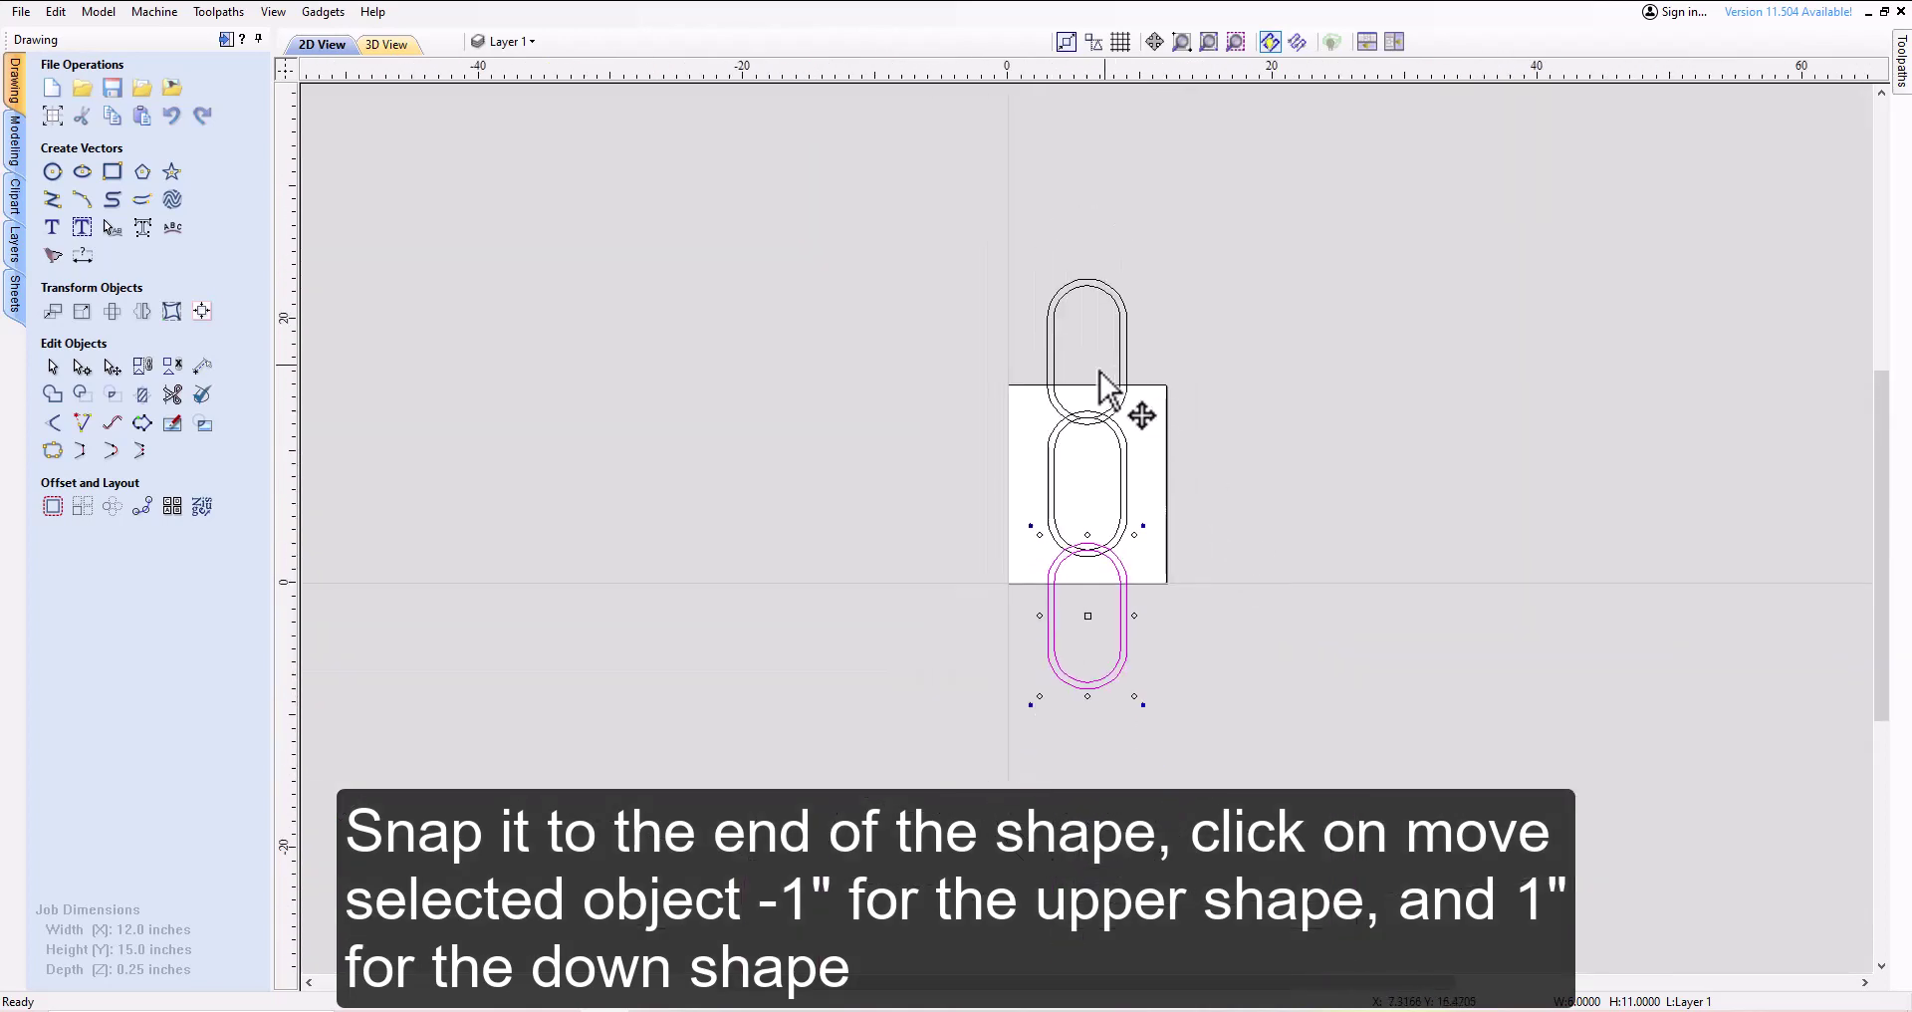
{"action": "scroll", "coordinate": [1099, 398], "scroll_direction": "up", "scroll_amount": 8}
{"action": "scroll", "coordinate": [1093, 657], "scroll_direction": "up", "scroll_amount": 3}
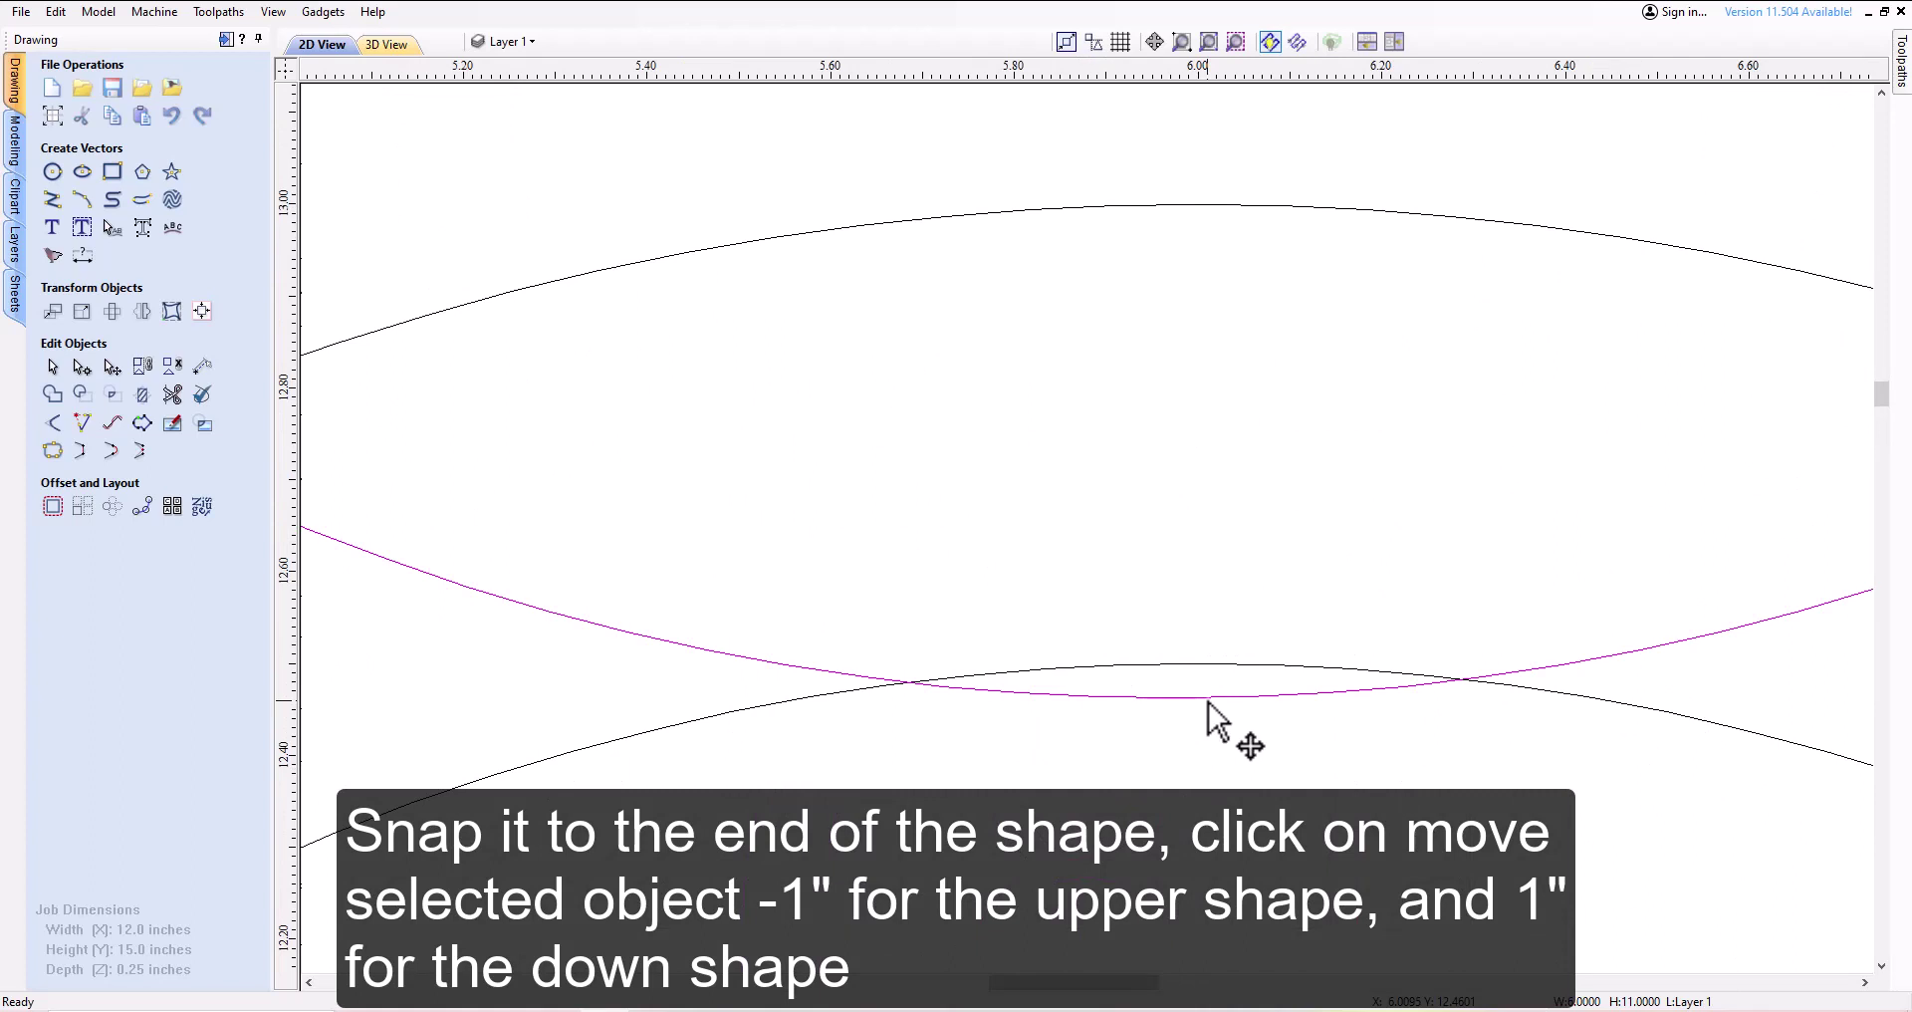
{"action": "left_click_drag", "start_coordinate": [1207, 700], "coordinate": [1218, 700]}
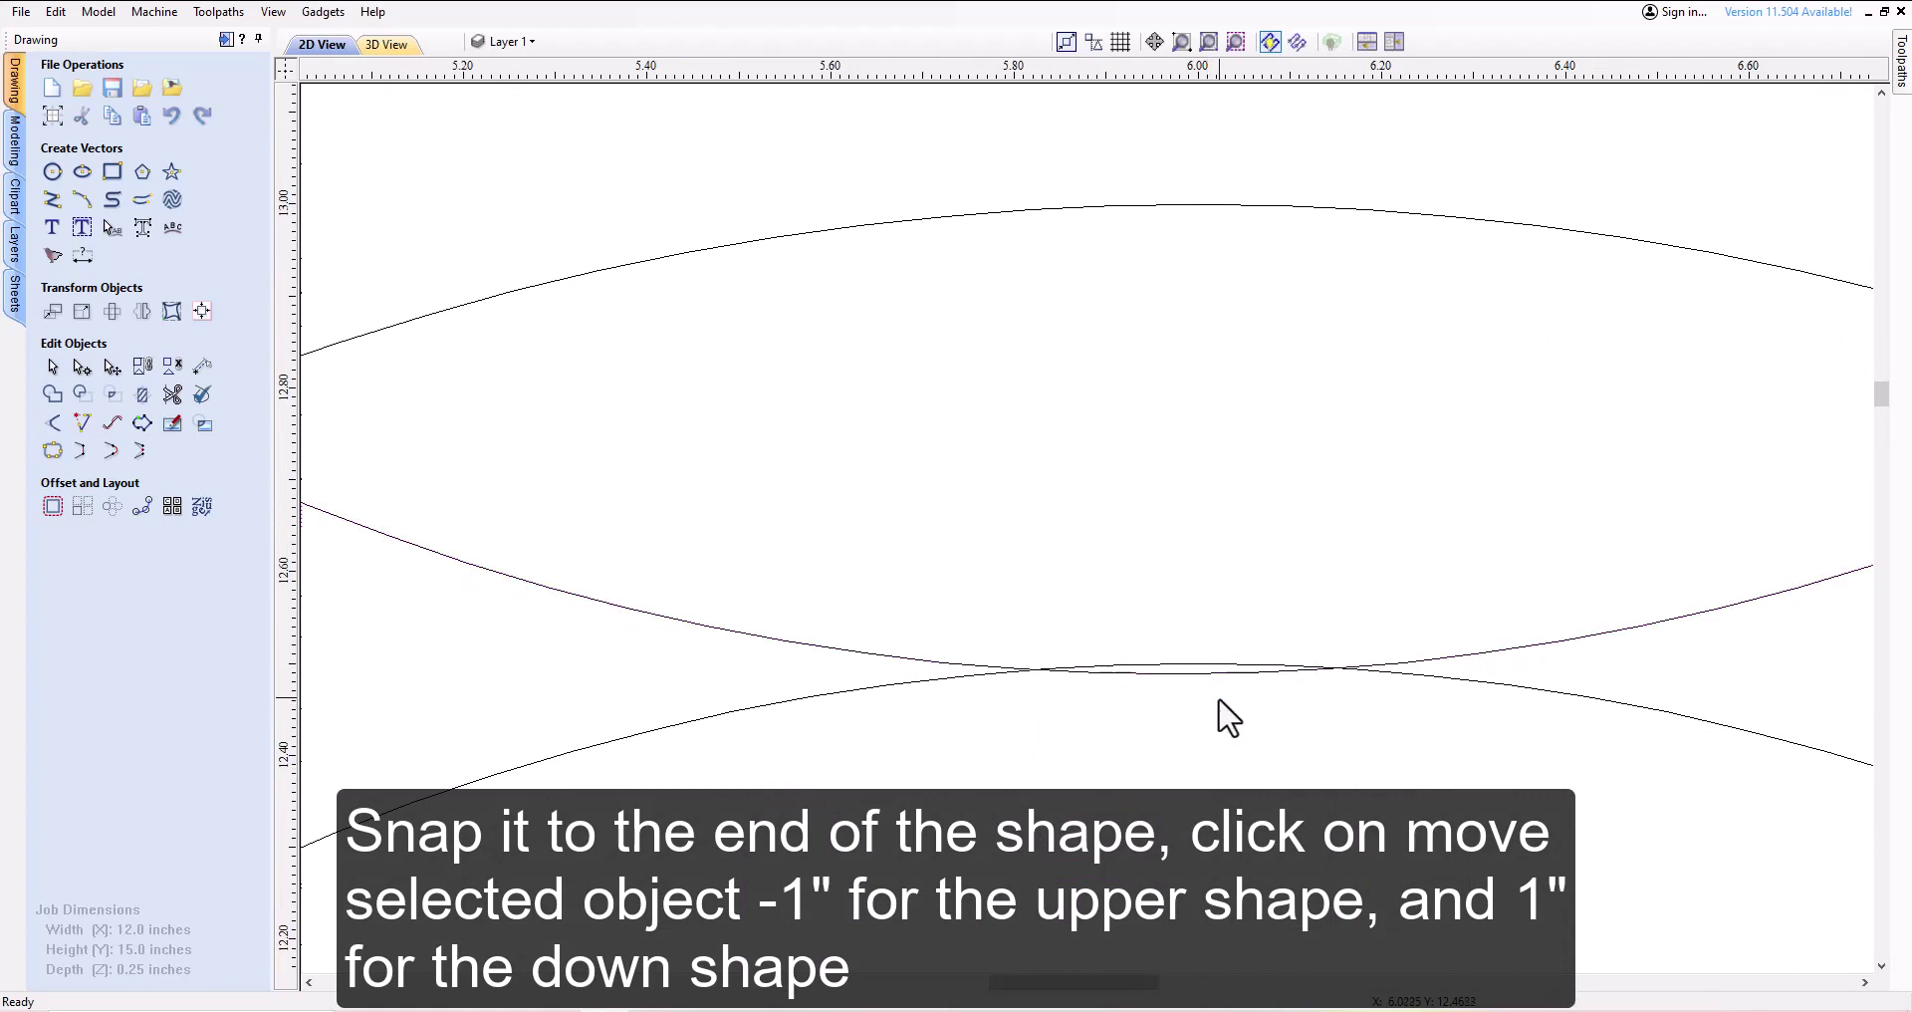
{"action": "scroll", "coordinate": [1217, 700], "scroll_direction": "up", "scroll_amount": 6}
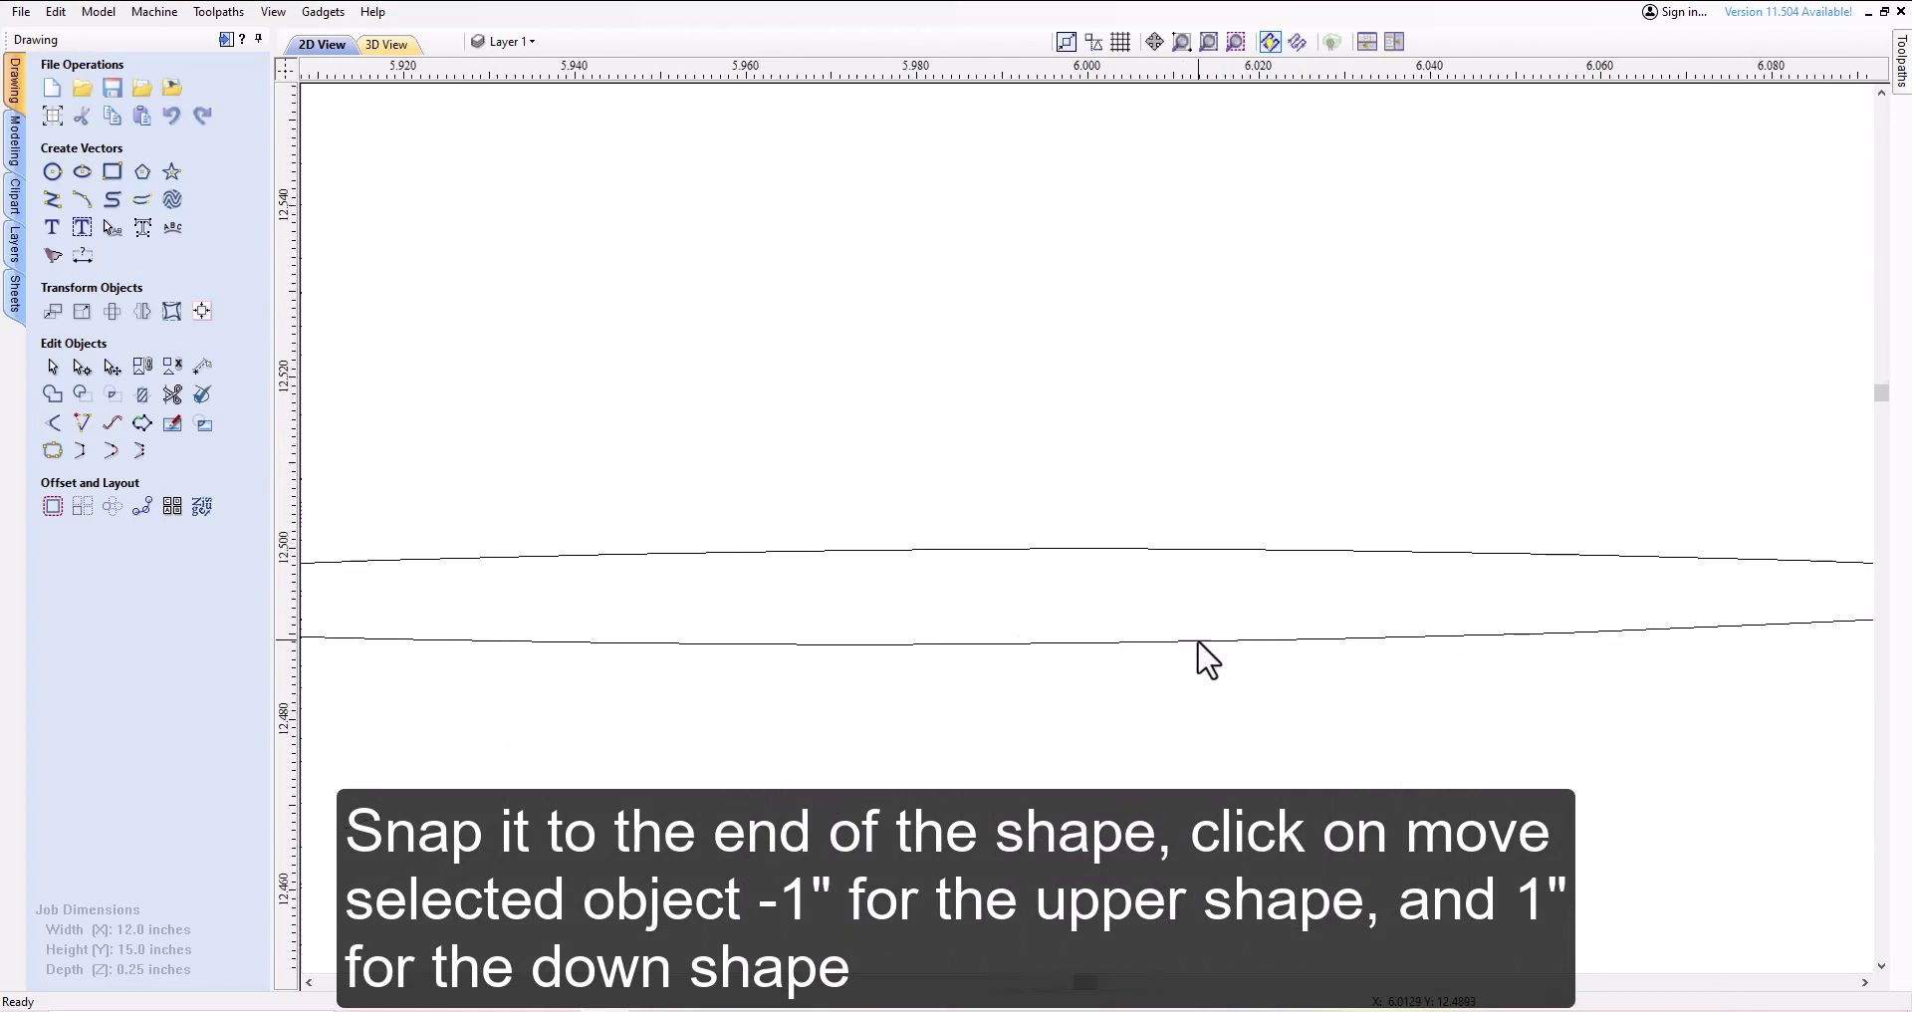
{"action": "left_click", "coordinate": [1198, 642]}
{"action": "key", "text": "Up"}
{"action": "key", "text": "Up"}
{"action": "key", "text": "Up"}
{"action": "key", "text": "Up"}
{"action": "key", "text": "Up"}
{"action": "key", "text": "Up"}
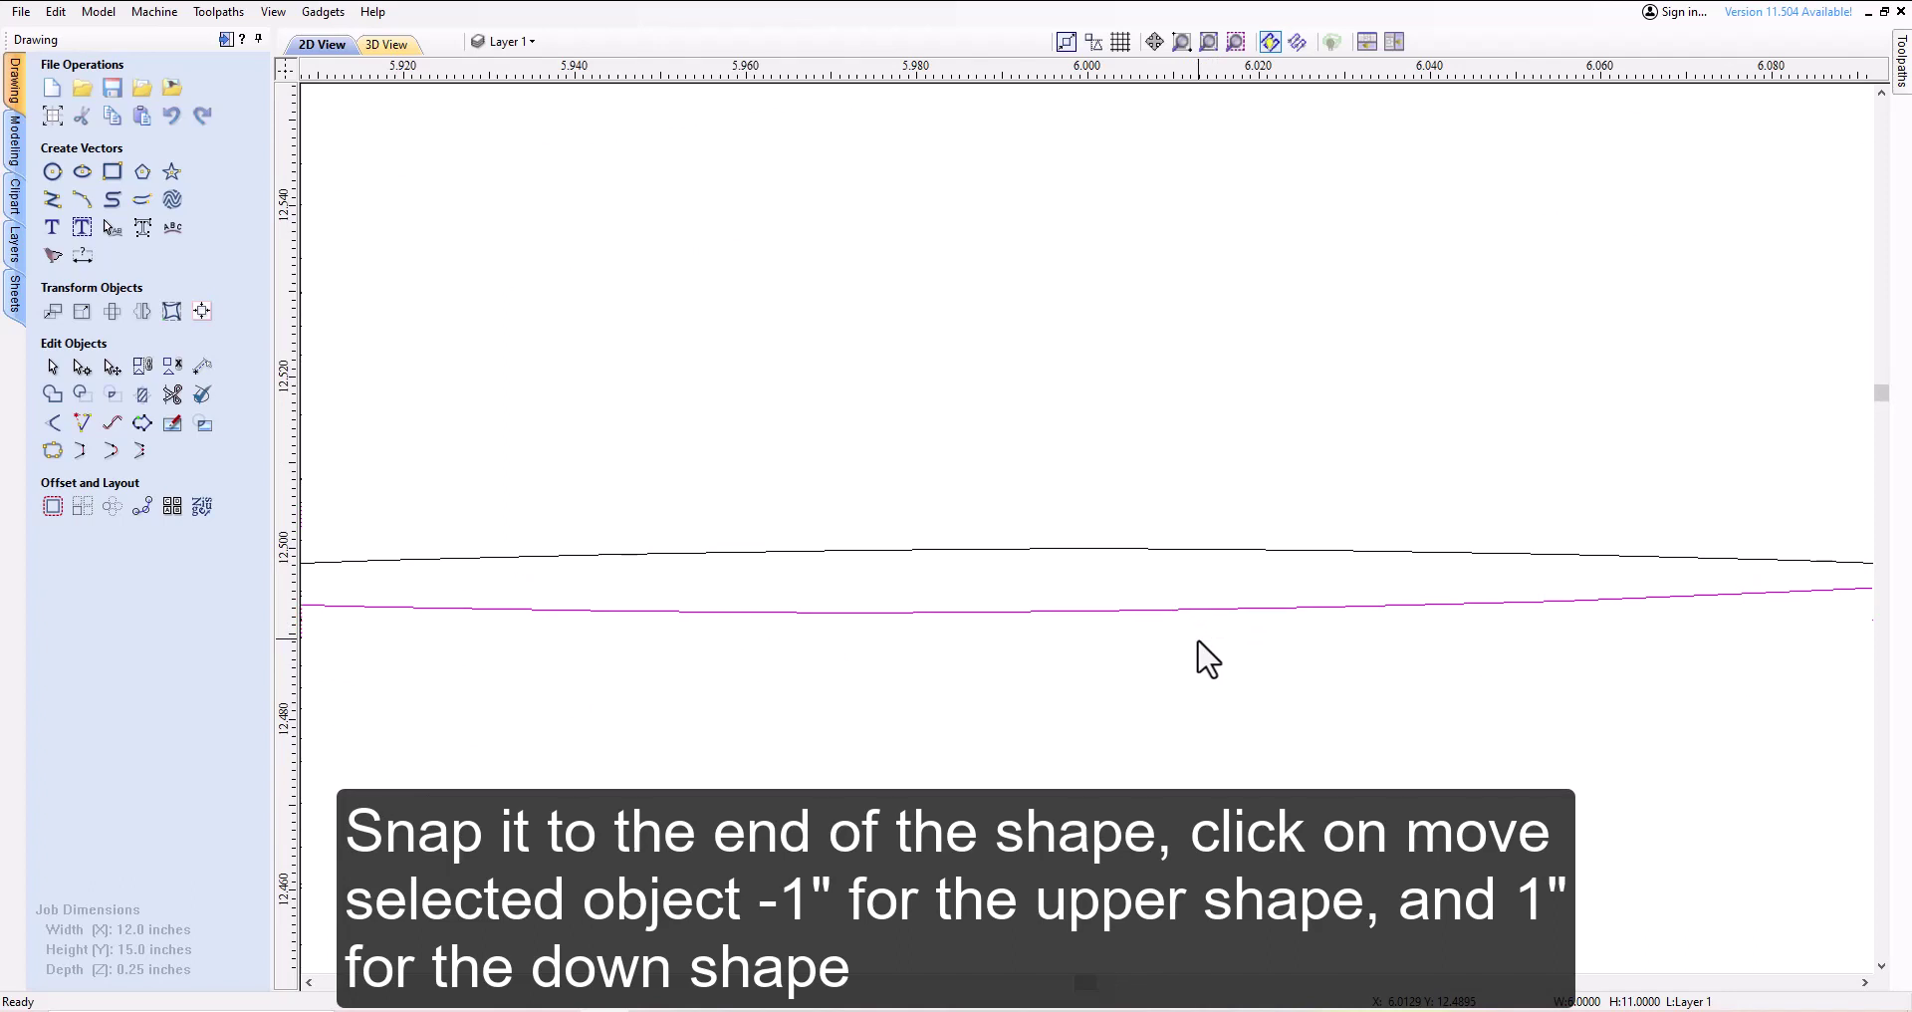
{"action": "key", "text": "Up"}
{"action": "key", "text": "Up"}
{"action": "key", "text": "Up"}
{"action": "key", "text": "Up"}
{"action": "key", "text": "Up"}
{"action": "key", "text": "Up"}
{"action": "key", "text": "Up"}
{"action": "key", "text": "Up"}
{"action": "key", "text": "Up"}
{"action": "key", "text": "Up"}
{"action": "key", "text": "Up"}
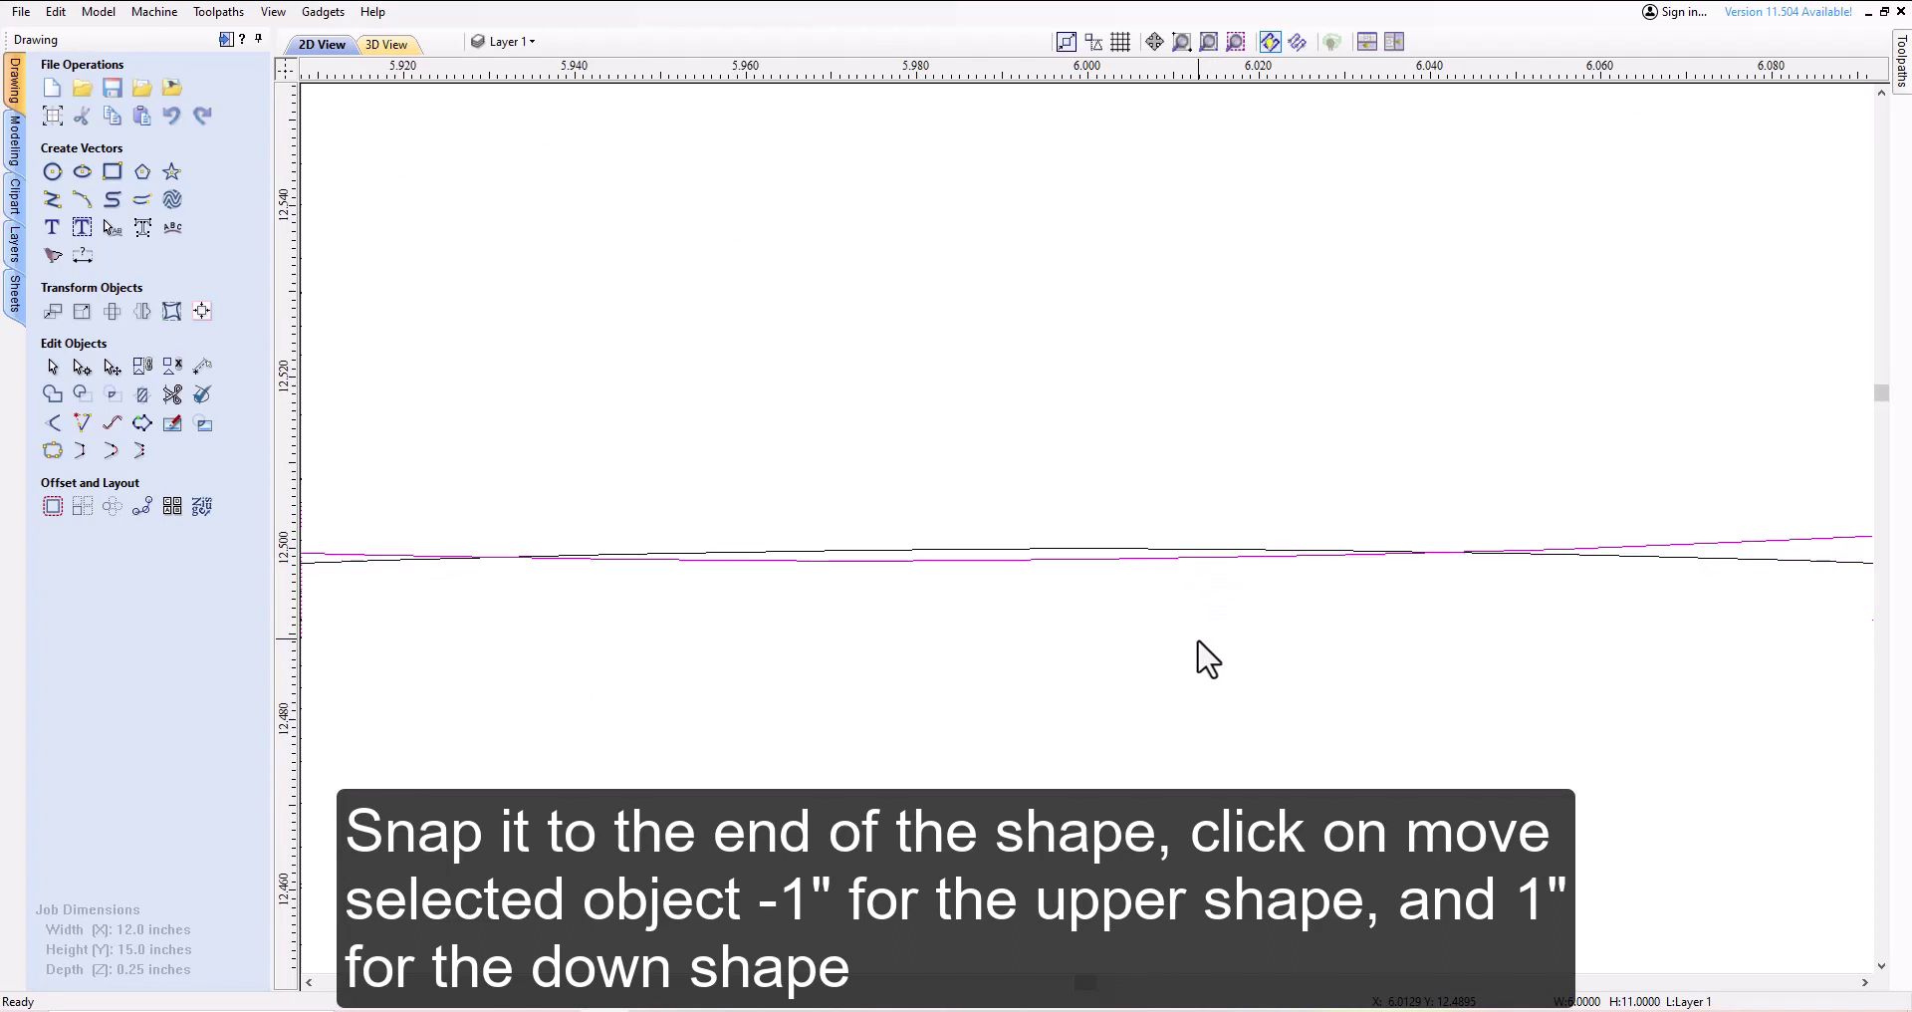
{"action": "key", "text": "Up"}
{"action": "key", "text": "Up"}
{"action": "scroll", "coordinate": [1111, 563], "scroll_direction": "up", "scroll_amount": 6}
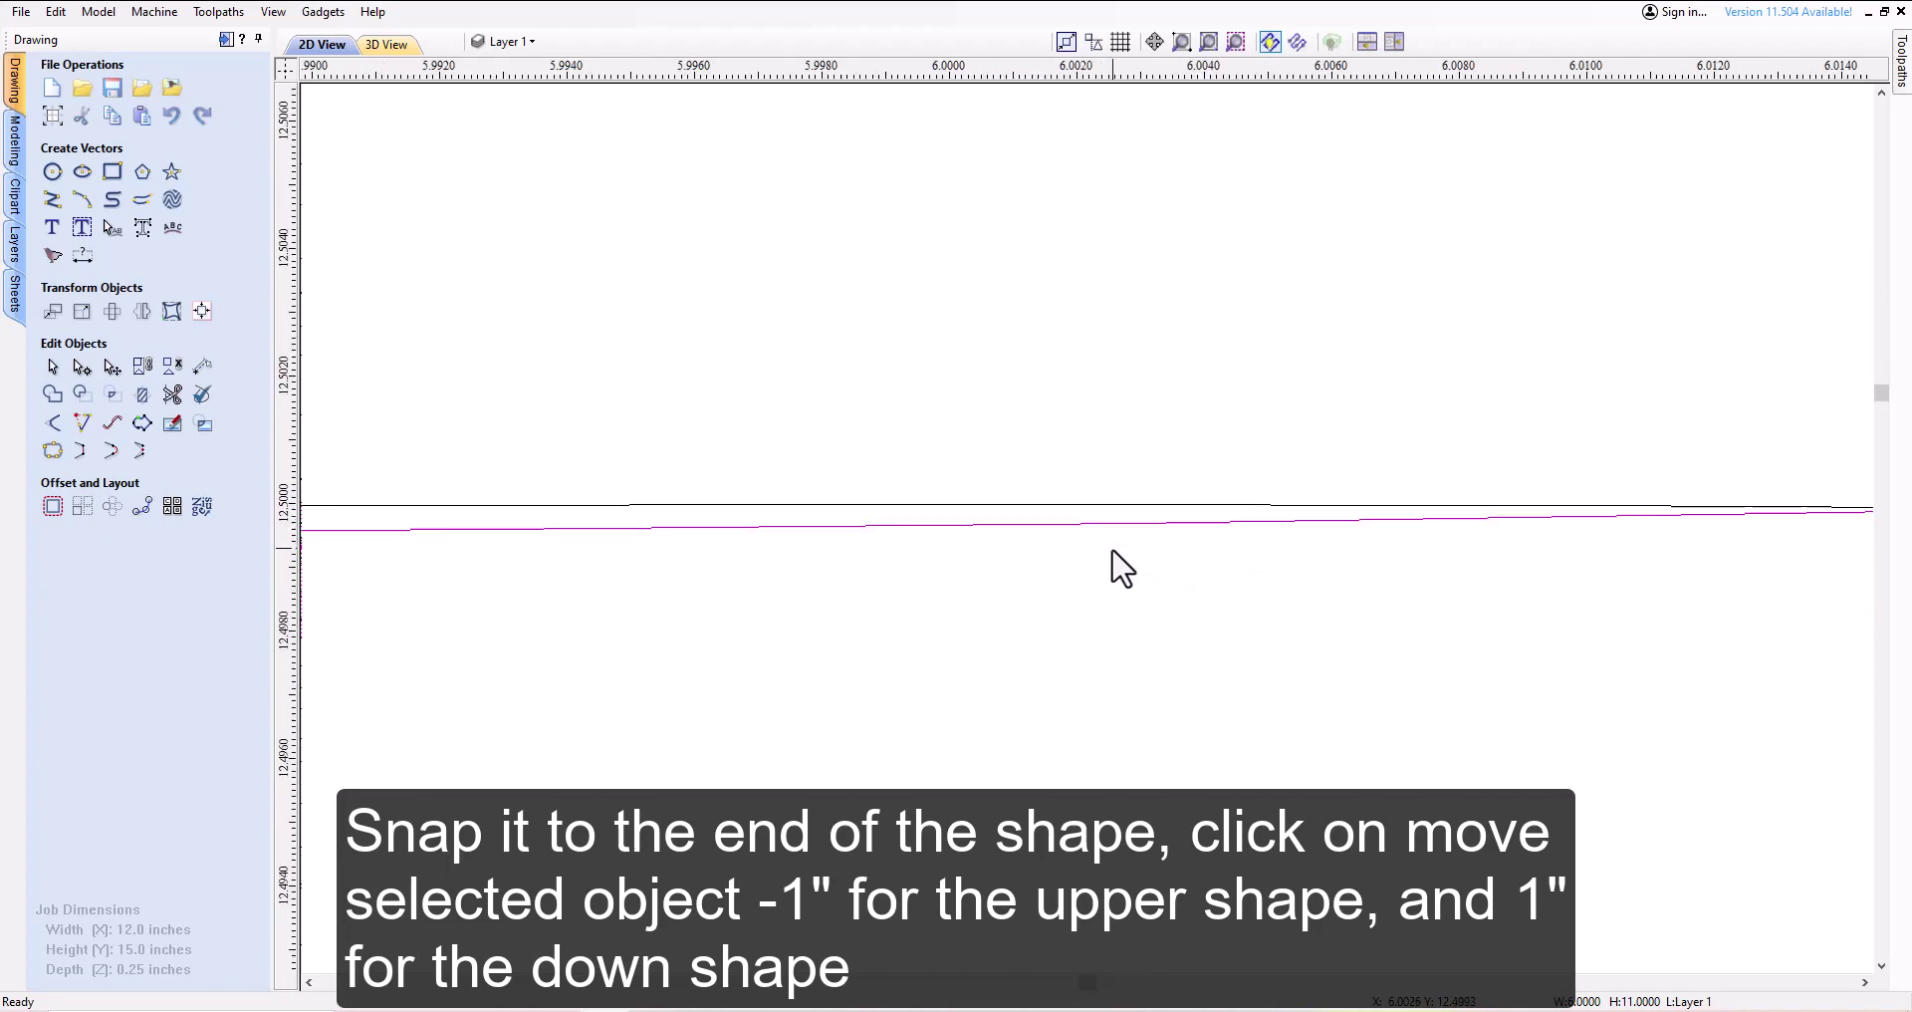
{"action": "scroll", "coordinate": [1122, 567], "scroll_direction": "up", "scroll_amount": 2}
{"action": "key", "text": "Up"}
{"action": "key", "text": "Up"}
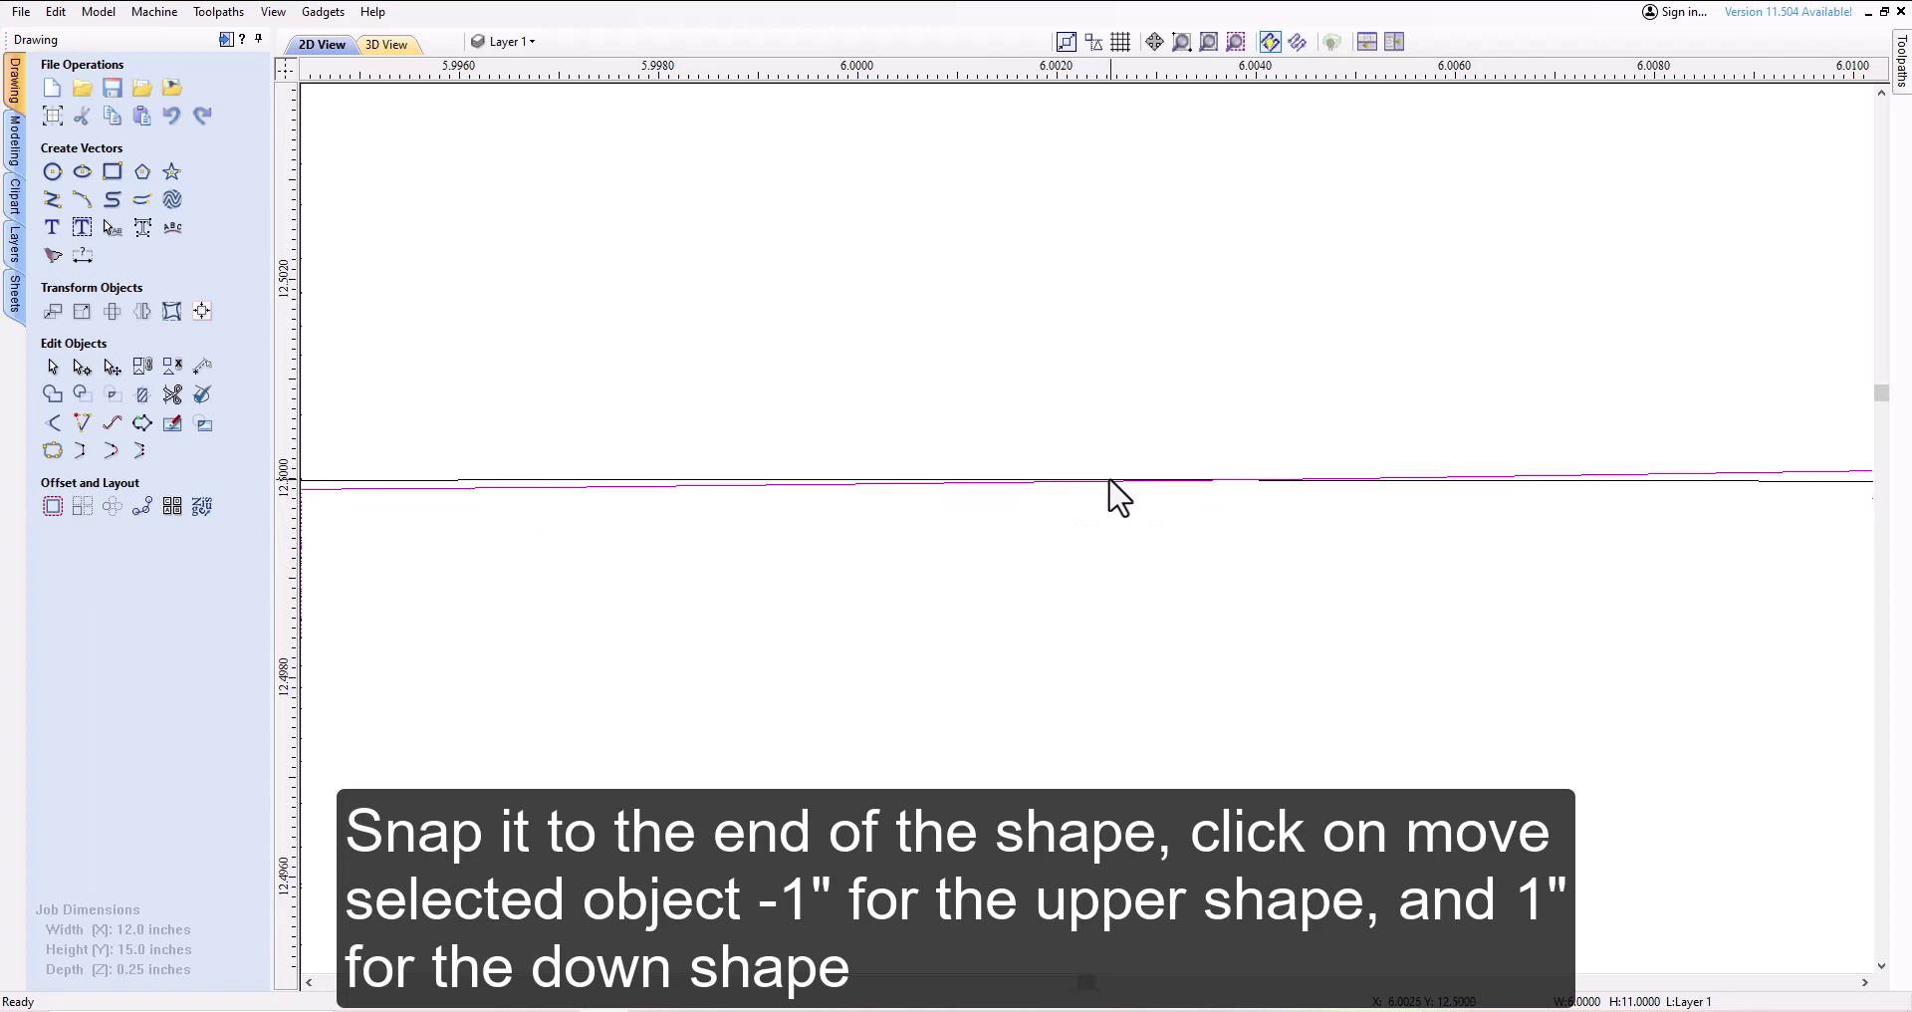
{"action": "key", "text": "Up"}
{"action": "scroll", "coordinate": [1131, 538], "scroll_direction": "down", "scroll_amount": 15}
{"action": "scroll", "coordinate": [1198, 672], "scroll_direction": "down", "scroll_amount": 8}
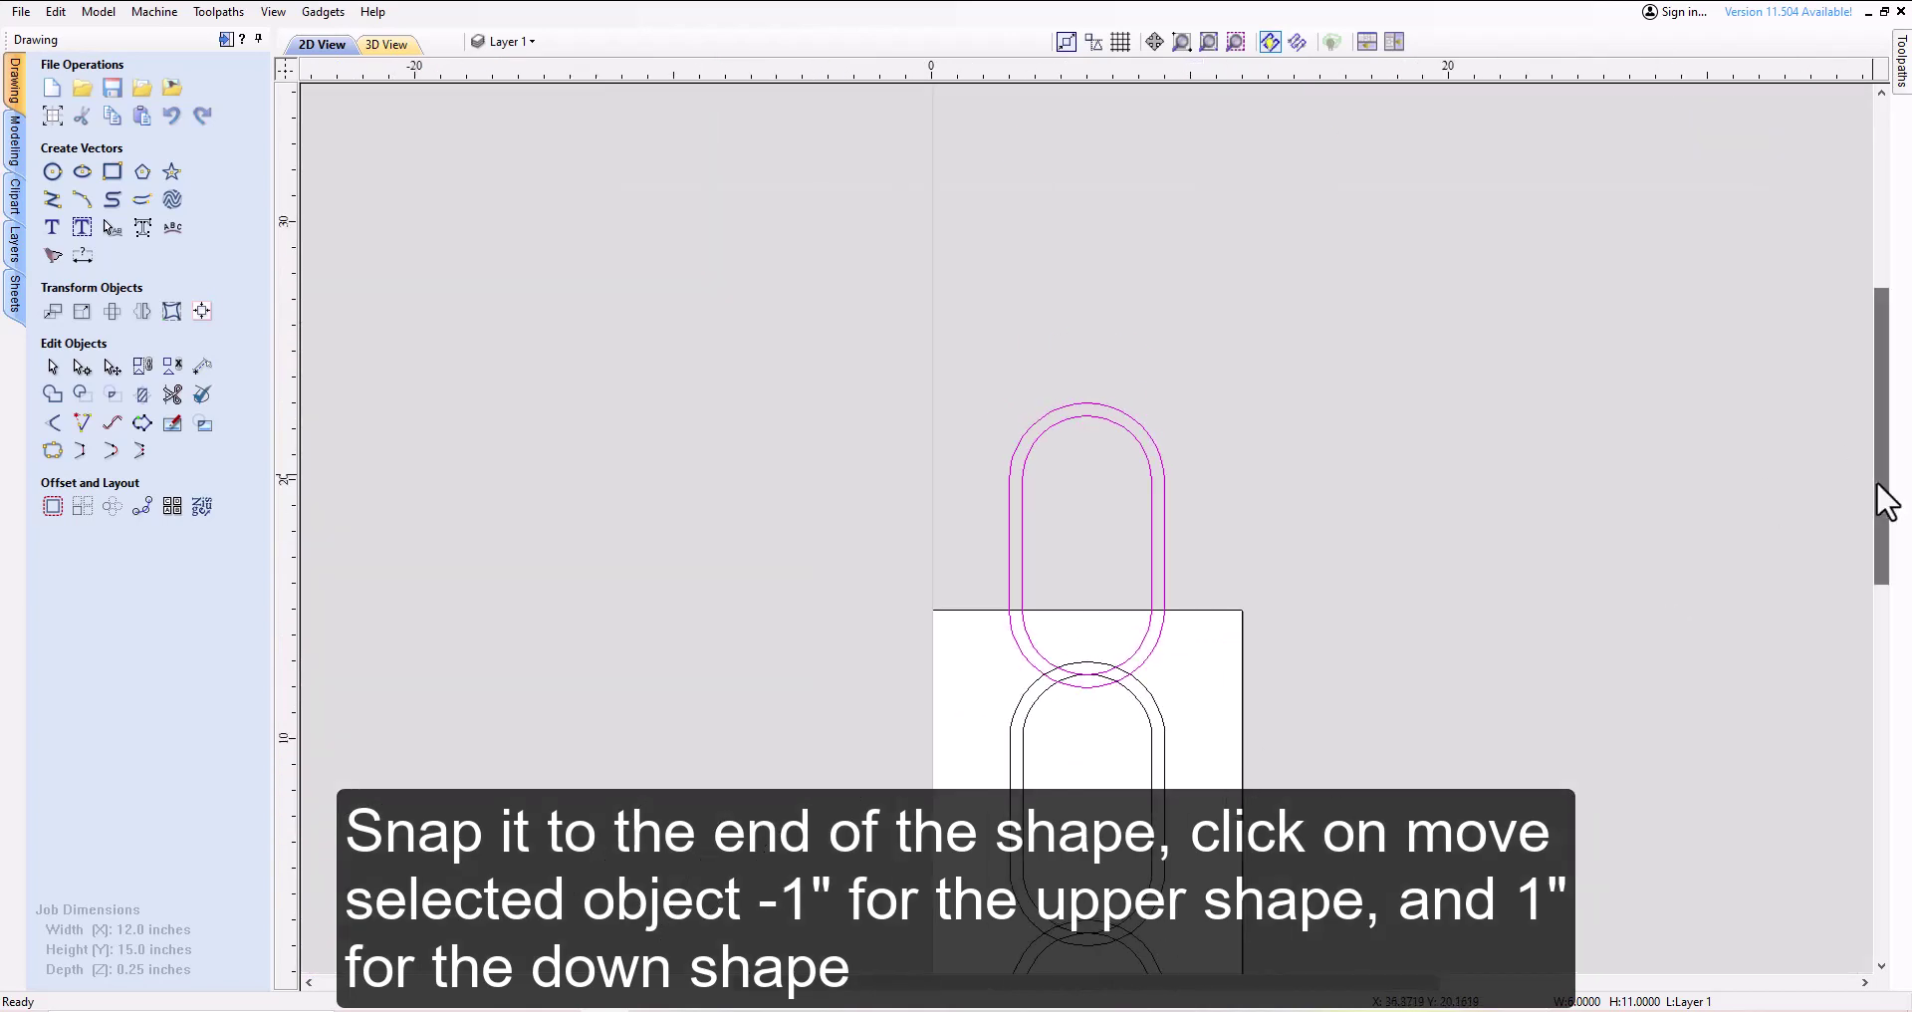
Move the upper copy by a relative Y distance of -1 inch
{"action": "left_click_drag", "start_coordinate": [1882, 499], "coordinate": [1885, 586]}
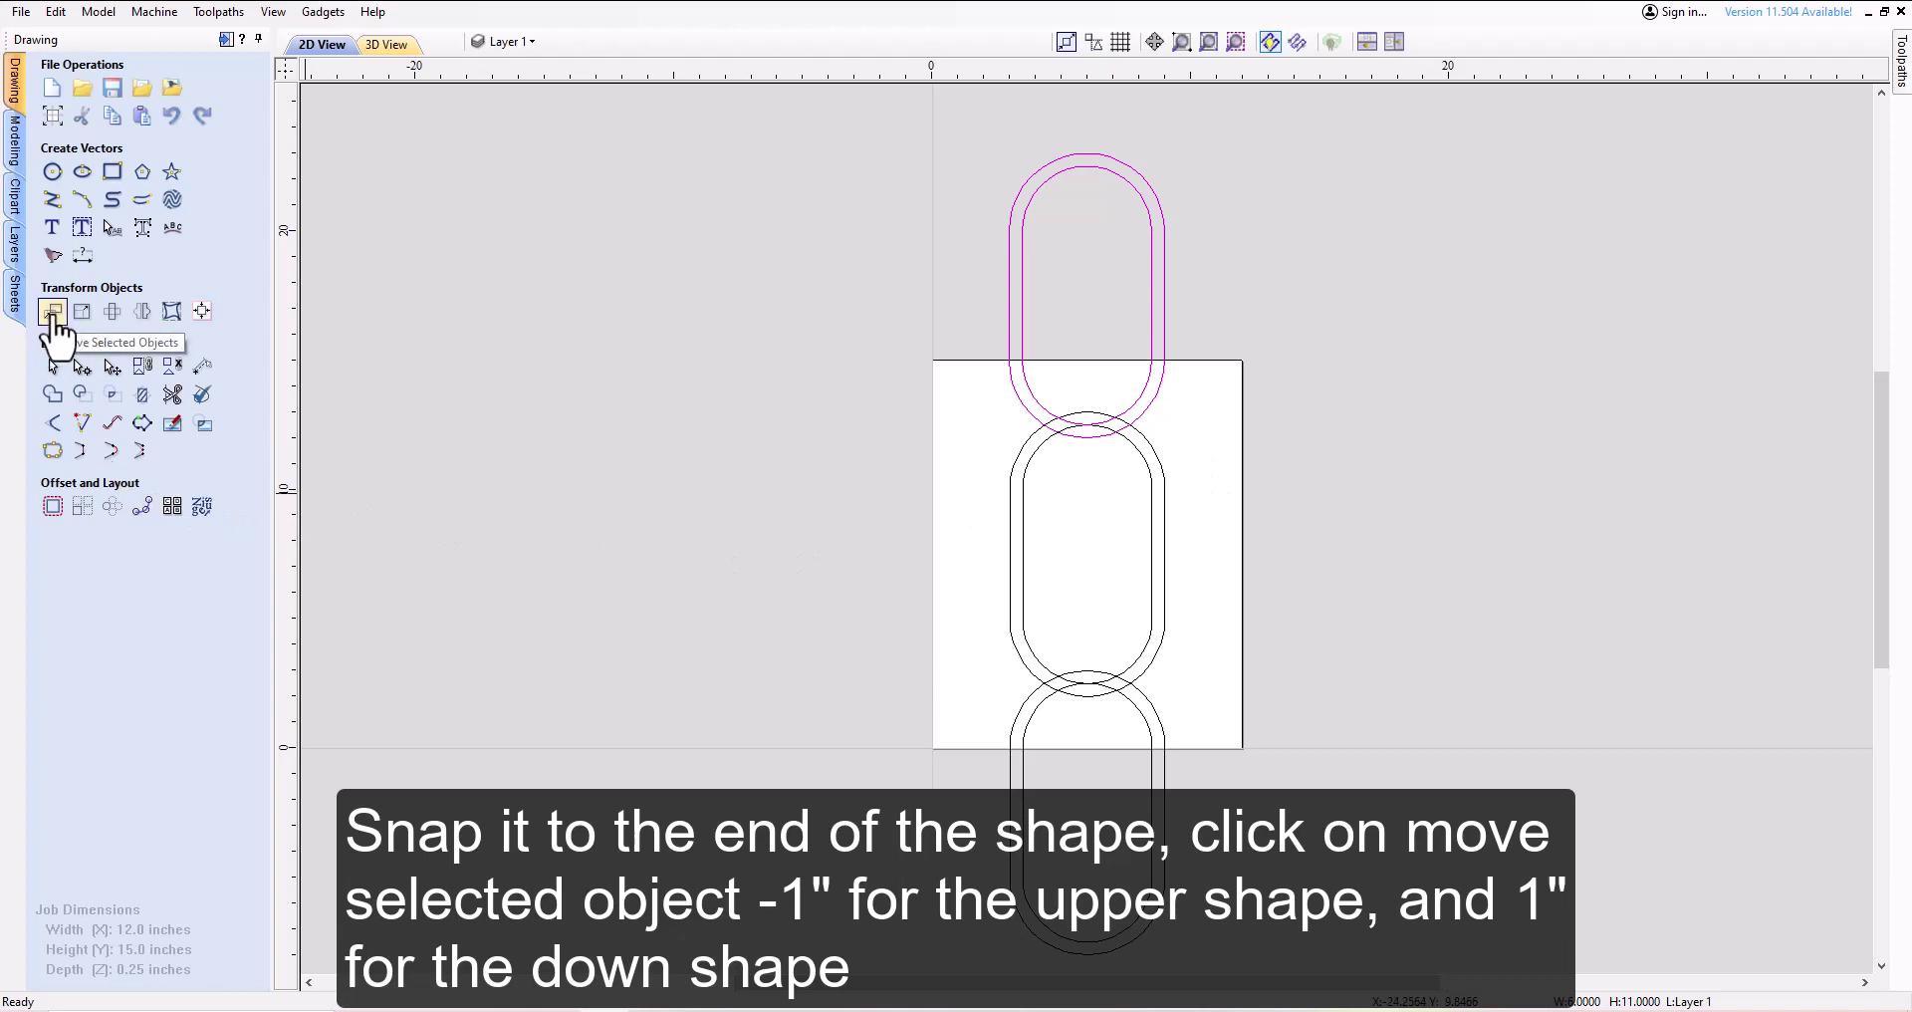
{"action": "left_click", "coordinate": [53, 315]}
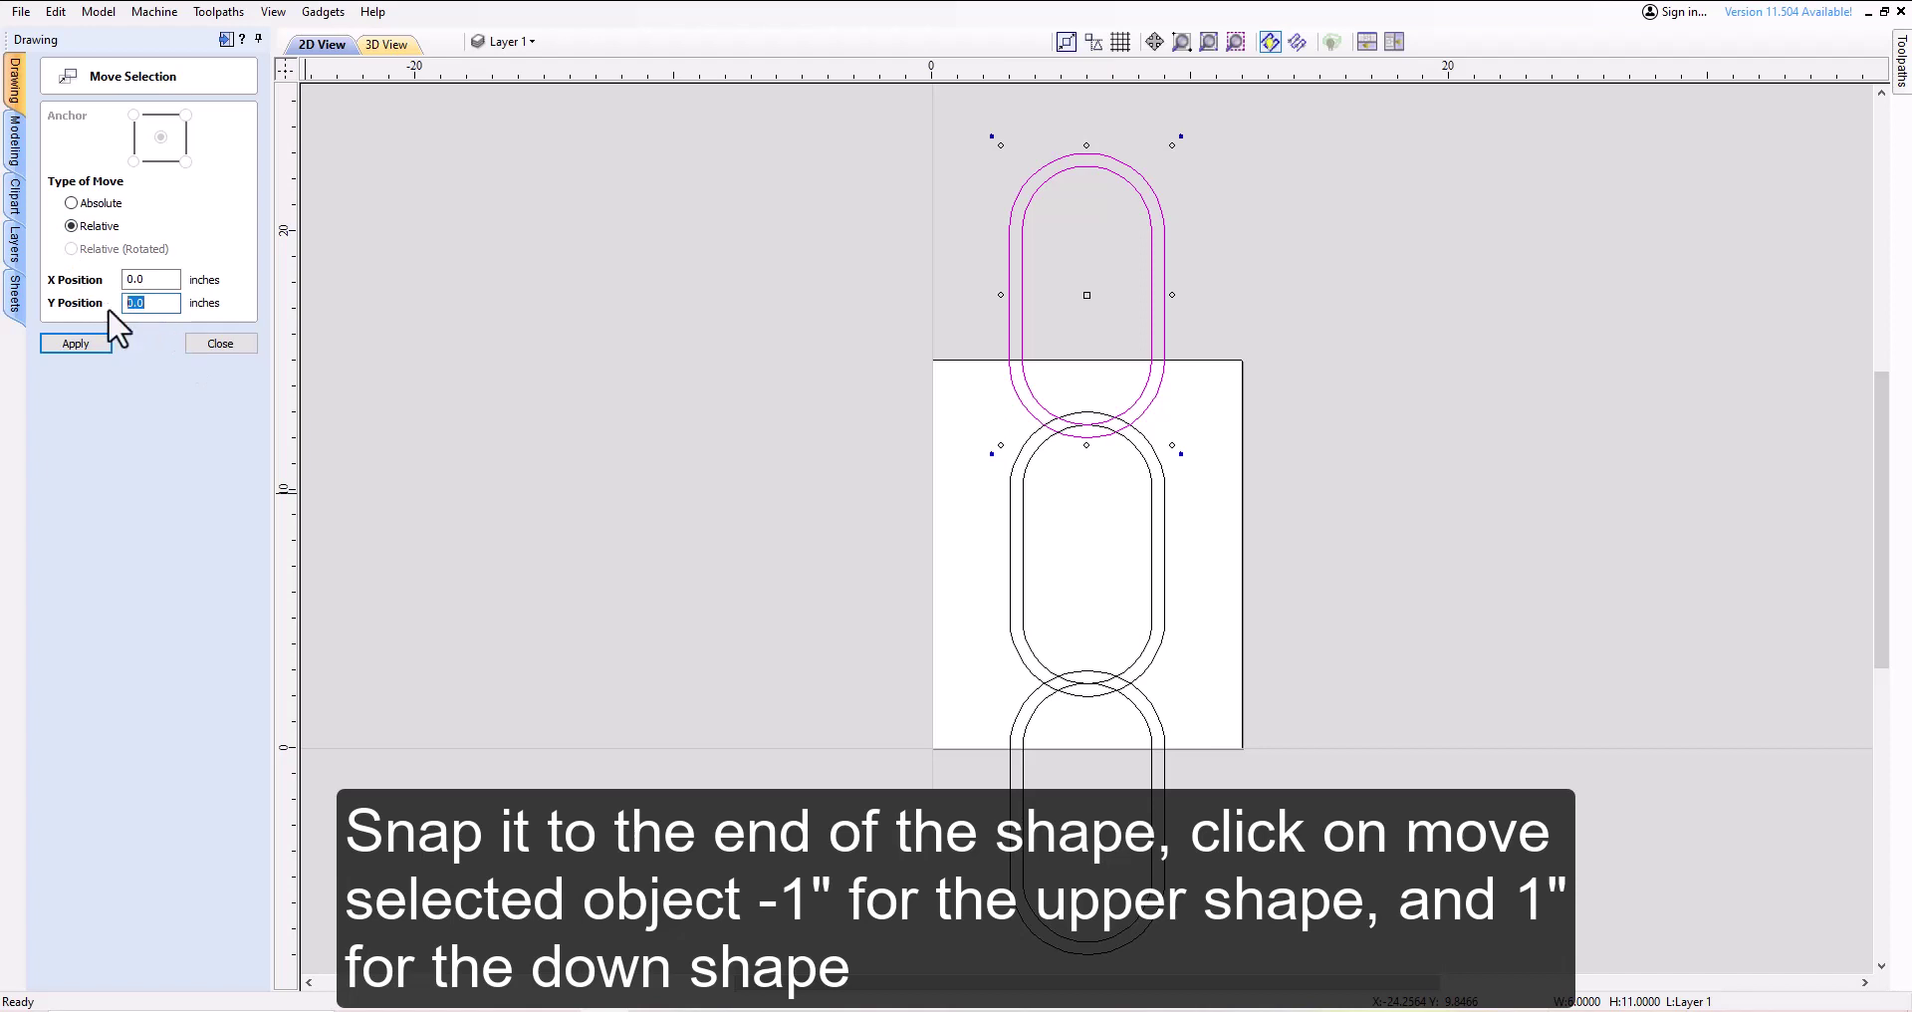
{"action": "type", "text": "-1"}
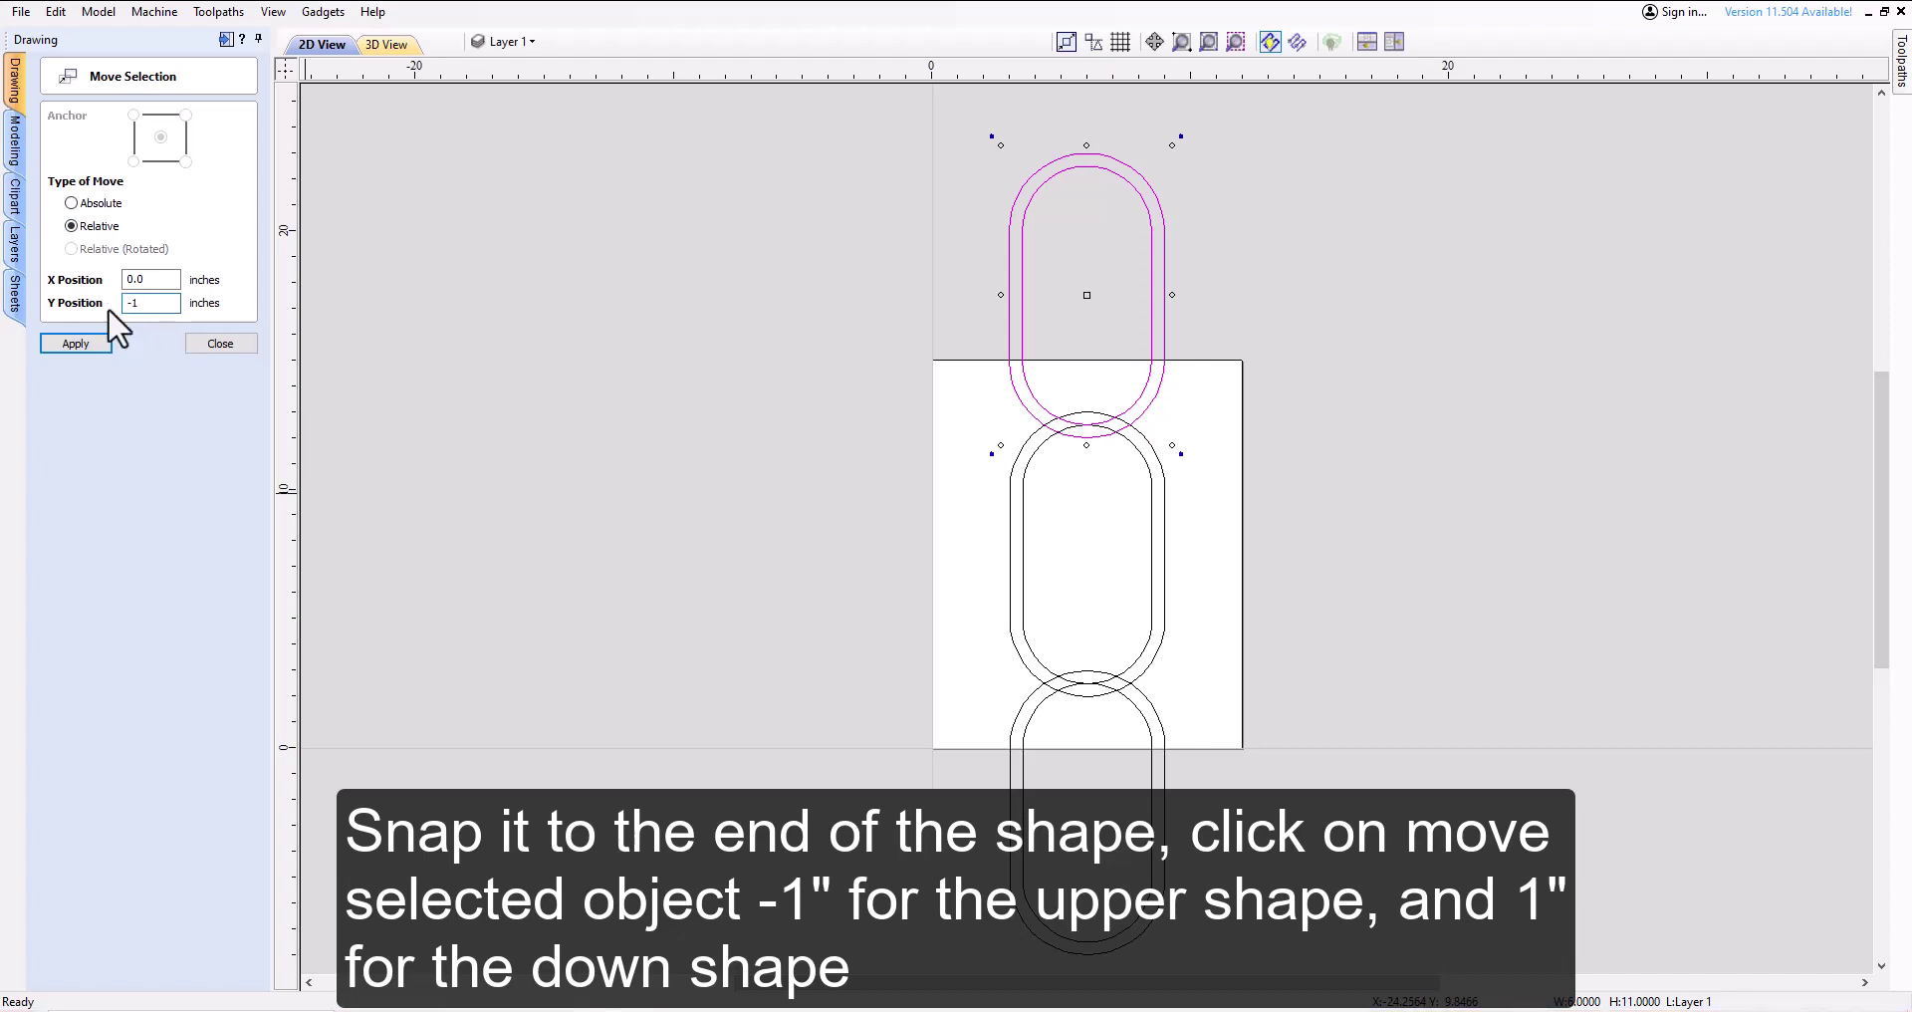
{"action": "left_click", "coordinate": [76, 344]}
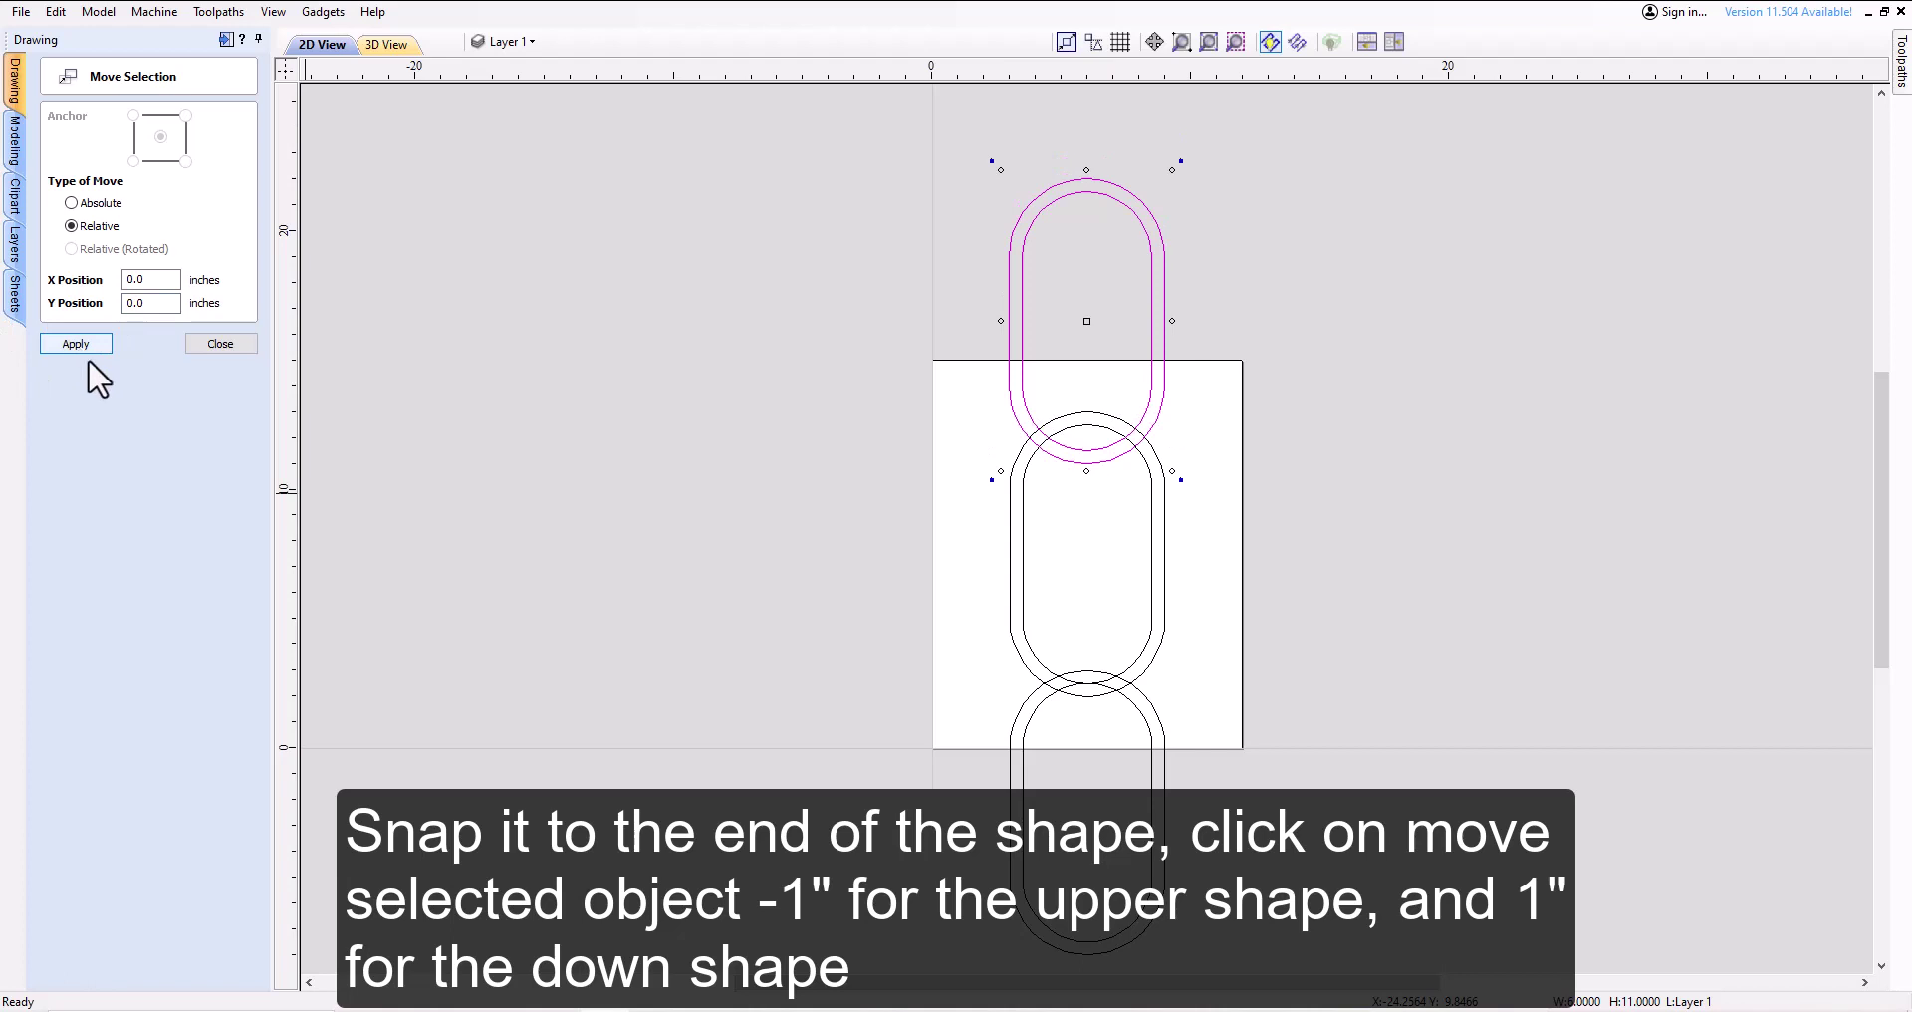
Move the lower copy by a relative Y distance of 1 inch
{"action": "left_click", "coordinate": [1009, 805]}
{"action": "double_click", "coordinate": [158, 303]}
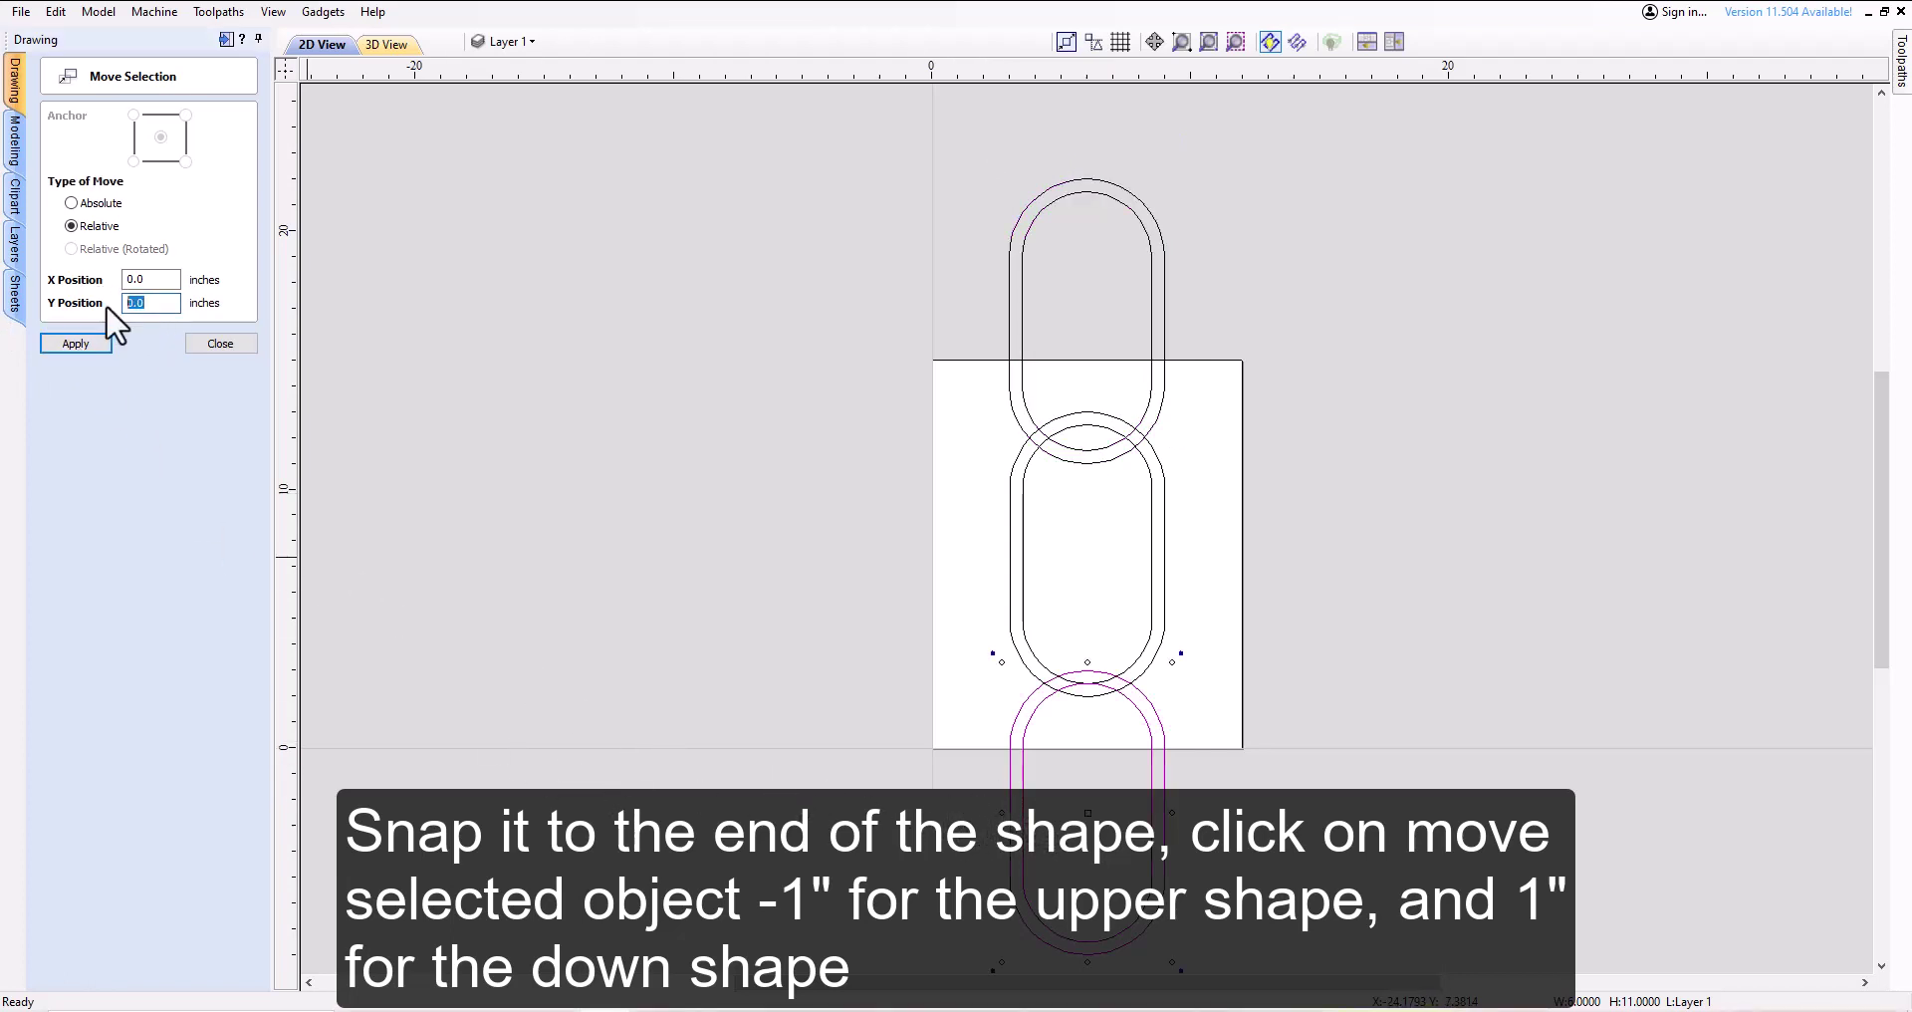
{"action": "type", "text": "1"}
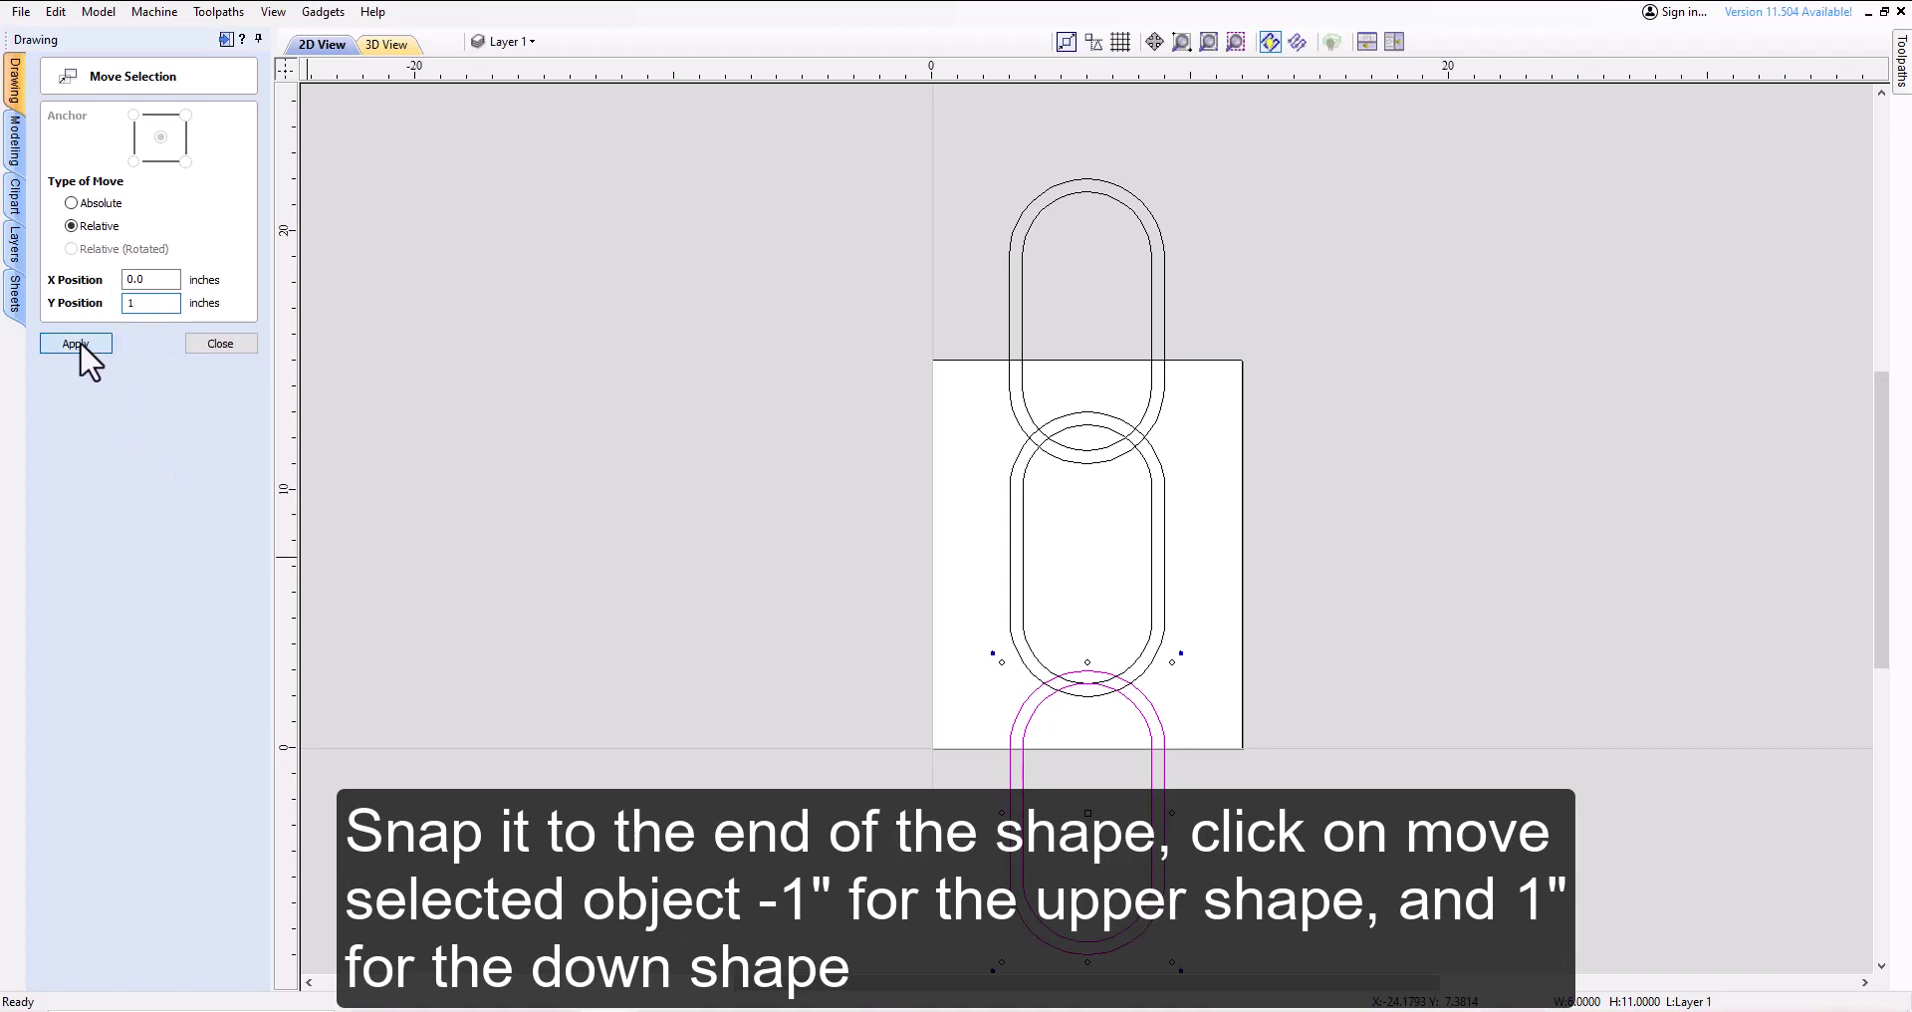
{"action": "left_click", "coordinate": [79, 341]}
Select all three overlapping link shapes and ungroup them
{"action": "left_click", "coordinate": [1250, 570]}
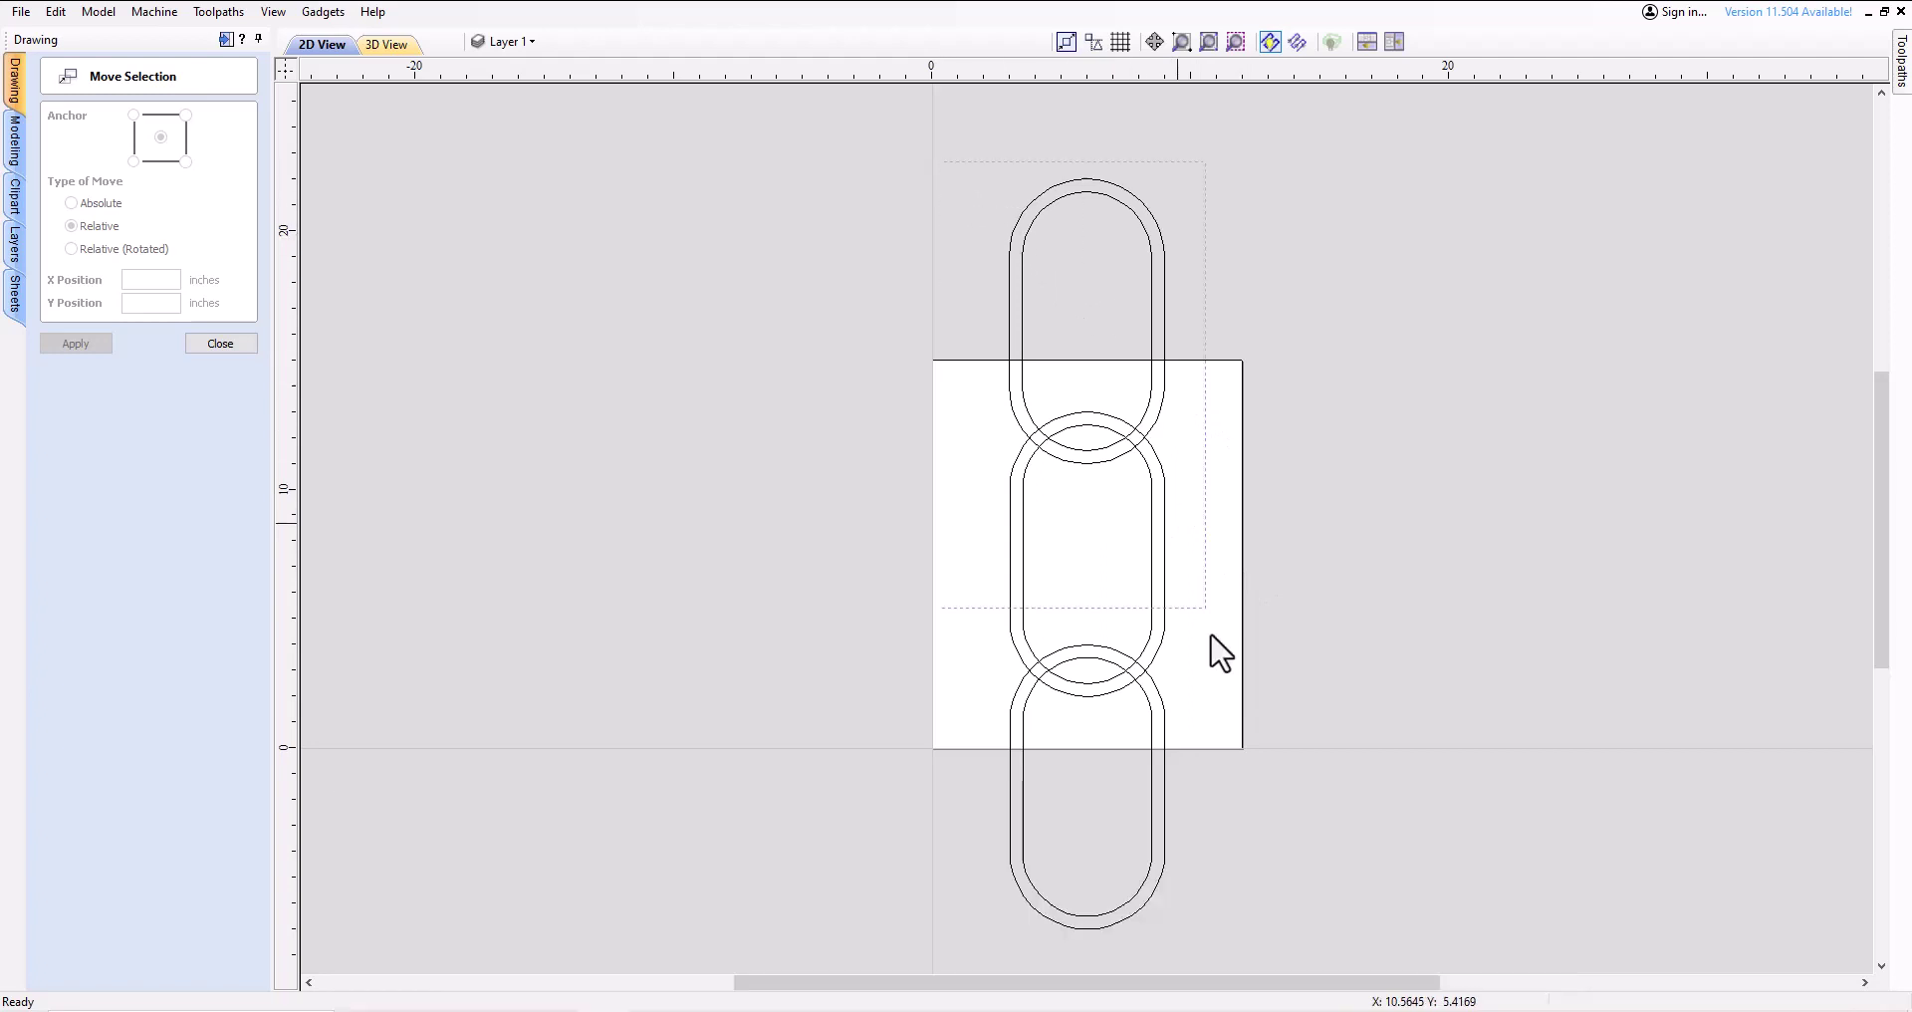
{"action": "left_click_drag", "start_coordinate": [1260, 934], "coordinate": [1257, 935]}
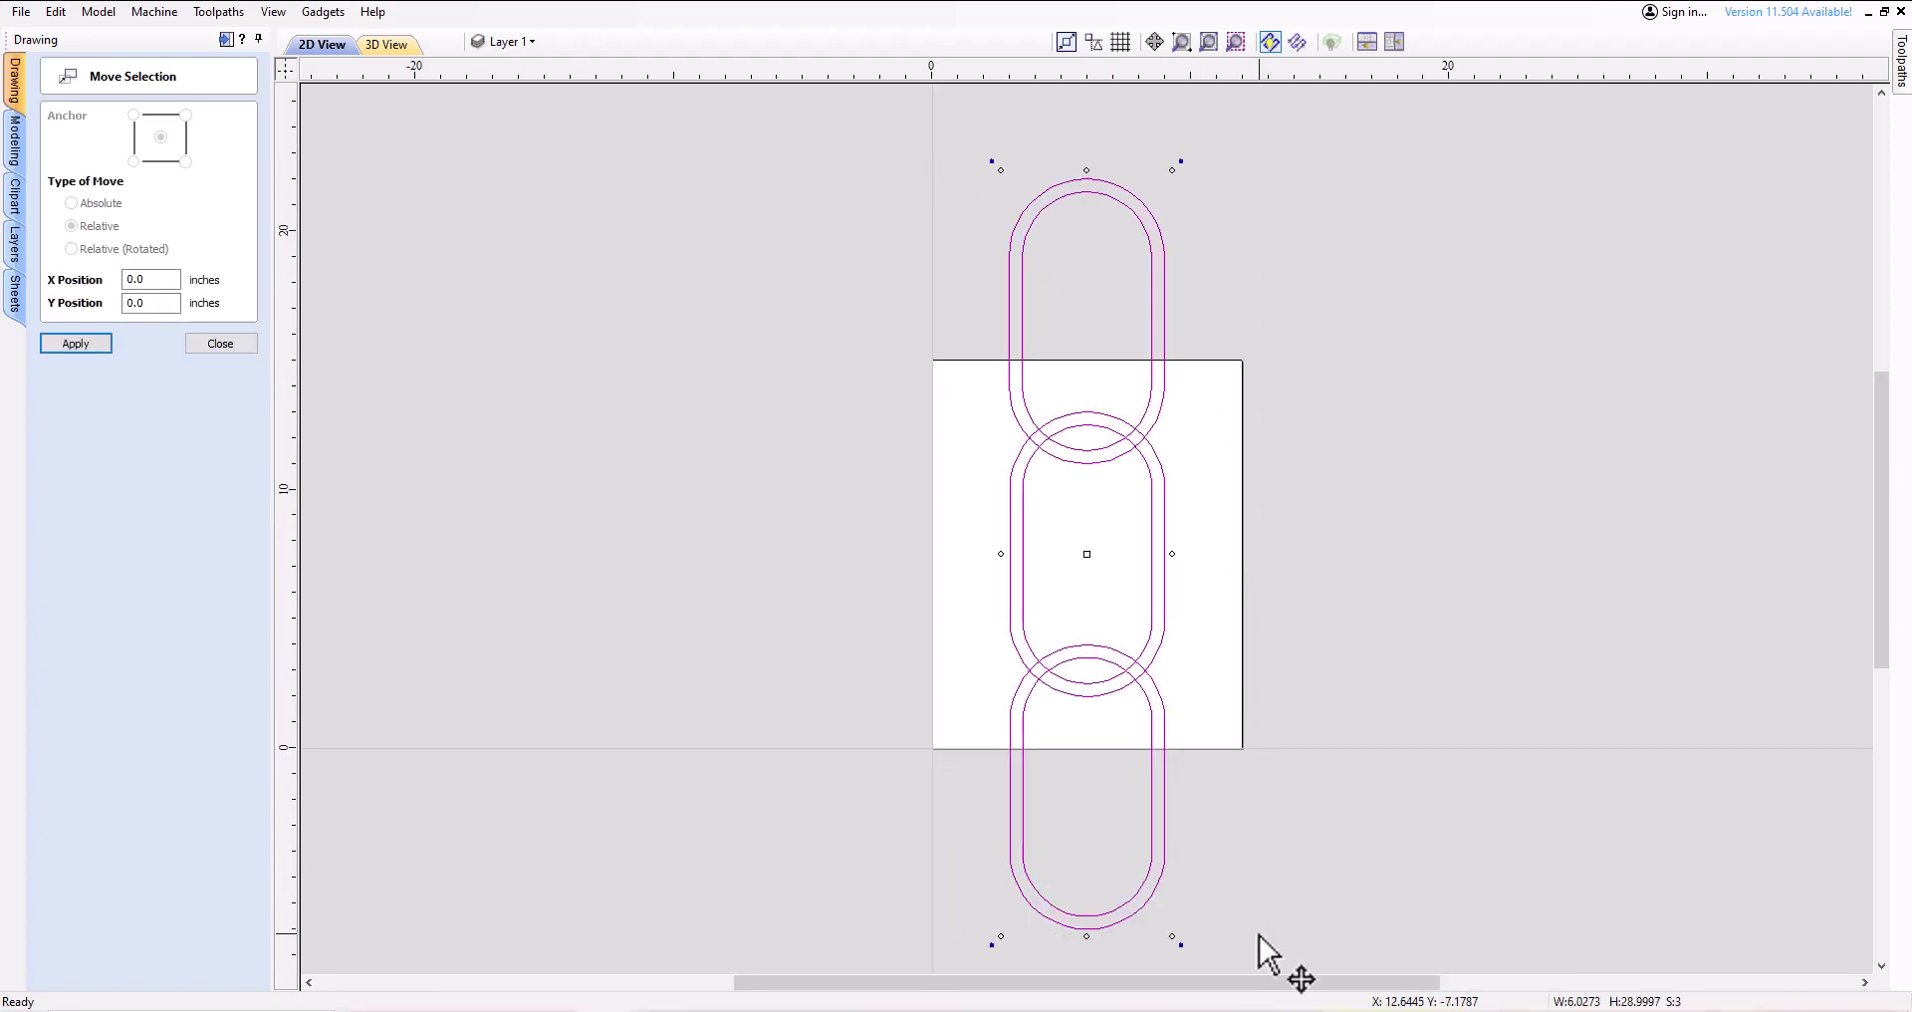
{"action": "key", "text": "u"}
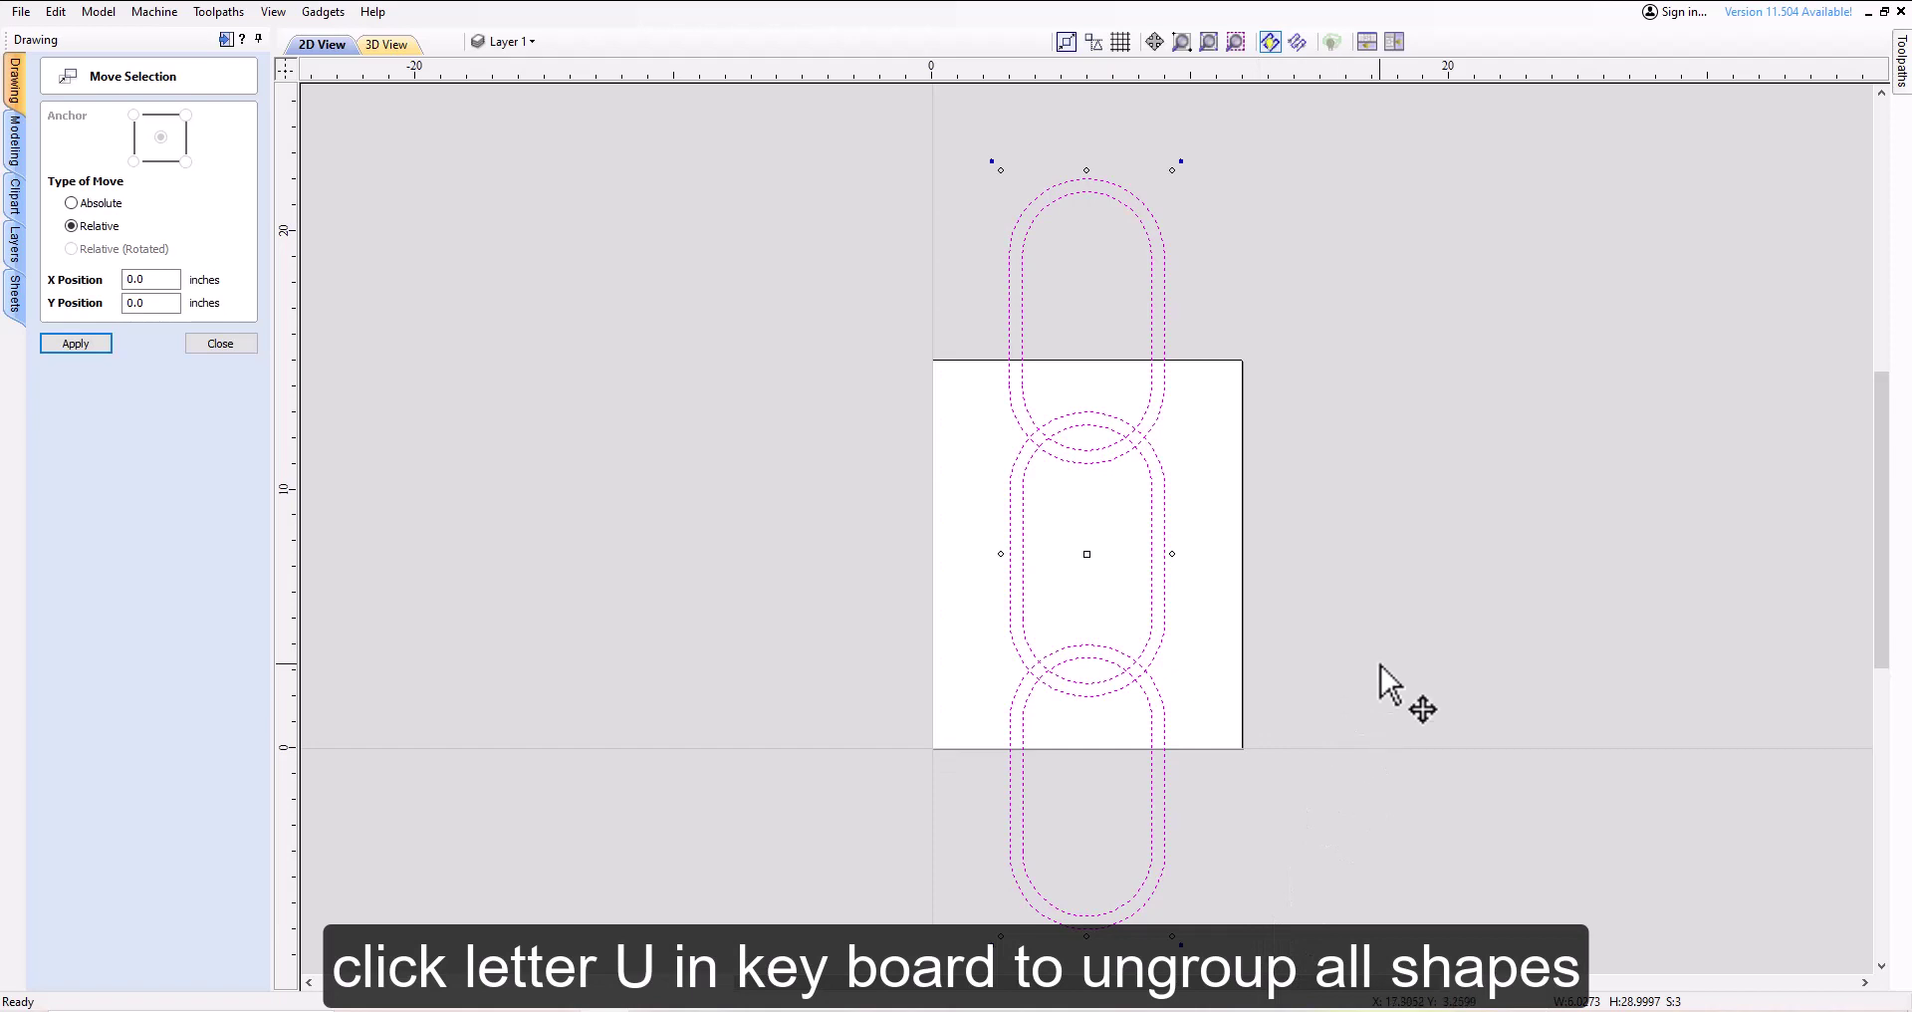
{"action": "left_click", "coordinate": [1300, 740]}
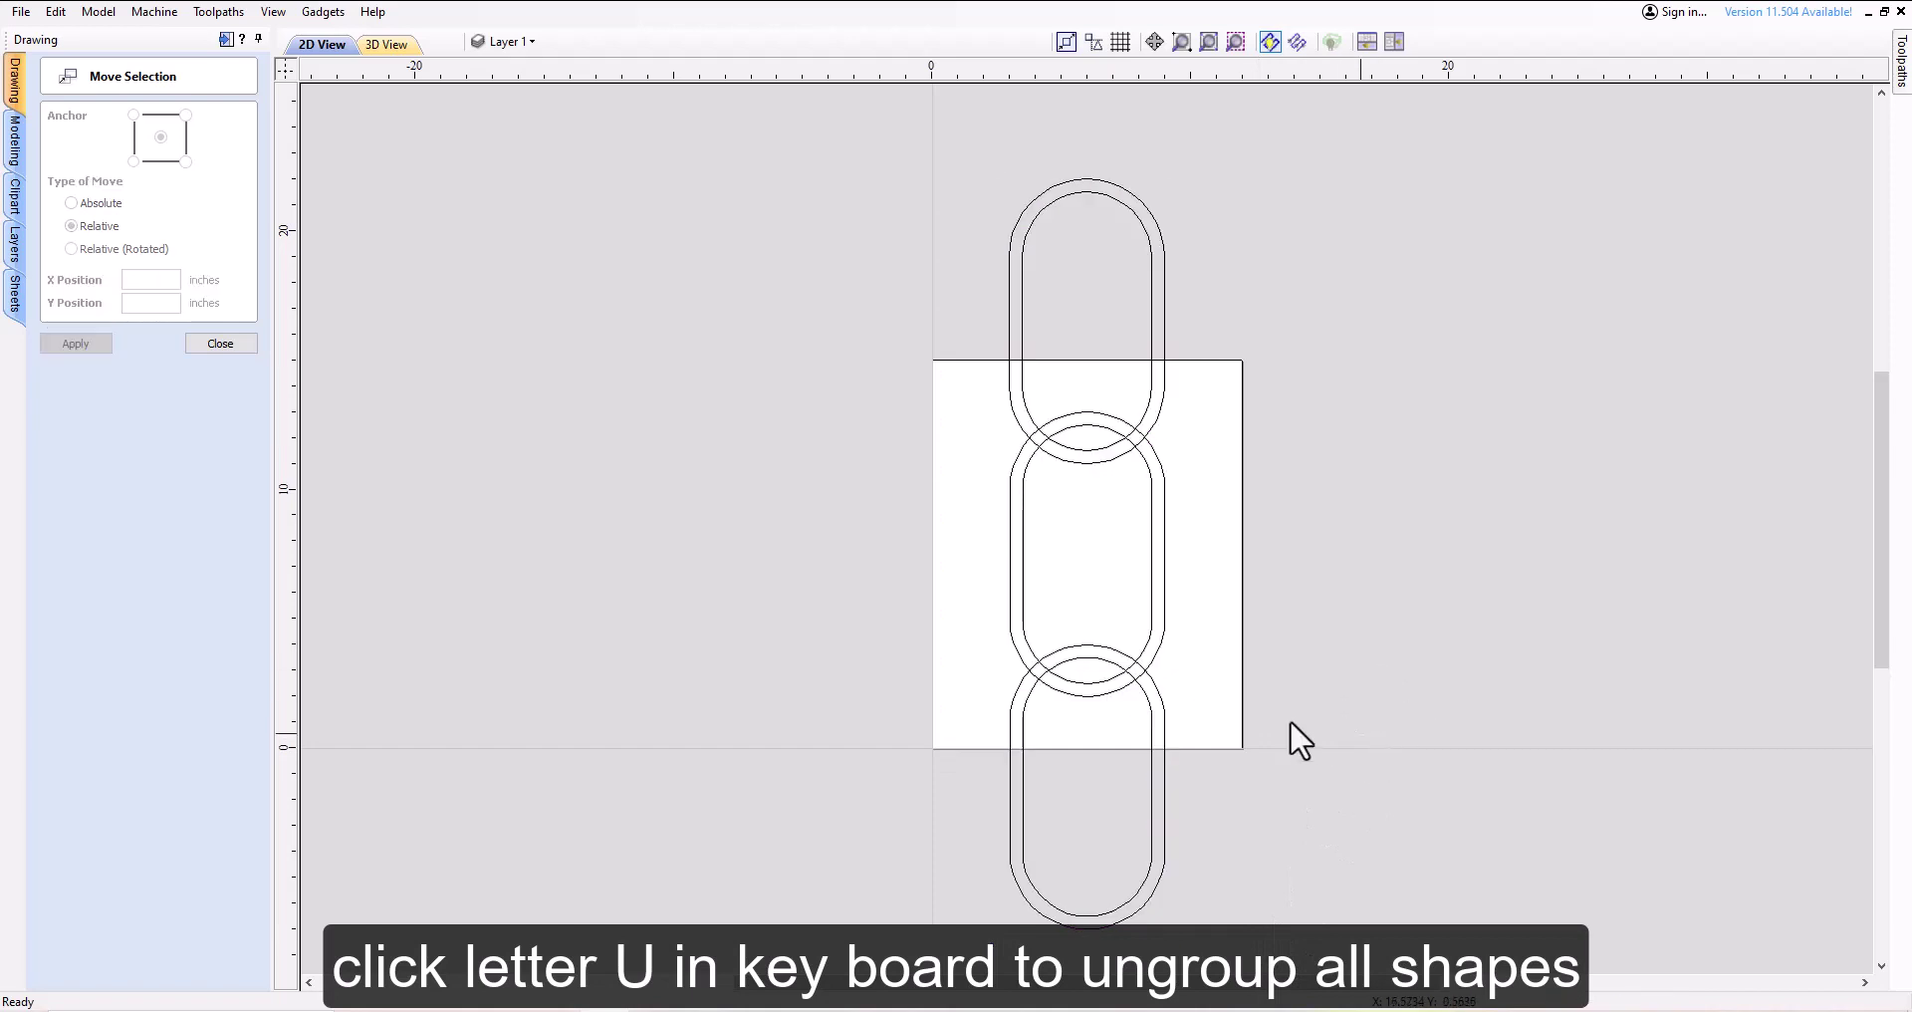
Trim away the parts of the upper and lower links that extend outside the centre link with Interactive Vector Trim
{"action": "left_click", "coordinate": [224, 343]}
{"action": "left_click", "coordinate": [171, 395]}
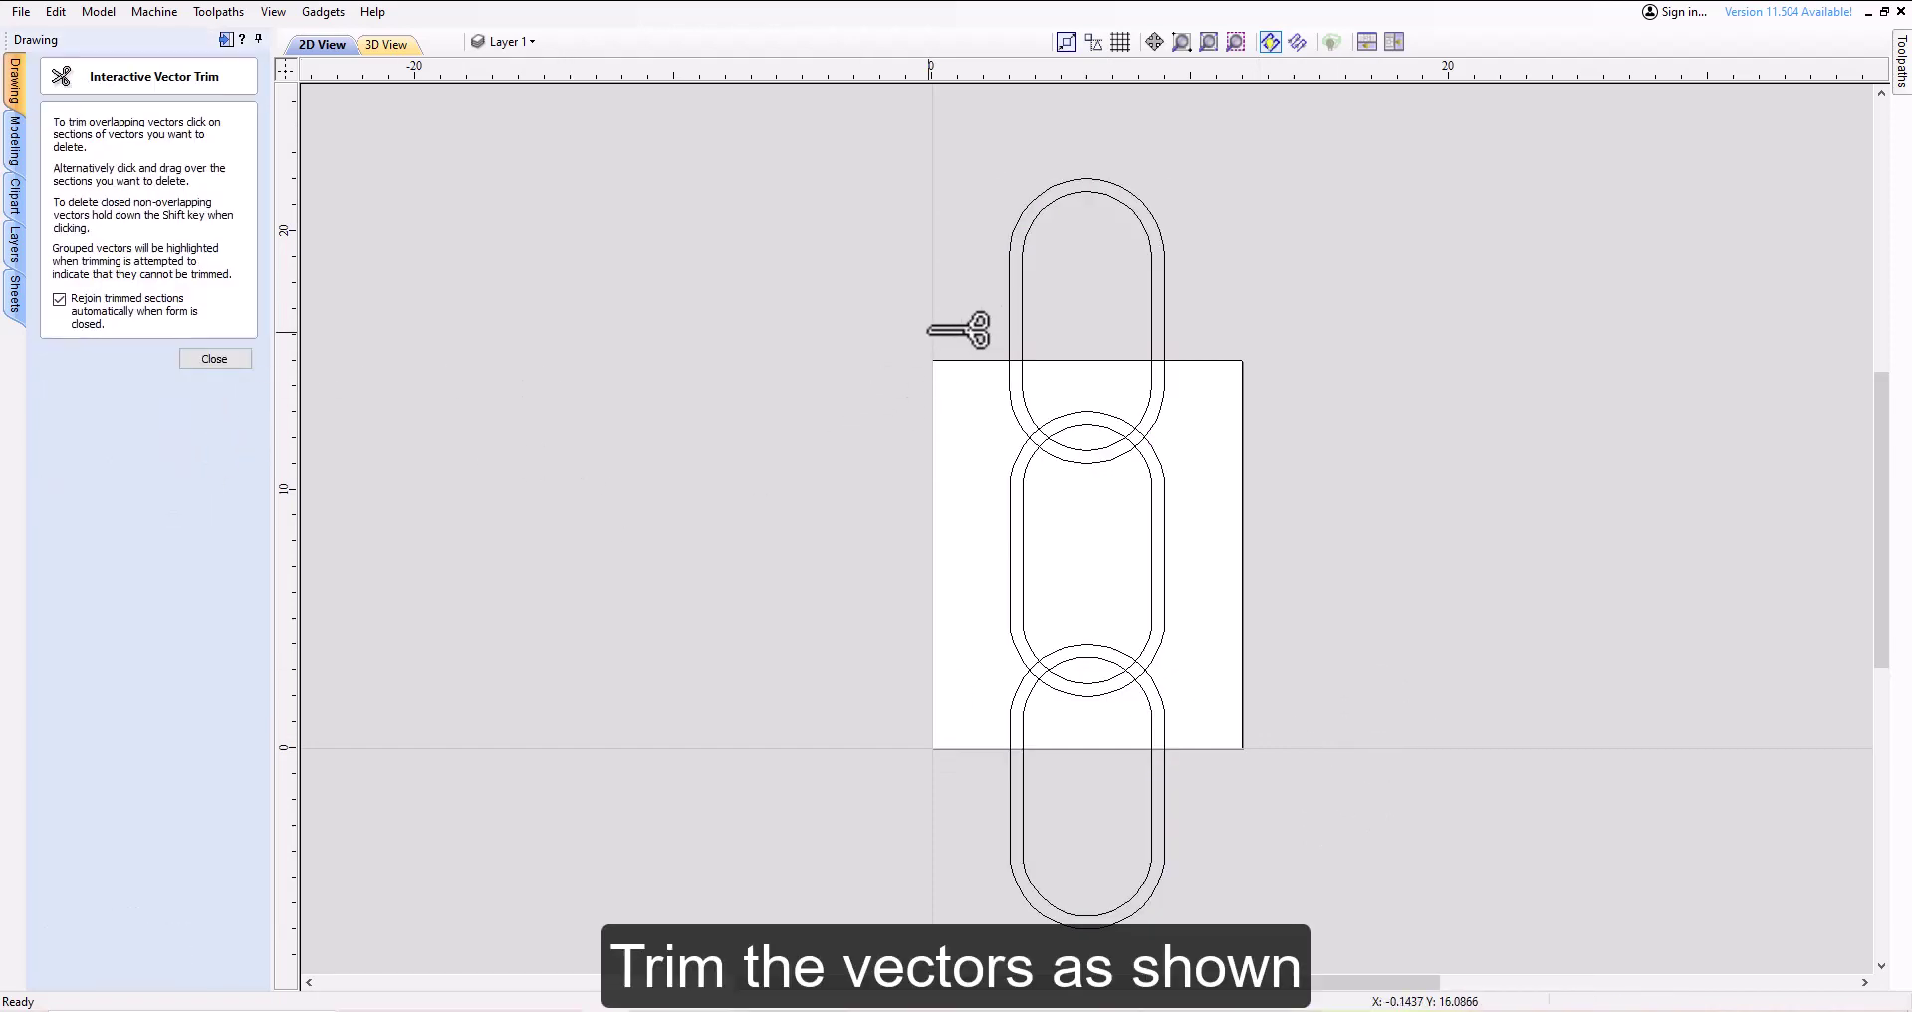
{"action": "left_click_drag", "start_coordinate": [931, 321], "coordinate": [1314, 319]}
{"action": "left_click_drag", "start_coordinate": [1302, 829], "coordinate": [726, 832]}
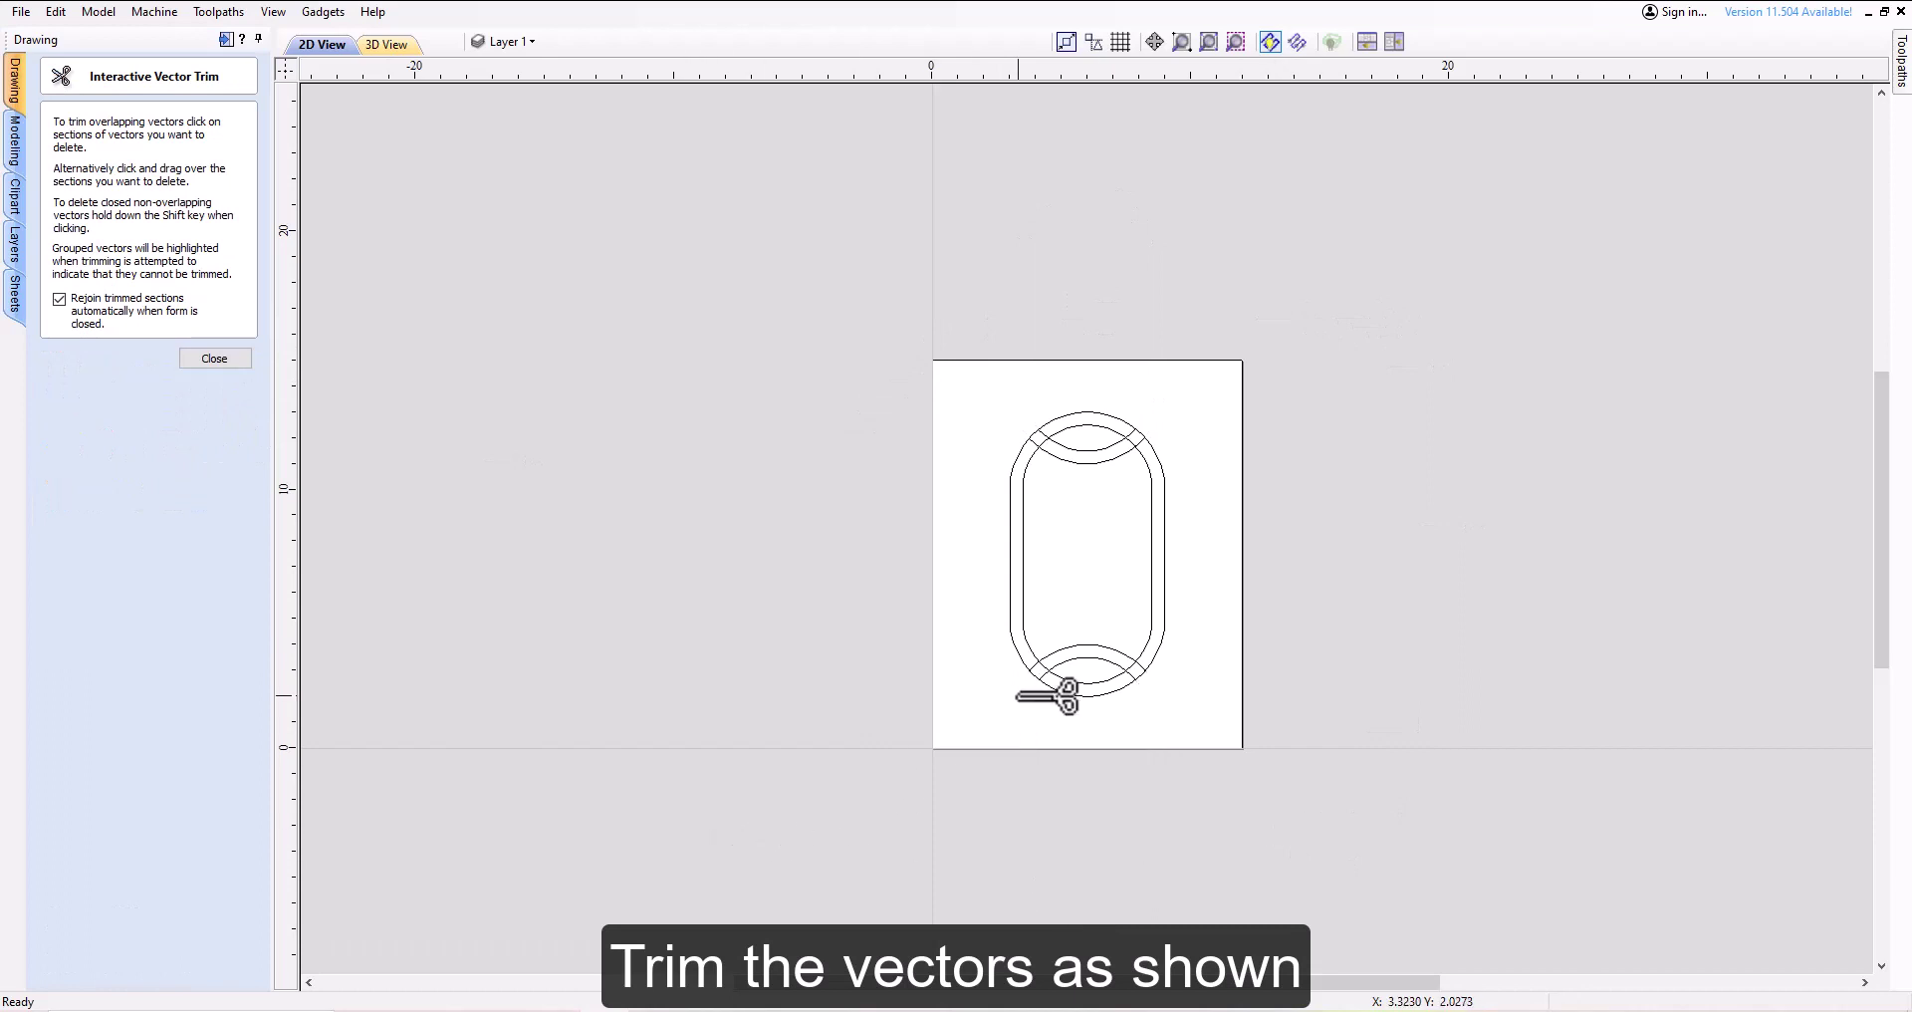
Trim away the segments where the overlapping links cross at the lower end, leaving a separate lens-shaped opening
{"action": "scroll", "coordinate": [1046, 682], "scroll_direction": "up", "scroll_amount": 4}
{"action": "mouse_move", "coordinate": [947, 558]}
{"action": "left_mouse_down"}
{"action": "mouse_move", "coordinate": [998, 610]}
{"action": "mouse_move", "coordinate": [998, 572]}
{"action": "left_mouse_up"}
{"action": "mouse_move", "coordinate": [1408, 547]}
{"action": "left_mouse_down"}
{"action": "mouse_move", "coordinate": [1365, 602]}
{"action": "mouse_move", "coordinate": [1357, 581]}
{"action": "left_mouse_up"}
{"action": "scroll", "coordinate": [1382, 627], "scroll_direction": "down", "scroll_amount": 5}
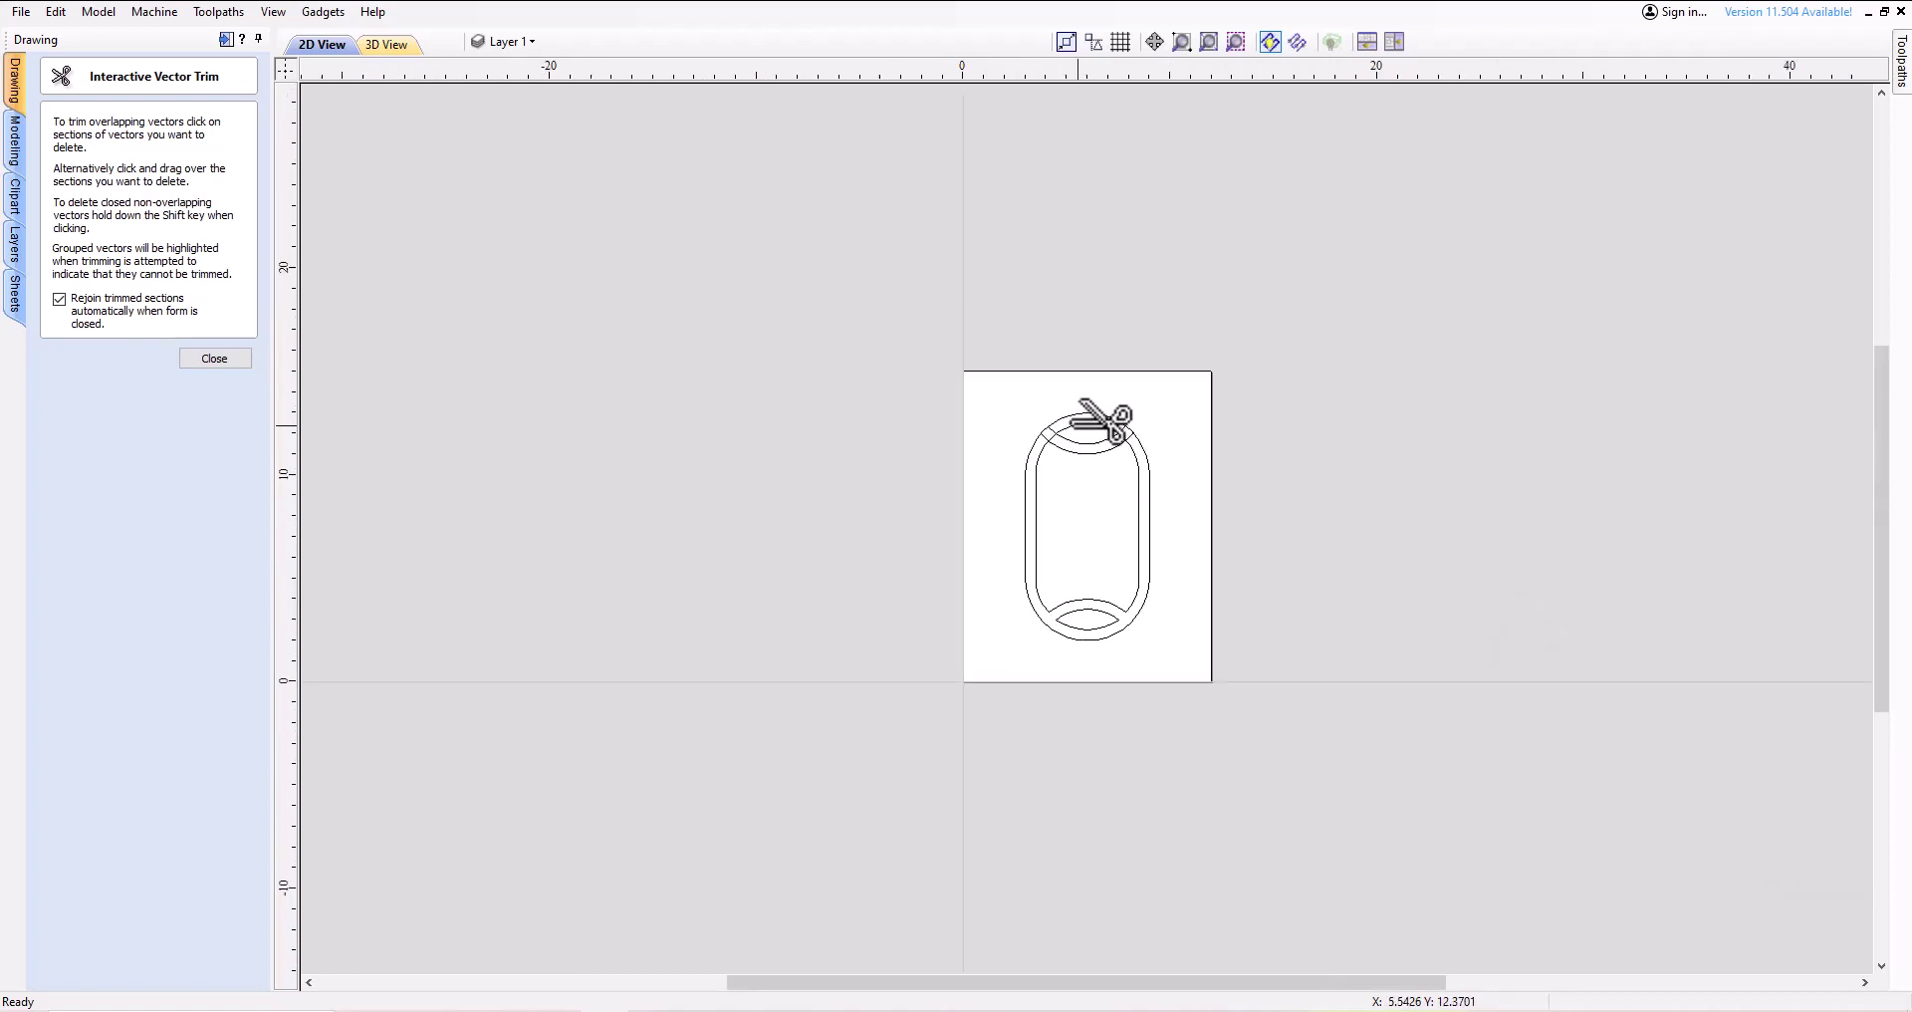
Trim away the crossing segments at the upper end to leave a matching lens-shaped opening, and finish trimming
{"action": "scroll", "coordinate": [1096, 414], "scroll_direction": "up", "scroll_amount": 4}
{"action": "scroll", "coordinate": [1252, 466], "scroll_direction": "up", "scroll_amount": 3}
{"action": "mouse_move", "coordinate": [1262, 453]}
{"action": "left_mouse_down"}
{"action": "mouse_move", "coordinate": [1348, 534]}
{"action": "mouse_move", "coordinate": [1254, 552]}
{"action": "left_mouse_up"}
{"action": "mouse_move", "coordinate": [631, 457]}
{"action": "left_mouse_down"}
{"action": "mouse_move", "coordinate": [597, 495]}
{"action": "mouse_move", "coordinate": [654, 545]}
{"action": "left_mouse_up"}
{"action": "scroll", "coordinate": [654, 545], "scroll_direction": "down", "scroll_amount": 5}
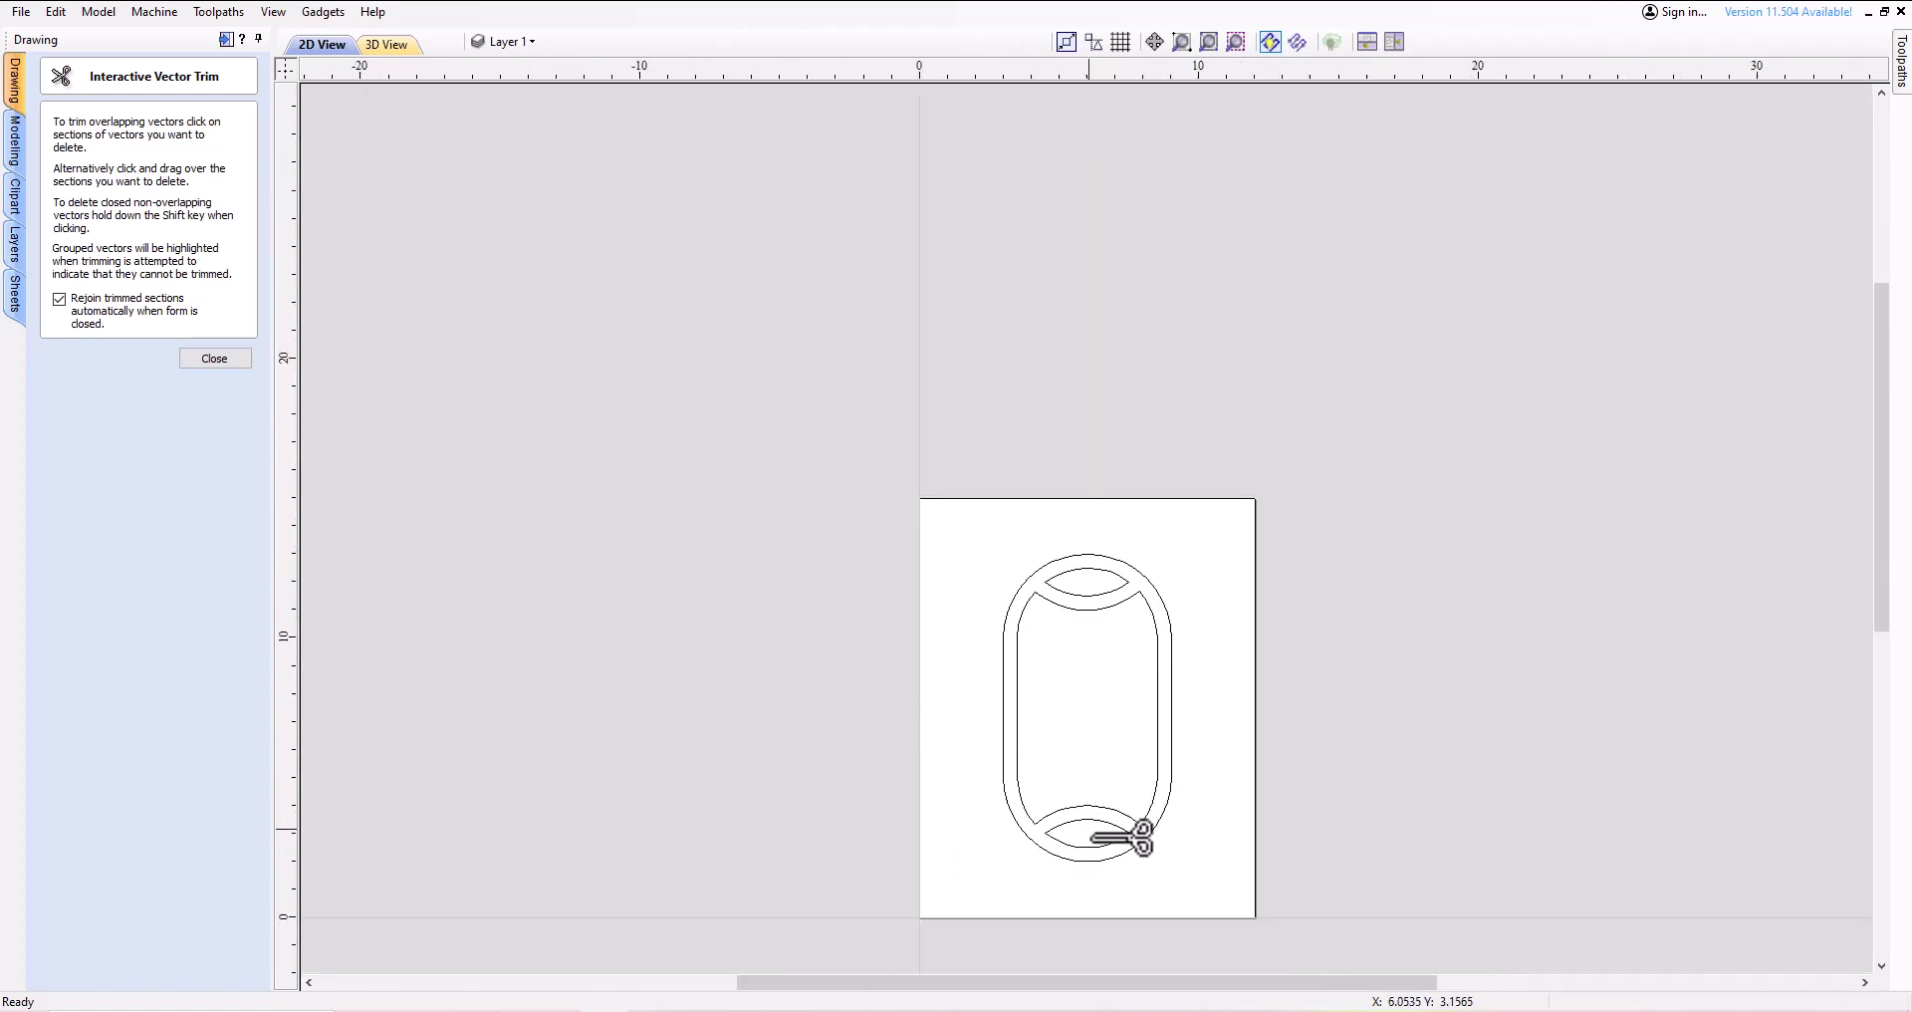
{"action": "scroll", "coordinate": [1131, 866], "scroll_direction": "up", "scroll_amount": 1}
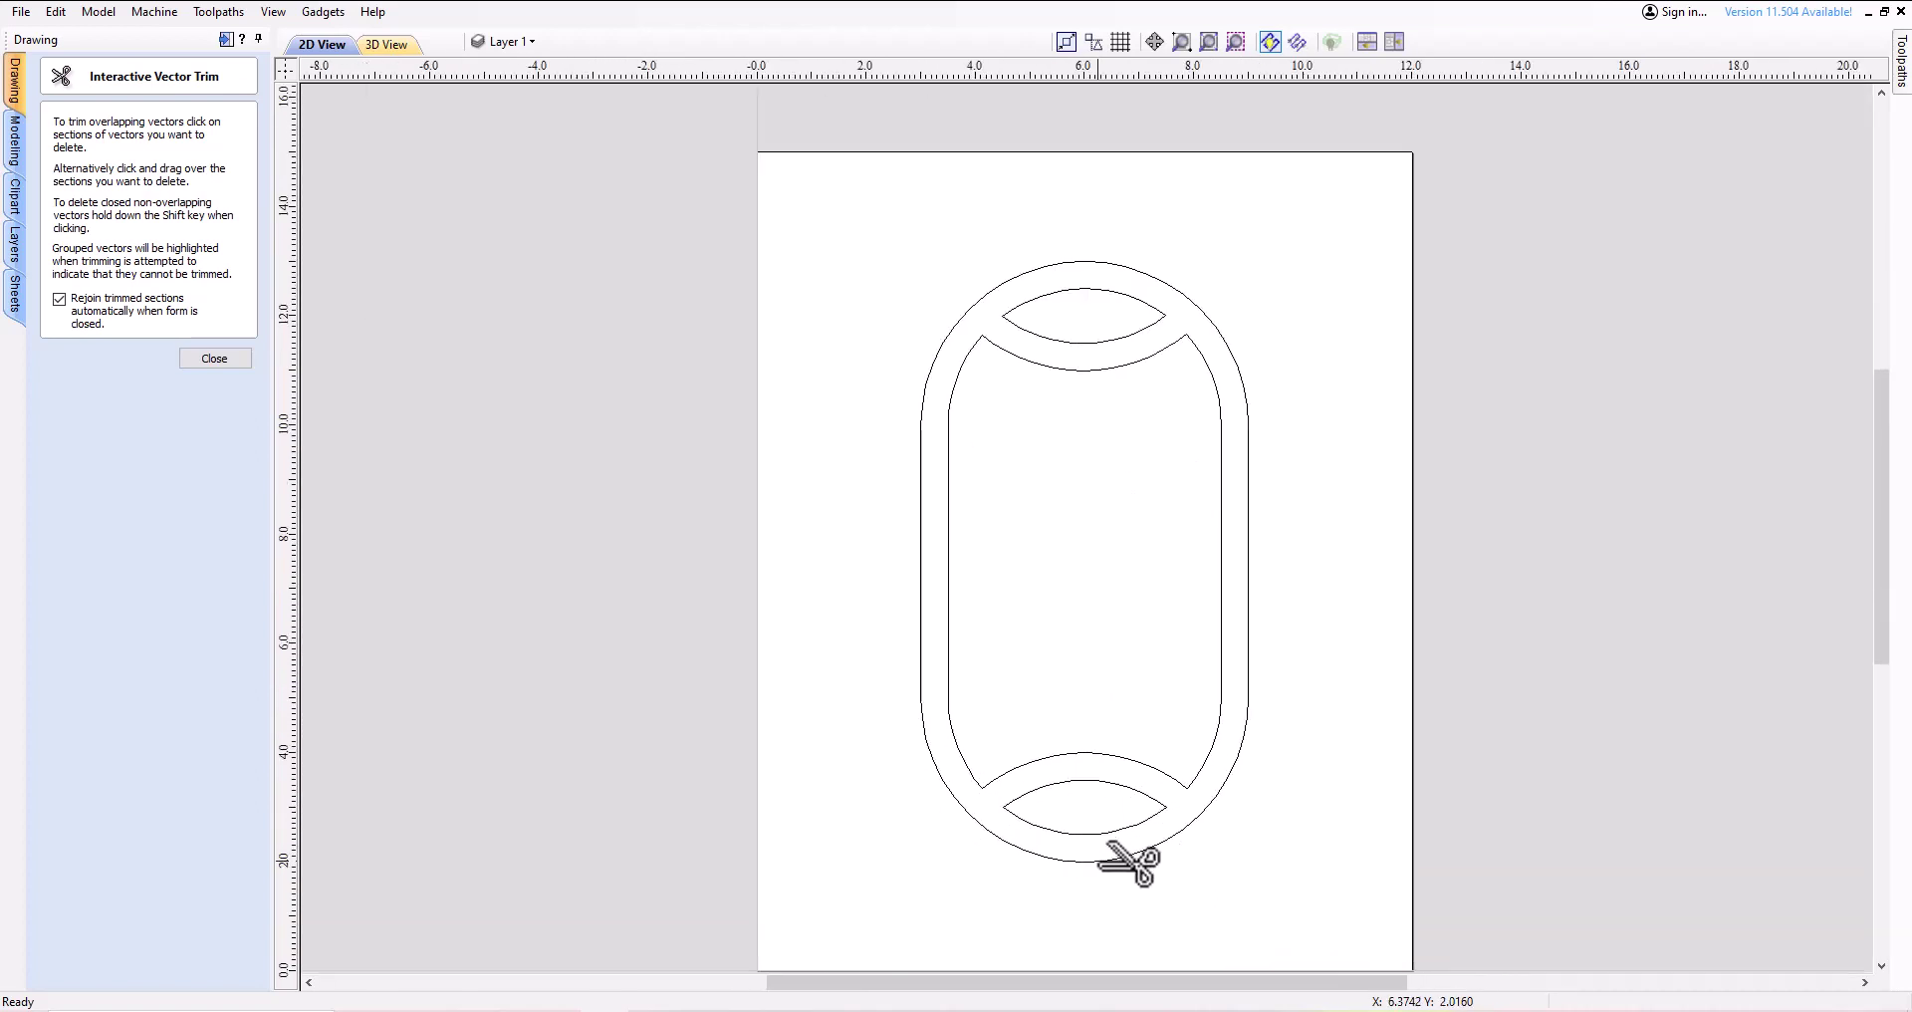
{"action": "left_click", "coordinate": [209, 359]}
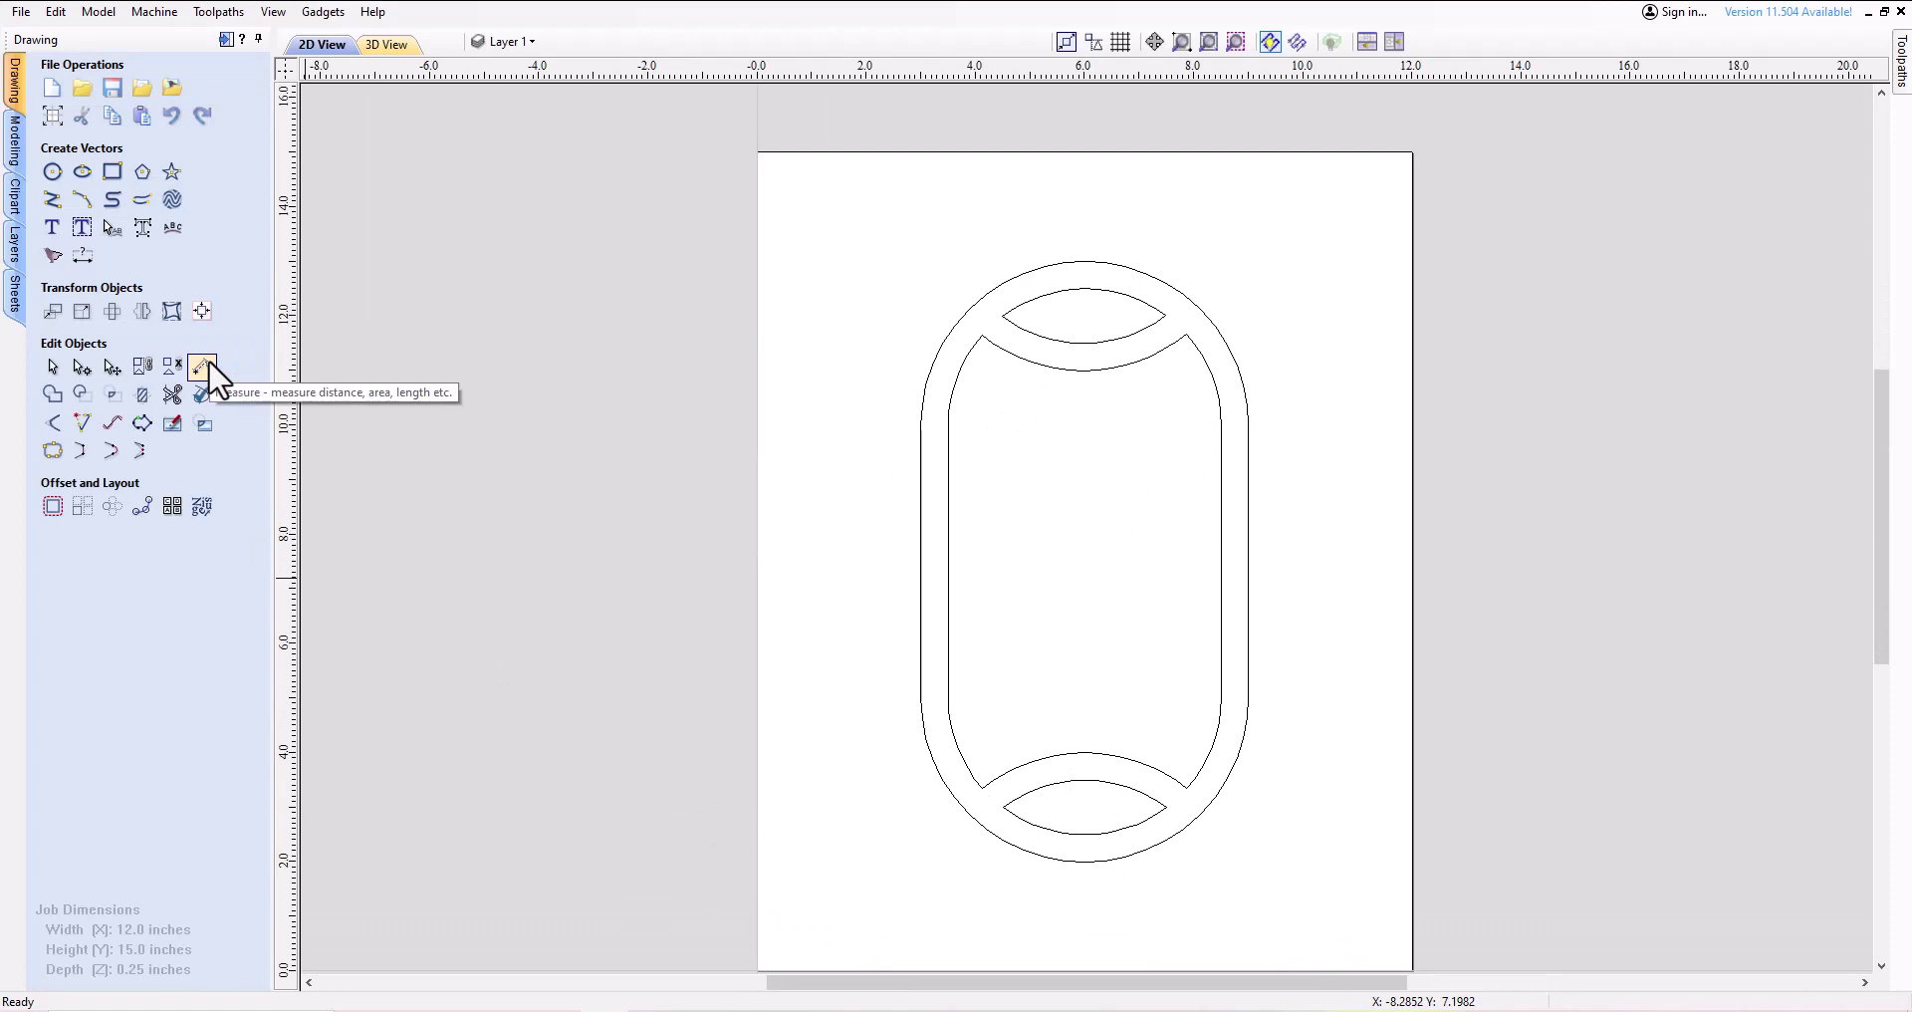
Round the pointed corners of the upper and lower lens-shaped openings with normal fillets of 0.125 inch radius
{"action": "left_click", "coordinate": [53, 424]}
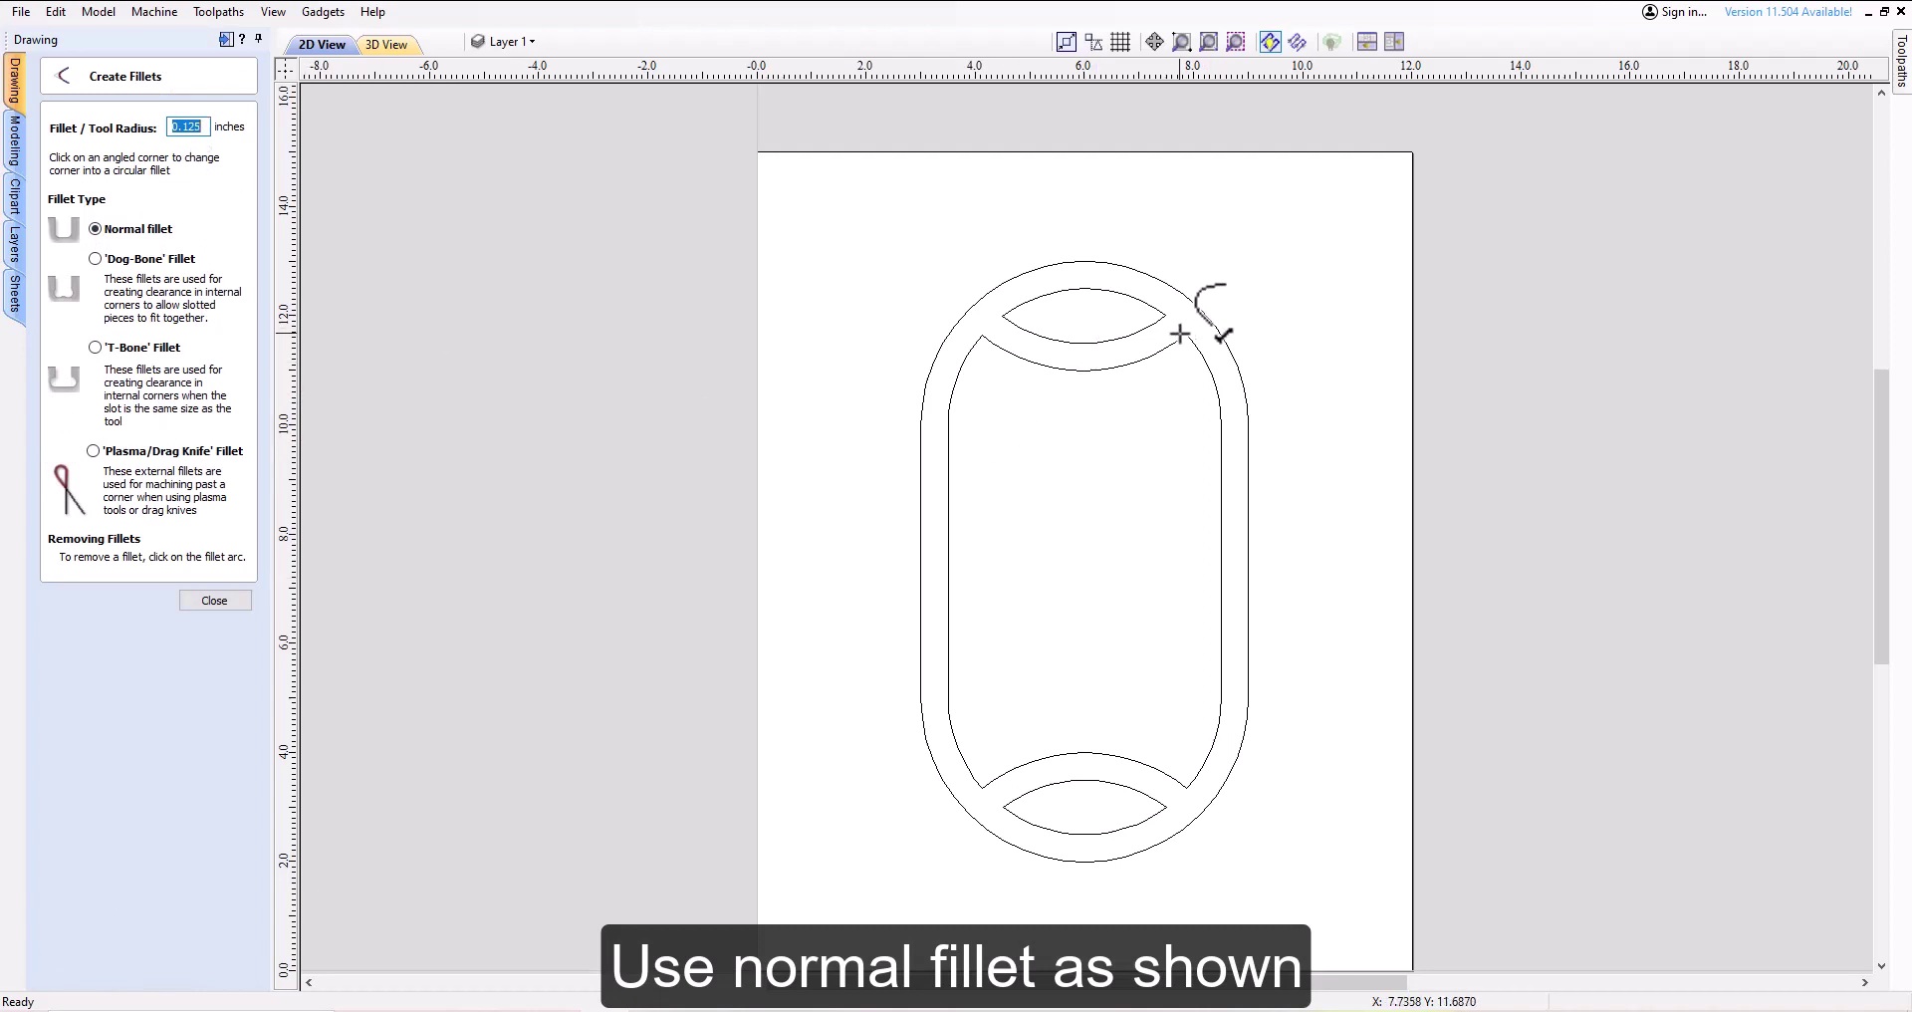
{"action": "scroll", "coordinate": [1165, 319], "scroll_direction": "up", "scroll_amount": 3}
{"action": "left_click", "coordinate": [1150, 292]}
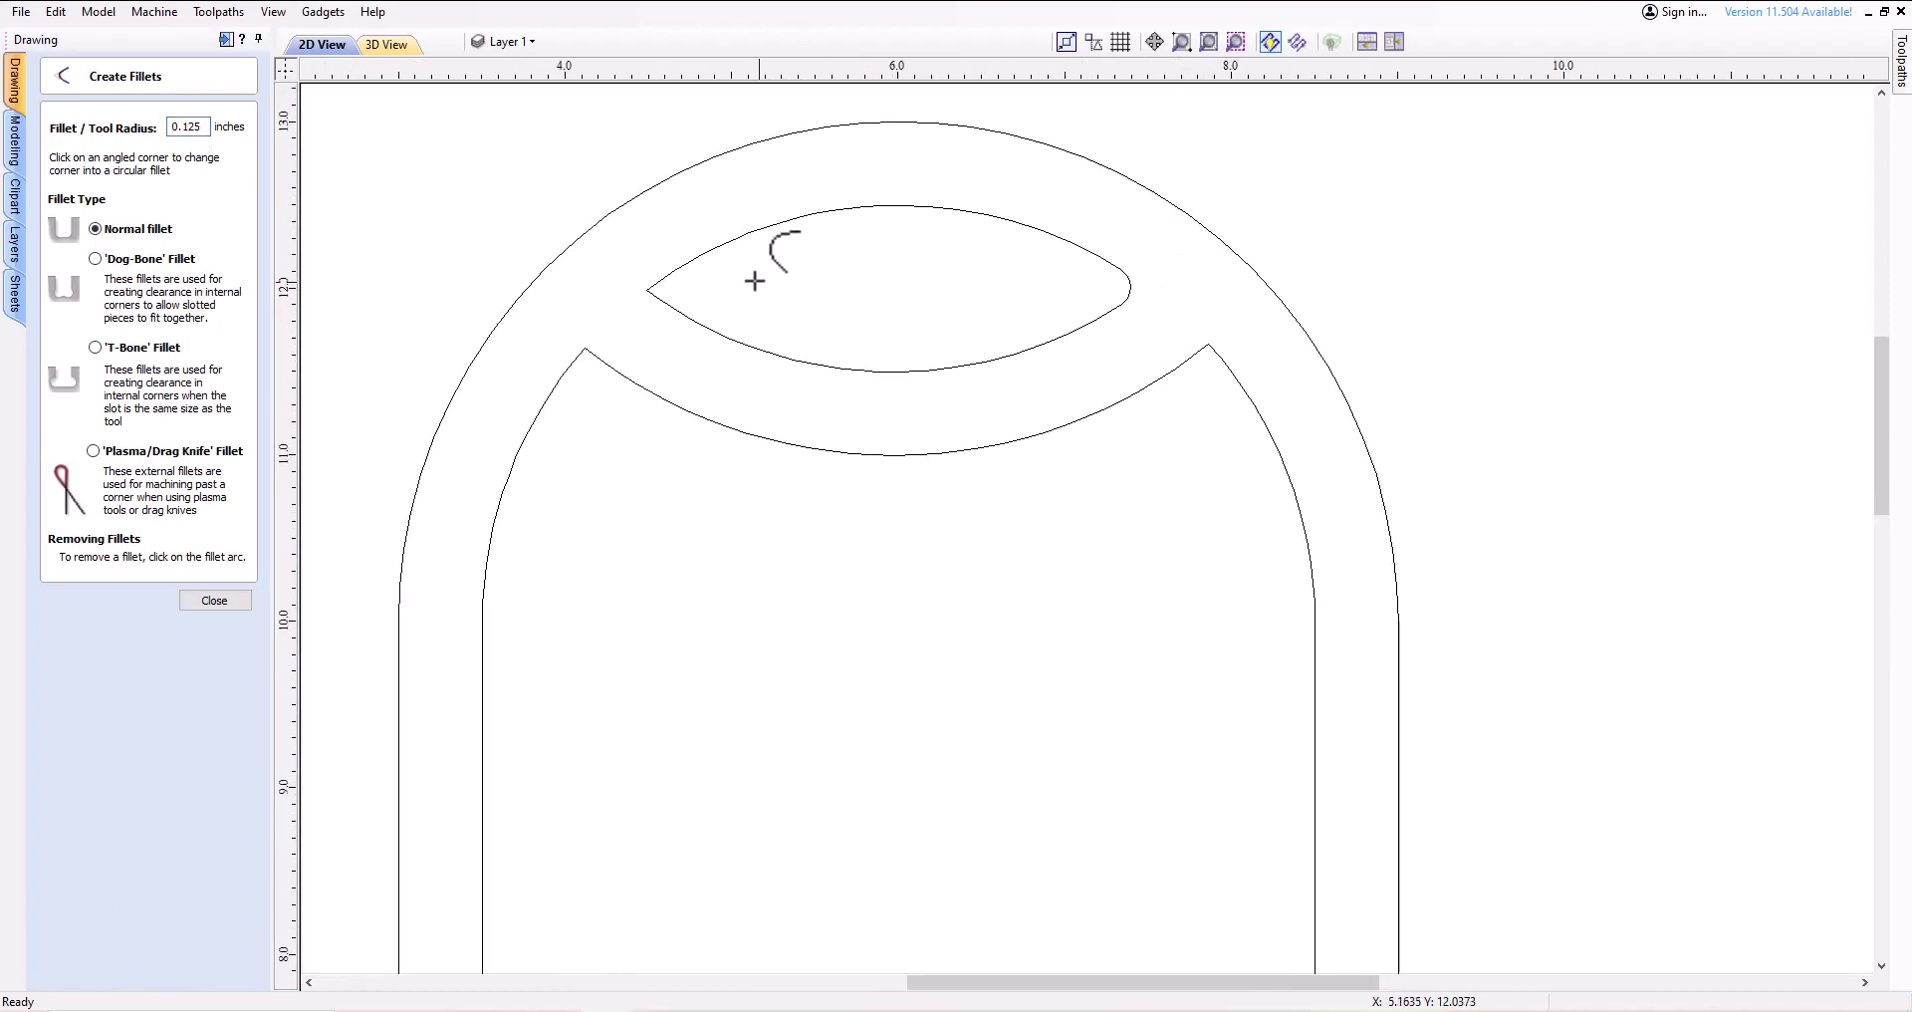
{"action": "left_click", "coordinate": [652, 293]}
{"action": "scroll", "coordinate": [1459, 558], "scroll_direction": "down", "scroll_amount": 5}
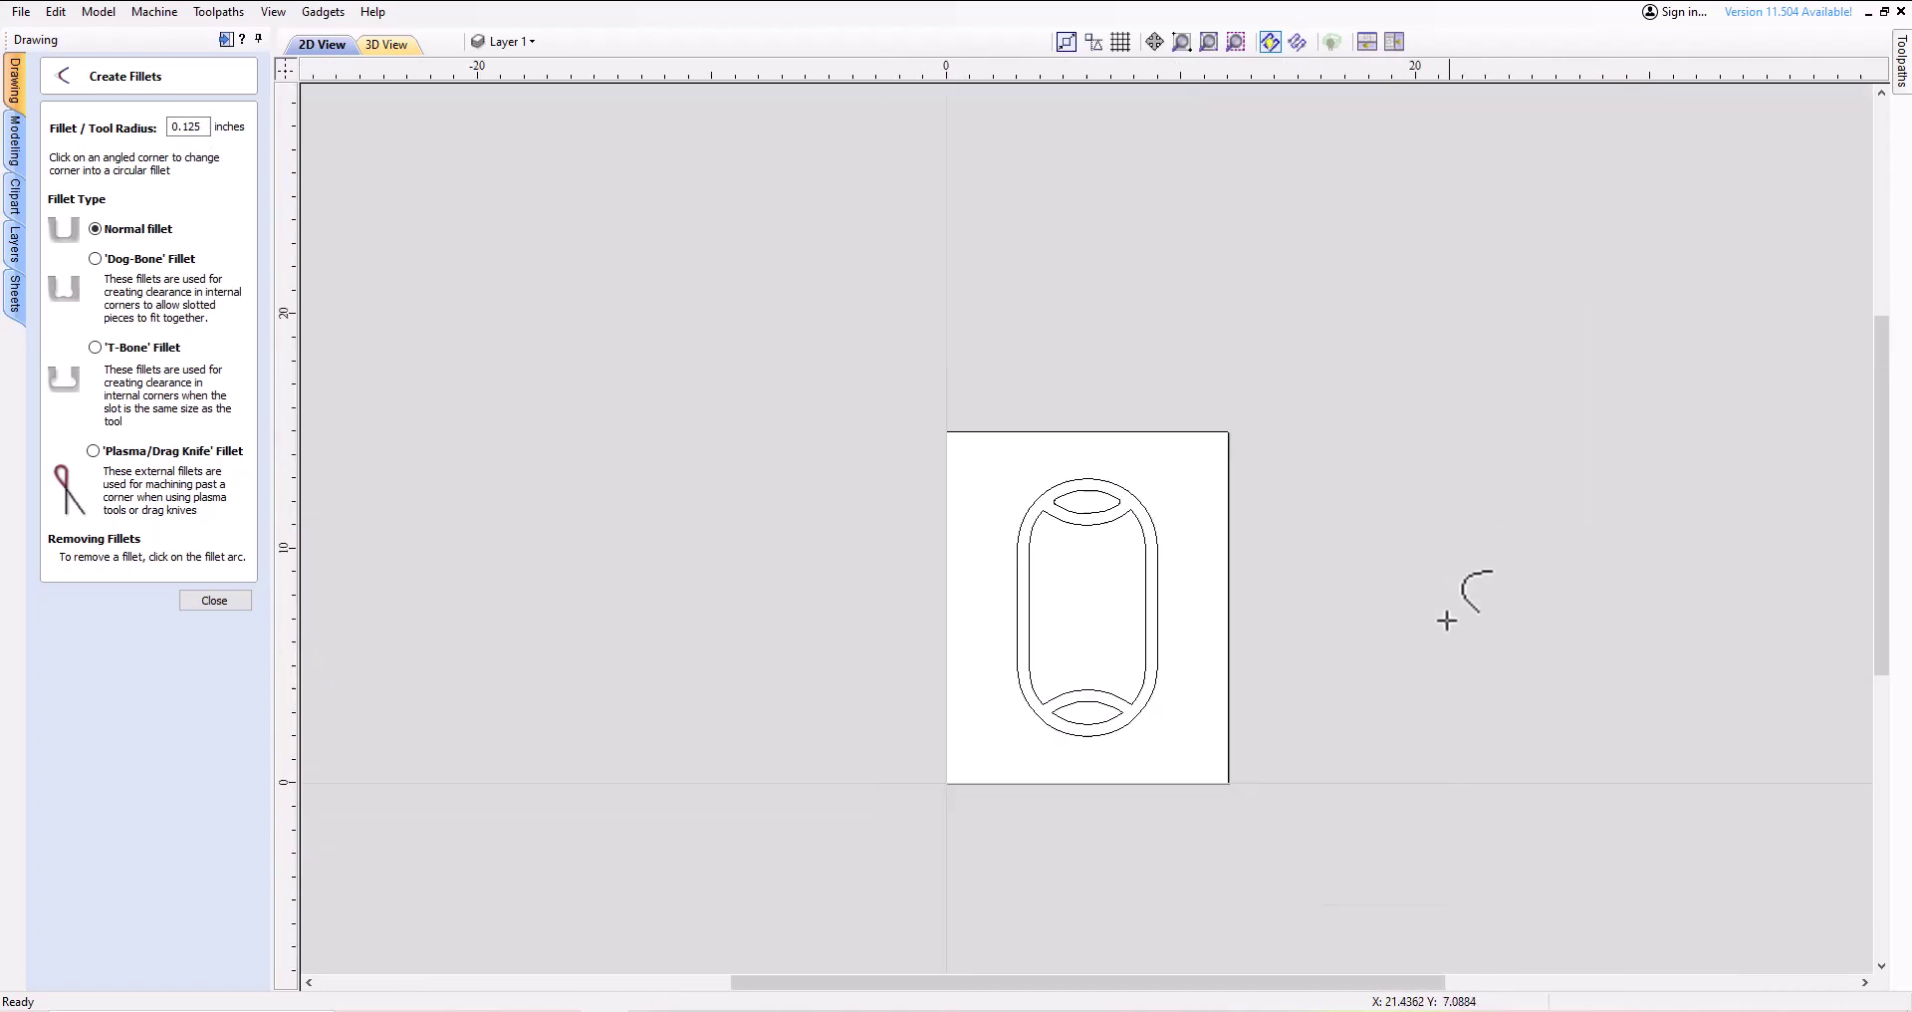
{"action": "scroll", "coordinate": [1146, 730], "scroll_direction": "up", "scroll_amount": 5}
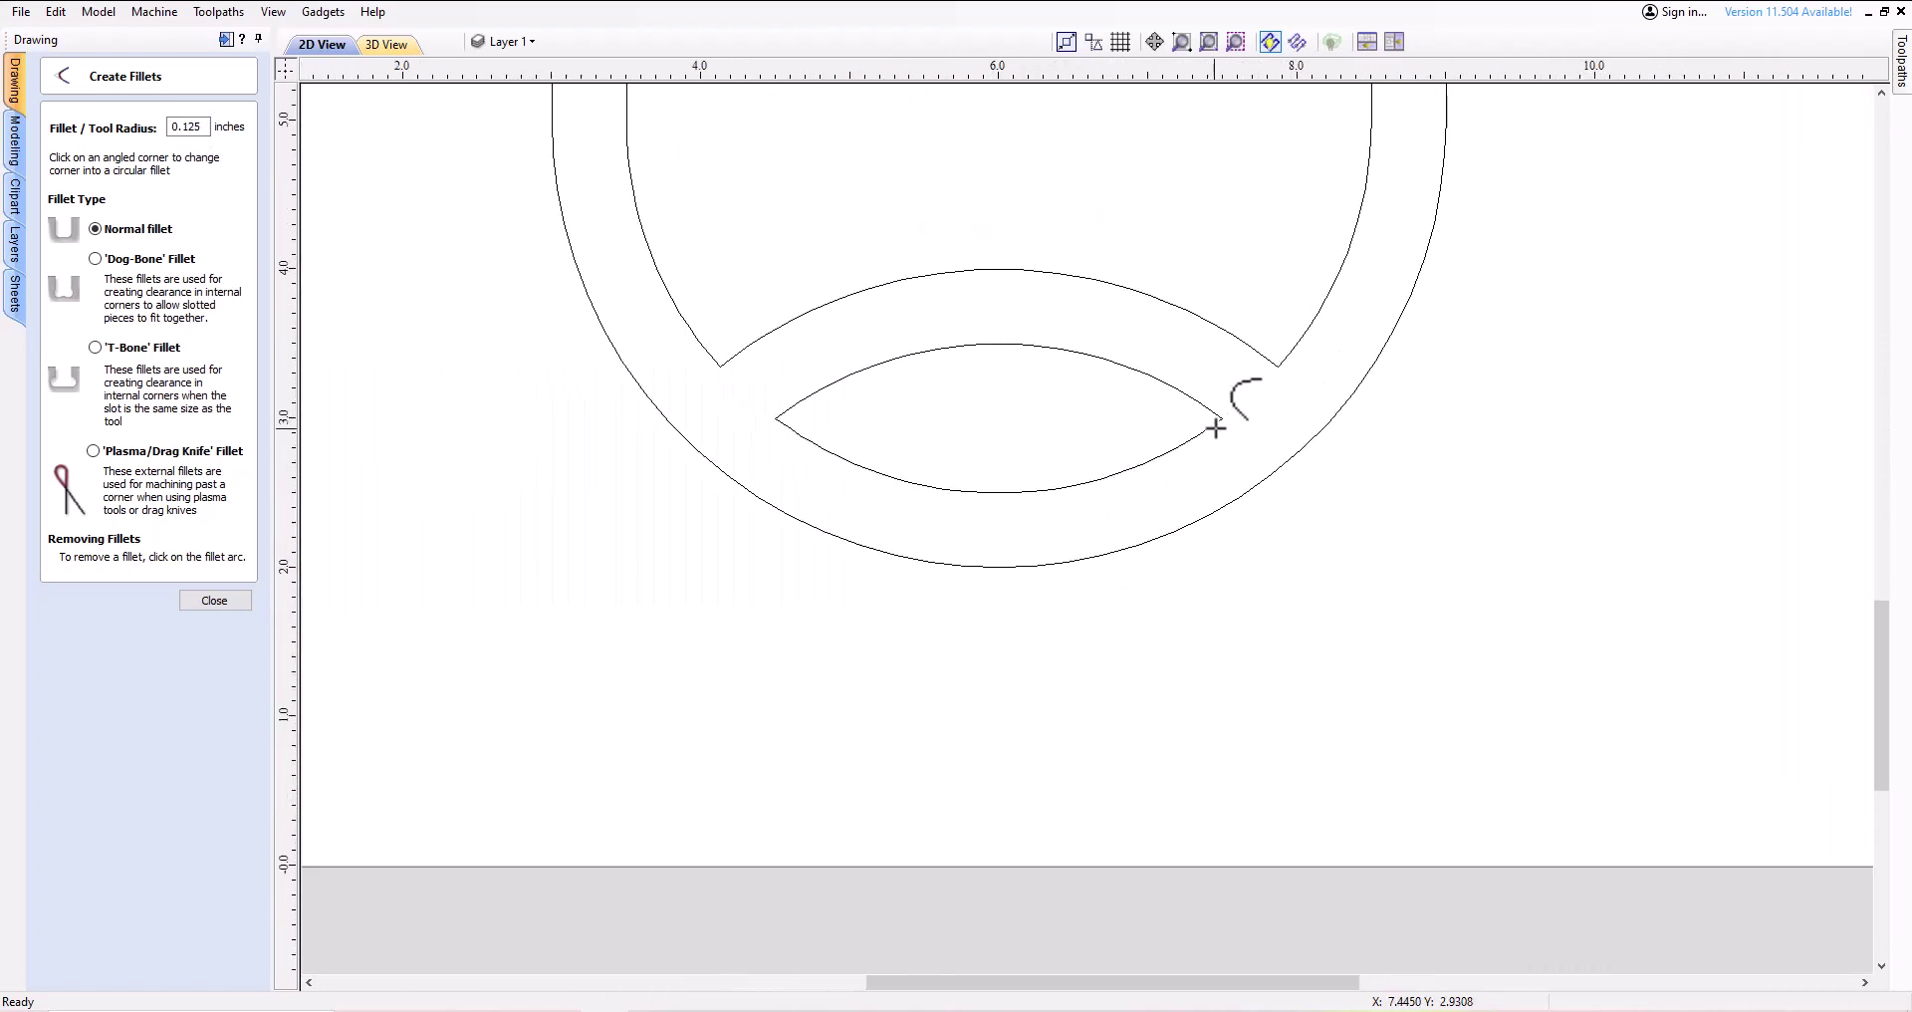
{"action": "left_click", "coordinate": [777, 419]}
{"action": "scroll", "coordinate": [795, 511], "scroll_direction": "down", "scroll_amount": 5}
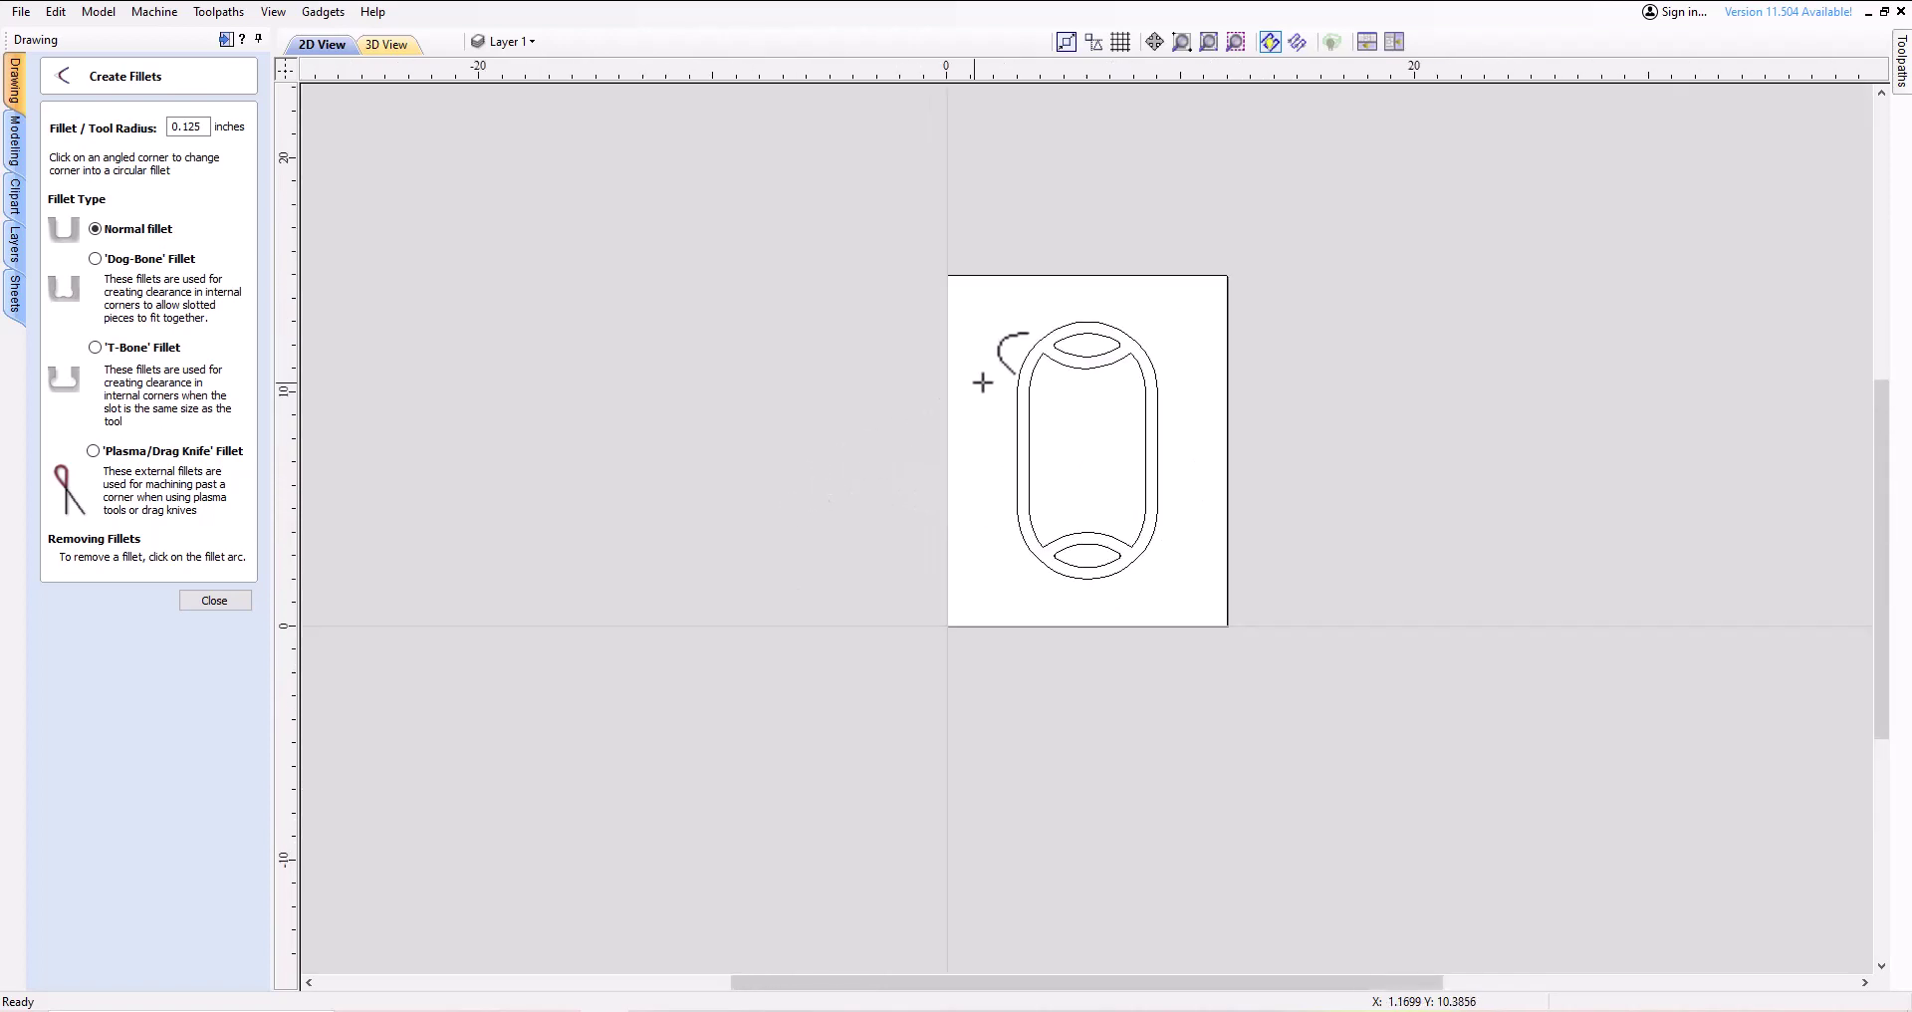
{"action": "scroll", "coordinate": [1087, 377], "scroll_direction": "up", "scroll_amount": 1}
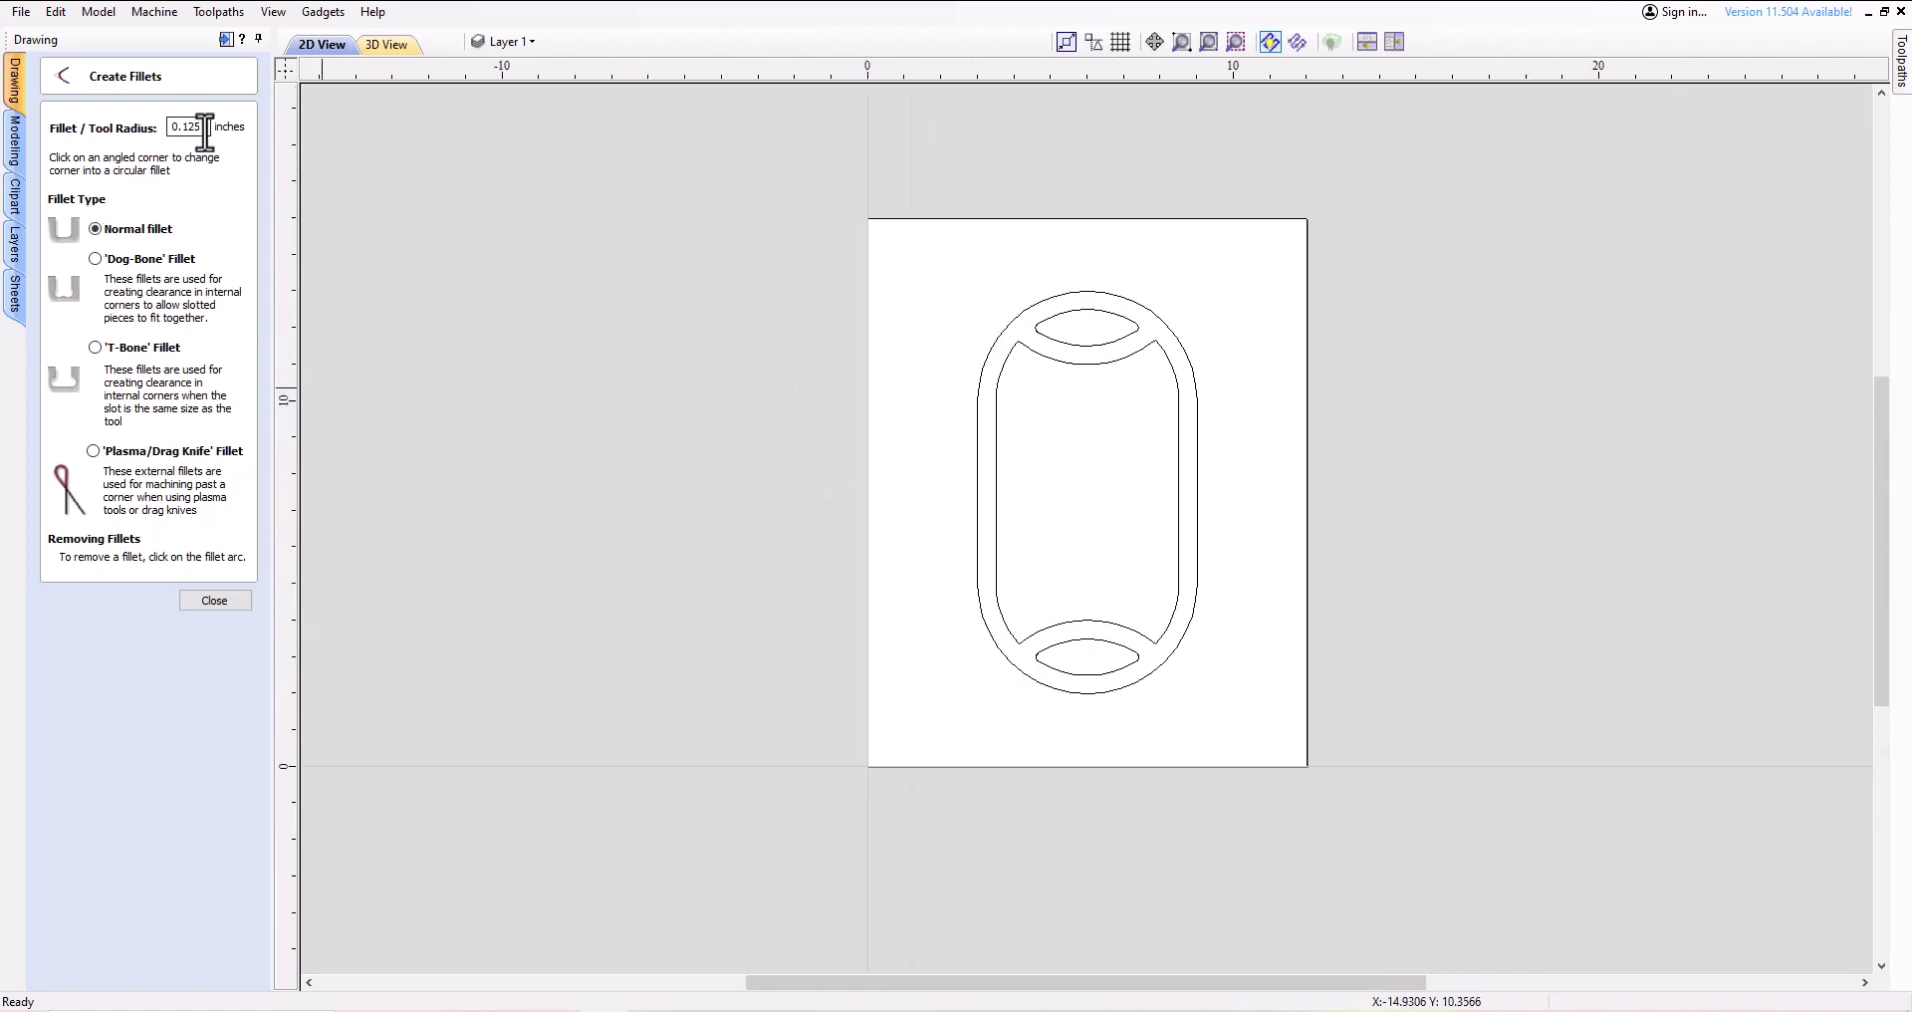
Round the four corners of the large inner outline with normal fillets of 0.5 inch radius
{"action": "left_click_drag", "start_coordinate": [204, 129], "coordinate": [185, 128]}
{"action": "type", "text": "5"}
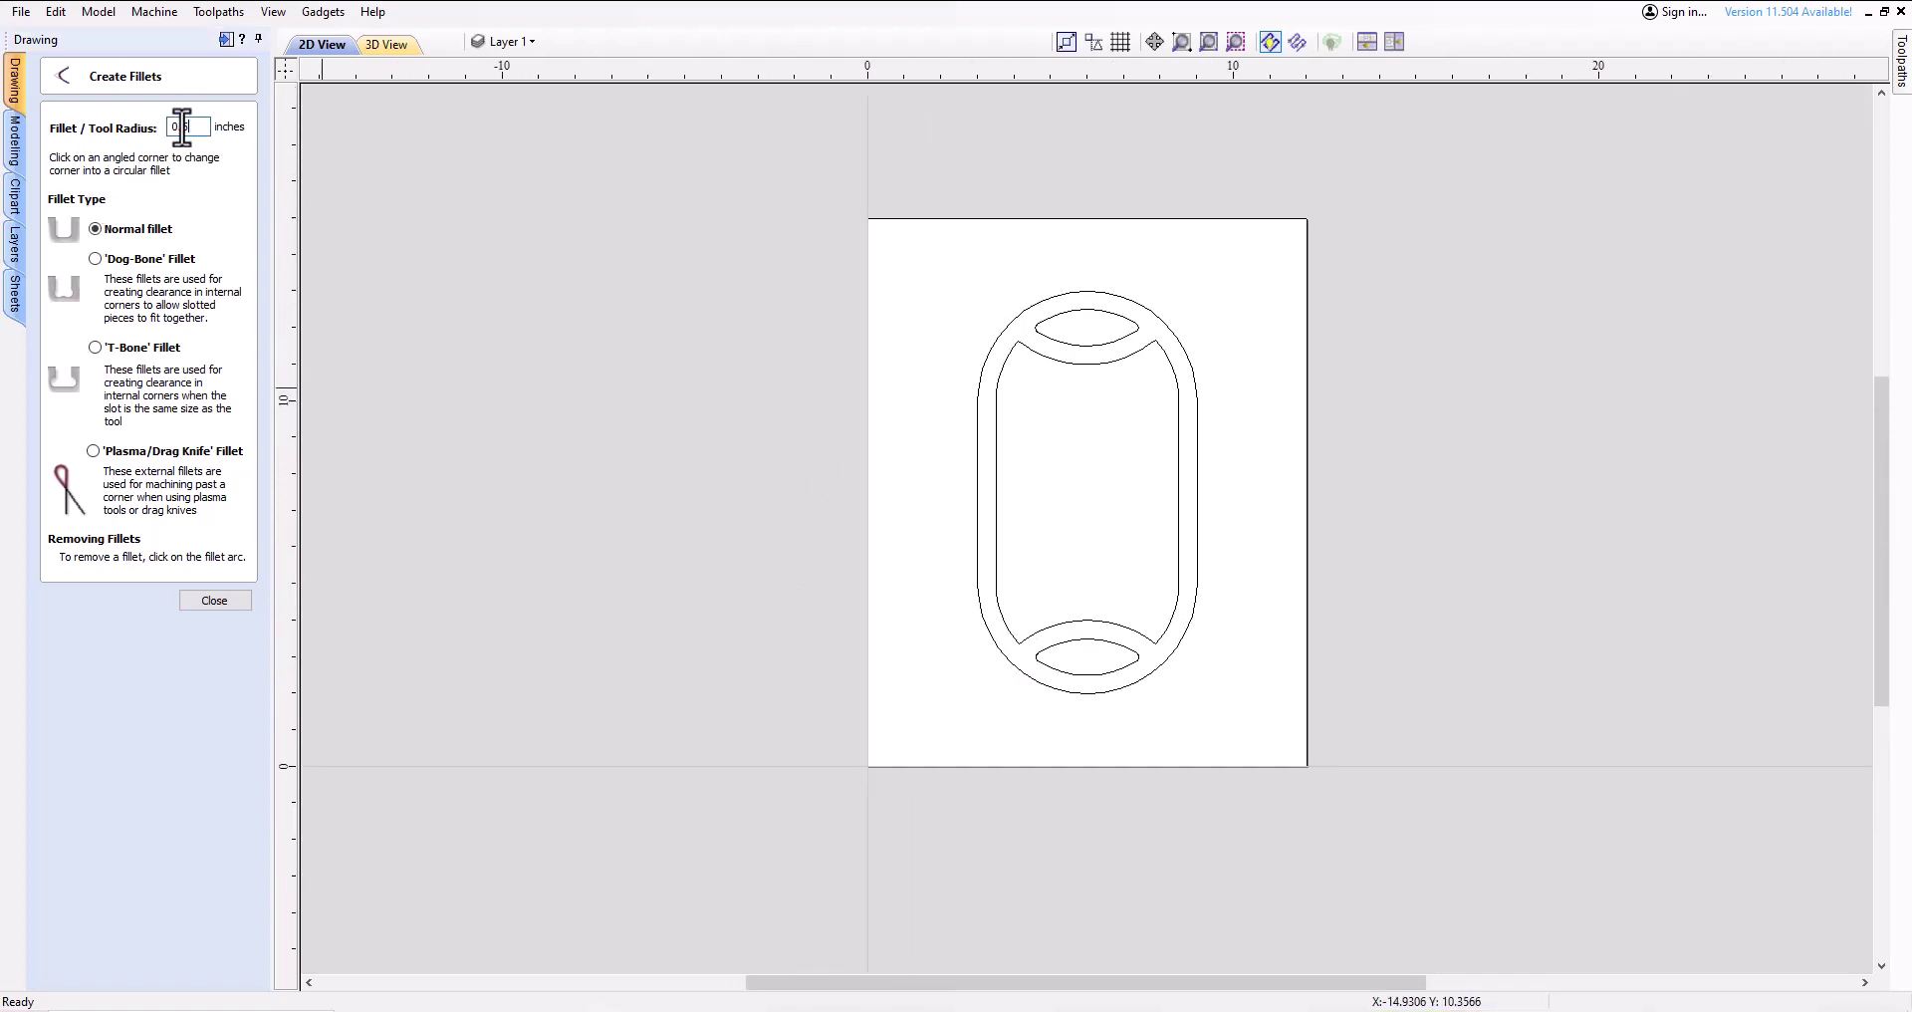
{"action": "scroll", "coordinate": [1150, 342], "scroll_direction": "up", "scroll_amount": 3}
{"action": "left_click", "coordinate": [1167, 327]}
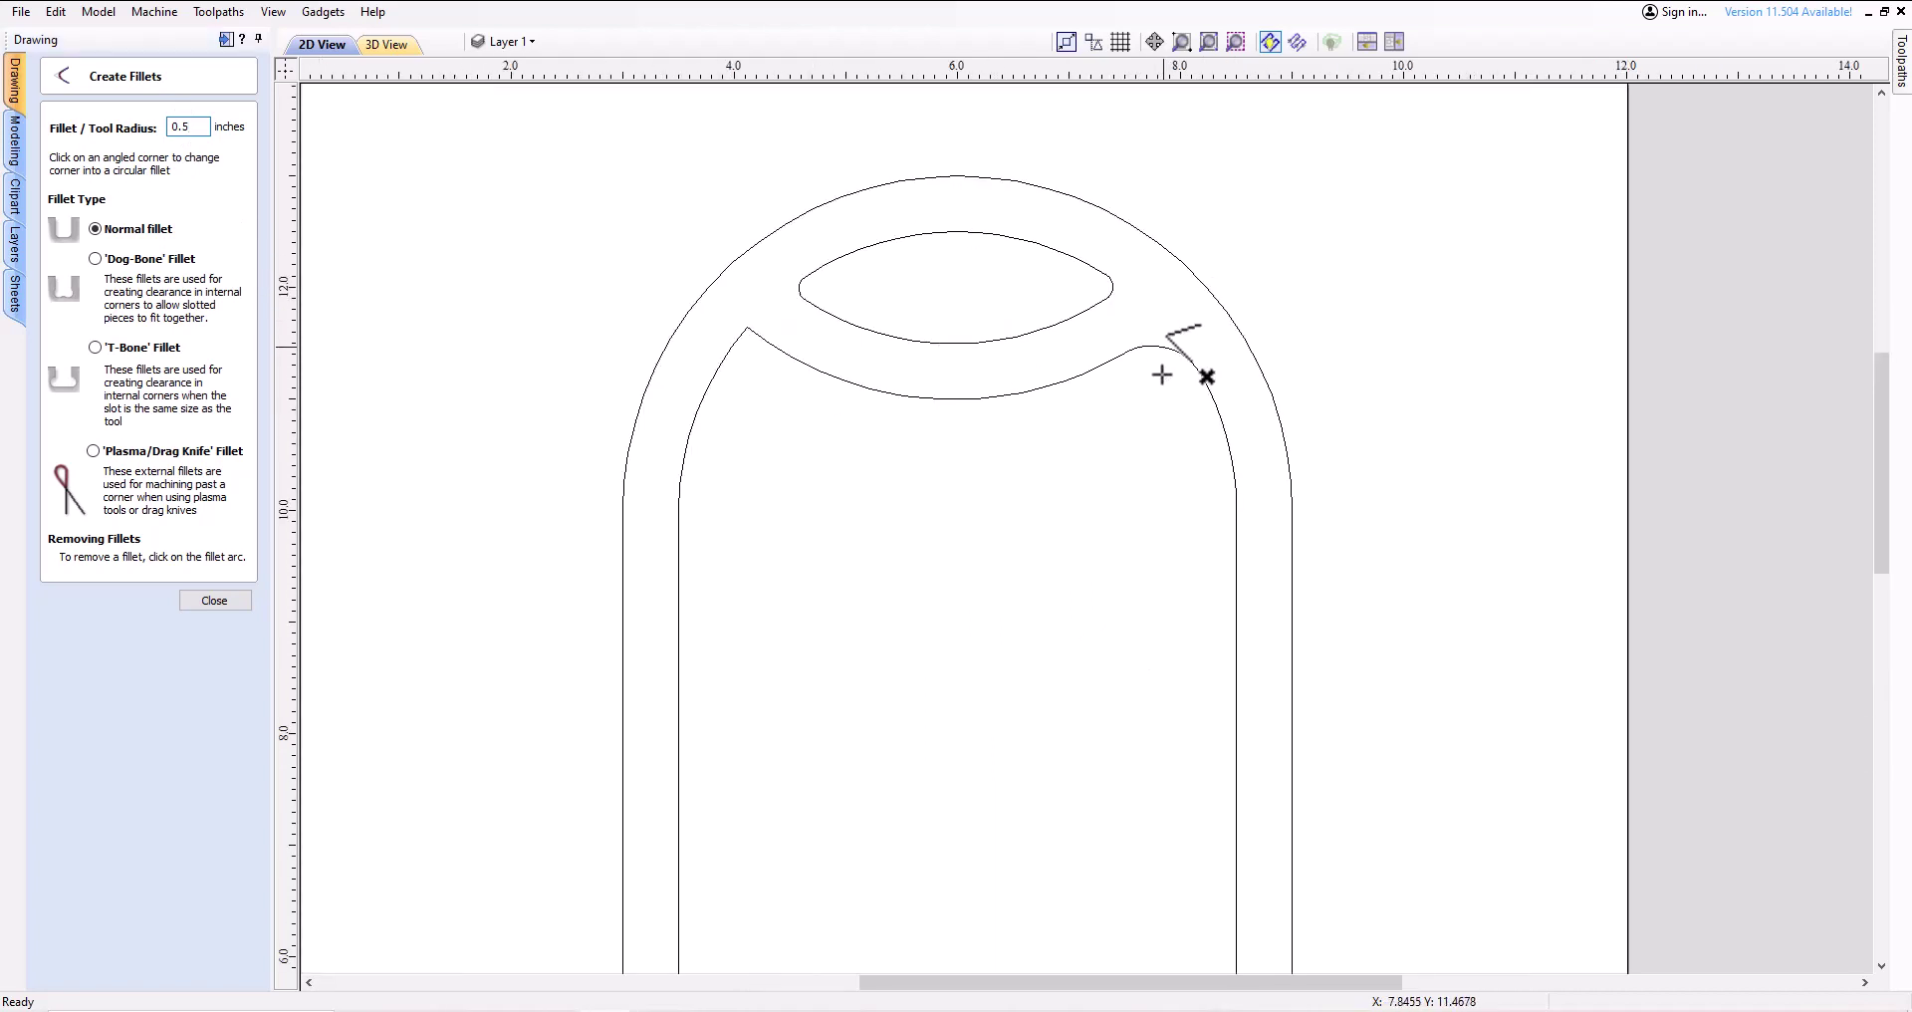
{"action": "left_click", "coordinate": [749, 332]}
{"action": "scroll", "coordinate": [1261, 677], "scroll_direction": "down", "scroll_amount": 5}
{"action": "scroll", "coordinate": [1148, 730], "scroll_direction": "up", "scroll_amount": 6}
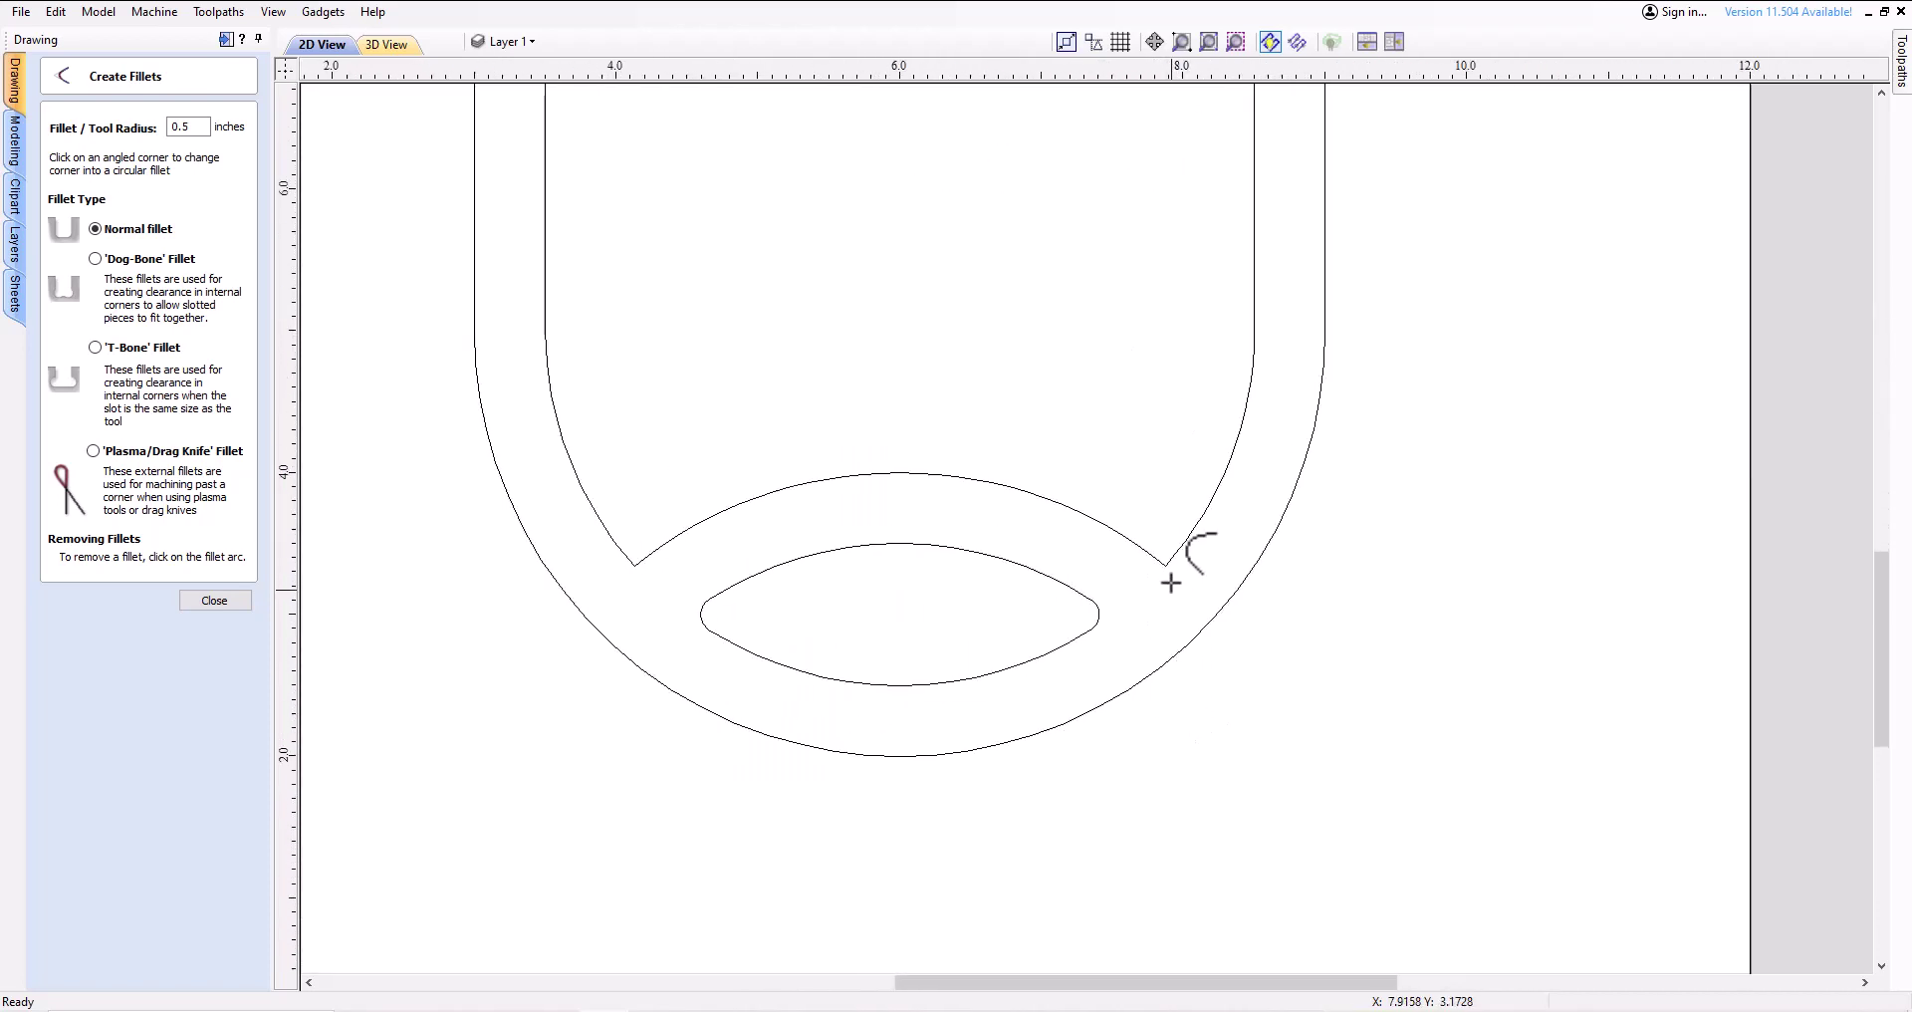
{"action": "left_click", "coordinate": [1165, 566]}
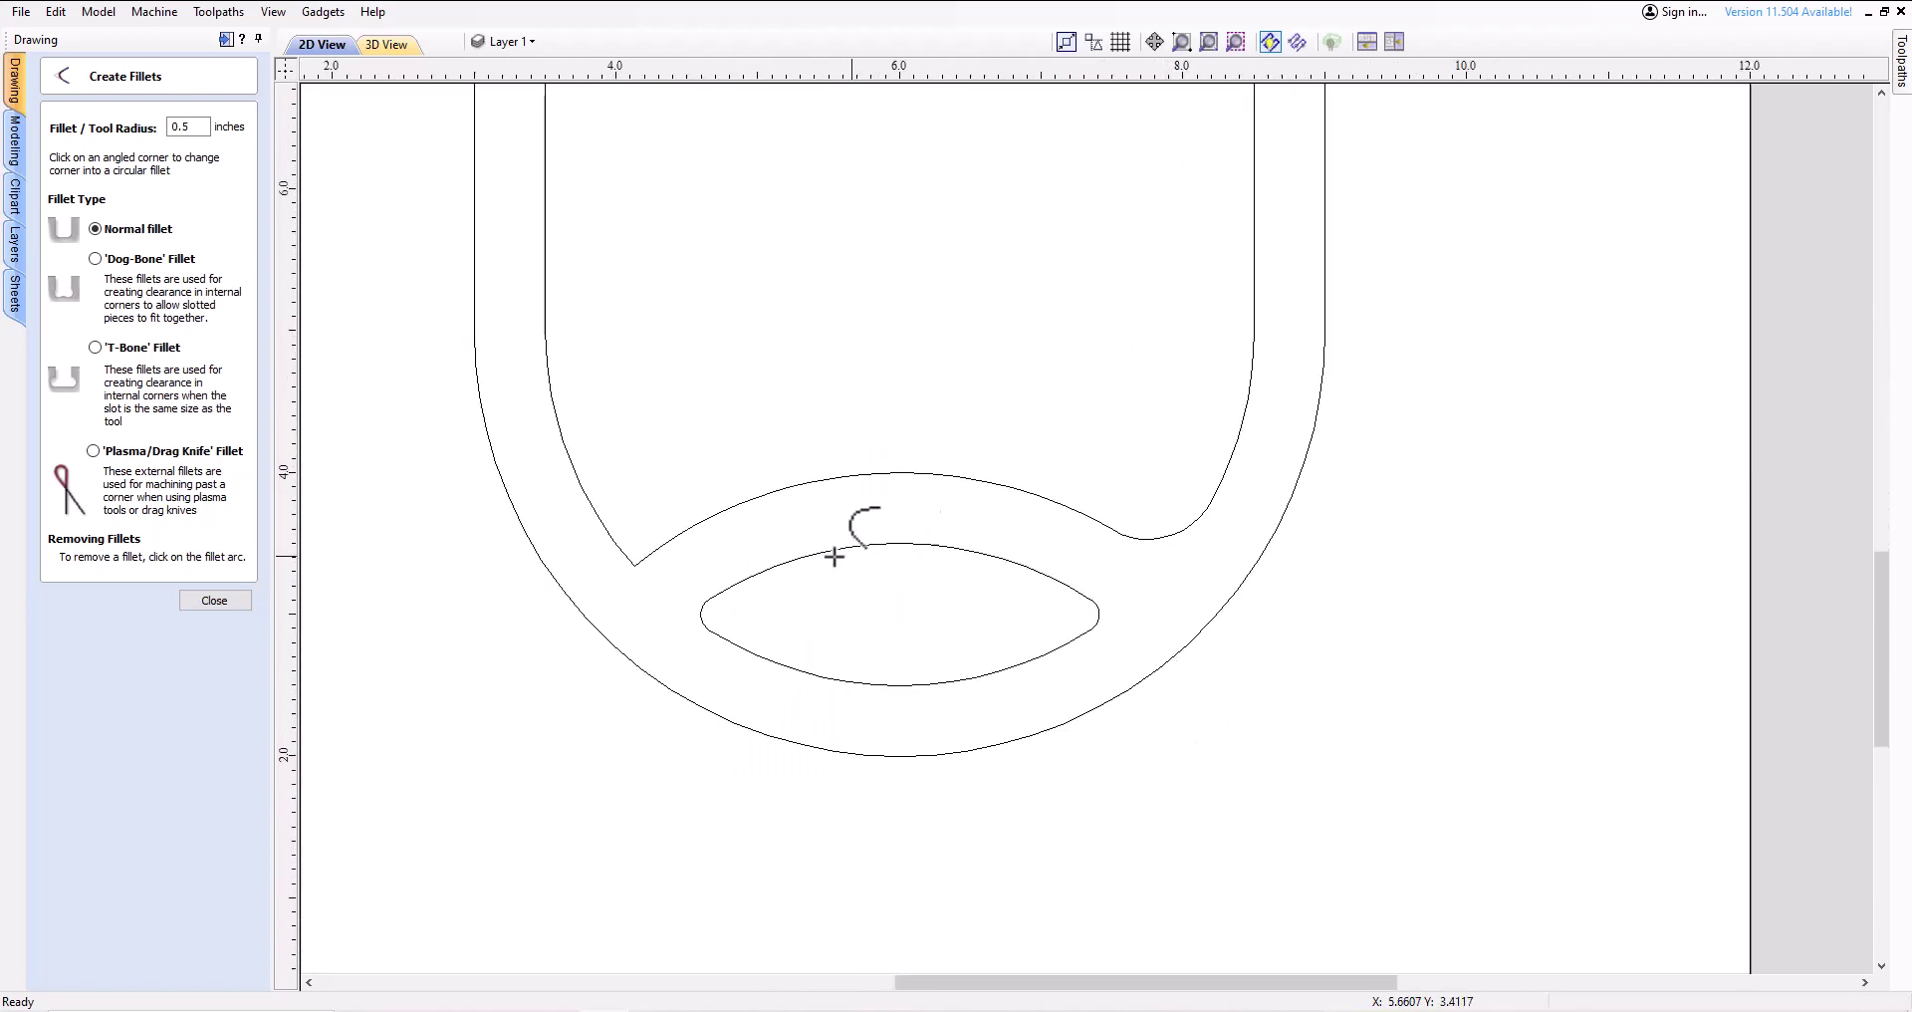
{"action": "left_click", "coordinate": [633, 564]}
{"action": "scroll", "coordinate": [670, 560], "scroll_direction": "down", "scroll_amount": 5}
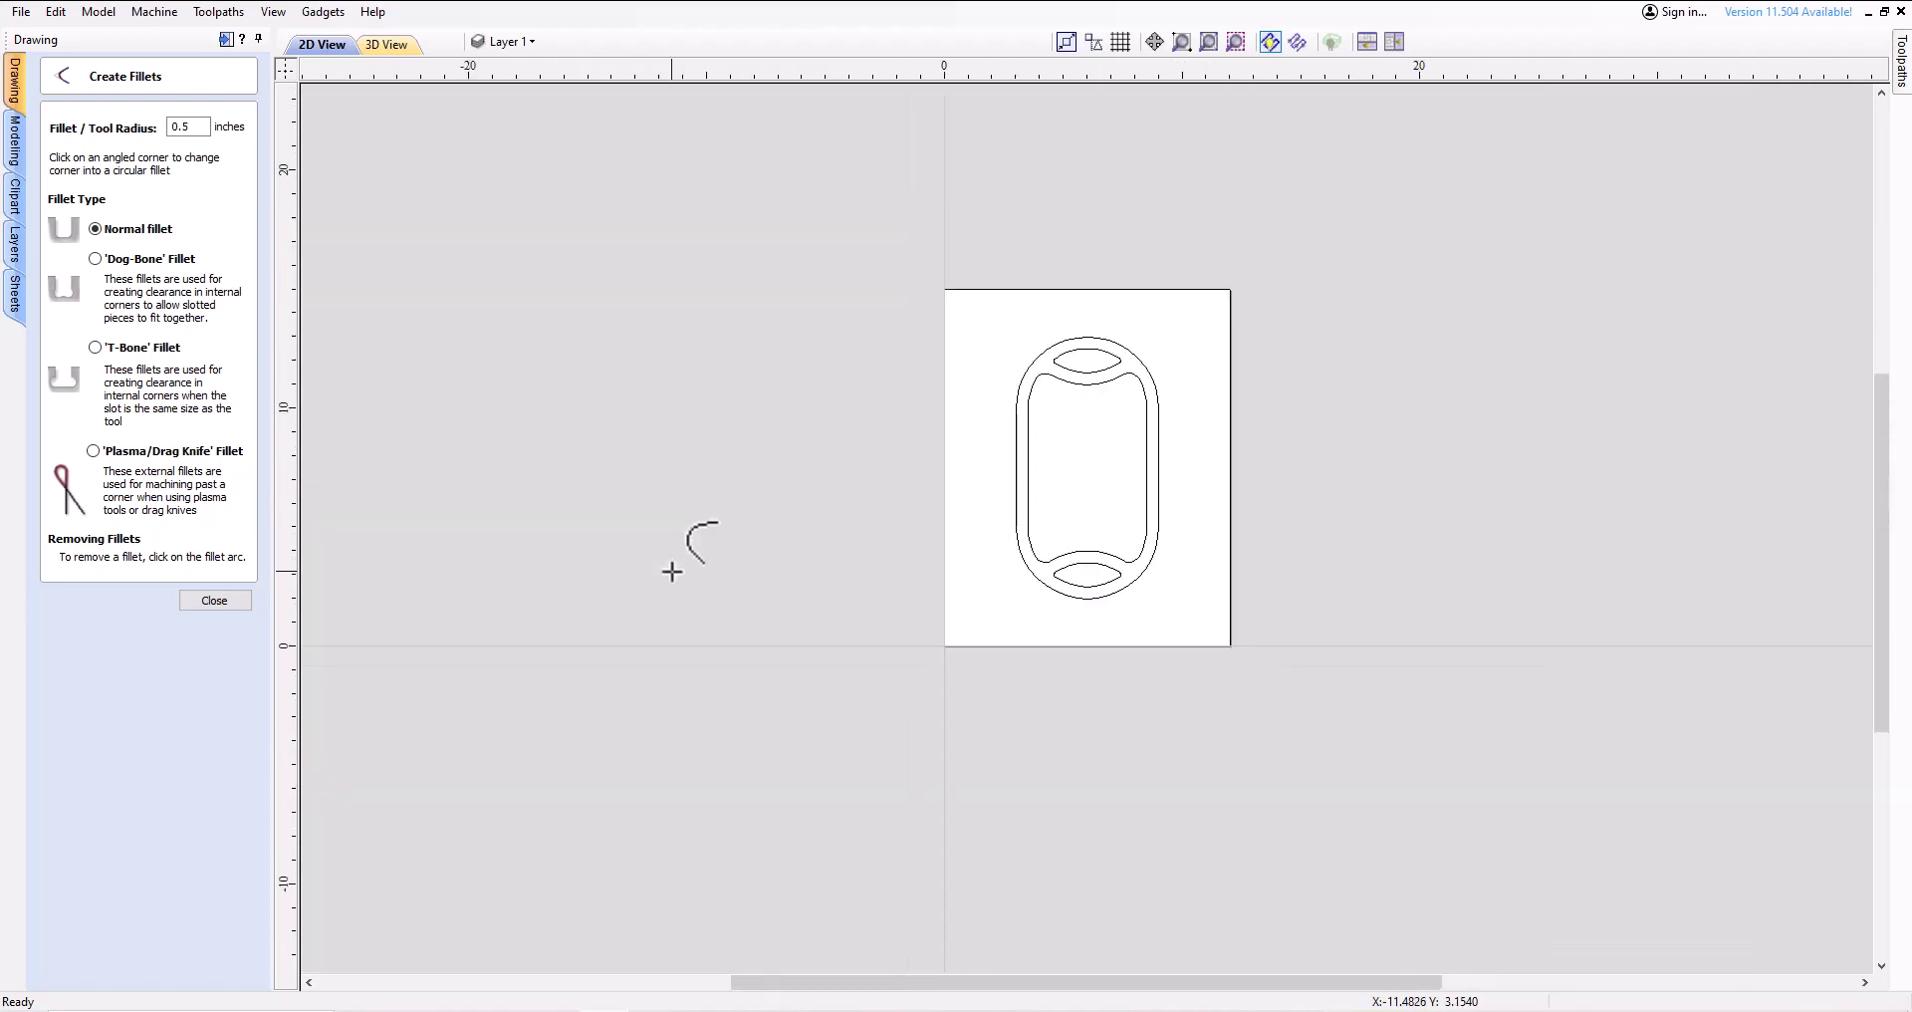
{"action": "scroll", "coordinate": [1018, 428], "scroll_direction": "up", "scroll_amount": 2}
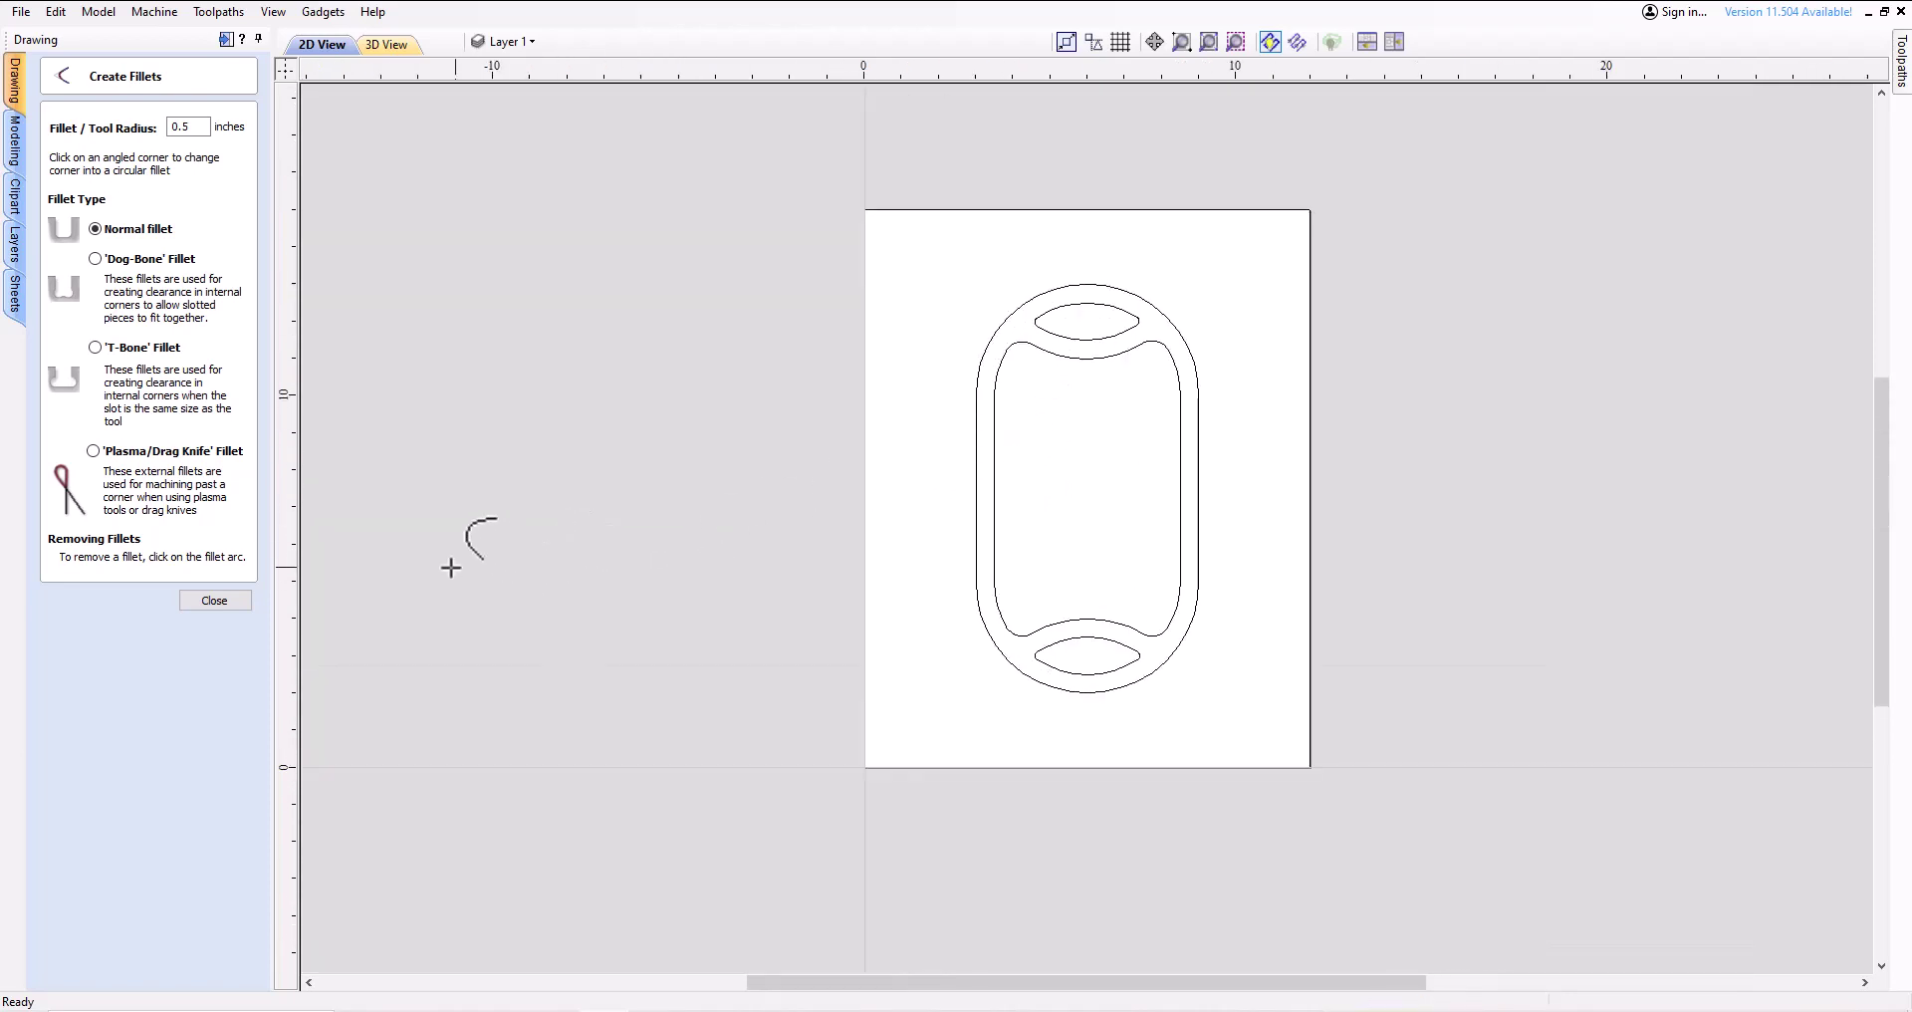
{"action": "left_click", "coordinate": [213, 600]}
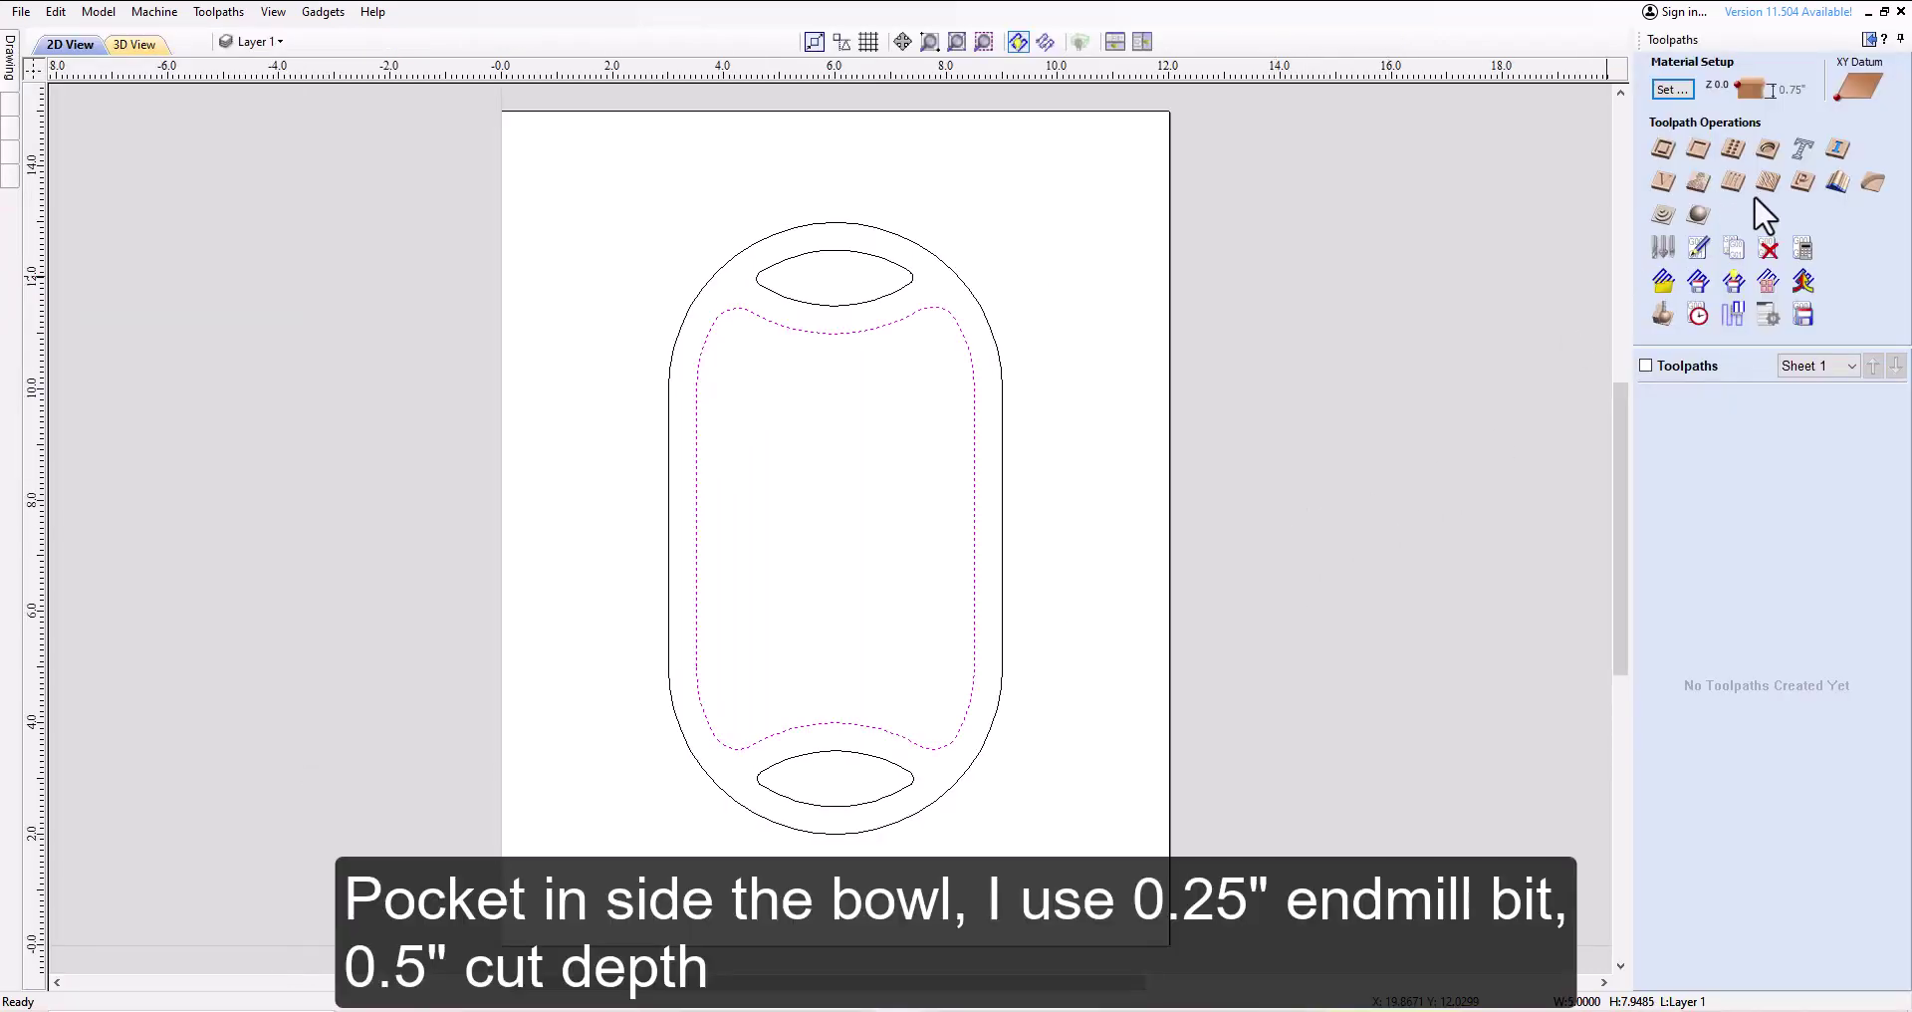
Set up a pocket toolpath for the large inner outline with a 0.5 inch cut depth and the End Mill (1/4") as its only tool
{"action": "left_click", "coordinate": [1697, 149]}
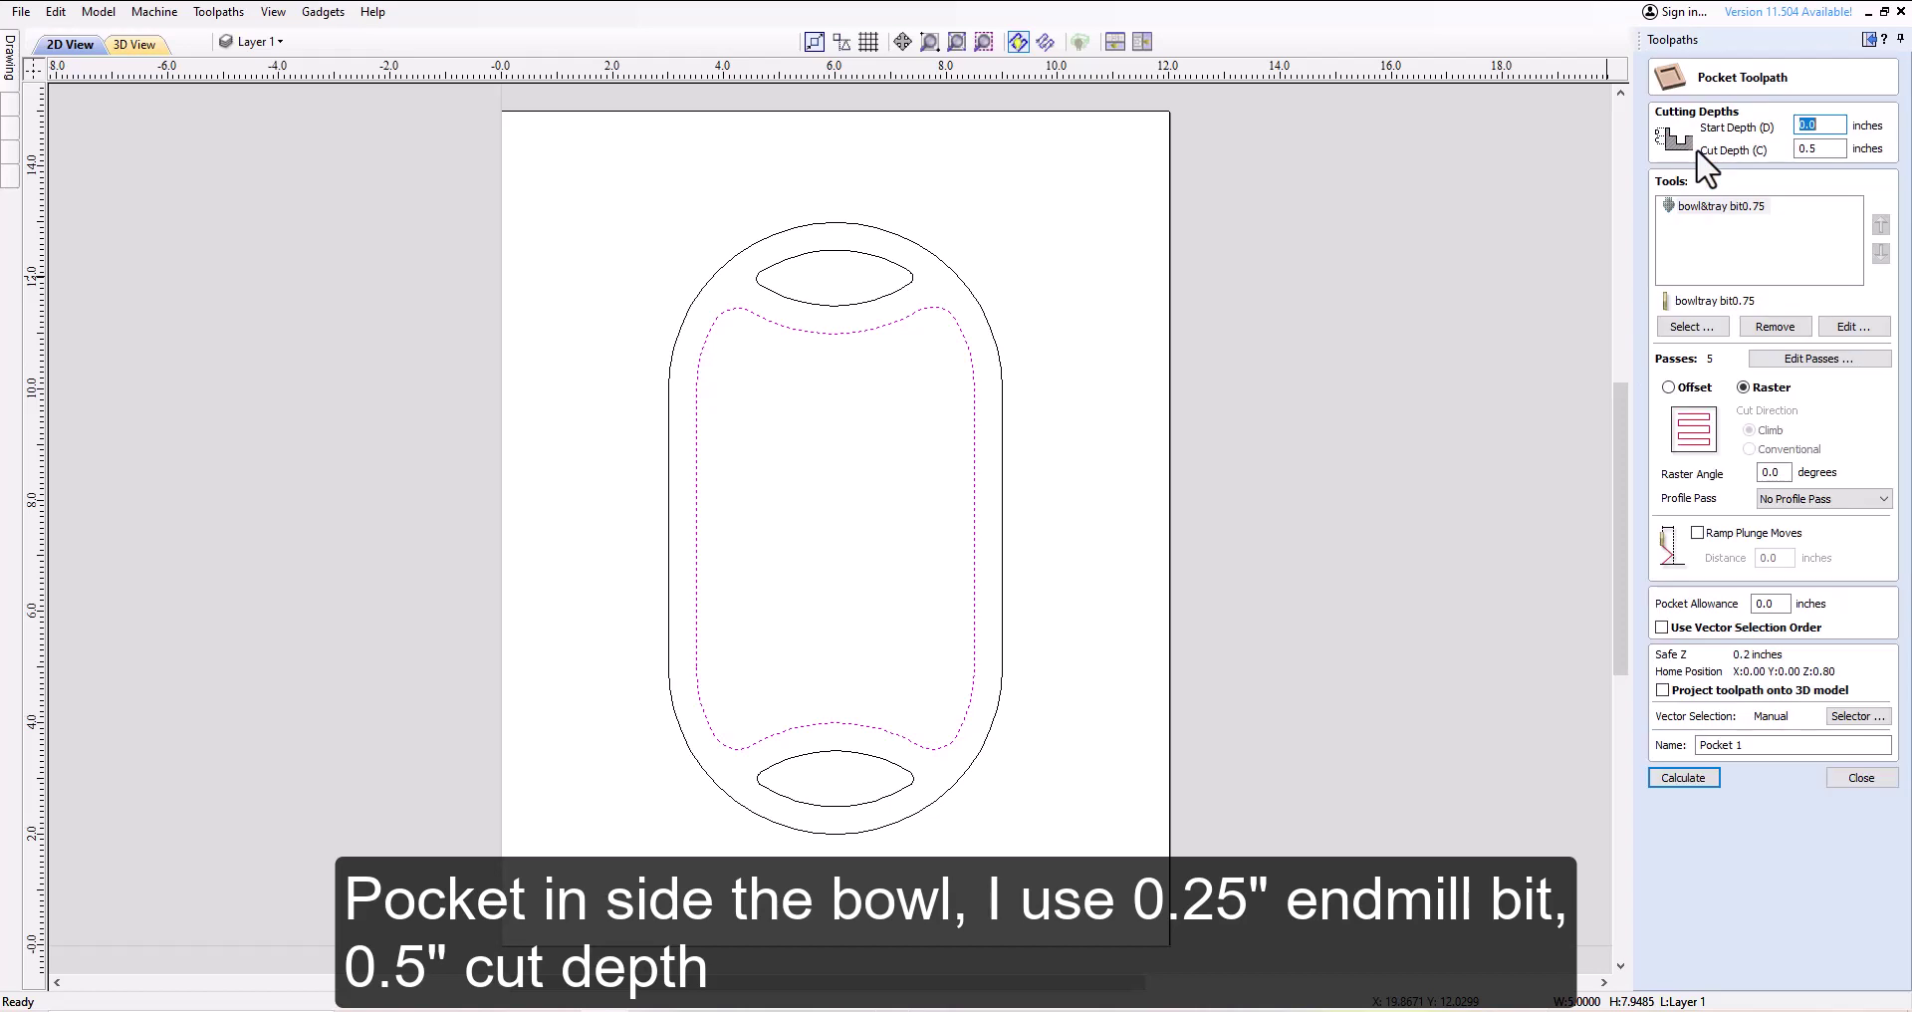
{"action": "double_click", "coordinate": [1827, 149]}
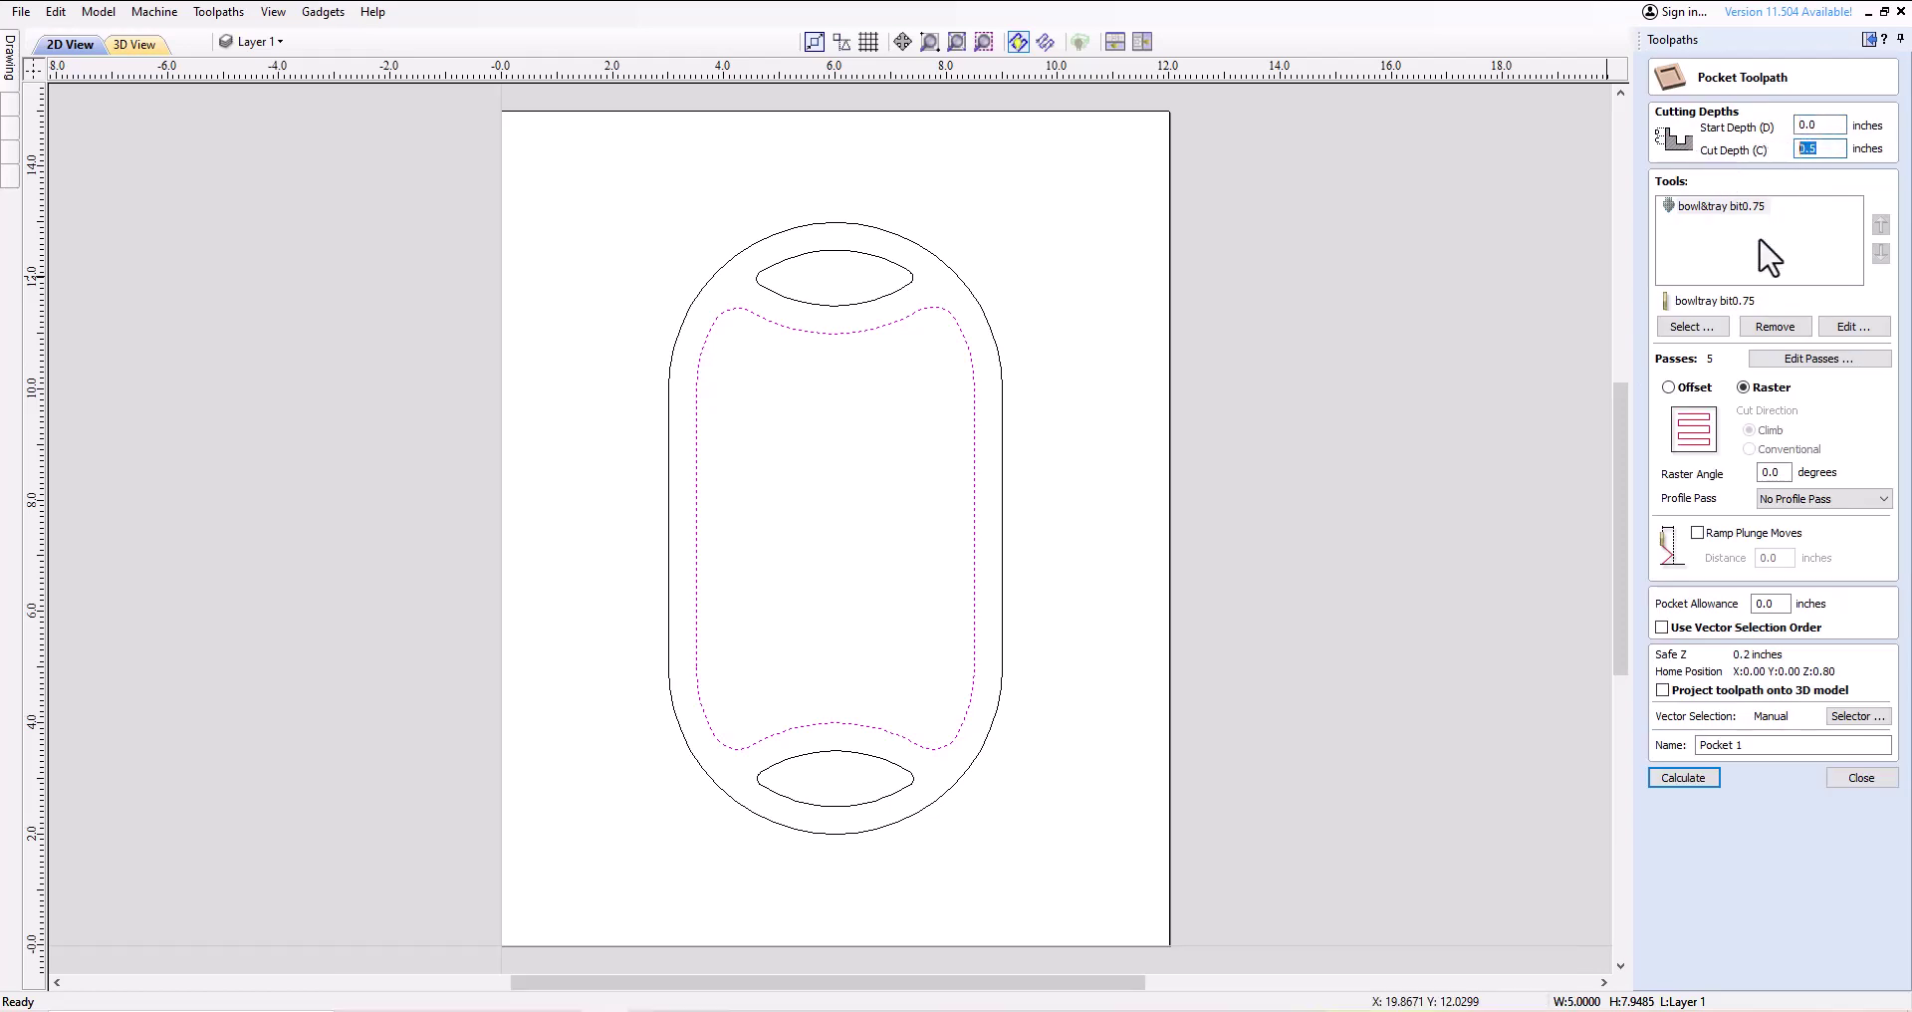
{"action": "left_click", "coordinate": [1773, 324]}
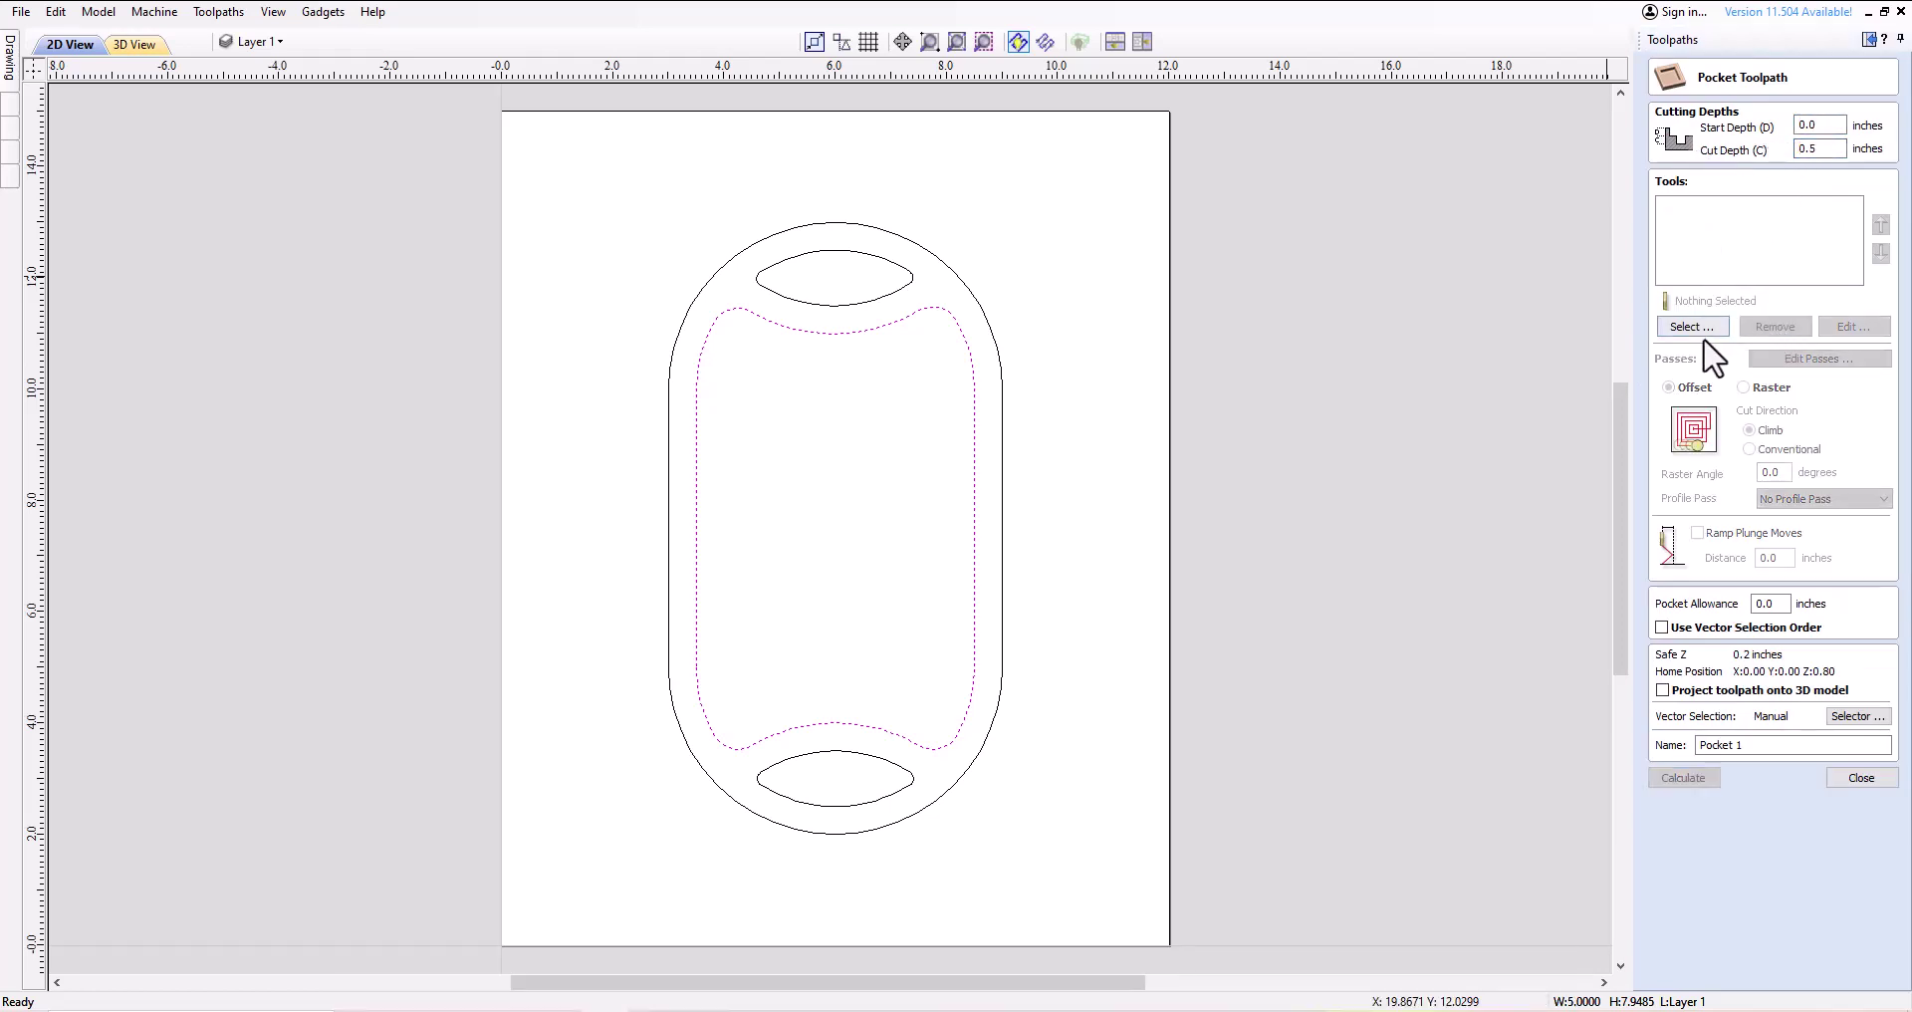
{"action": "left_click", "coordinate": [1663, 331]}
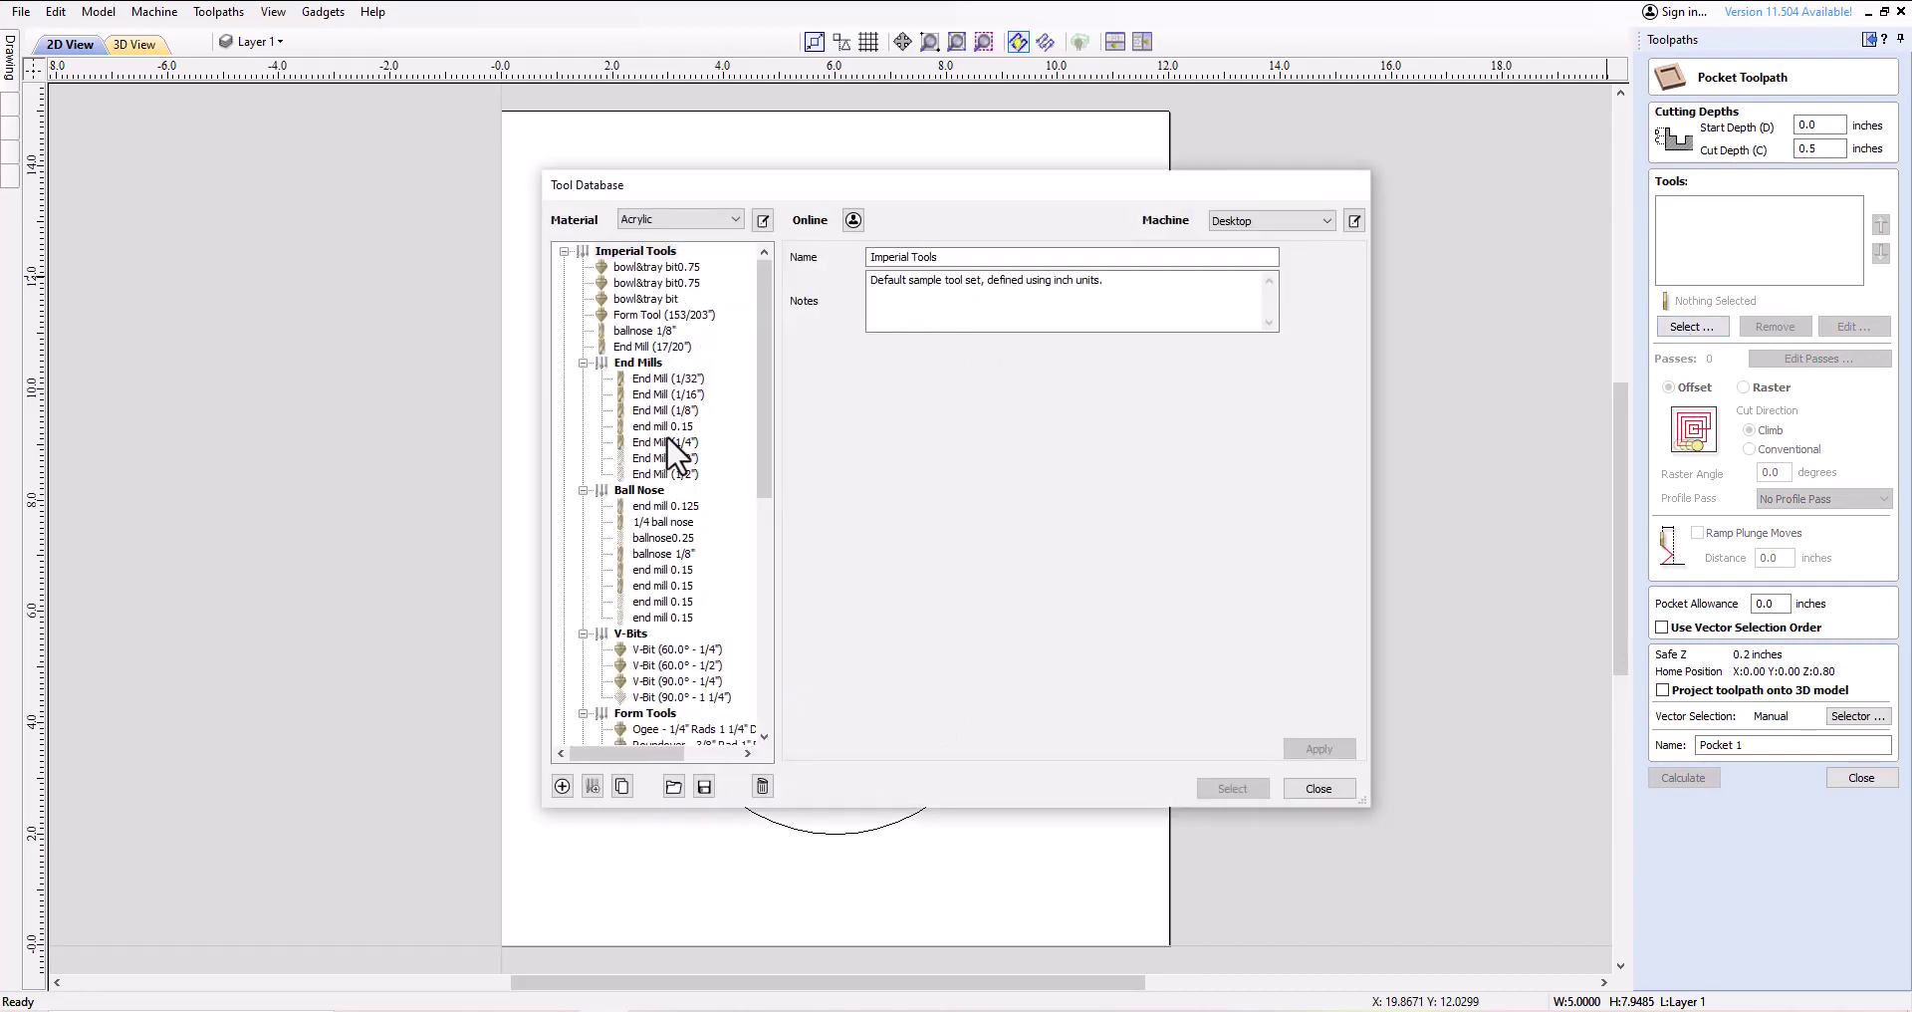
{"action": "left_click", "coordinate": [665, 442]}
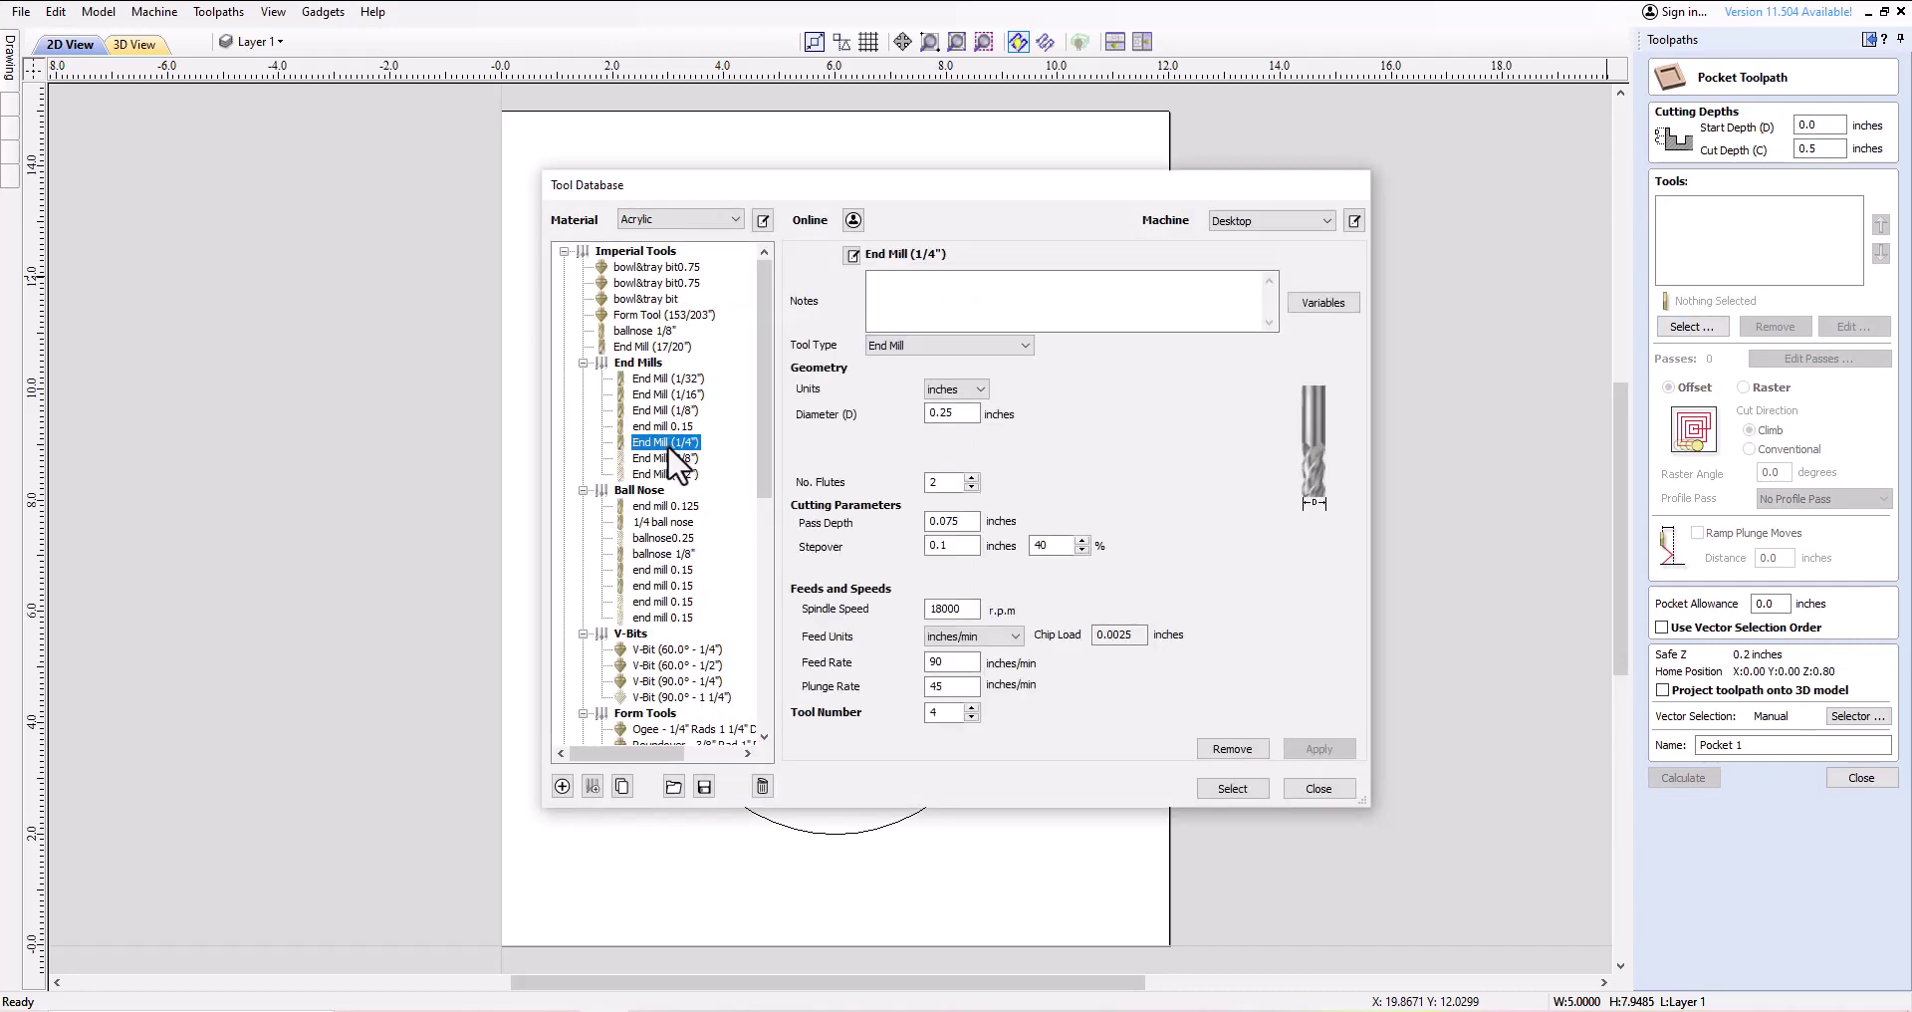
{"action": "left_click", "coordinate": [1231, 787]}
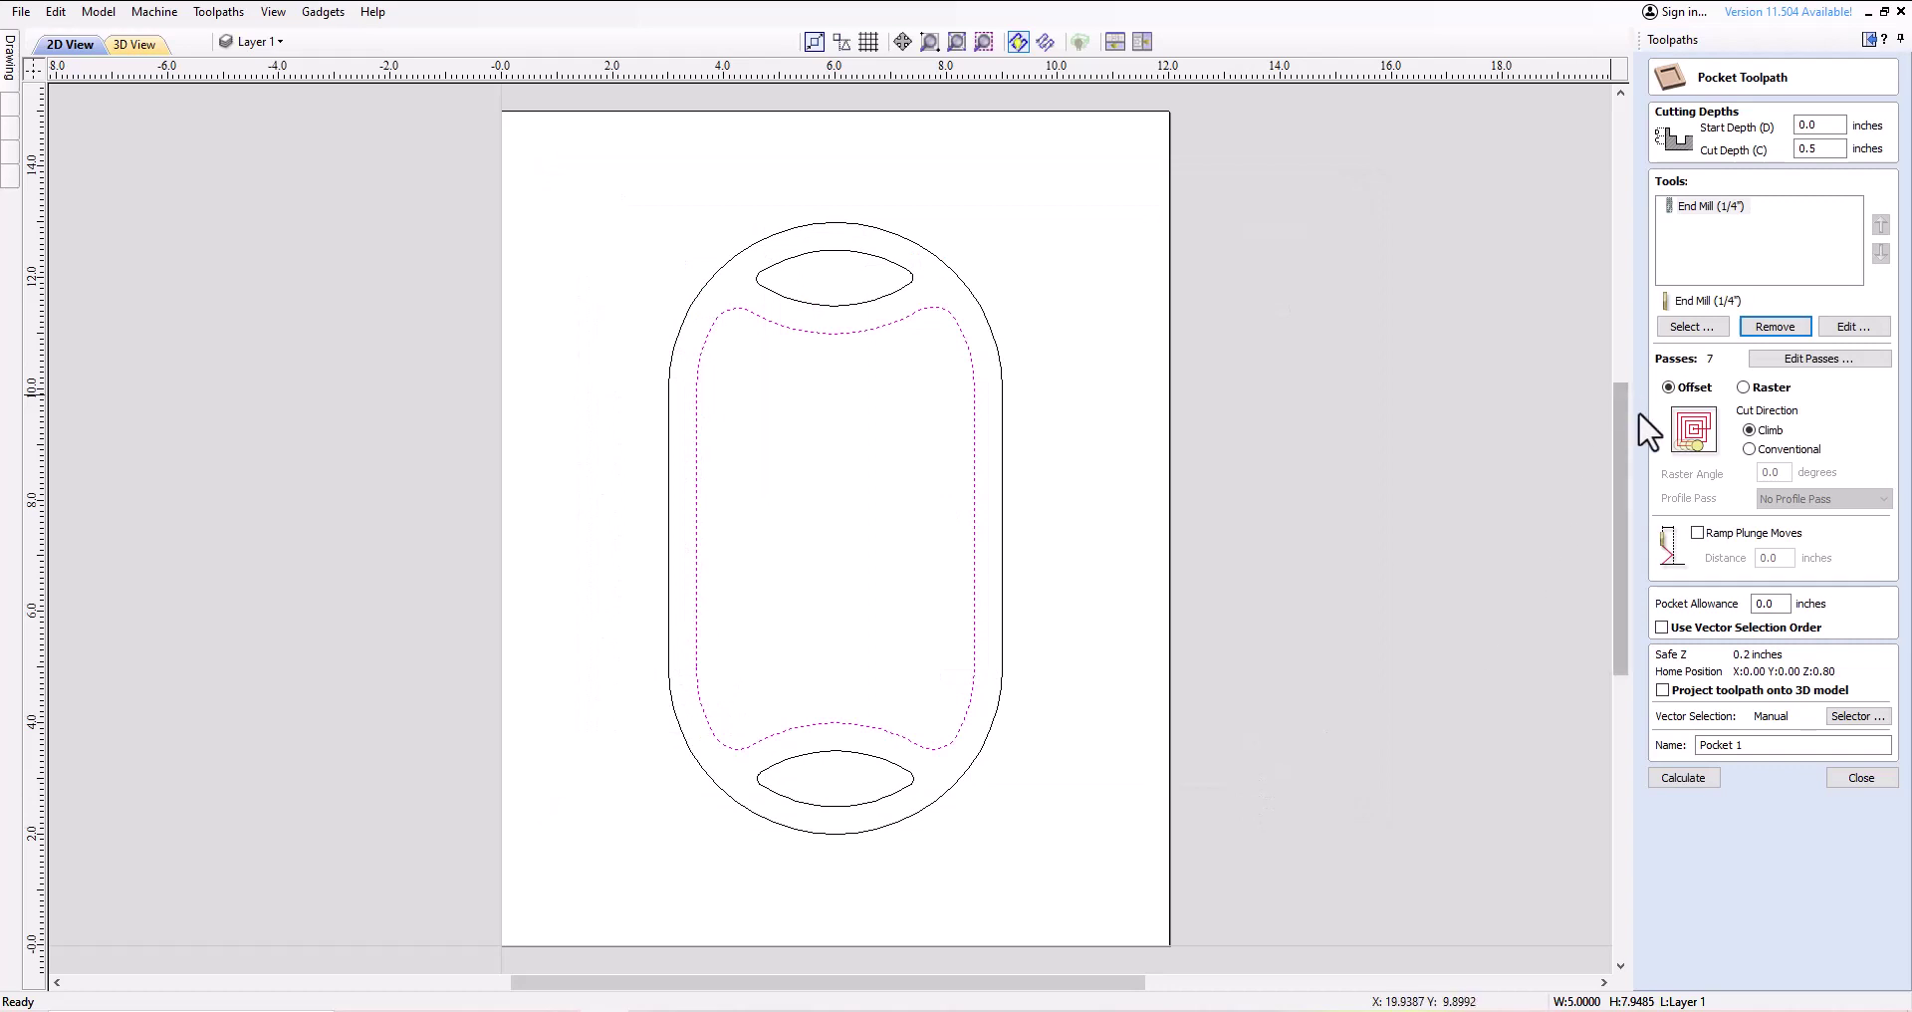
Use a raster pocket strategy with a 90 degree raster angle and the profile pass last, and calculate the Pocket 1 toolpath
{"action": "left_click", "coordinate": [1743, 389]}
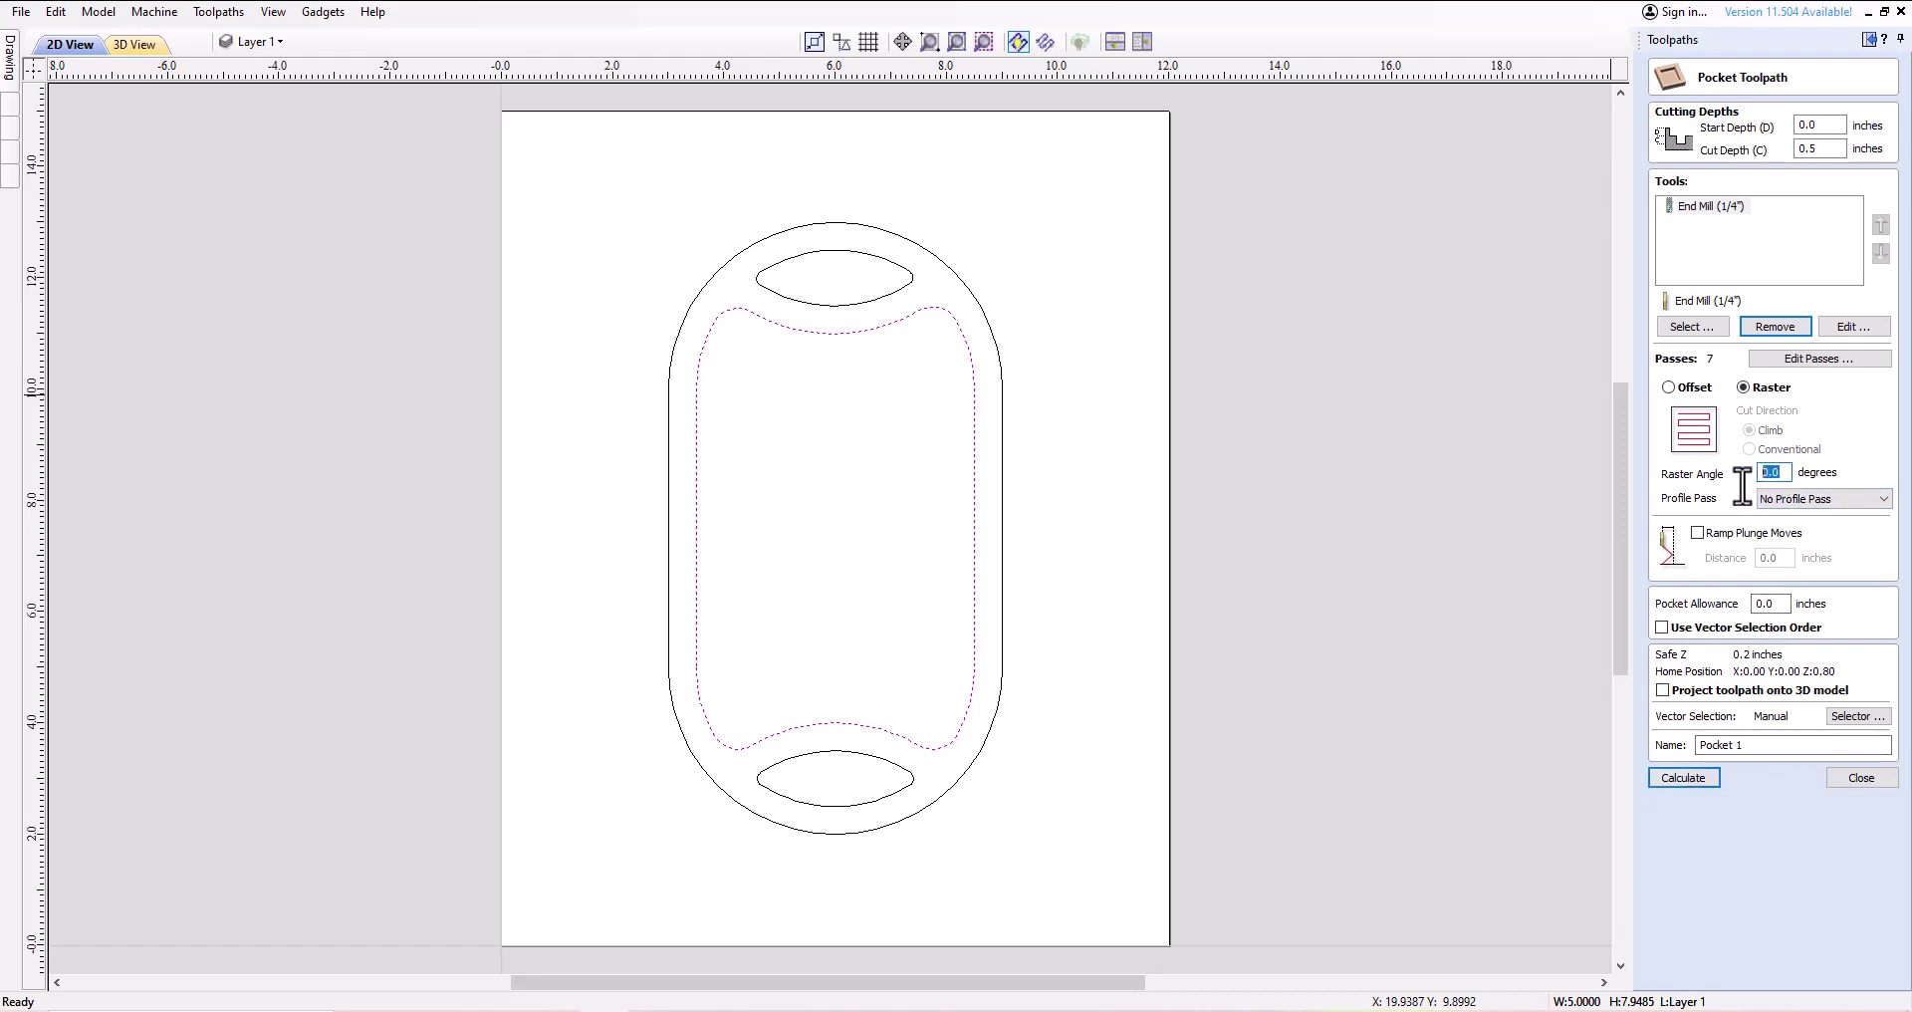
{"action": "type", "text": "90"}
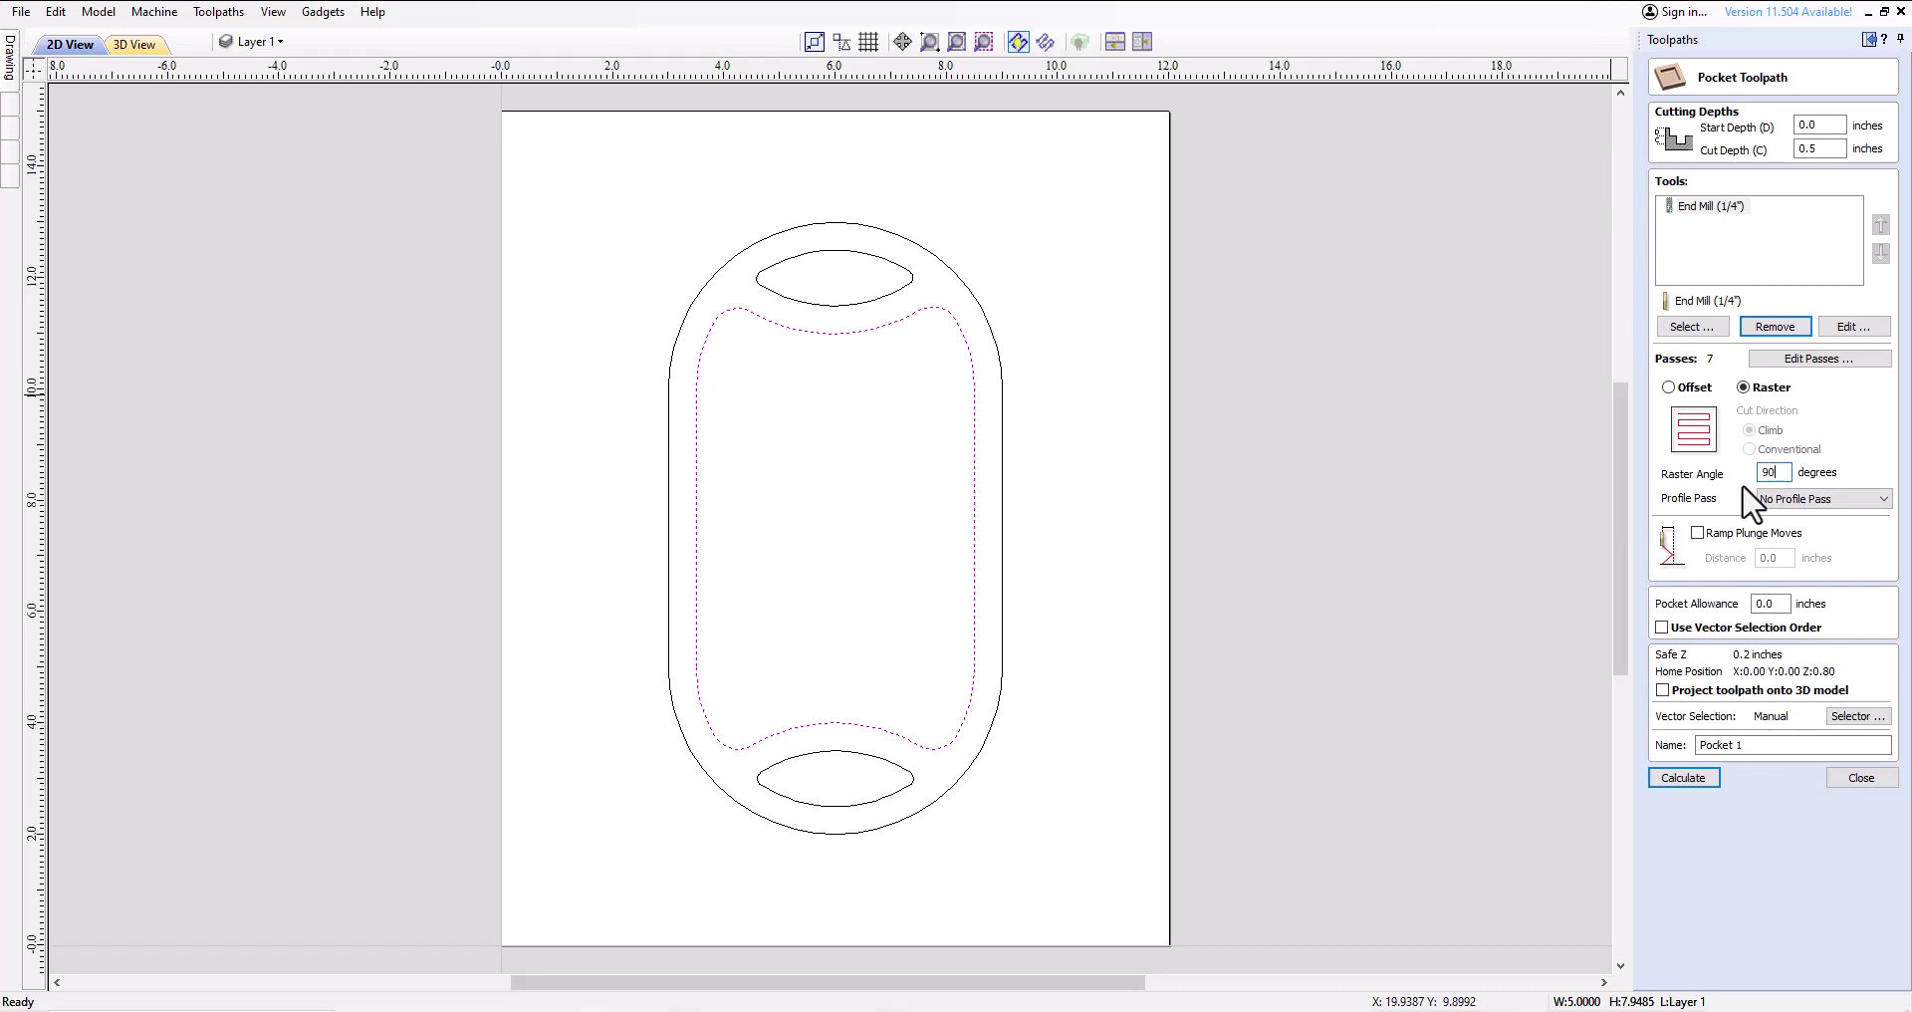
{"action": "left_click", "coordinate": [1879, 499]}
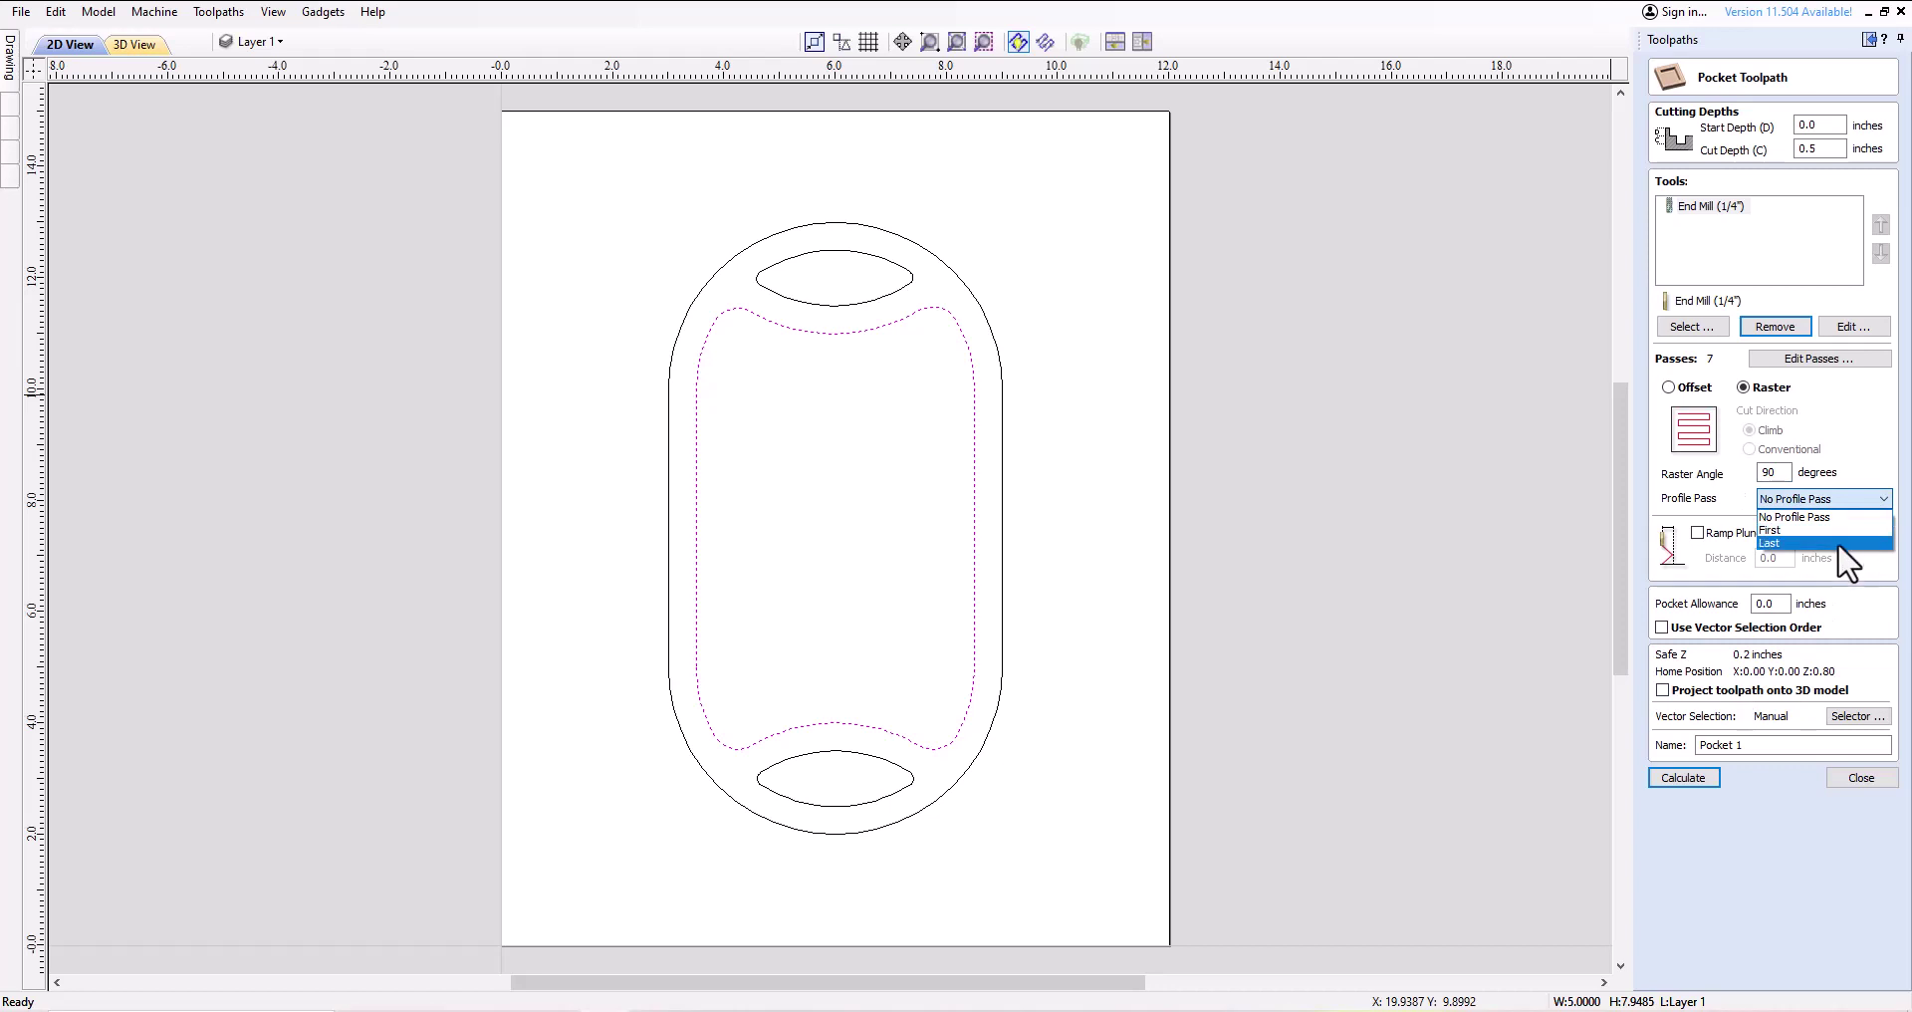
{"action": "left_click", "coordinate": [1837, 541]}
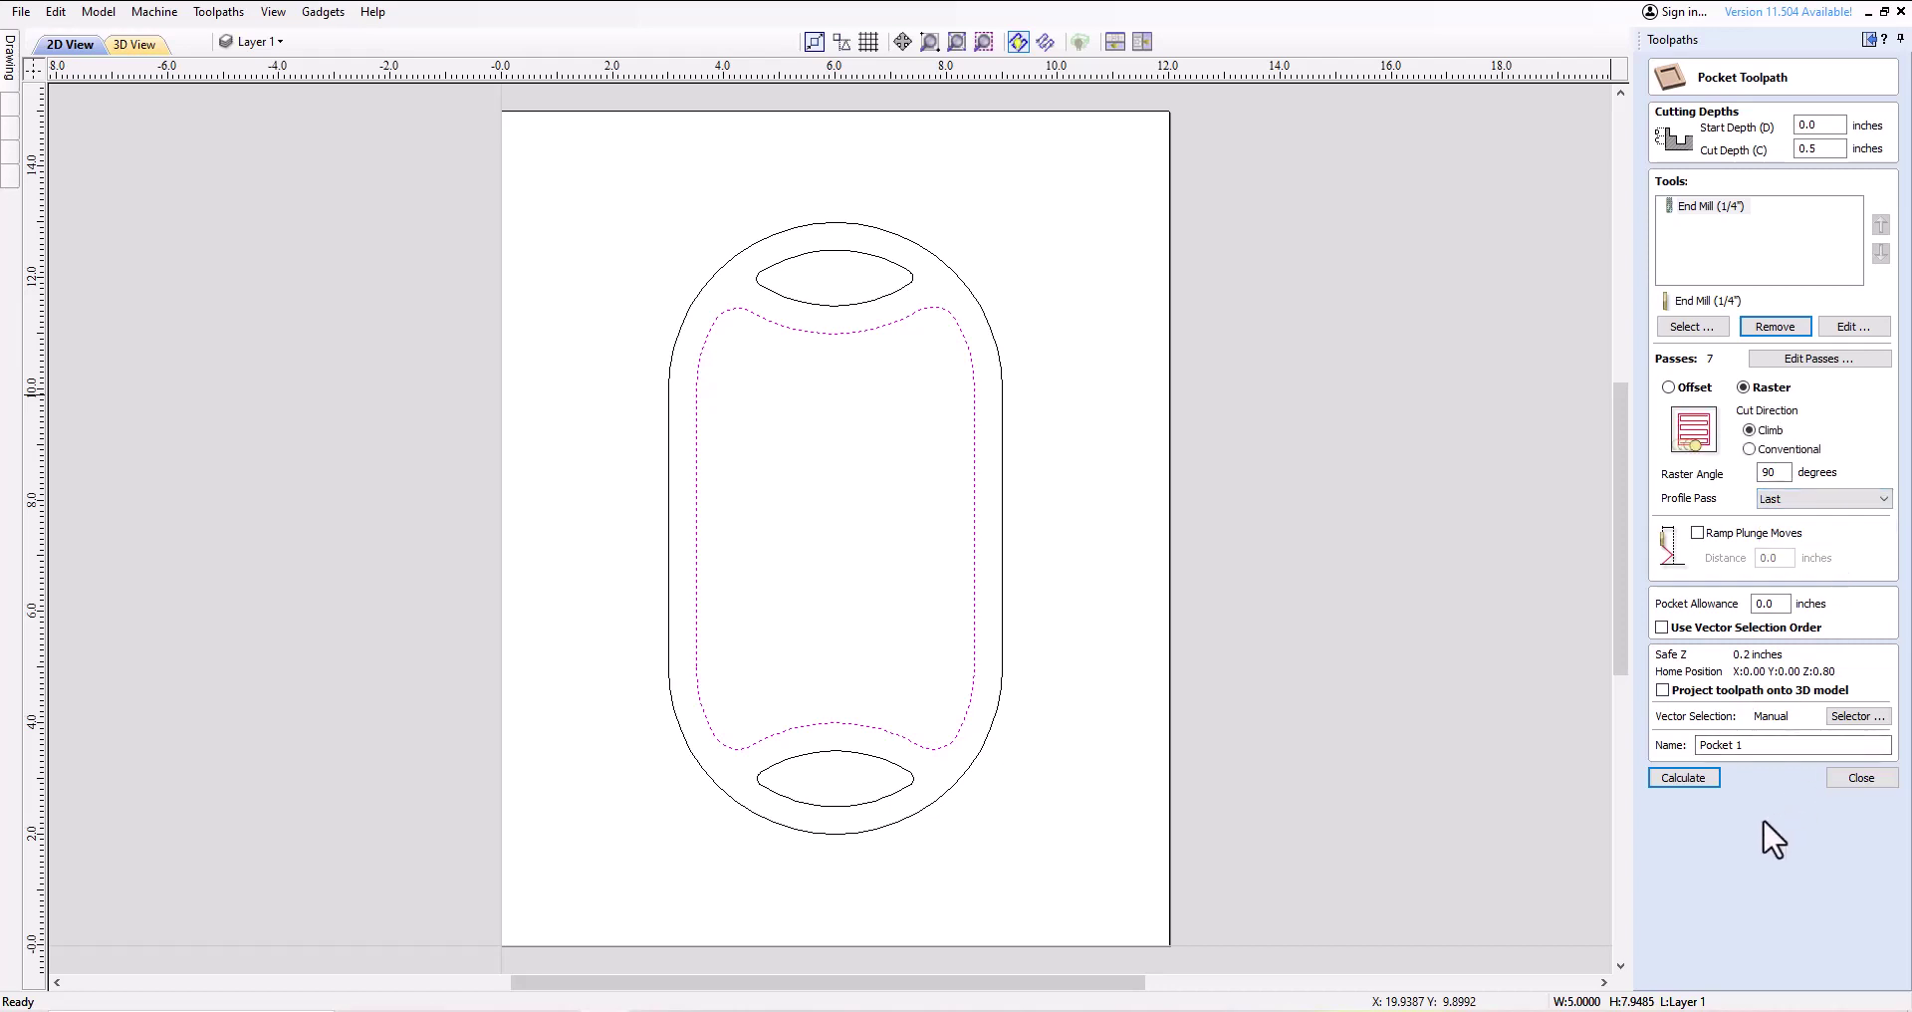
{"action": "left_click", "coordinate": [1683, 778]}
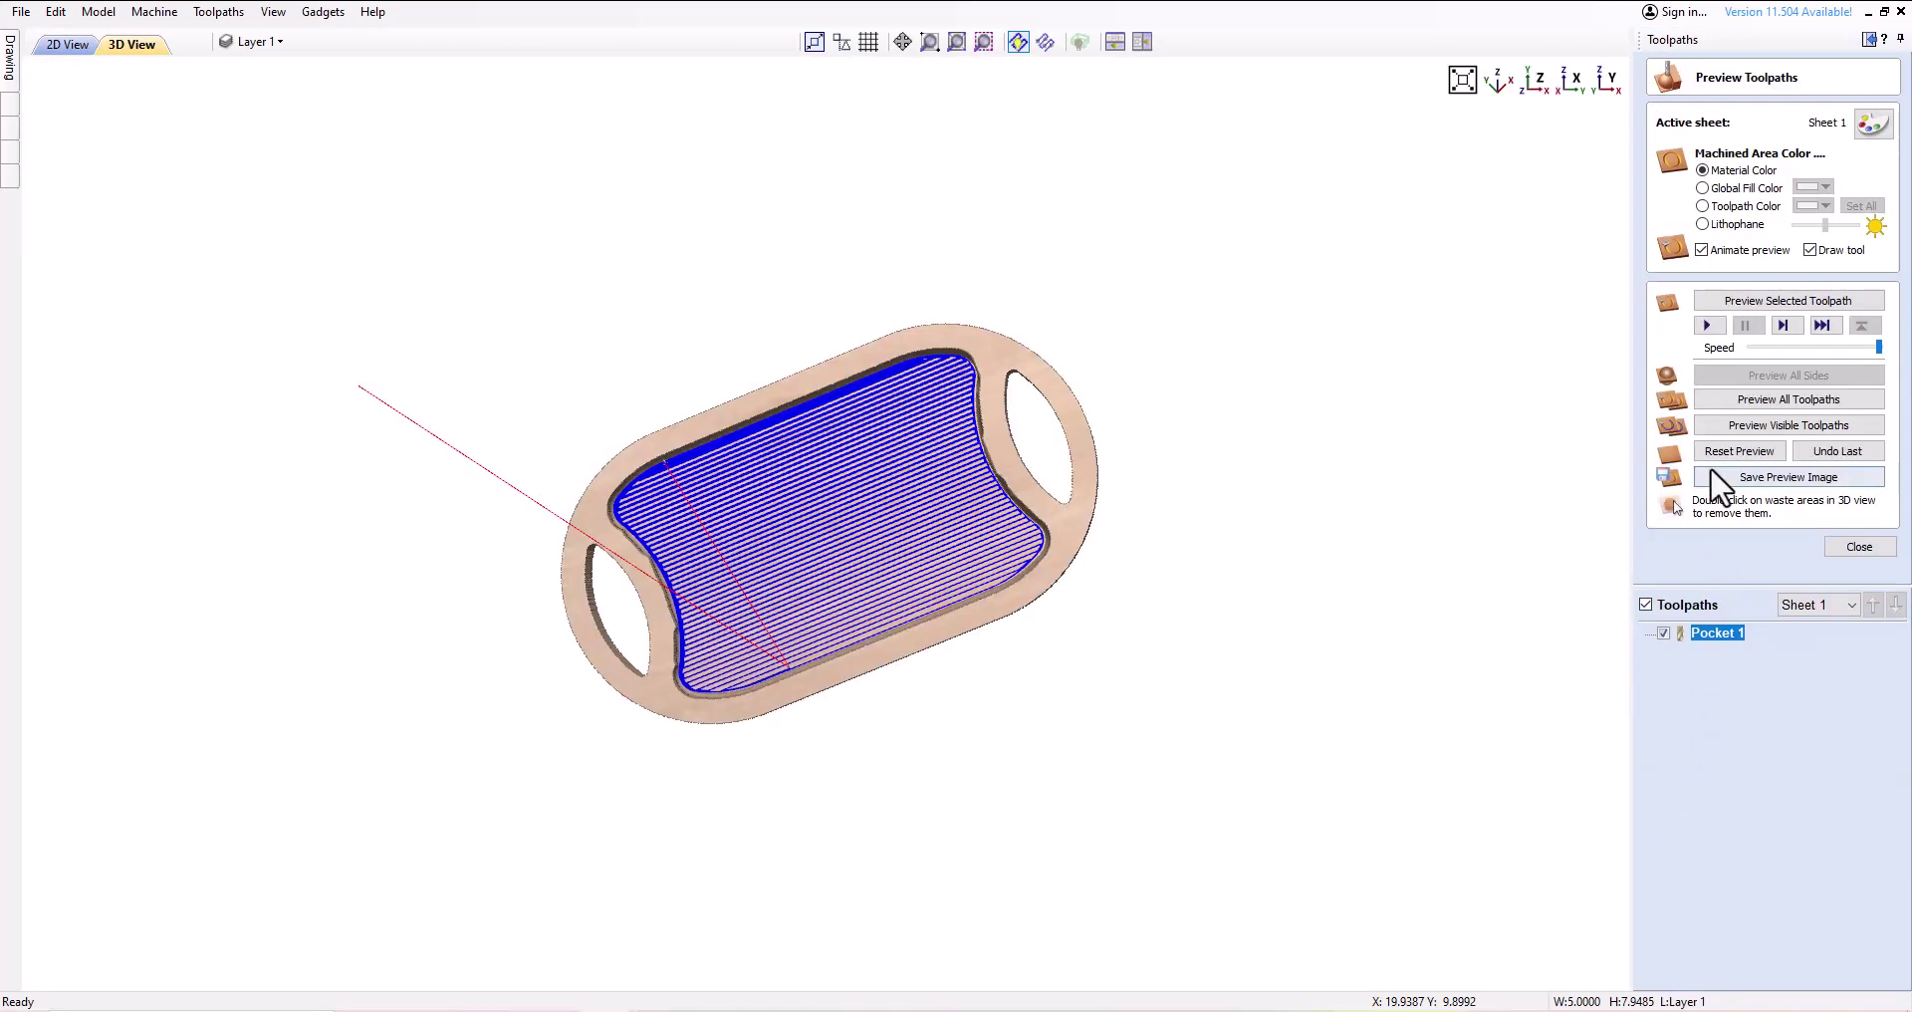
Reset the material preview and run the animated simulation of Pocket 1 at a reduced speed
{"action": "left_click", "coordinate": [1832, 453]}
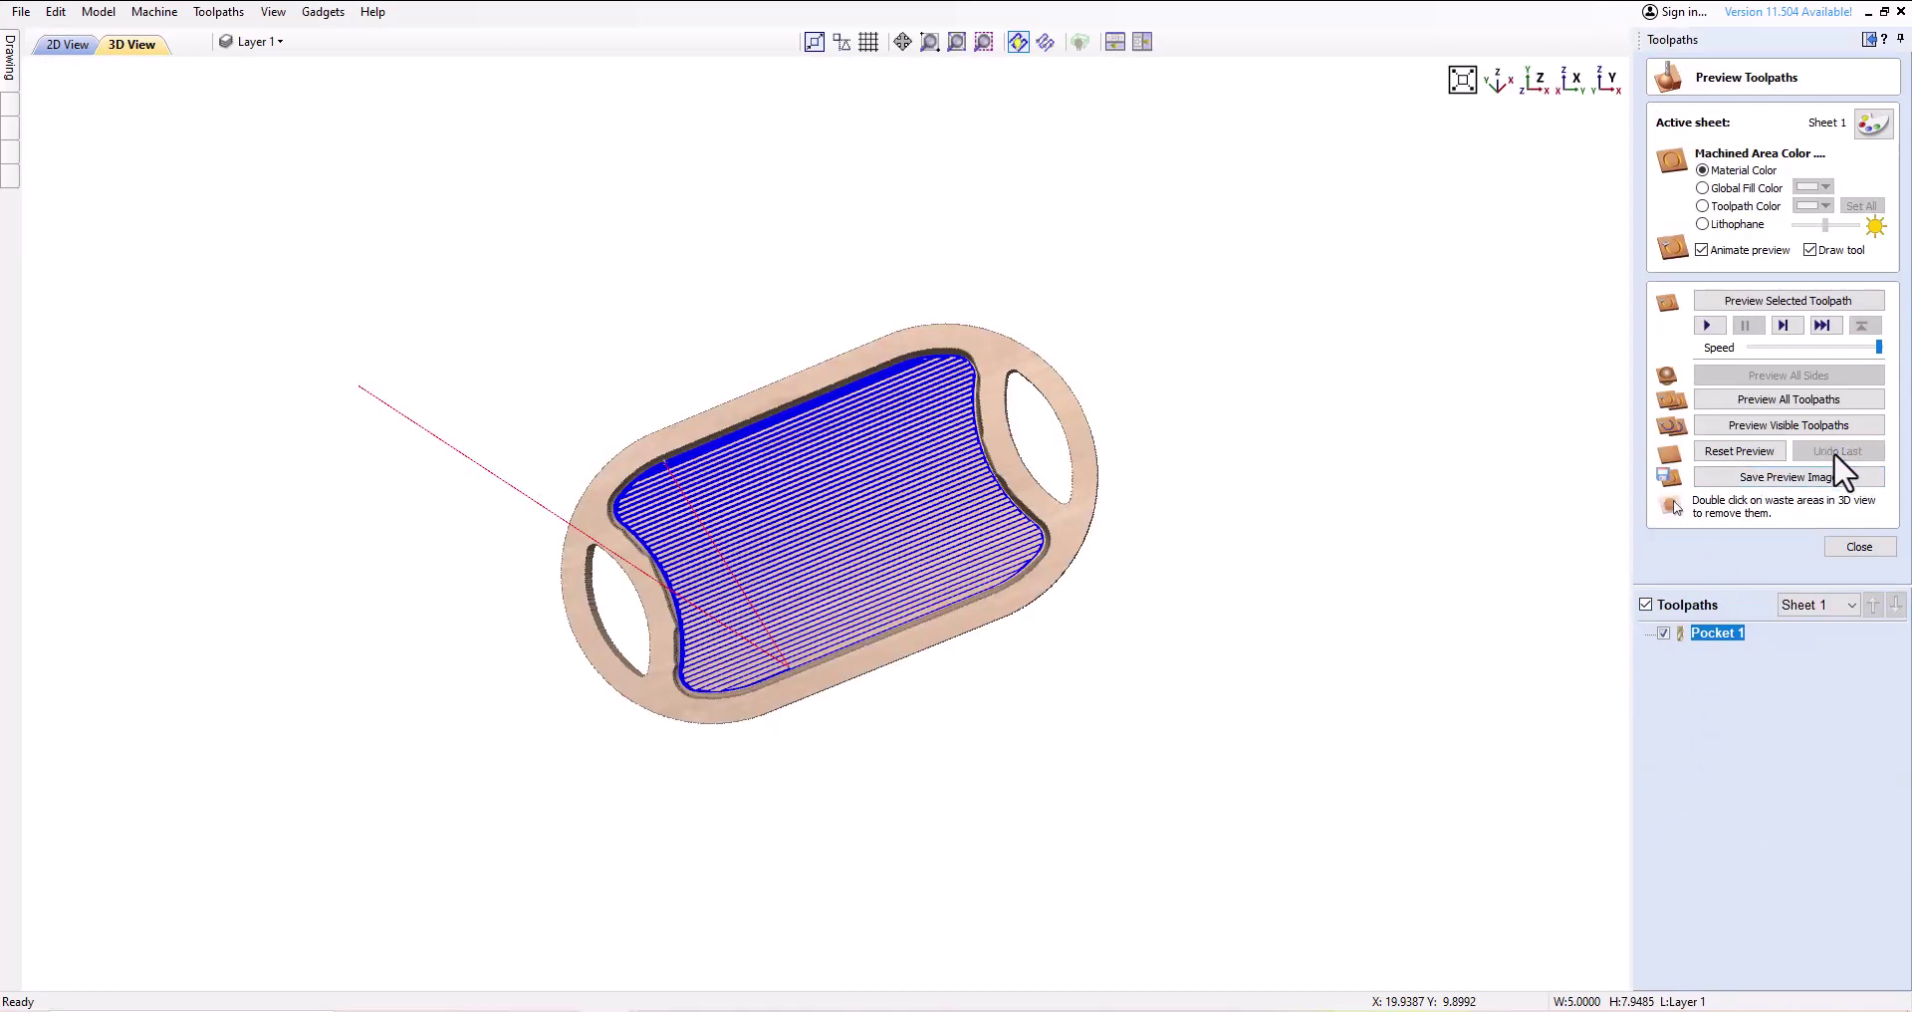
{"action": "left_click", "coordinate": [1740, 453]}
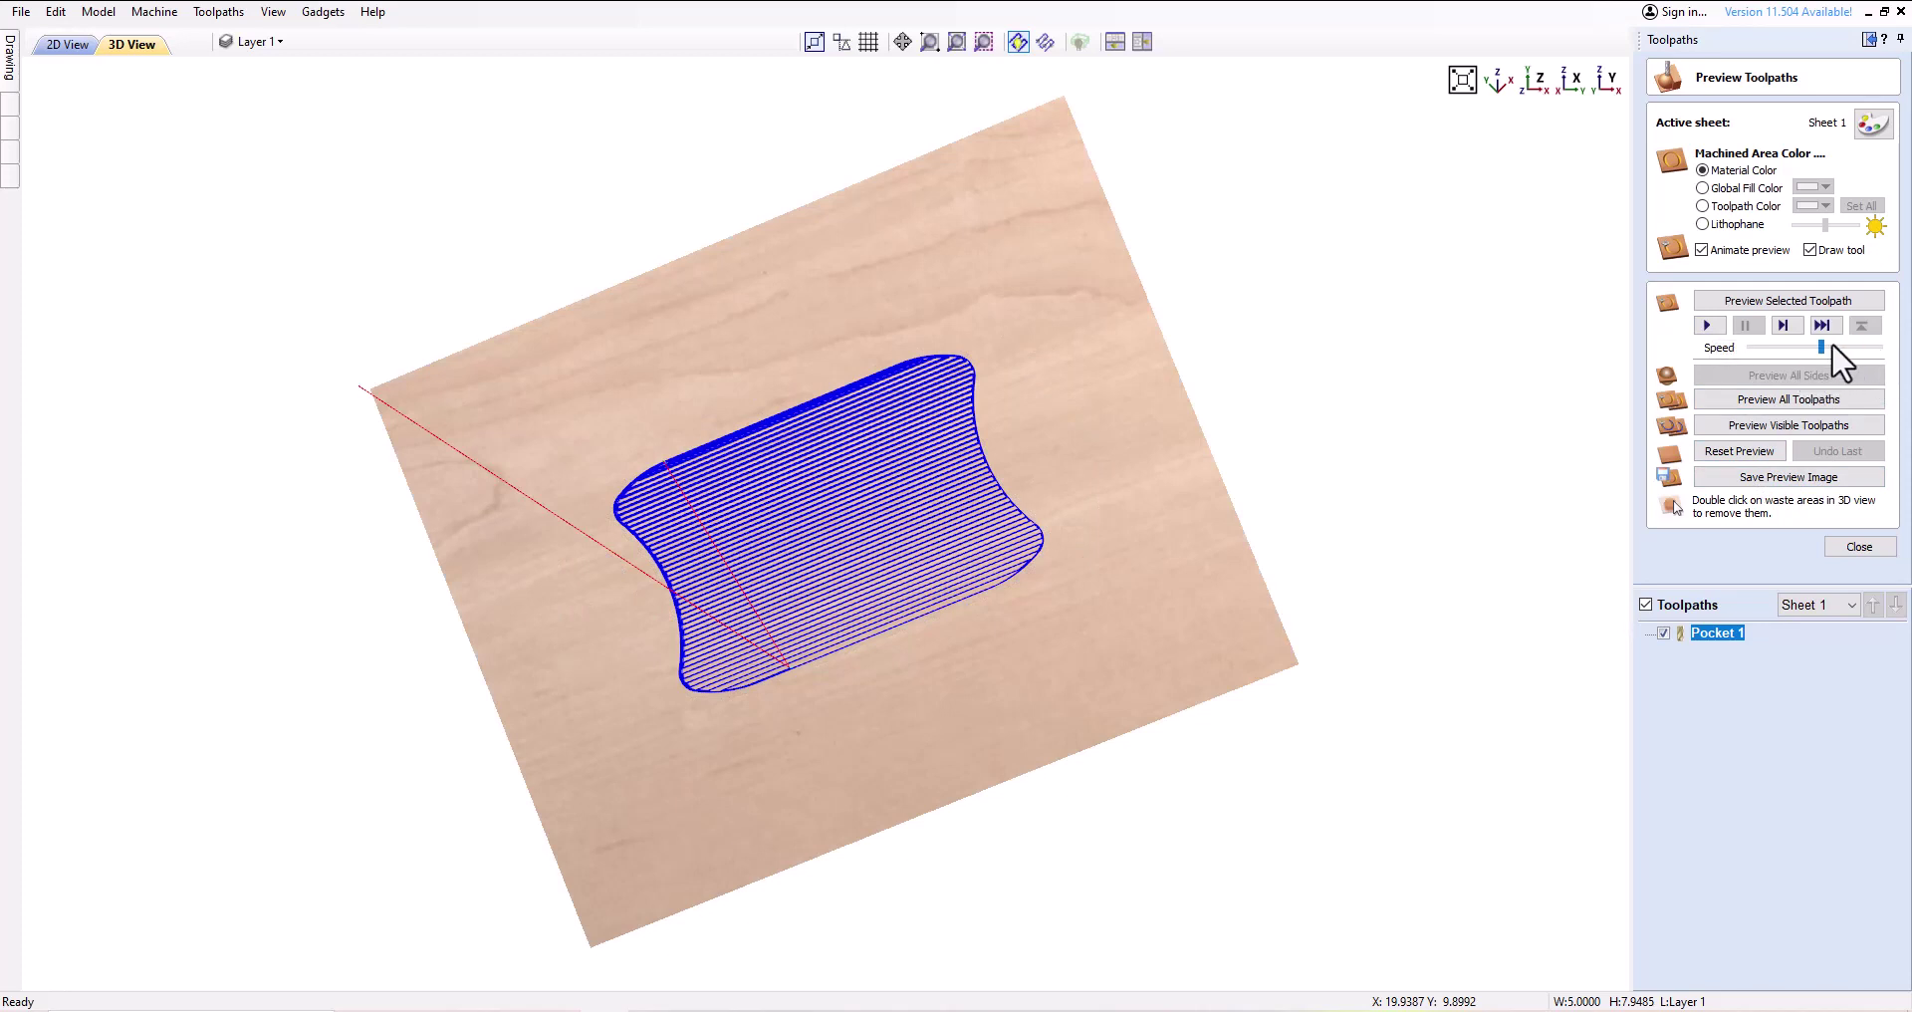
{"action": "left_click", "coordinate": [1706, 326]}
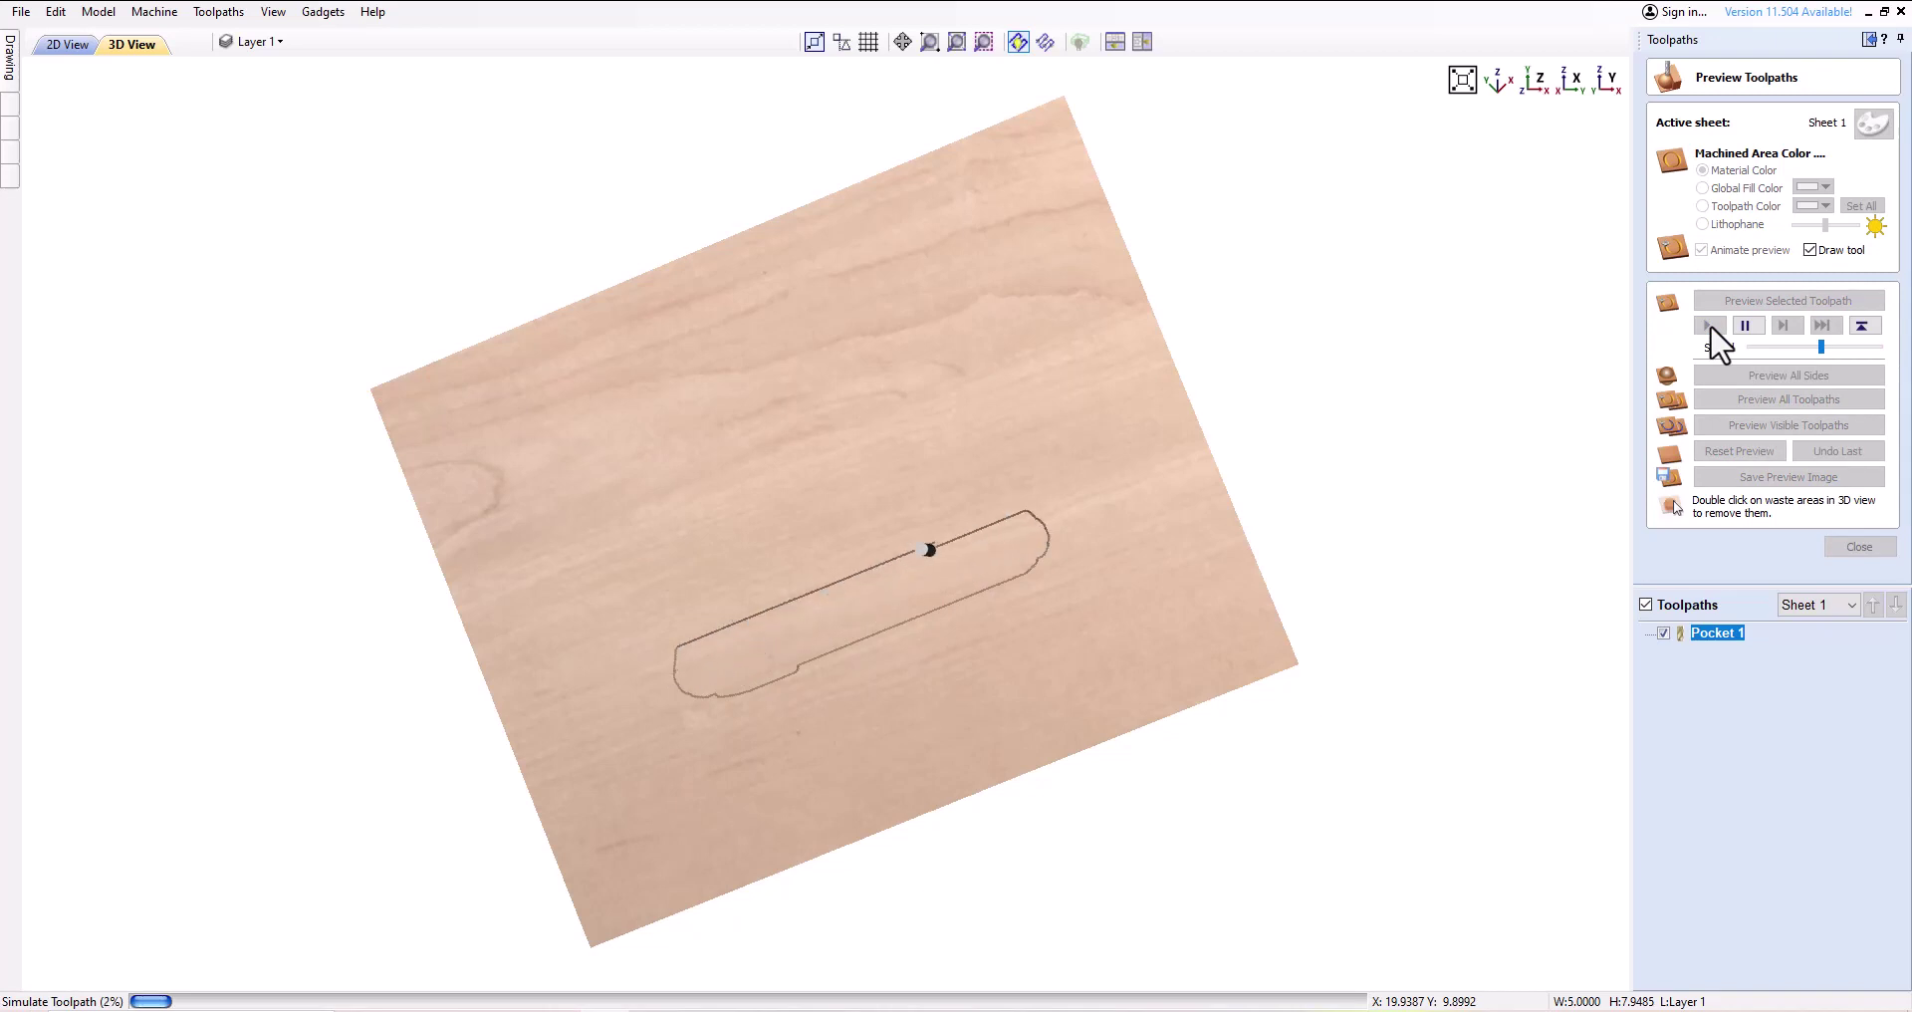
Examine the tool's cutting direction and the pocket walls from several angles and distances while the simulation runs
{"action": "mouse_move", "coordinate": [1178, 632]}
{"action": "left_mouse_down"}
{"action": "mouse_move", "coordinate": [1195, 359]}
{"action": "mouse_move", "coordinate": [976, 515]}
{"action": "mouse_move", "coordinate": [1040, 582]}
{"action": "mouse_move", "coordinate": [1199, 606]}
{"action": "left_mouse_up"}
{"action": "scroll", "coordinate": [870, 540], "scroll_direction": "up", "scroll_amount": 5}
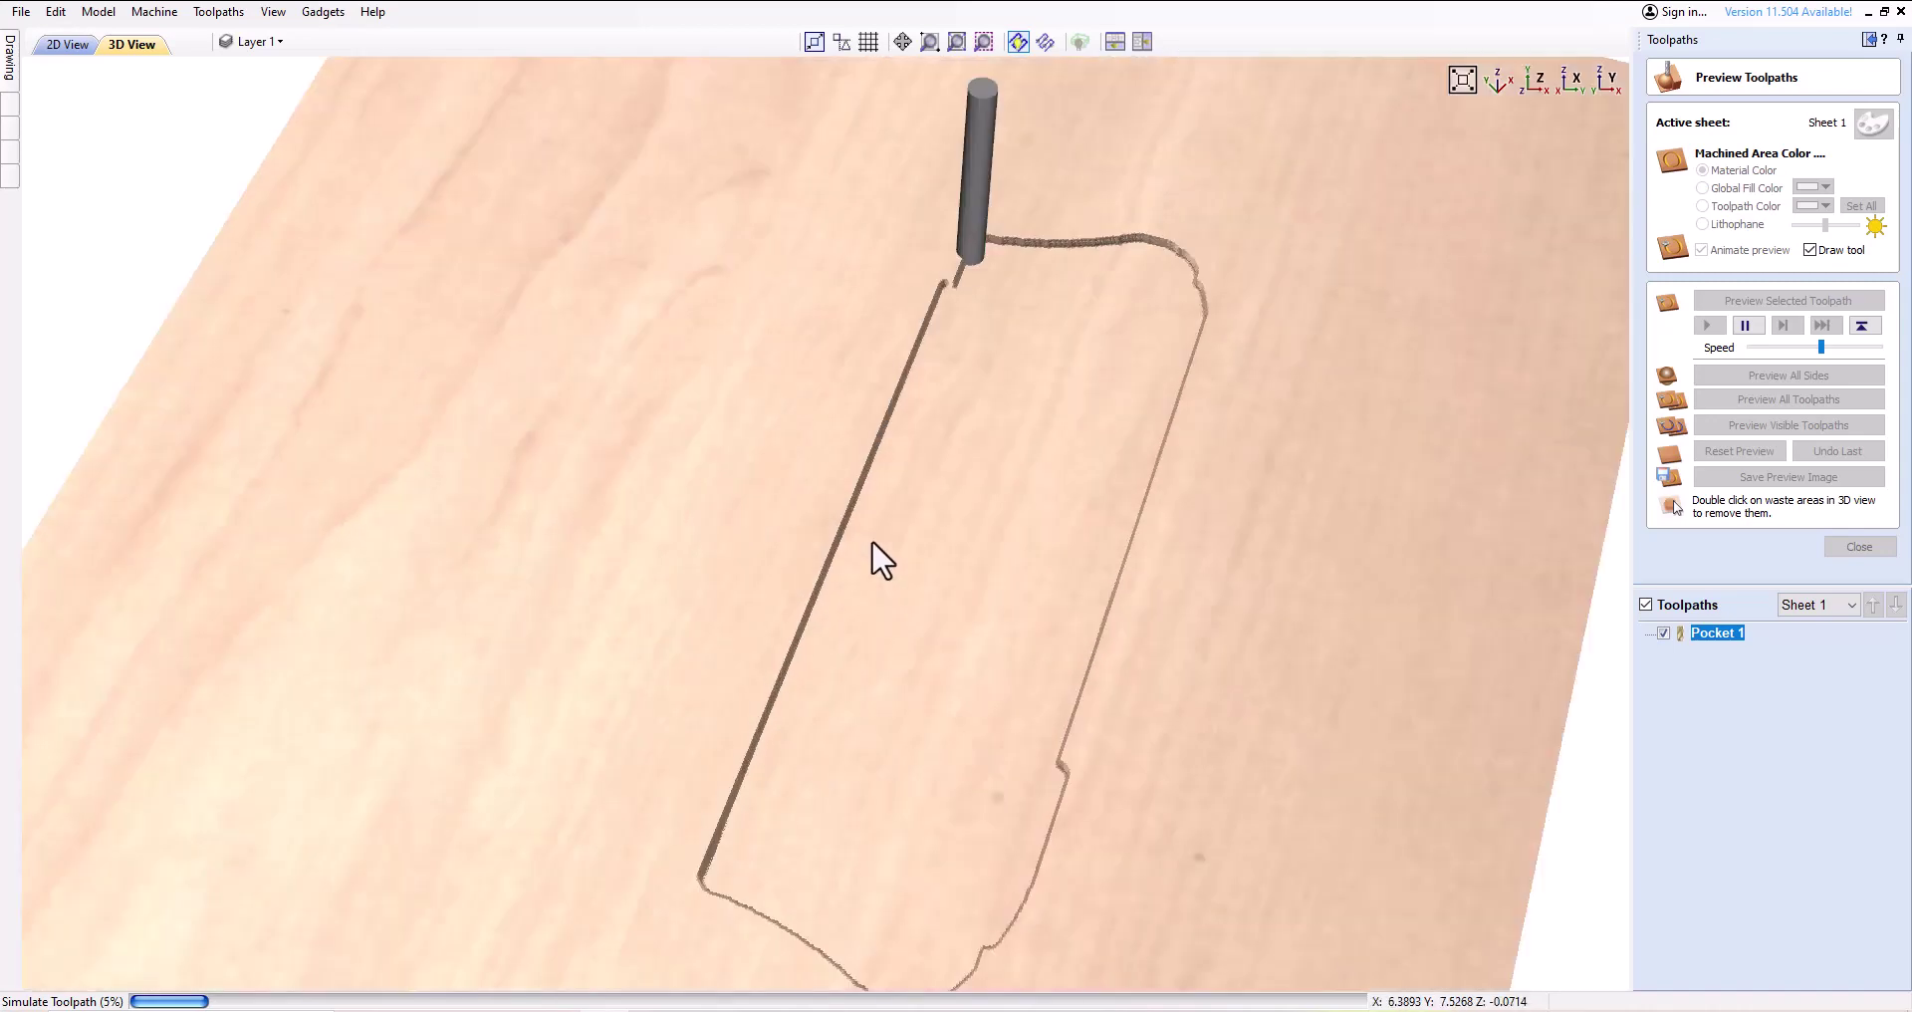
{"action": "scroll", "coordinate": [870, 540], "scroll_direction": "up", "scroll_amount": 5}
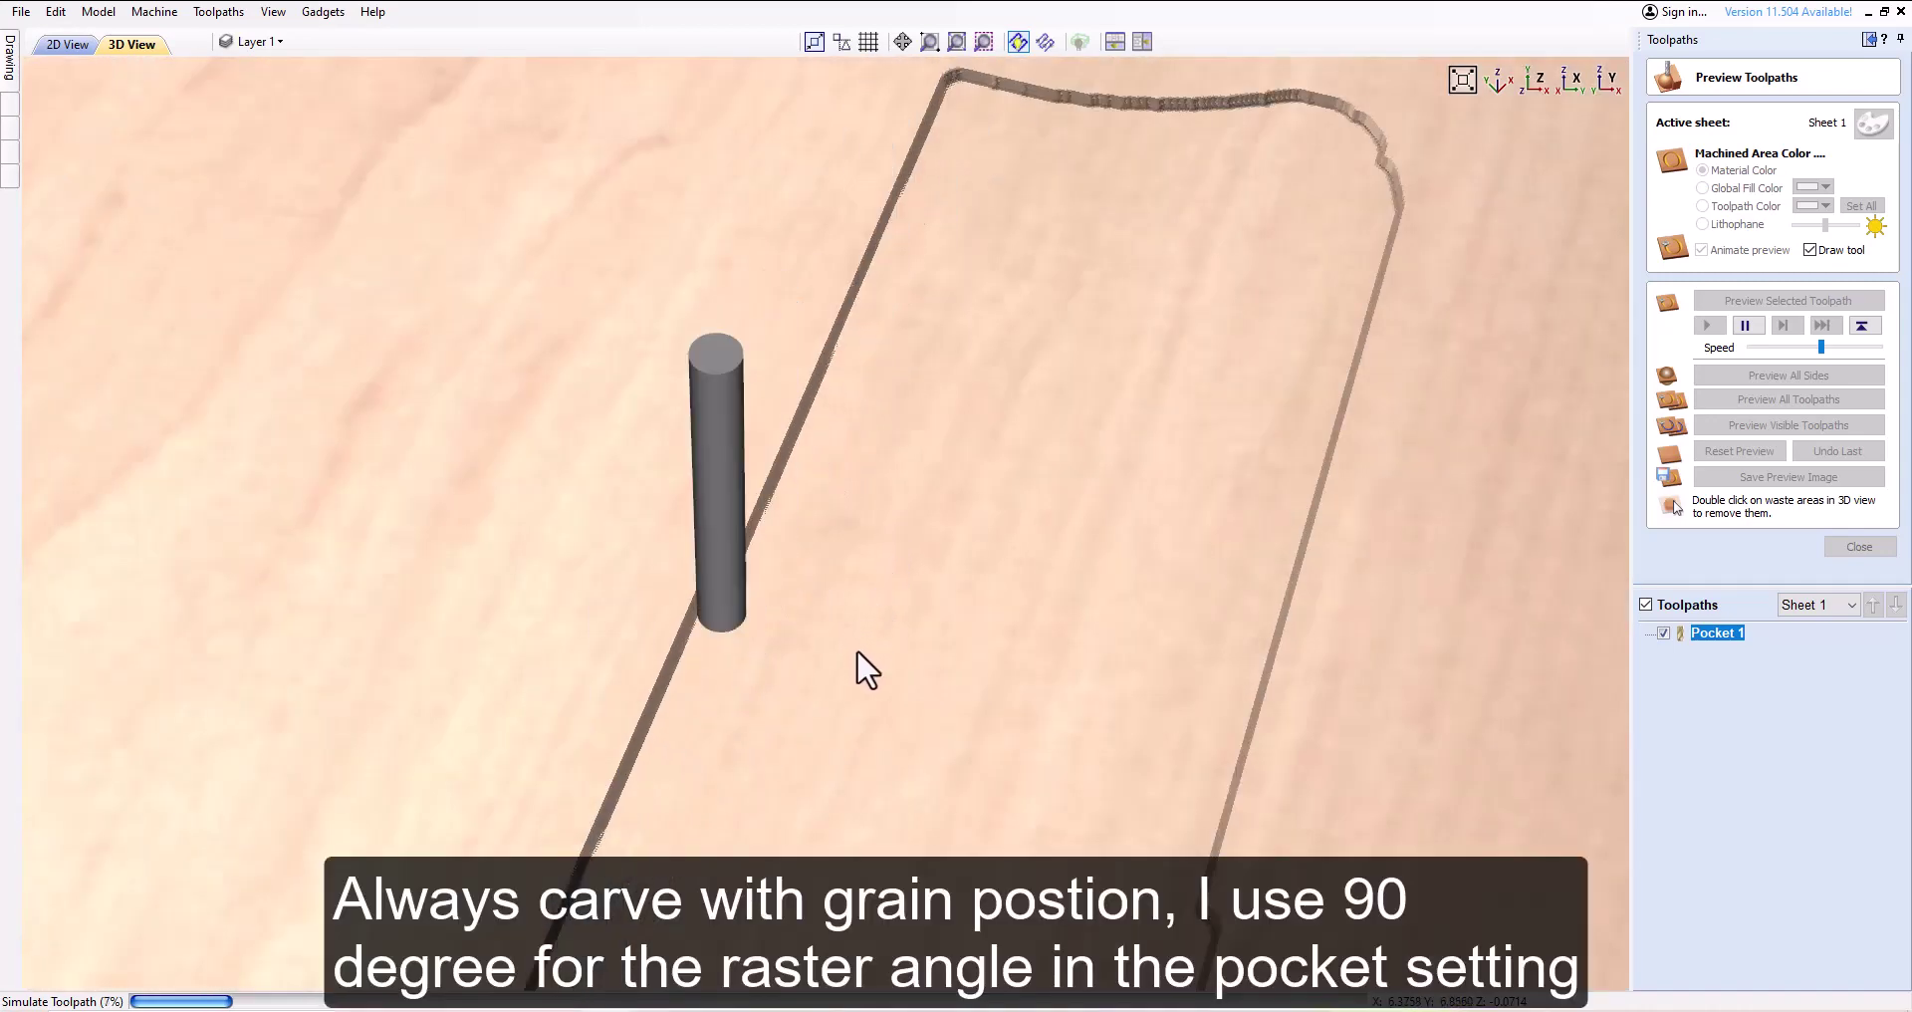
{"action": "scroll", "coordinate": [954, 510], "scroll_direction": "down", "scroll_amount": 3}
{"action": "scroll", "coordinate": [952, 510], "scroll_direction": "up", "scroll_amount": 1}
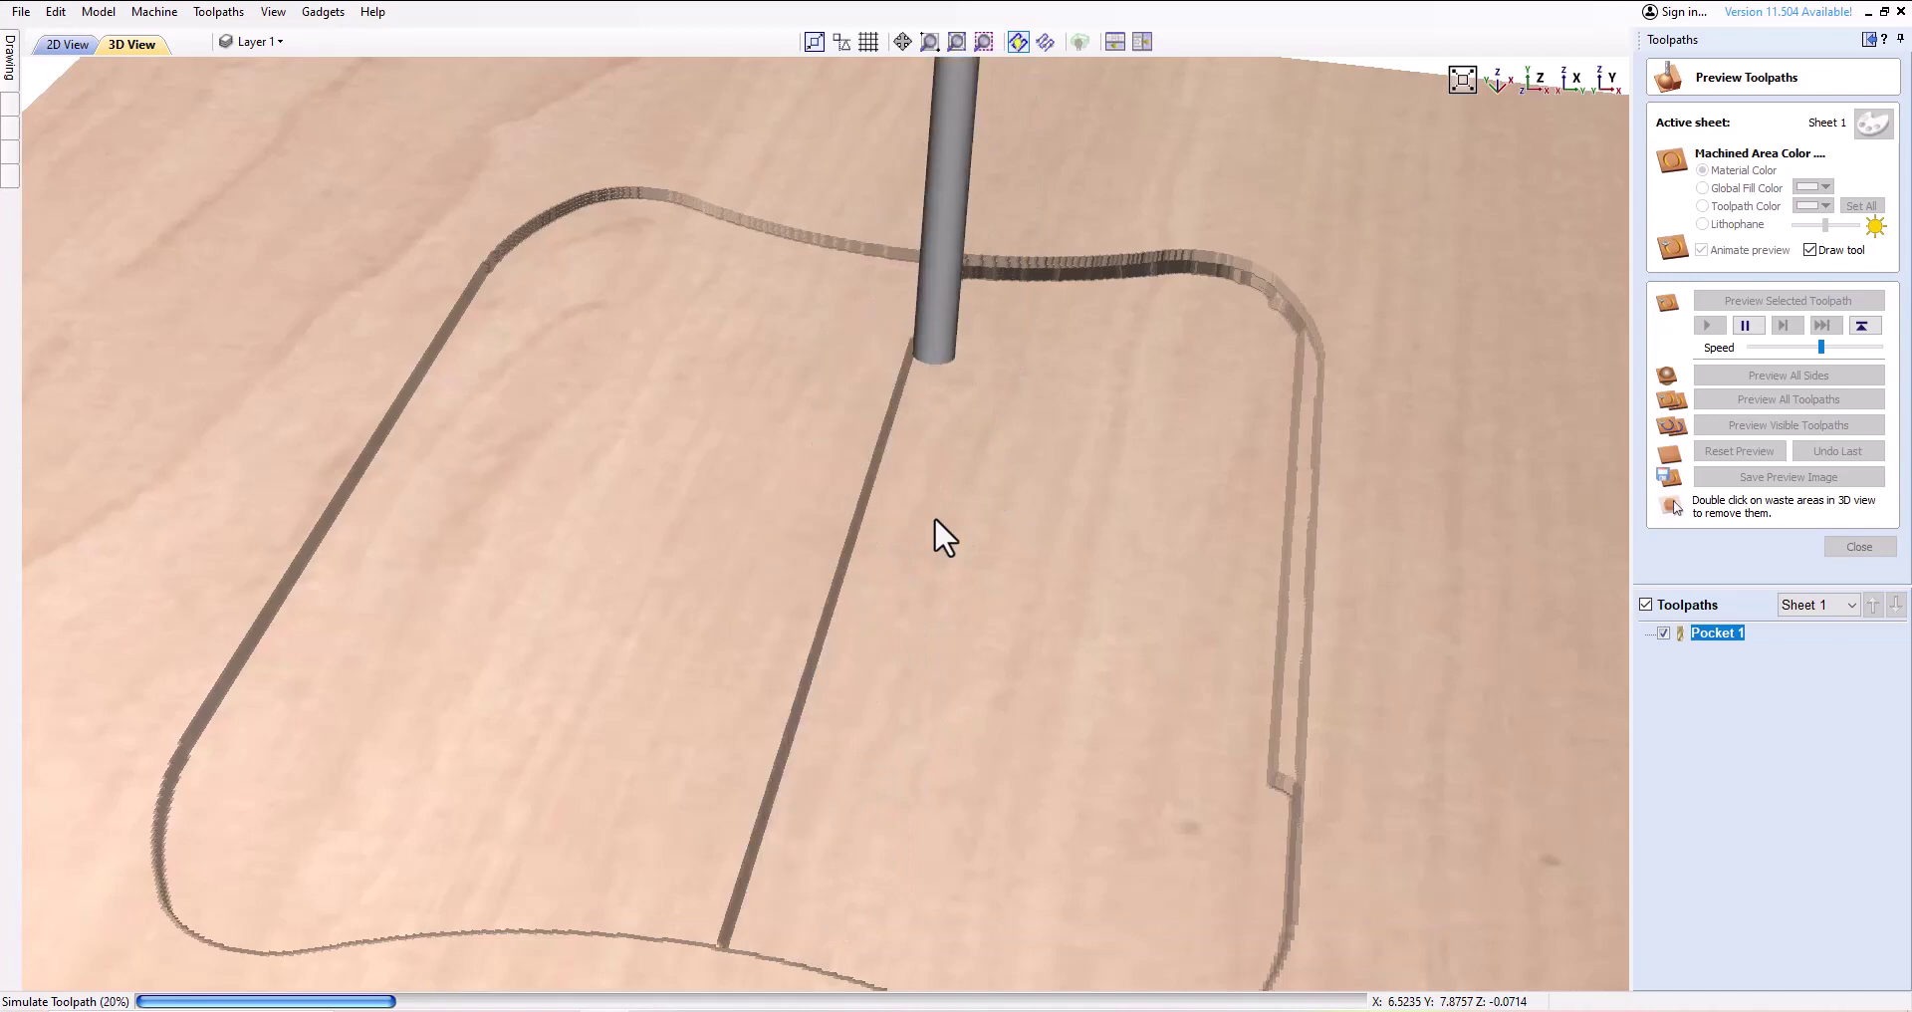
{"action": "scroll", "coordinate": [934, 516], "scroll_direction": "down", "scroll_amount": 2}
{"action": "scroll", "coordinate": [773, 573], "scroll_direction": "down", "scroll_amount": 3}
{"action": "left_click_drag", "start_coordinate": [773, 578], "coordinate": [964, 588]}
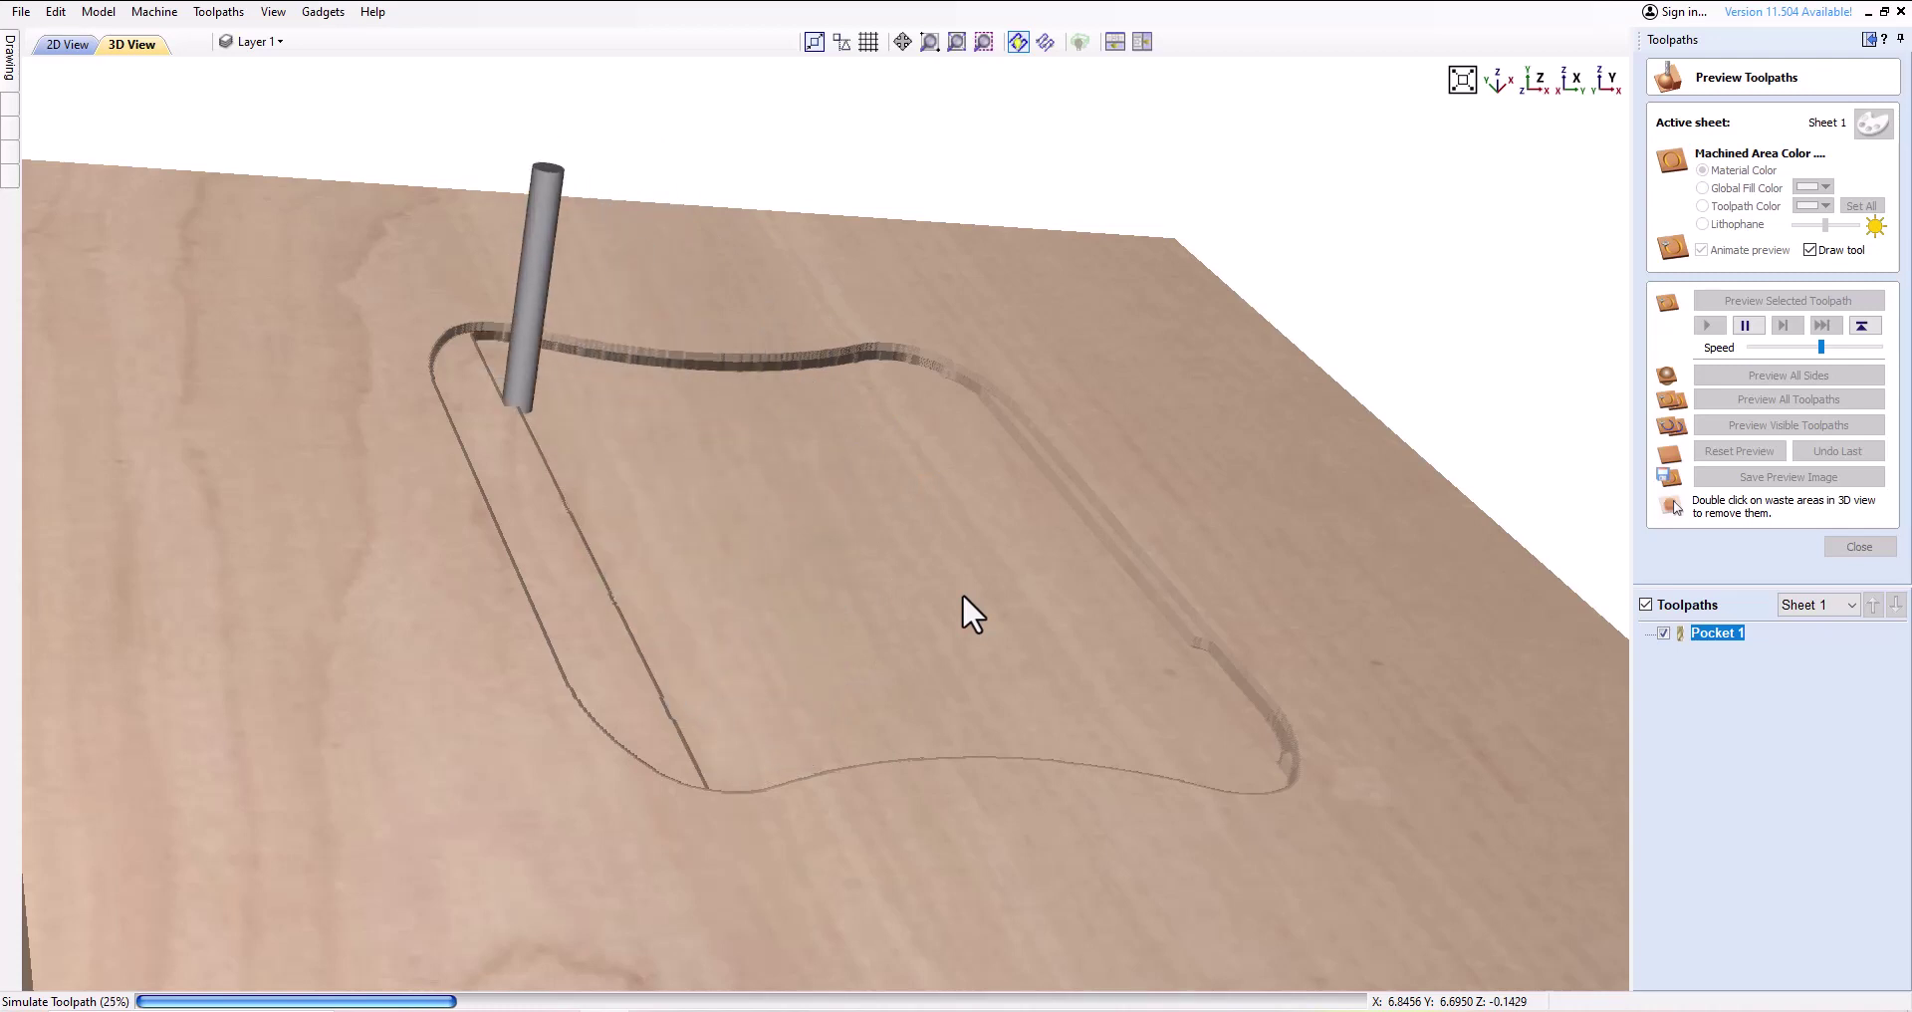
Speed up the running Pocket 1 simulation to finish it and inspect the cut pocket from a wider angle
{"action": "left_click_drag", "start_coordinate": [871, 606], "coordinate": [688, 649]}
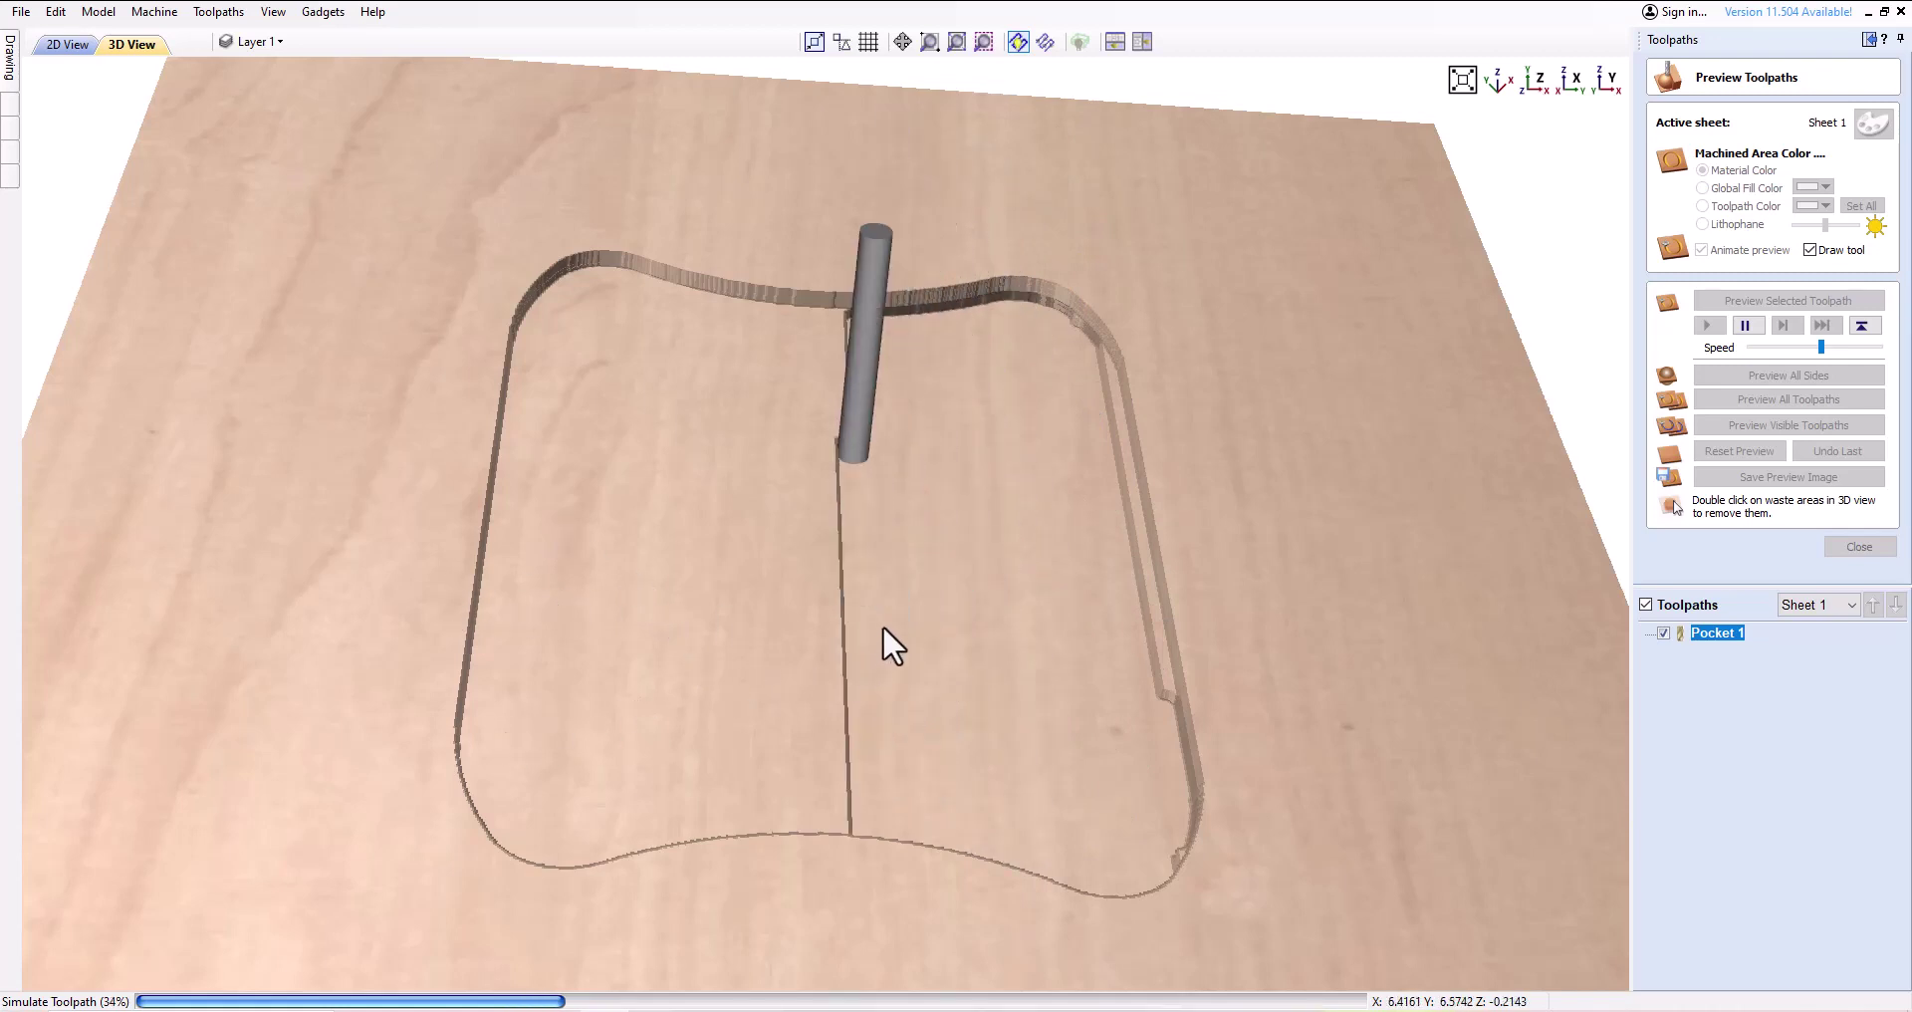
{"action": "left_click", "coordinate": [1837, 347]}
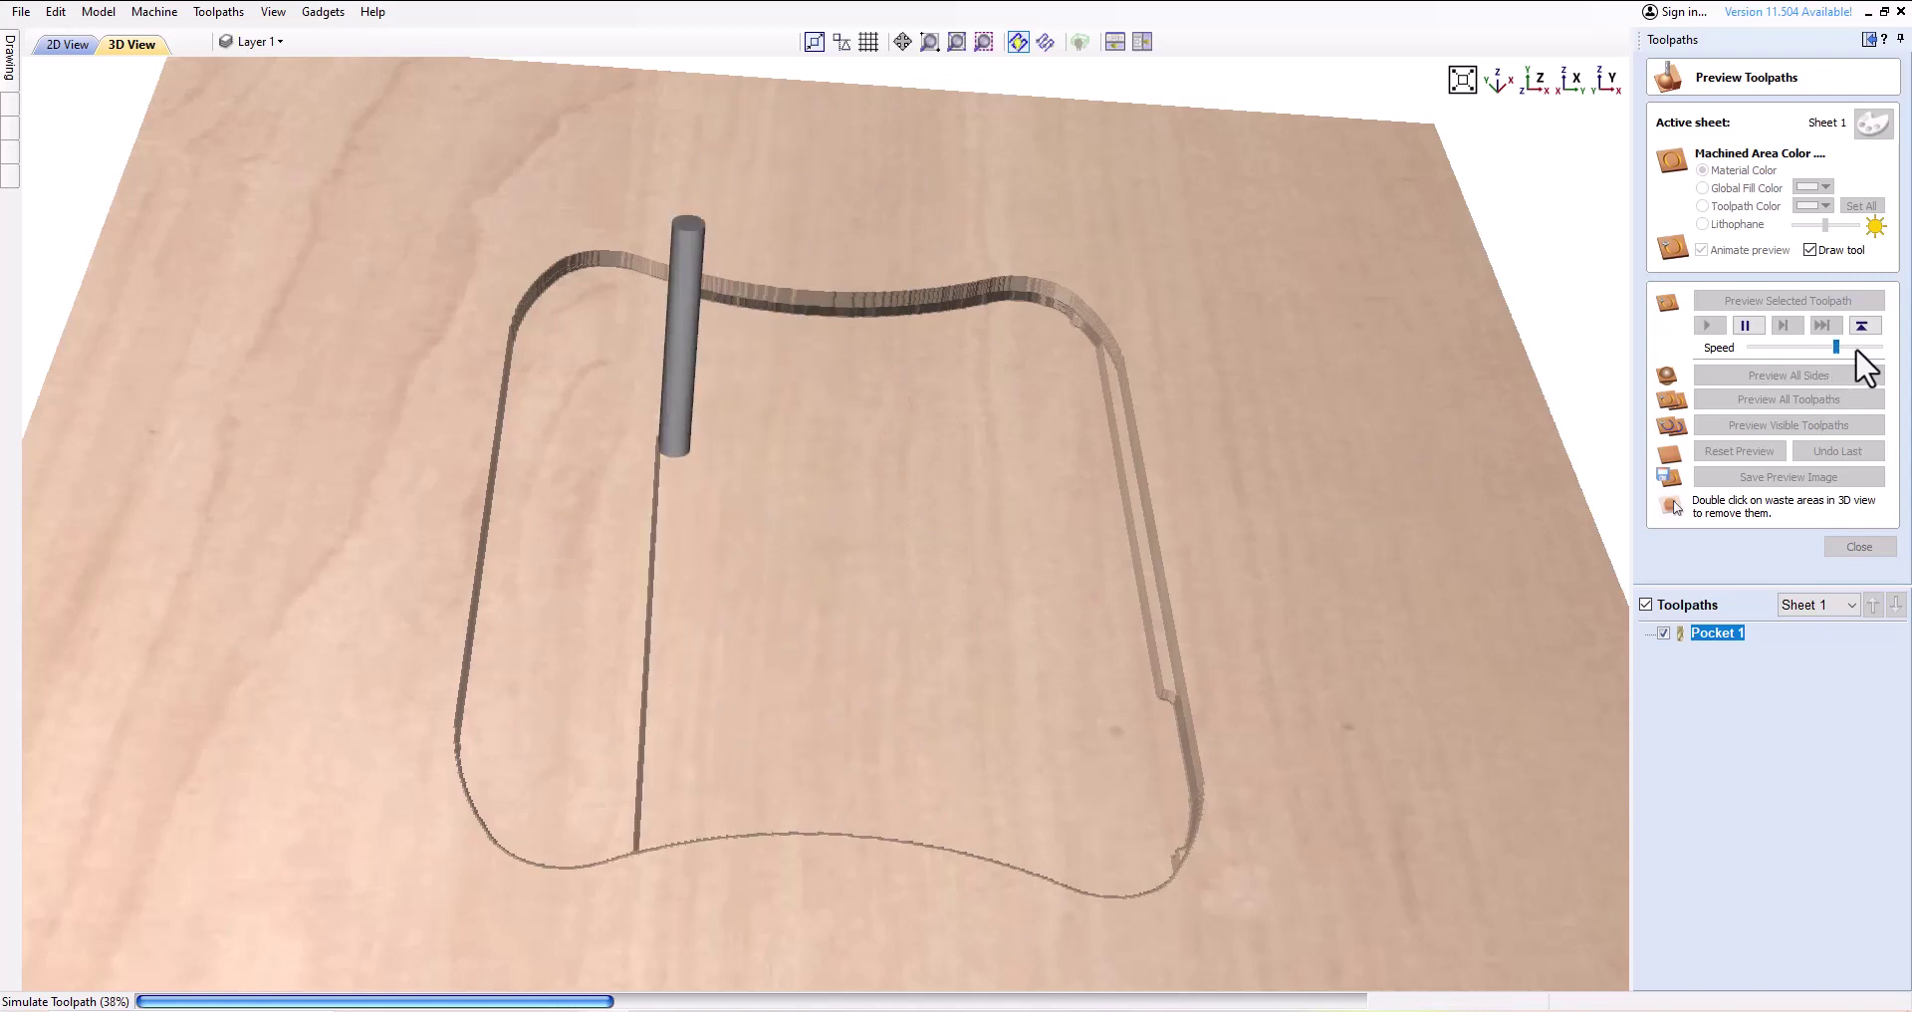
{"action": "left_click", "coordinate": [1855, 347]}
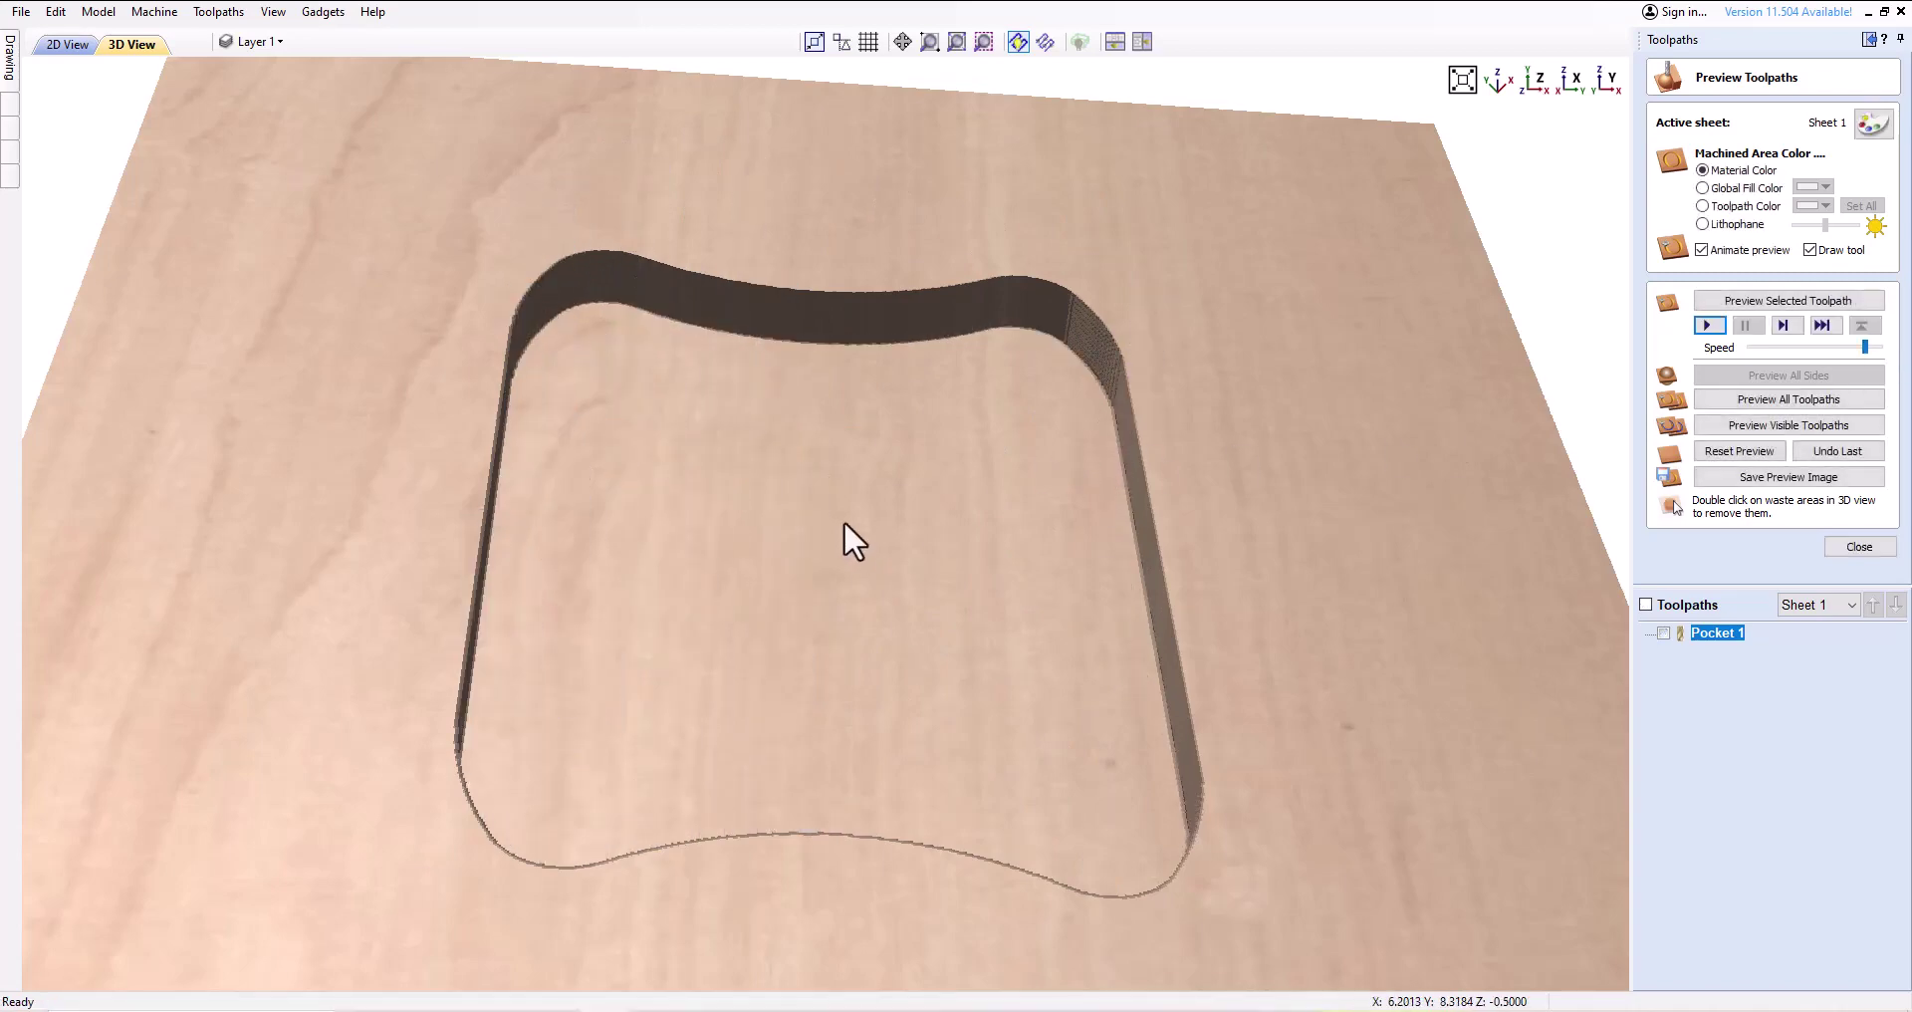
{"action": "left_click_drag", "start_coordinate": [845, 520], "coordinate": [818, 594]}
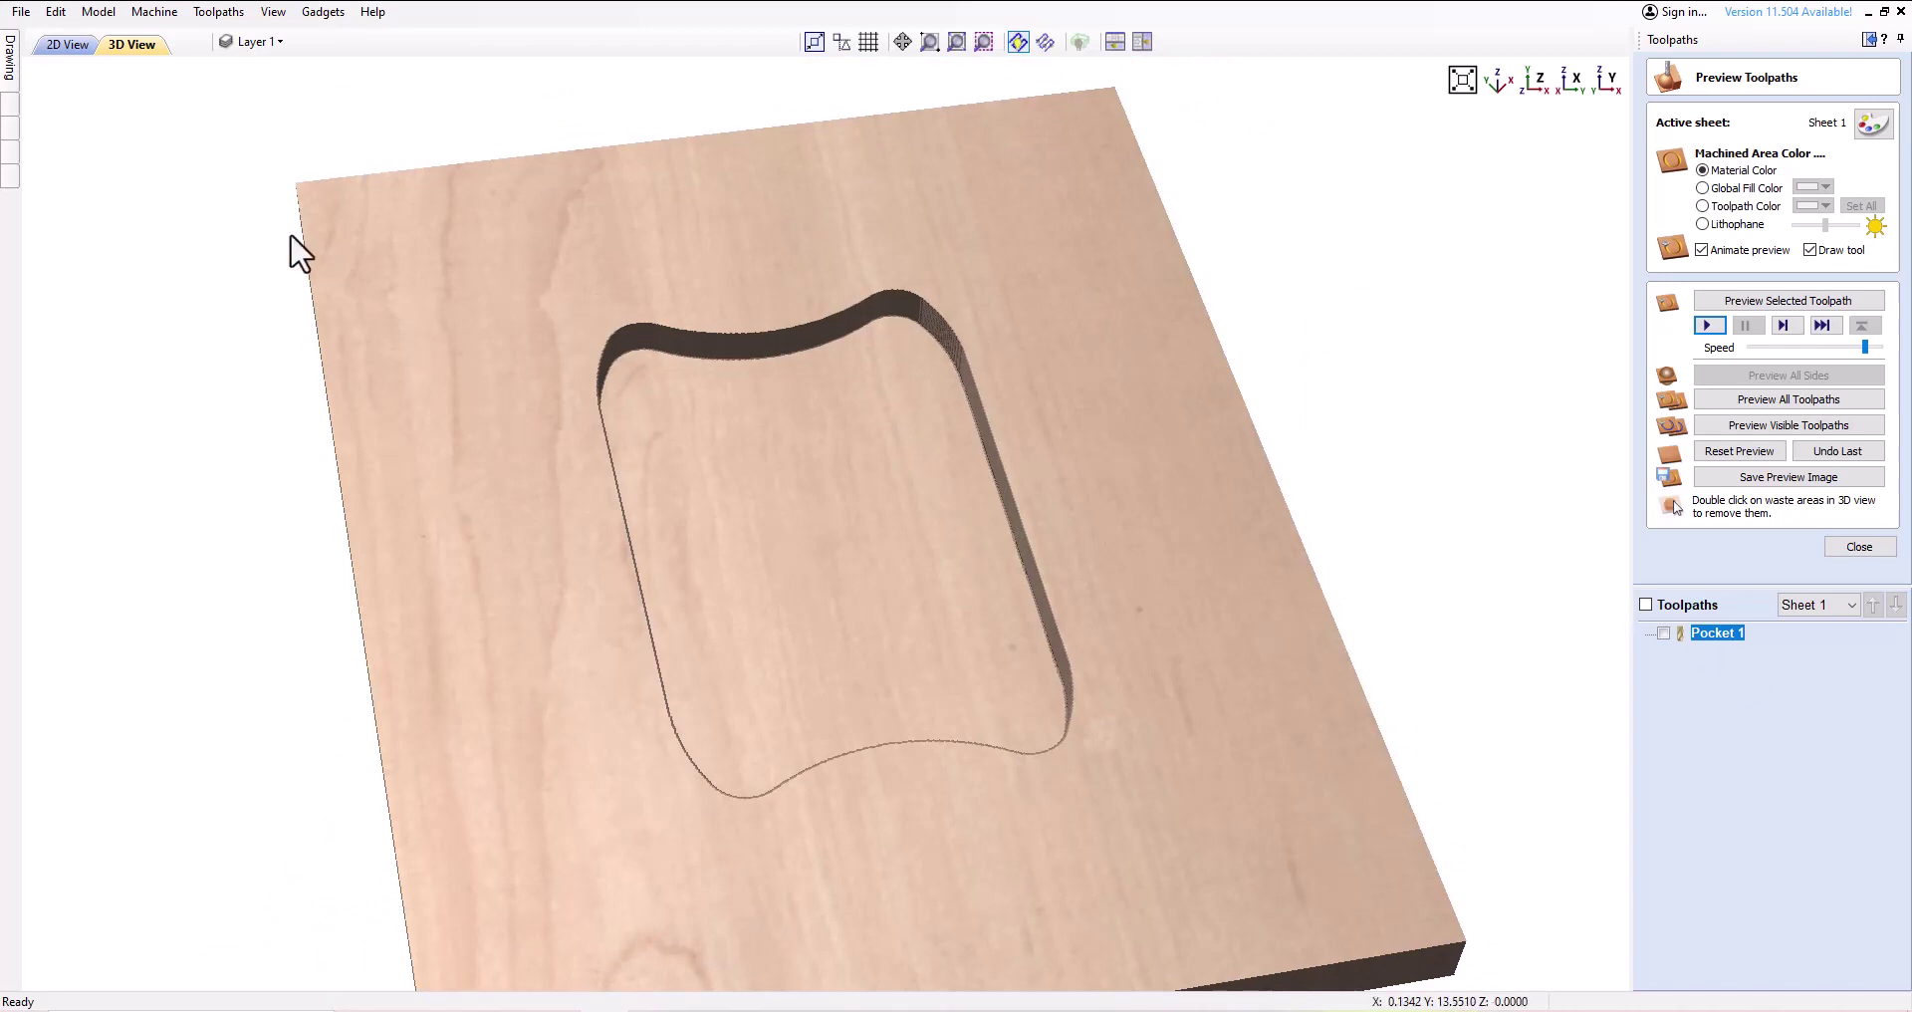
Set up an outside profile toolpath with a 0.75 inch cut depth for the tray's outer outline and both handle openings
{"action": "left_click", "coordinate": [67, 45]}
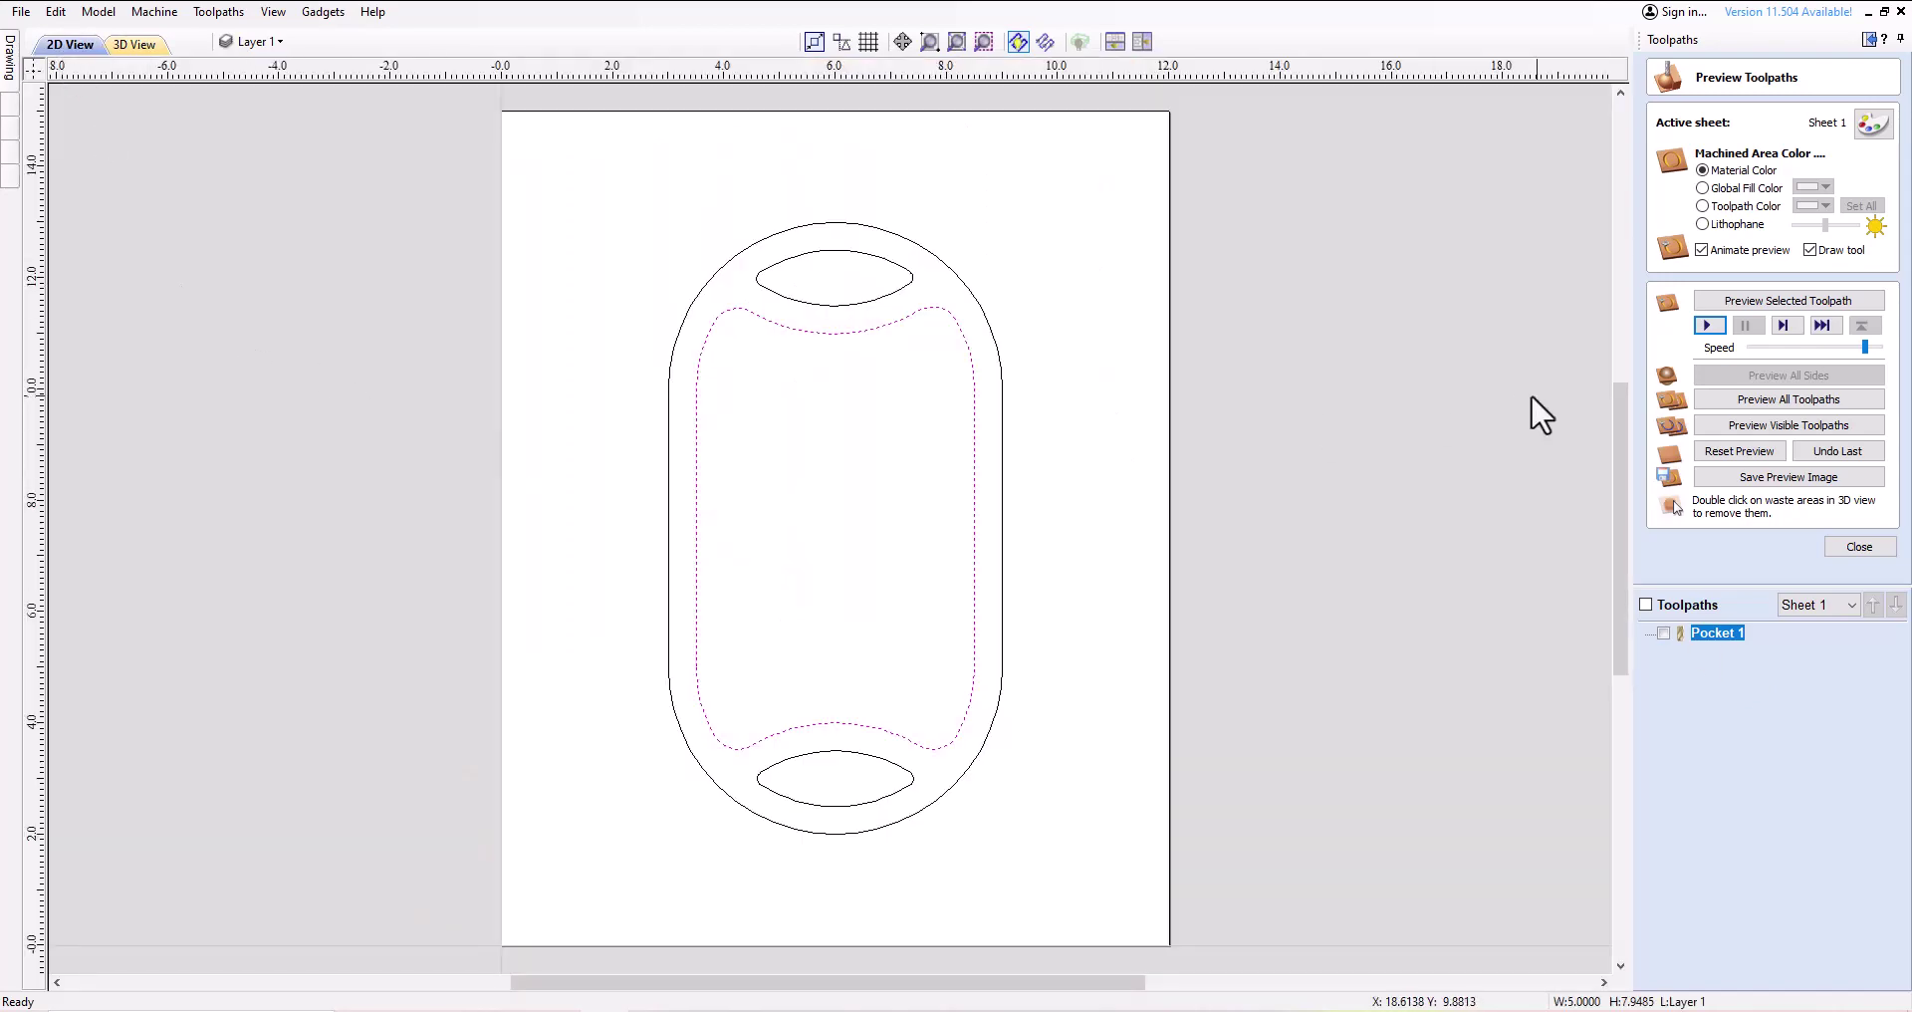
{"action": "left_click", "coordinate": [1850, 547]}
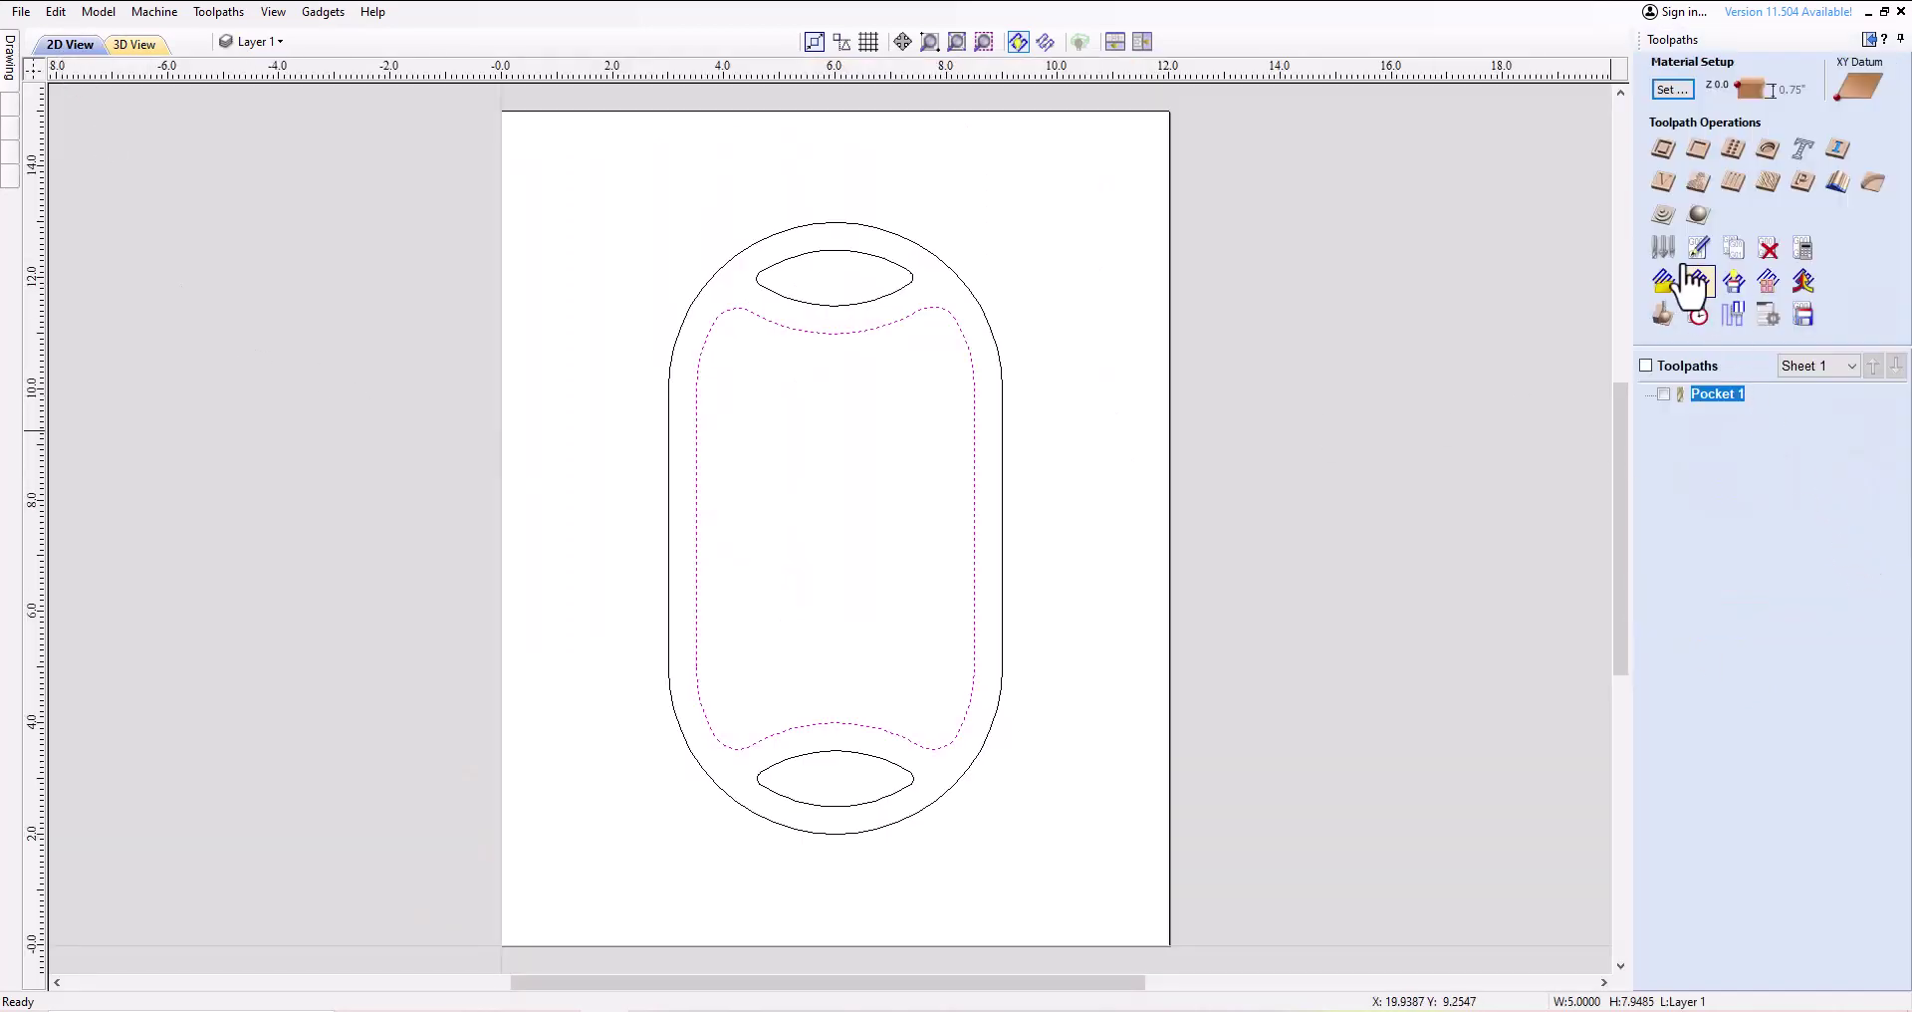
{"action": "left_click", "coordinate": [1660, 151]}
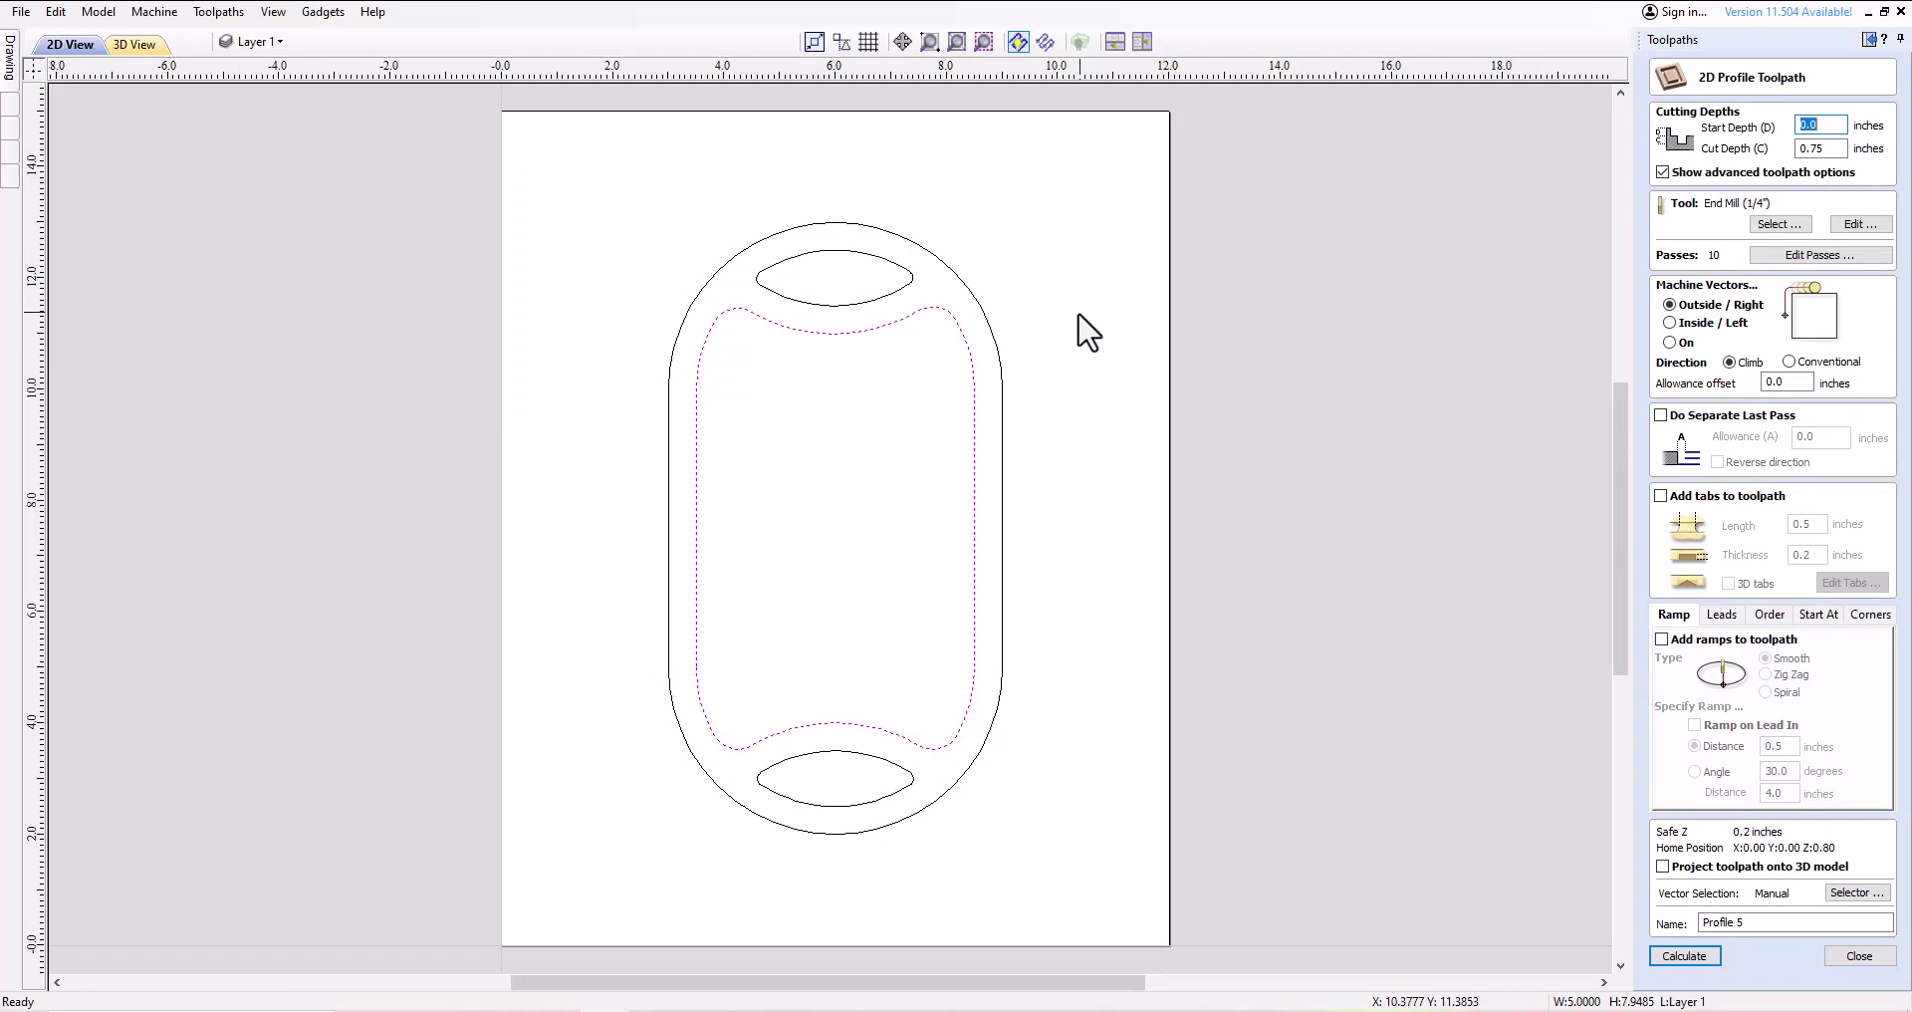
{"action": "left_click", "coordinate": [1000, 360]}
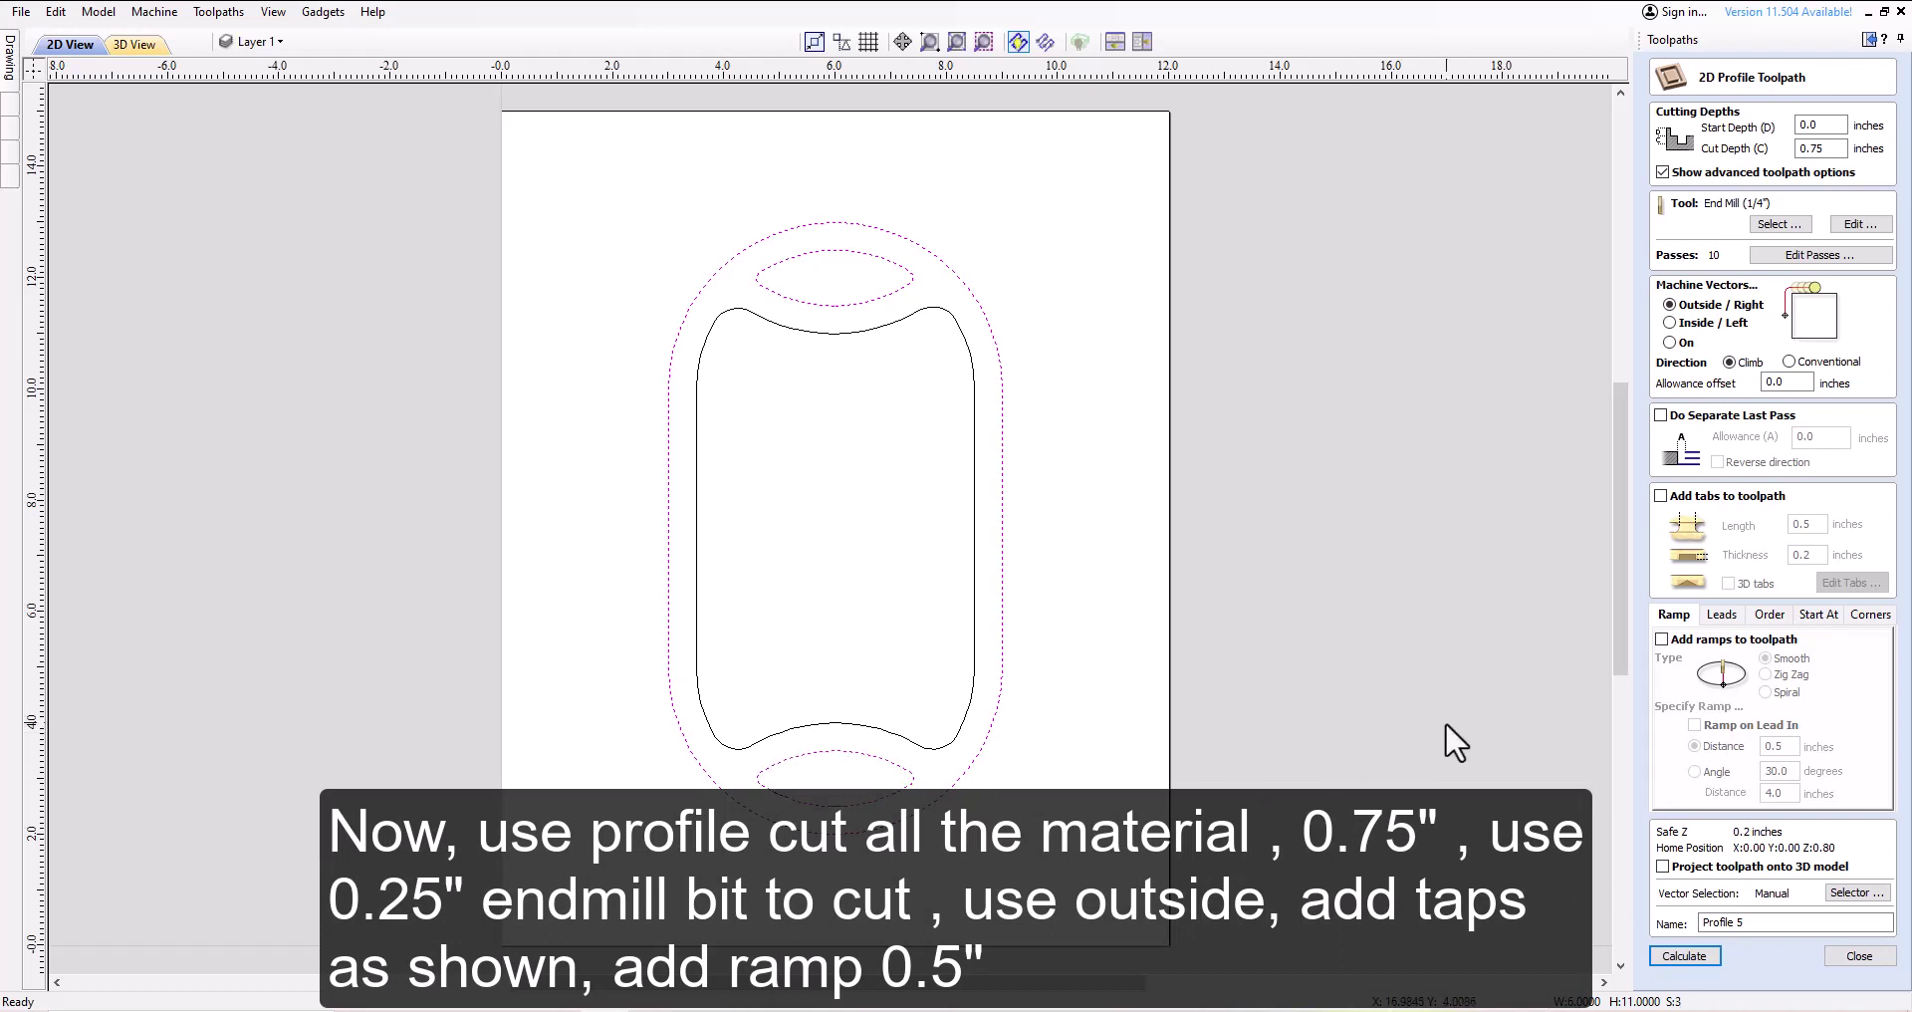
{"action": "double_click", "coordinate": [1830, 150]}
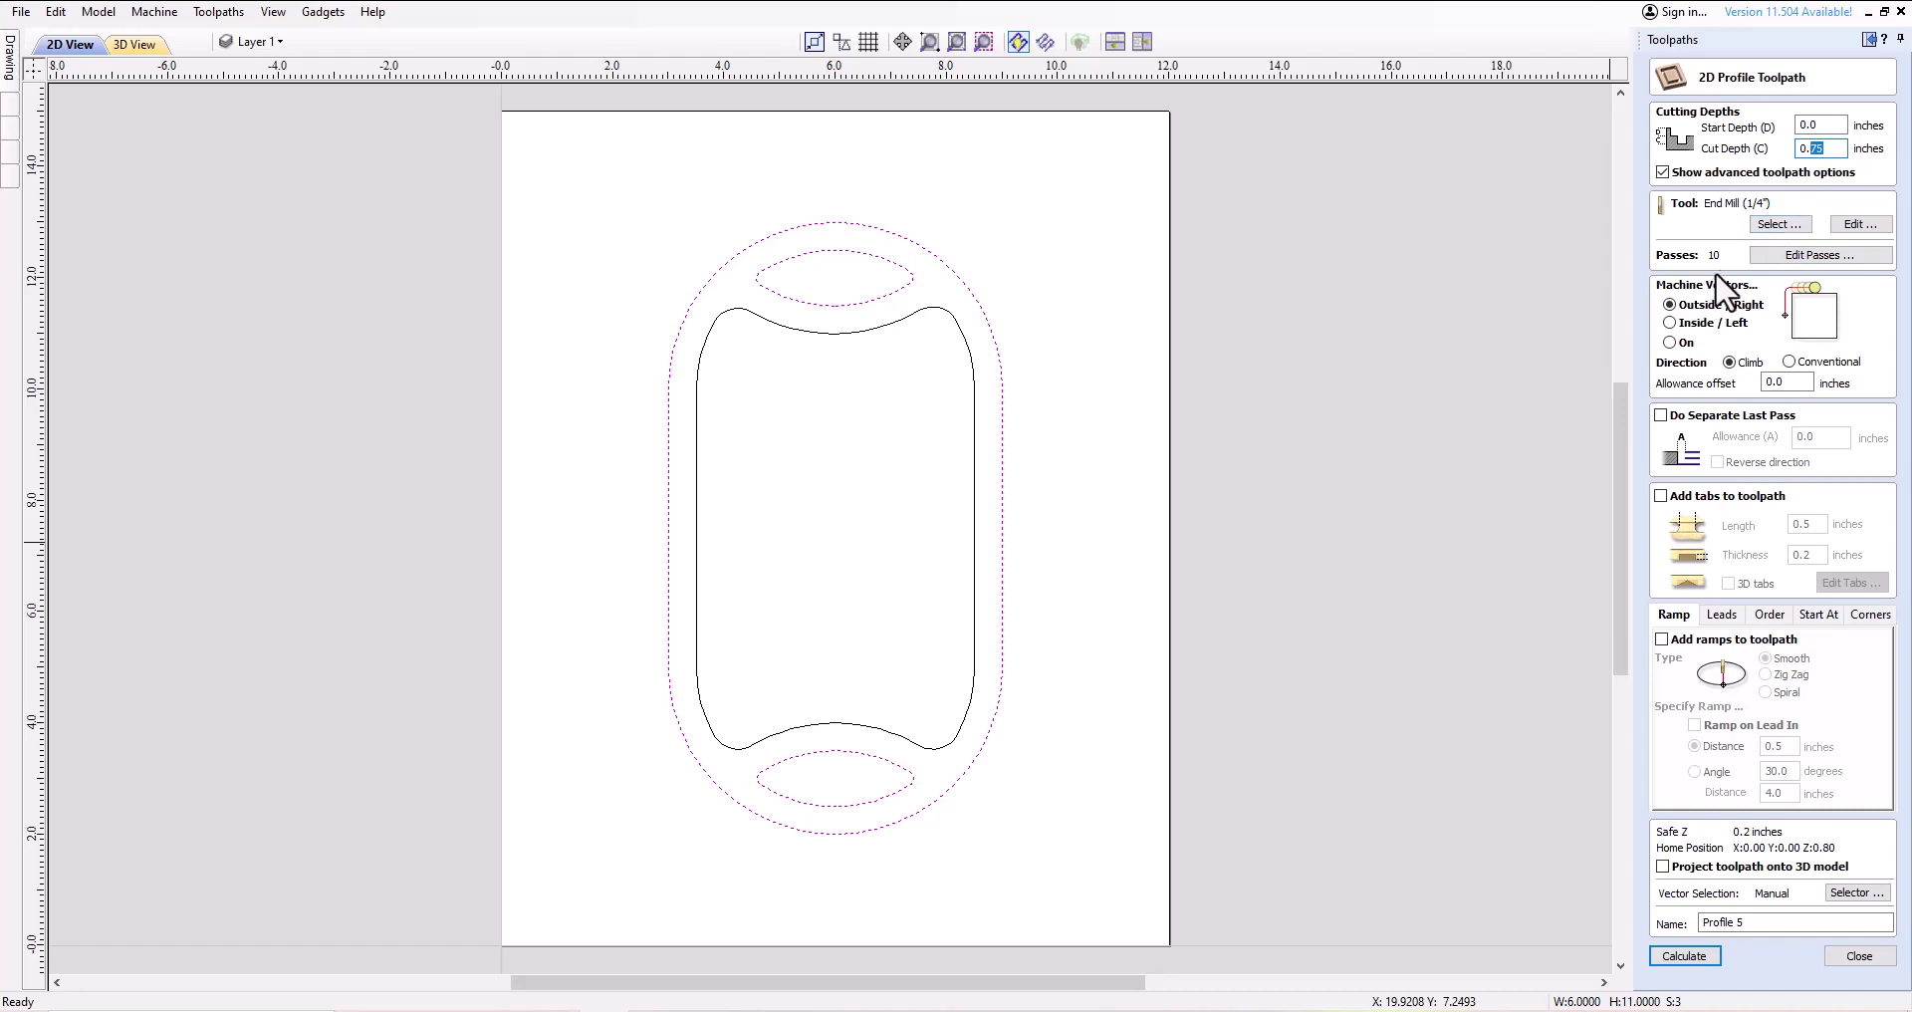
Add 0.5 by 0.2 inch tabs and smooth 0.5 inch ramps to the profile toolpath, and calculate it
{"action": "left_click", "coordinate": [1660, 496]}
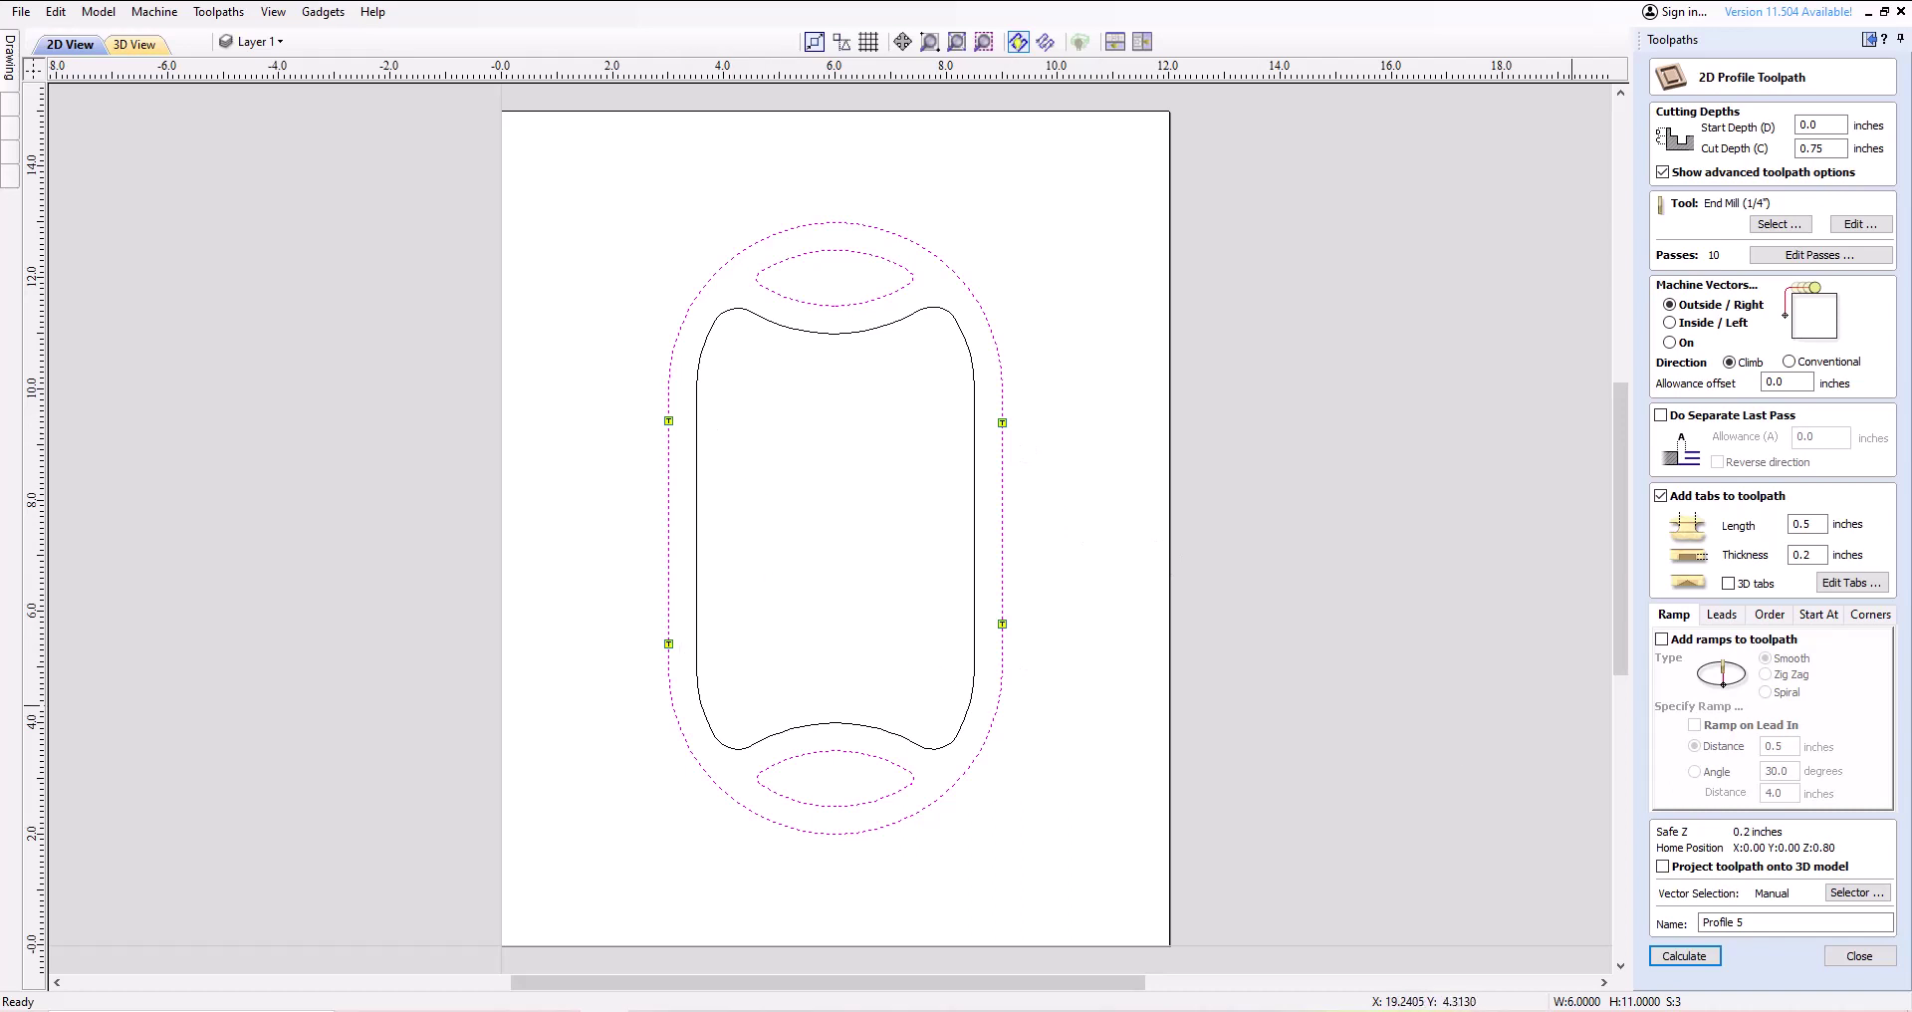
{"action": "left_click", "coordinate": [1661, 639]}
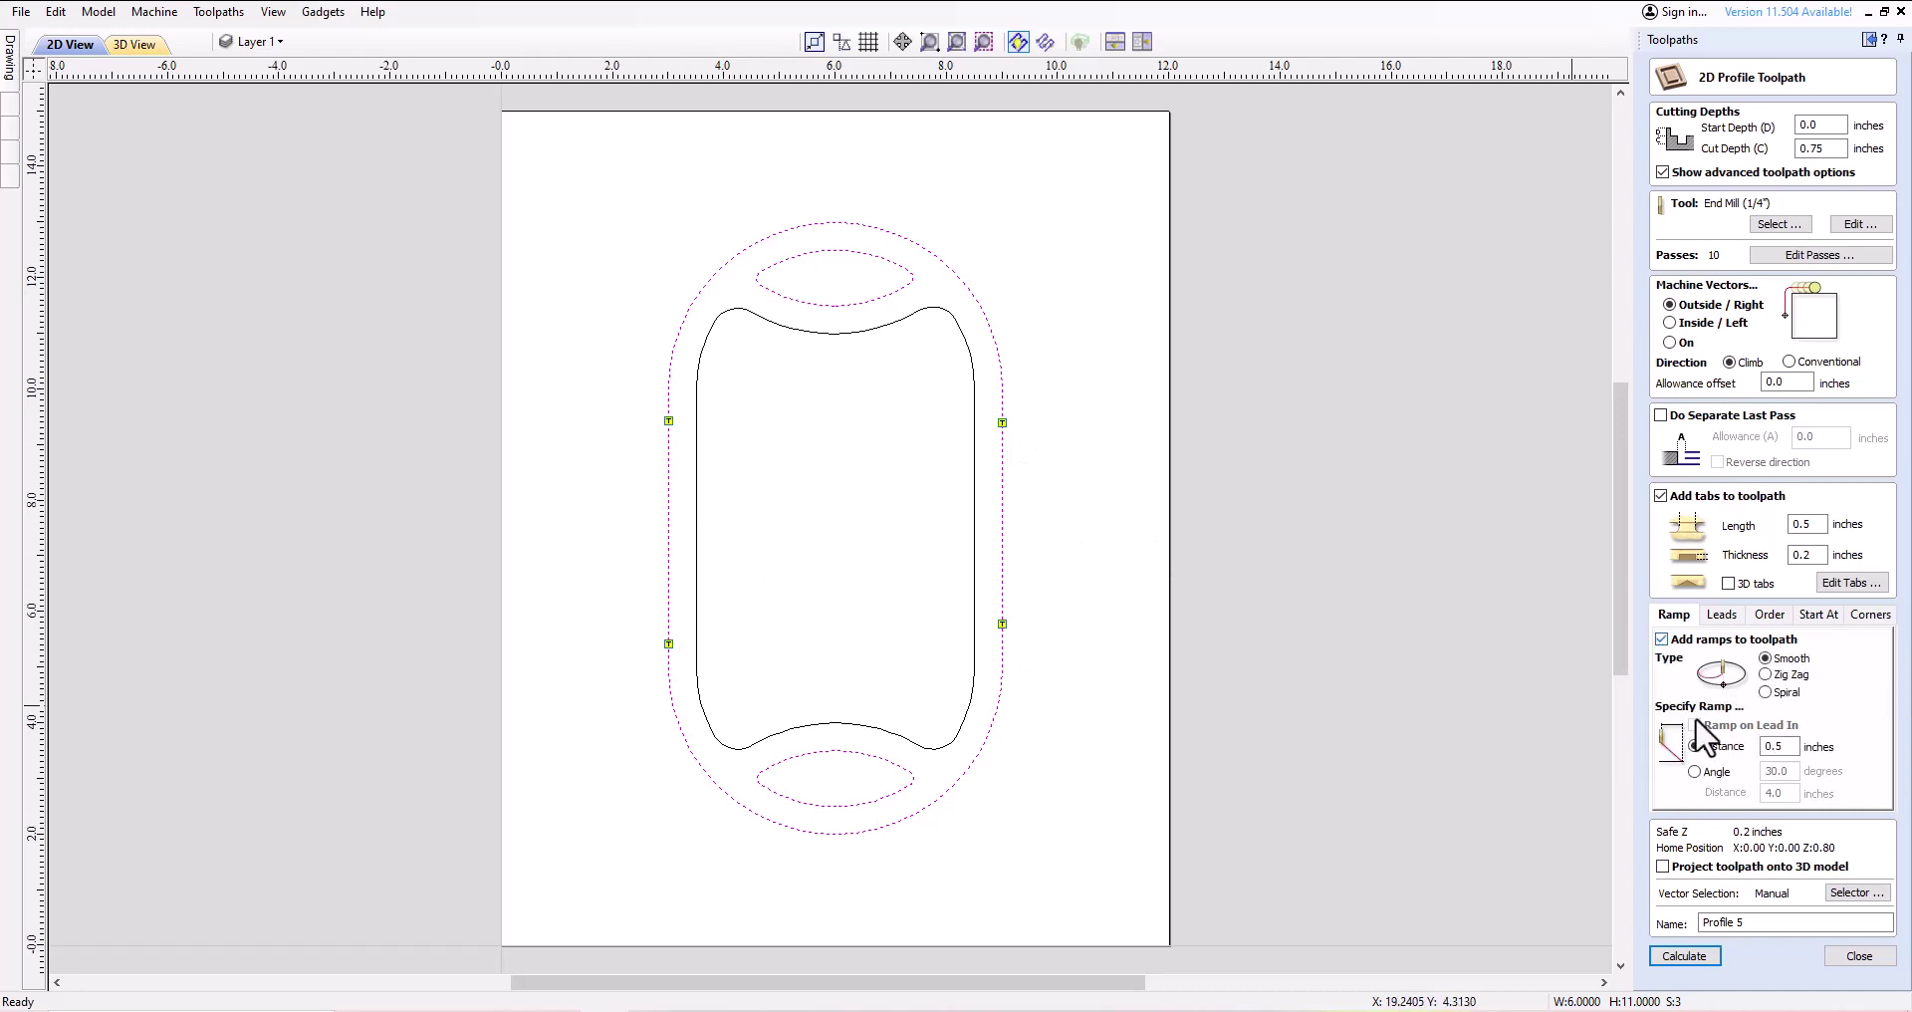
{"action": "left_click", "coordinate": [1684, 955]}
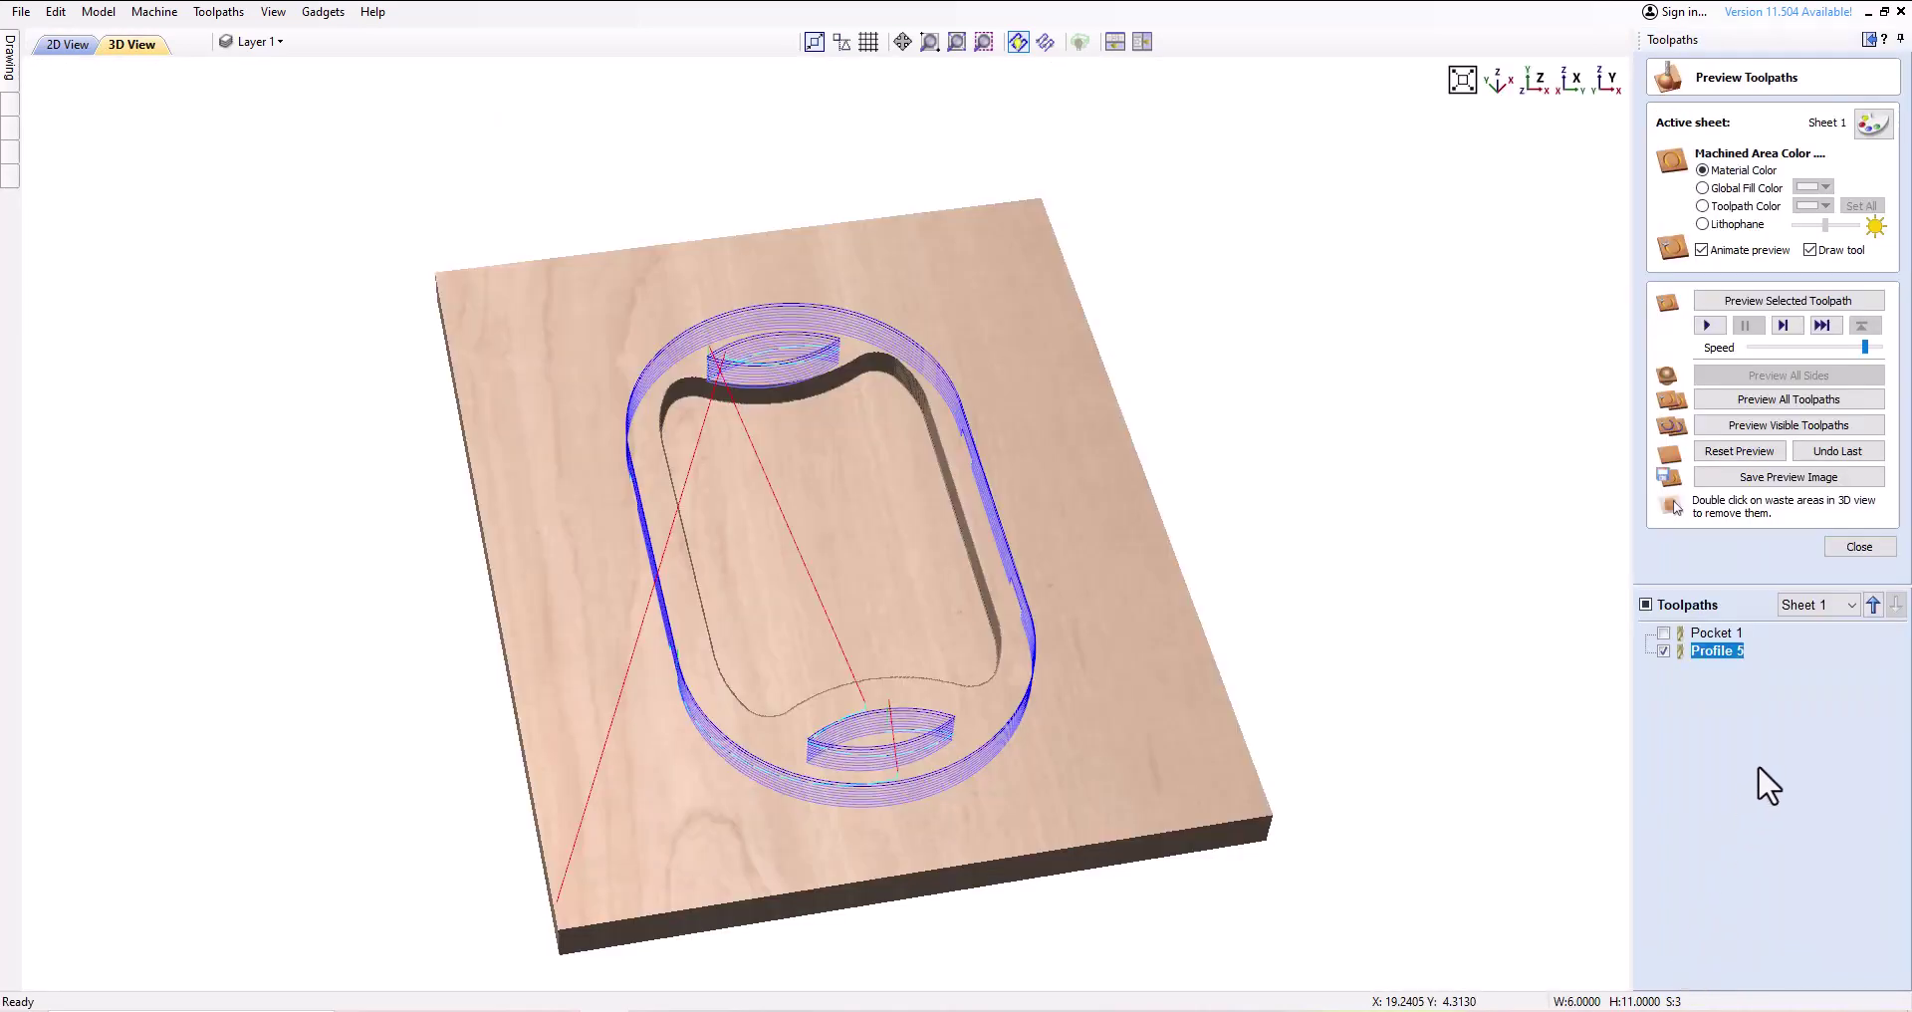
Run the animated simulation of the profile toolpath at a reduced speed, viewing it from a steeper angle
{"action": "left_click_drag", "start_coordinate": [1864, 348], "coordinate": [1848, 348]}
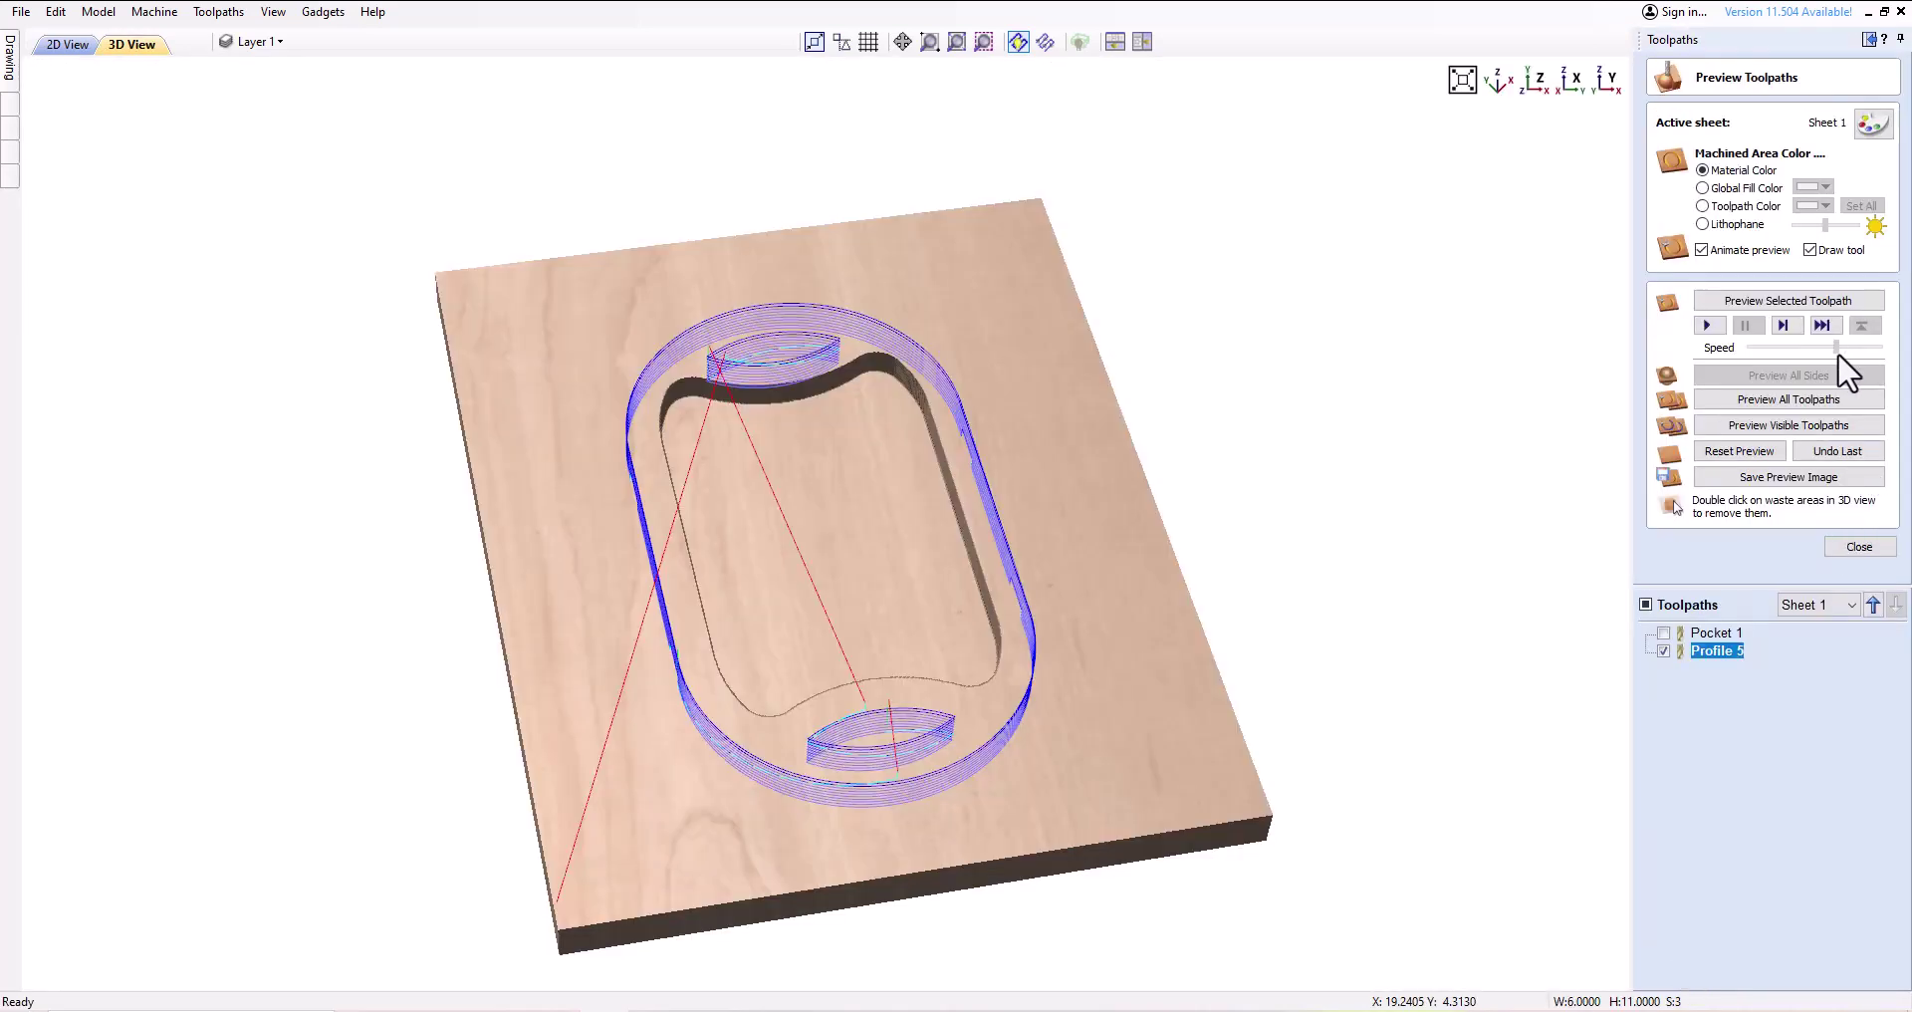
{"action": "left_click", "coordinate": [1705, 328]}
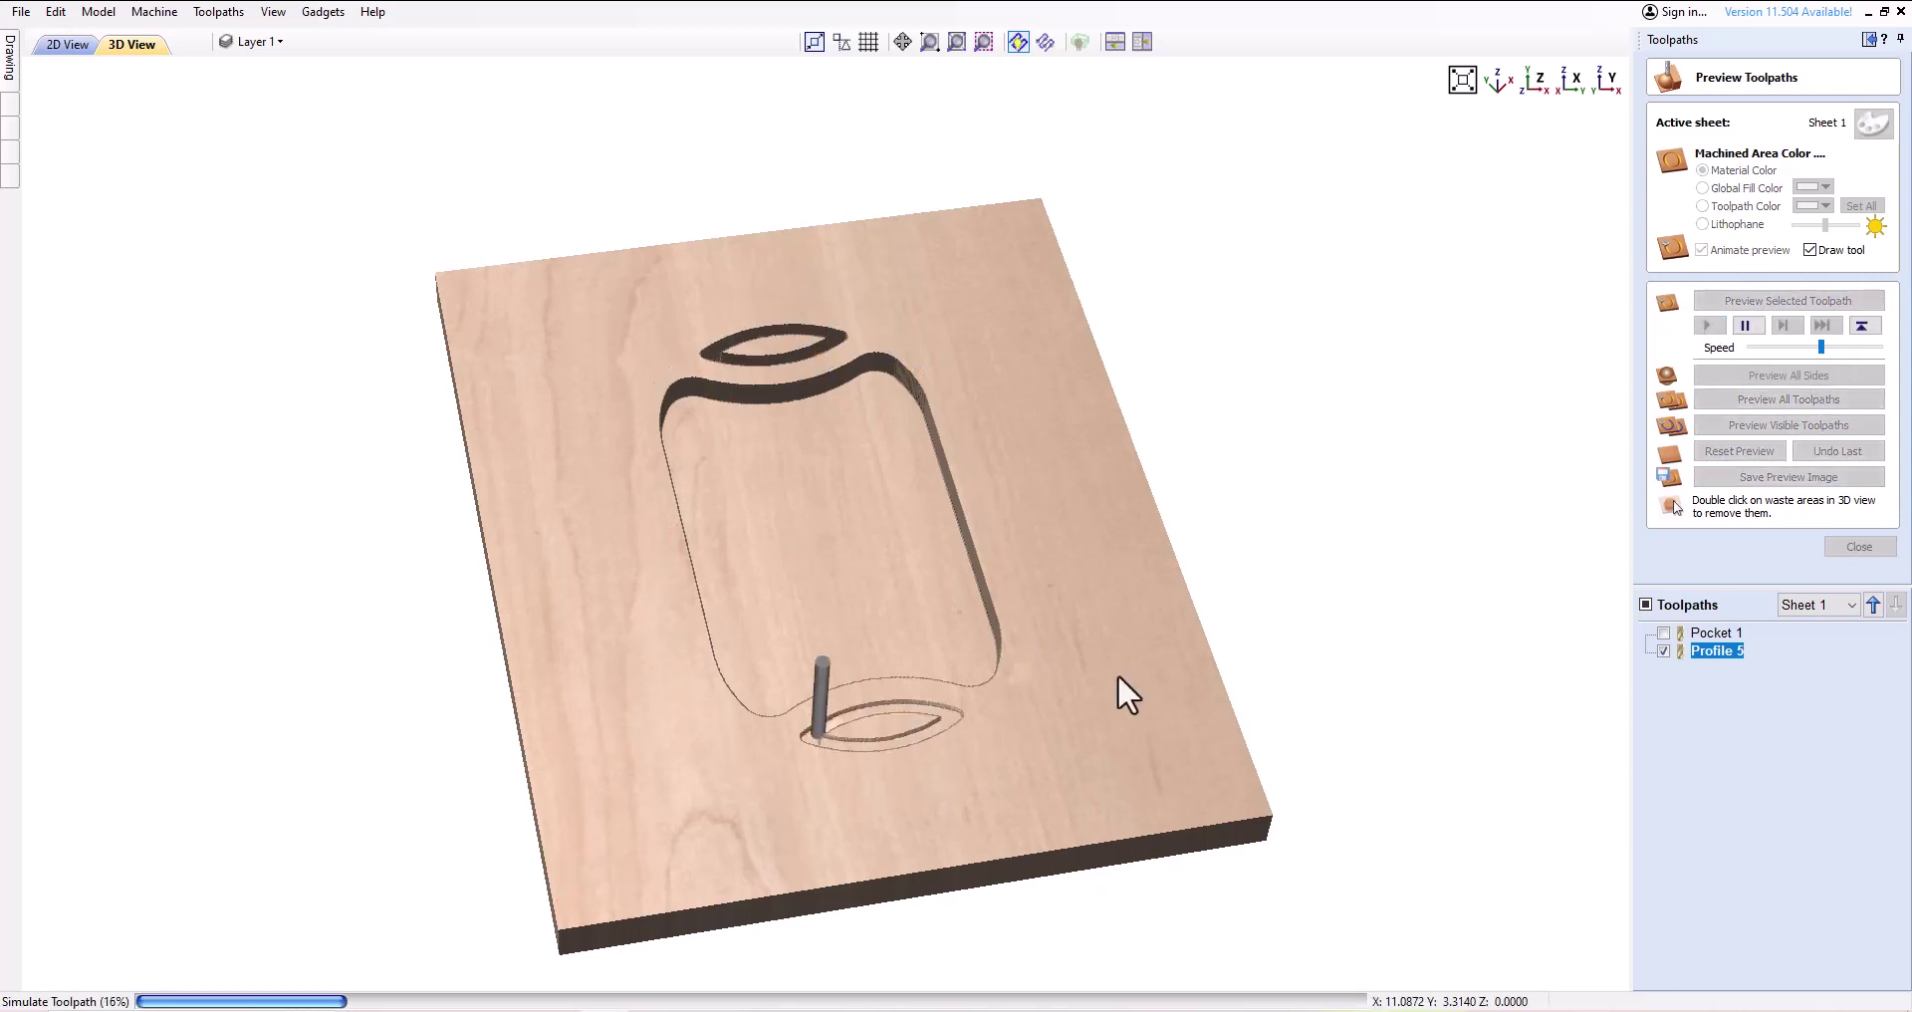
{"action": "left_click_drag", "start_coordinate": [960, 794], "coordinate": [920, 871]}
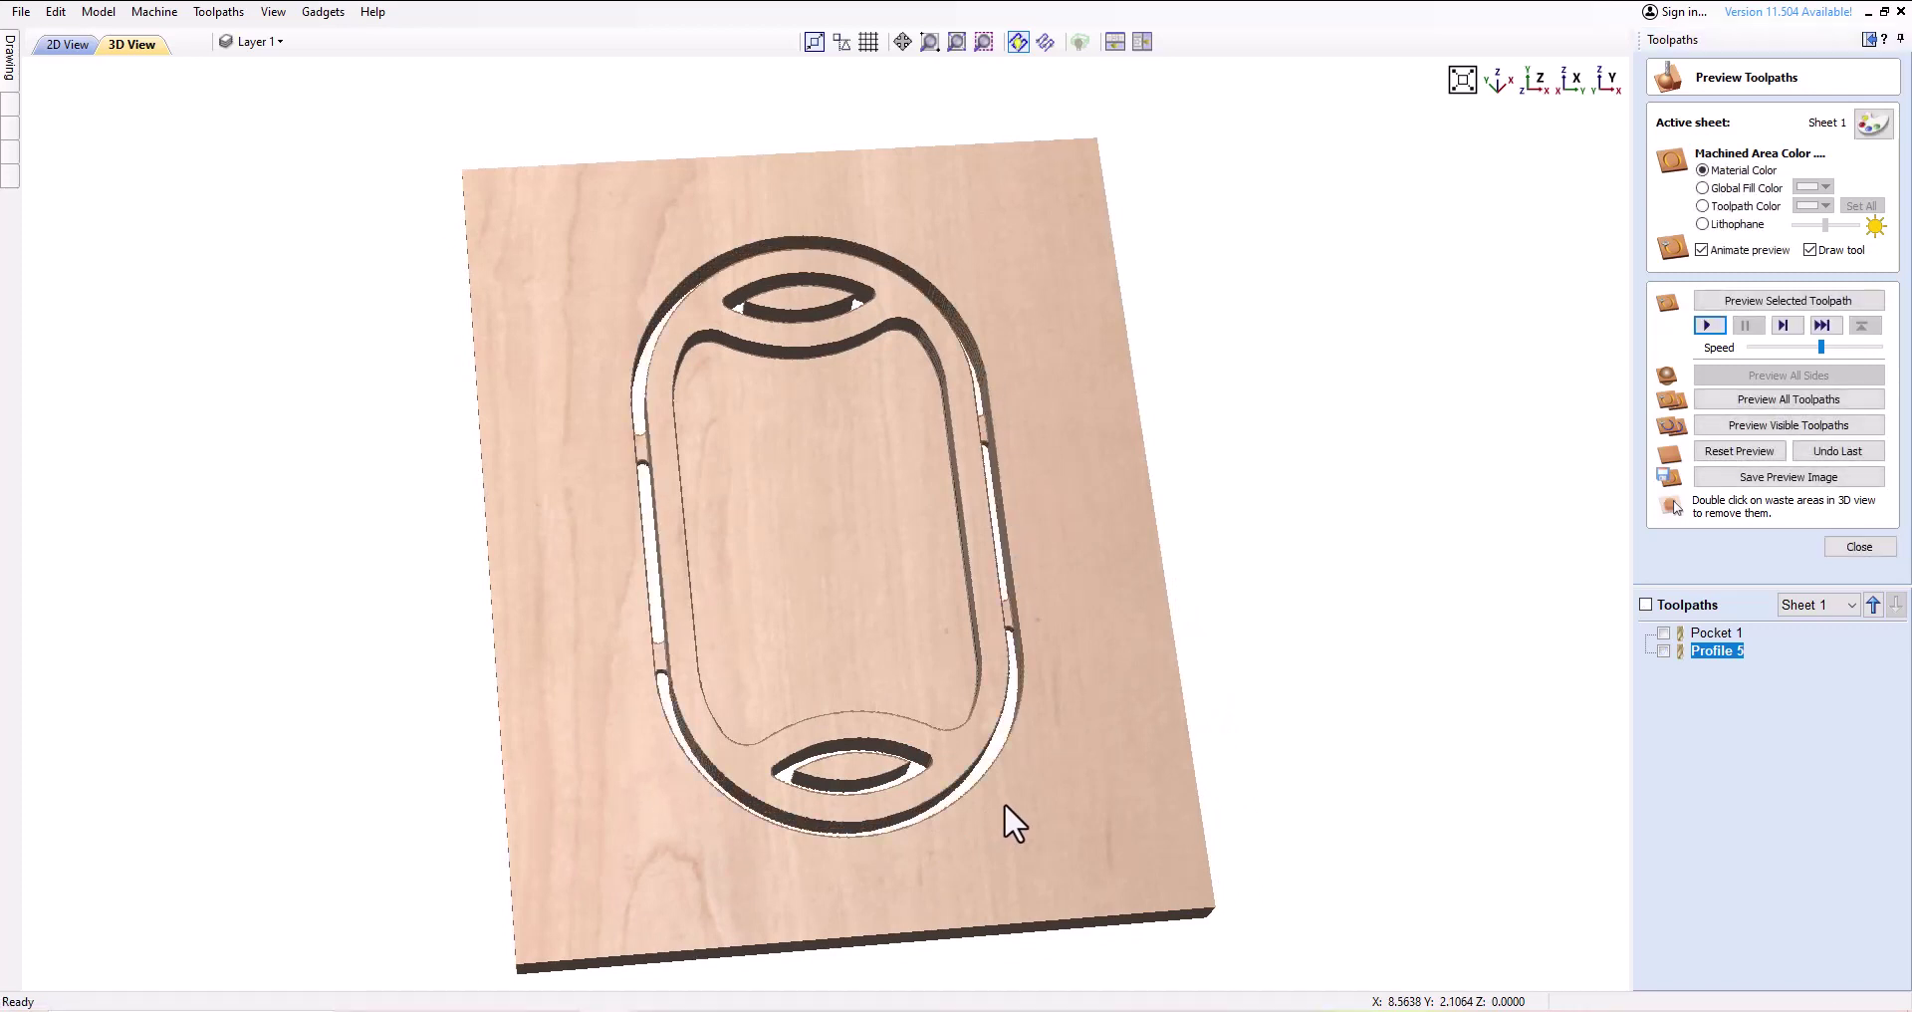
Examine the tabs and the through-cut outline and handle openings from different angles and distances
{"action": "left_click_drag", "start_coordinate": [975, 786], "coordinate": [1032, 537]}
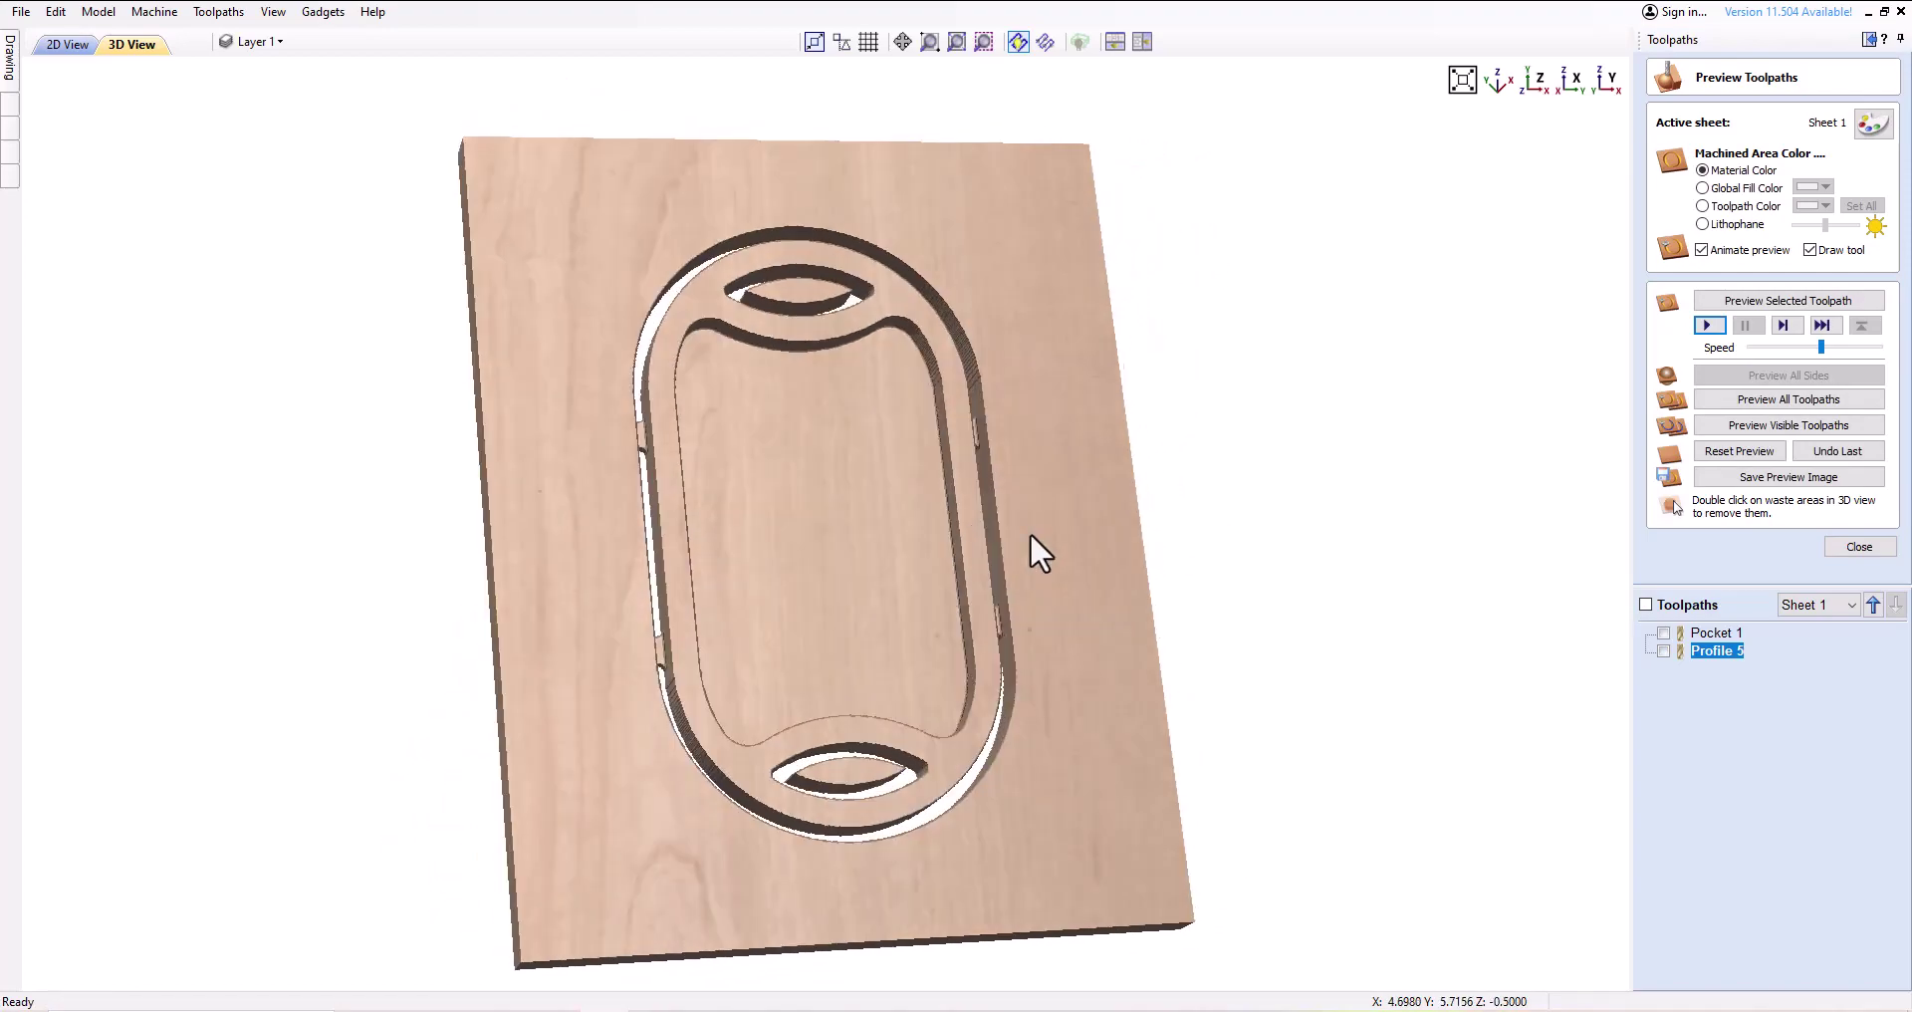
{"action": "scroll", "coordinate": [784, 683], "scroll_direction": "up", "scroll_amount": 3}
{"action": "left_click_drag", "start_coordinate": [784, 681], "coordinate": [755, 749]}
{"action": "scroll", "coordinate": [886, 563], "scroll_direction": "down", "scroll_amount": 3}
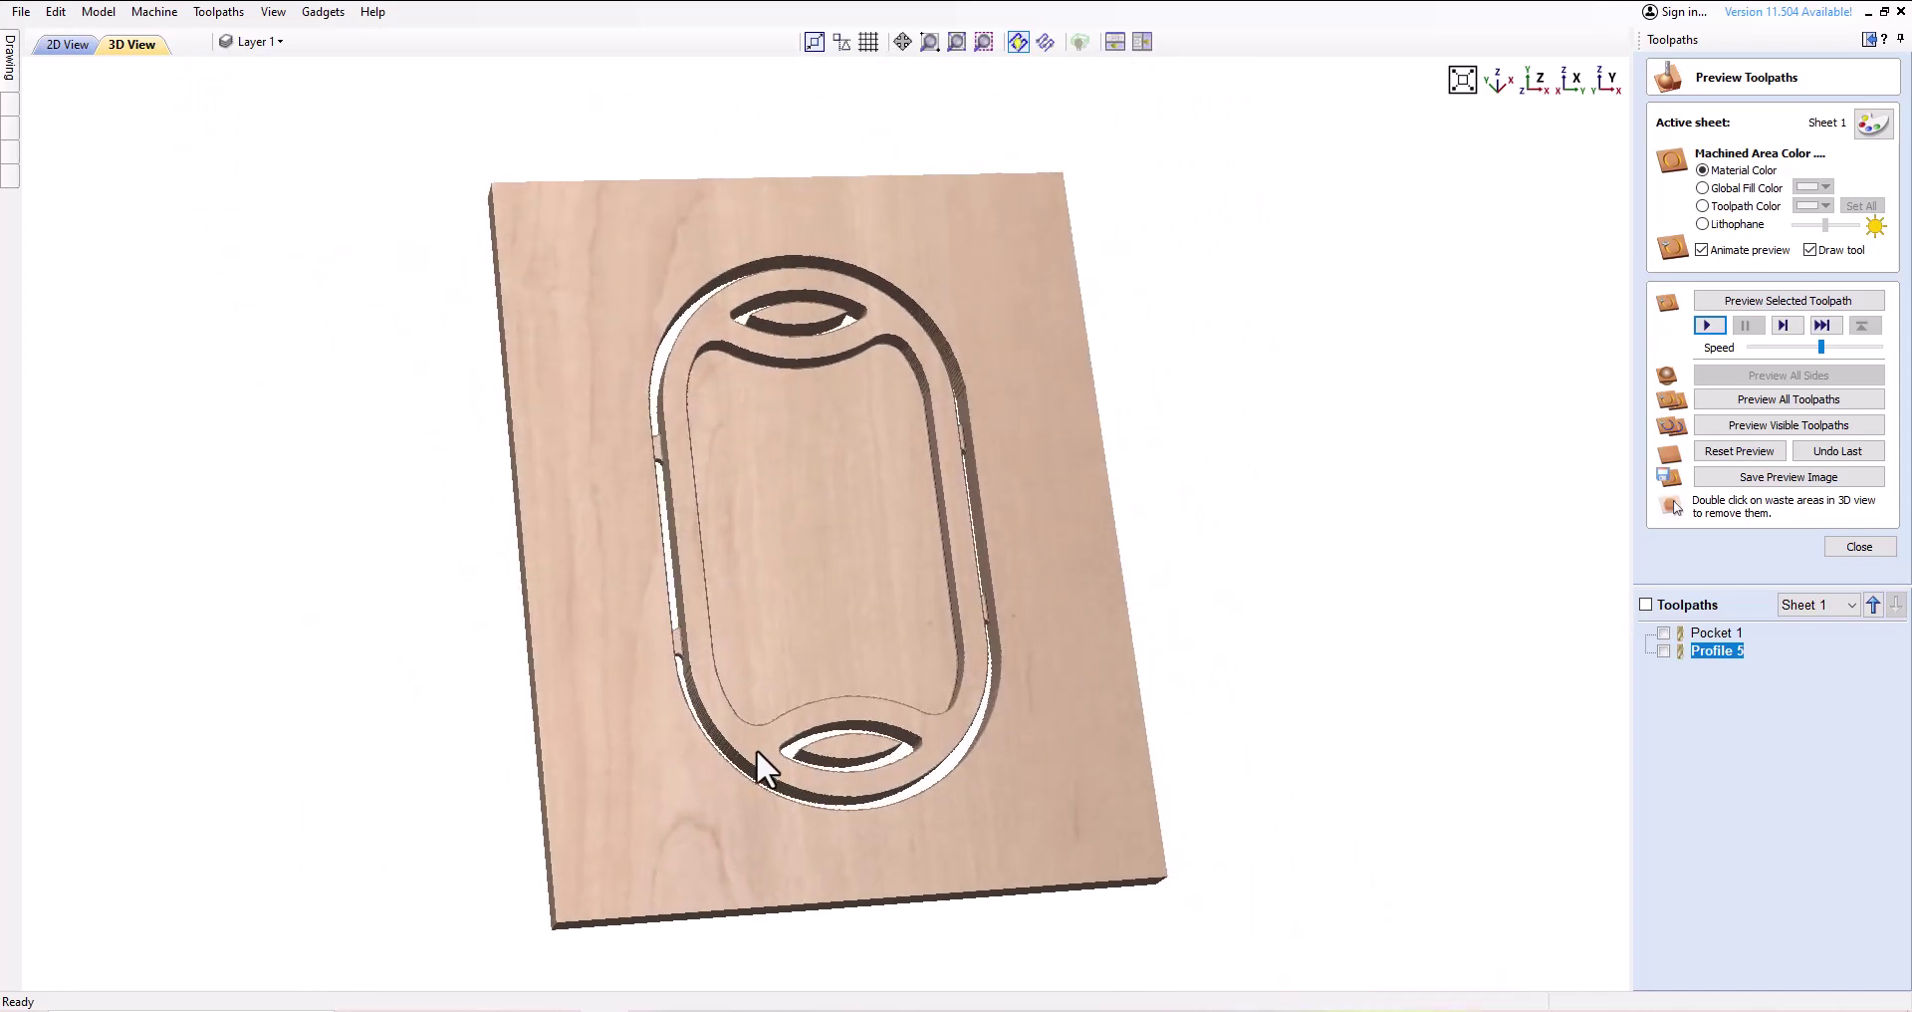
Remove the tabs from the profile toolpath and recalculate it
{"action": "double_click", "coordinate": [1707, 649]}
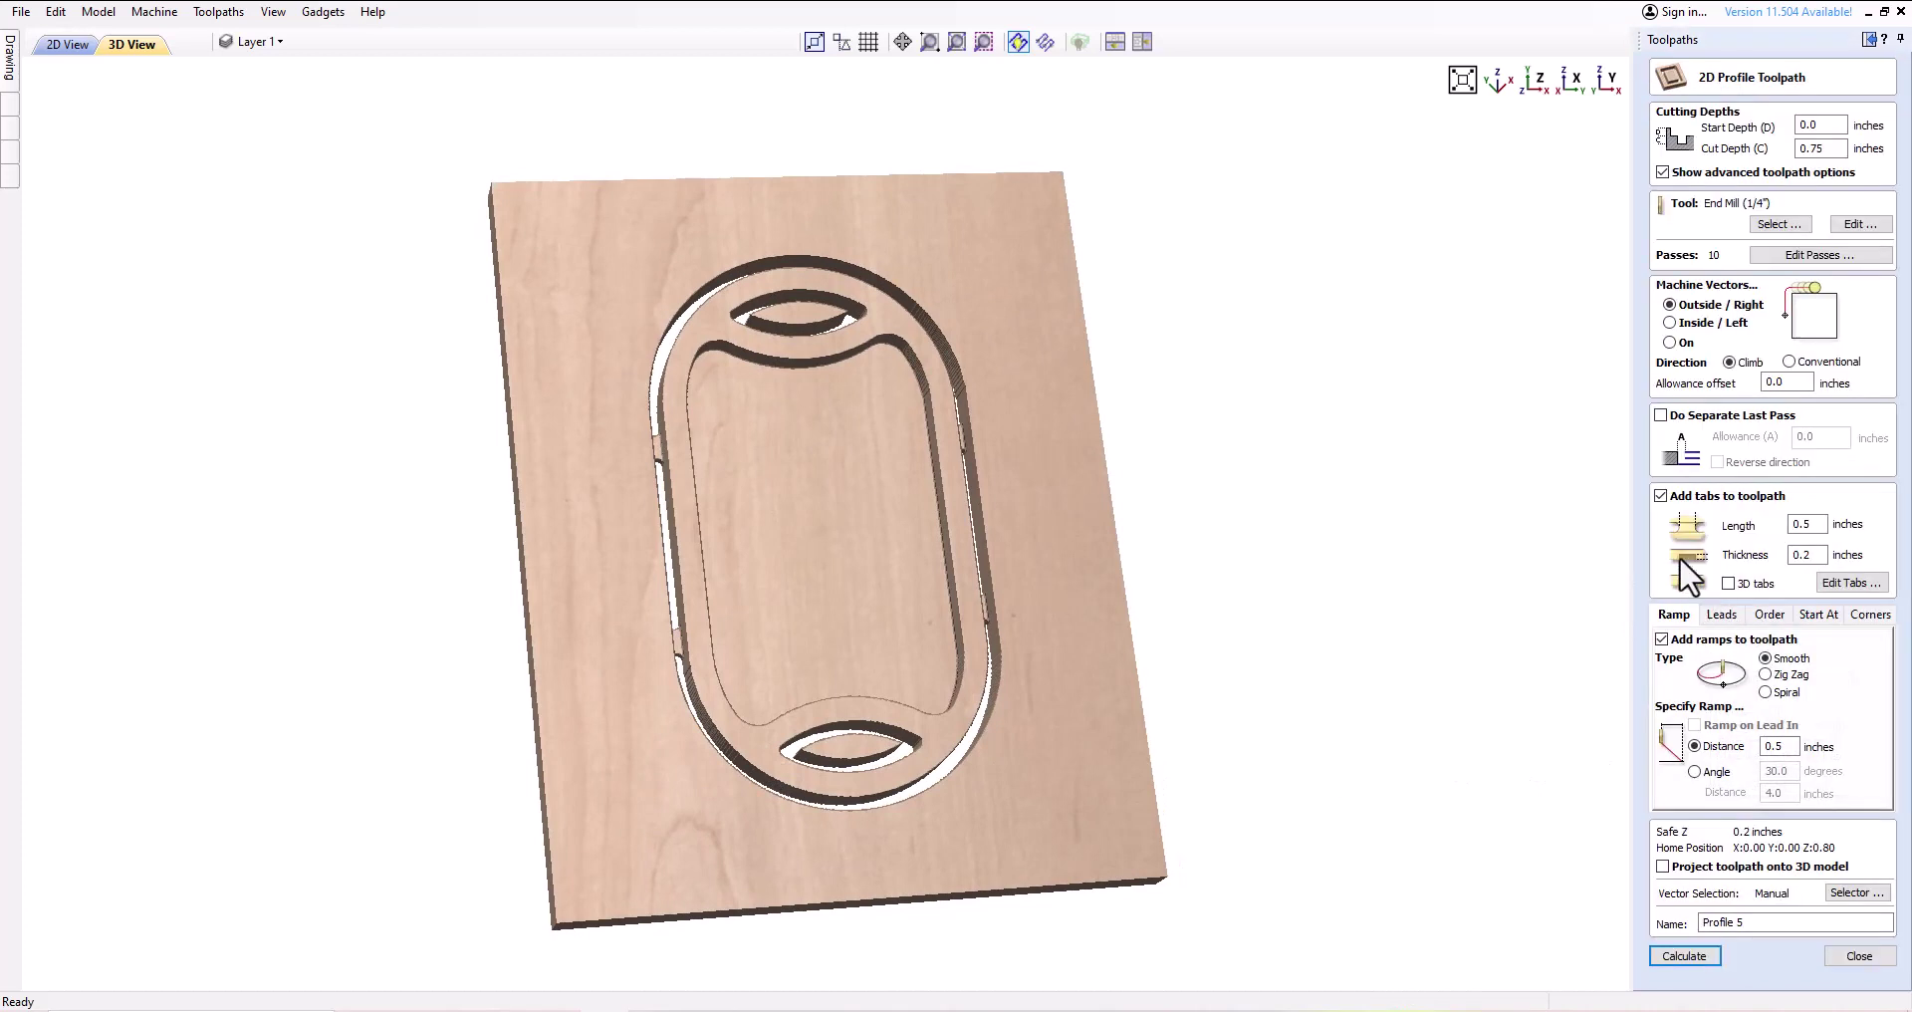
{"action": "left_click", "coordinate": [1661, 495]}
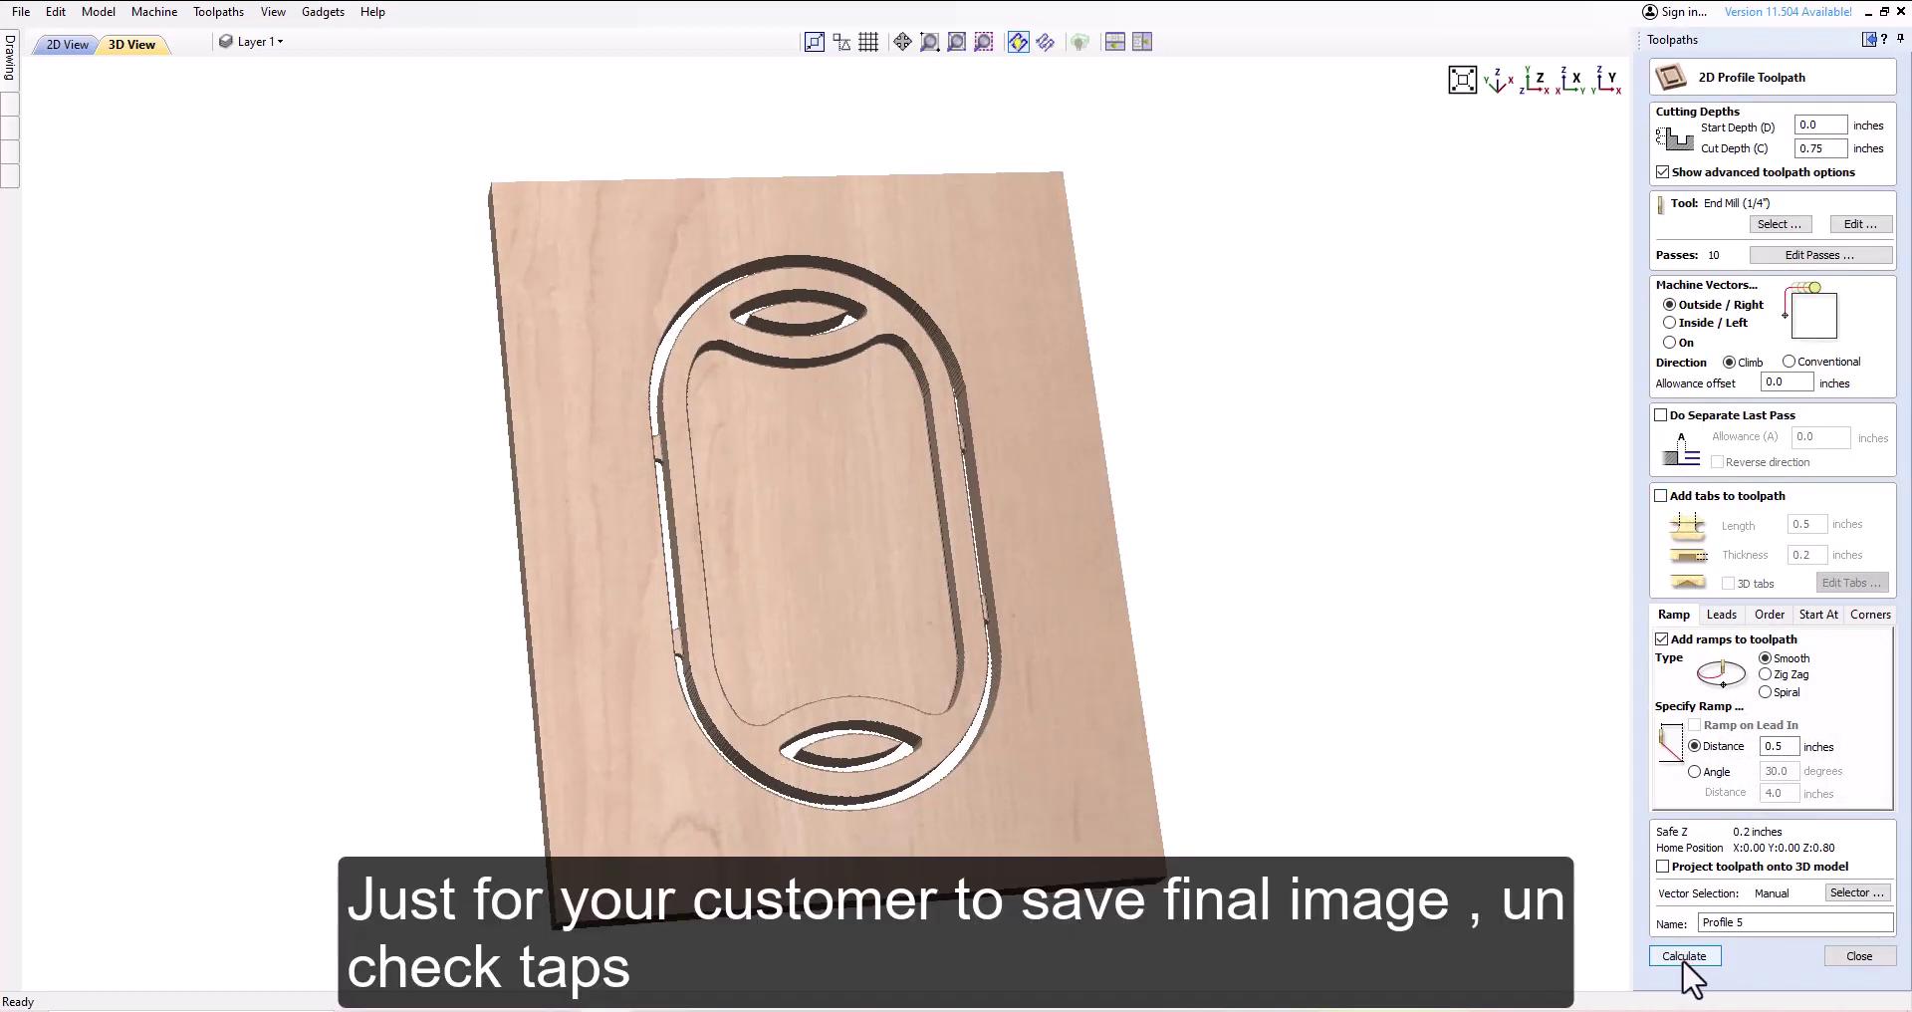
{"action": "left_click", "coordinate": [1683, 956]}
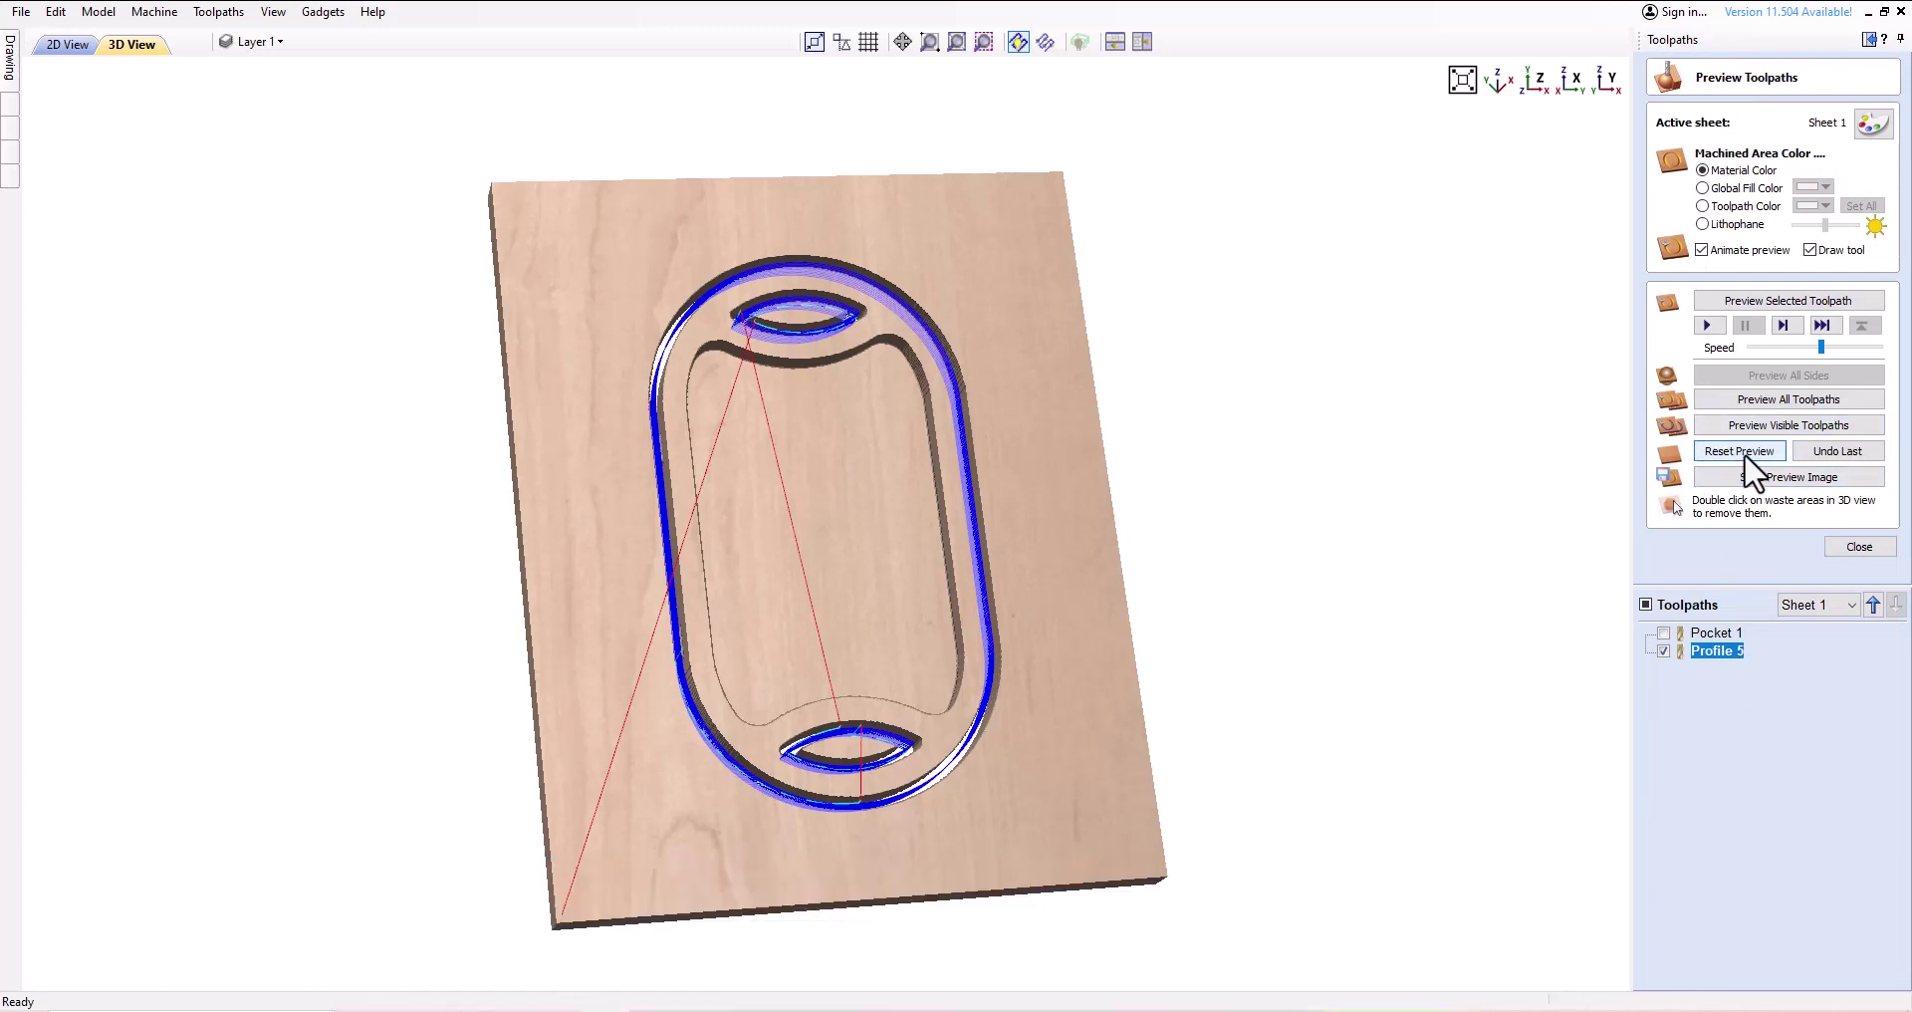
Reset the material preview and simulate all toolpaths at maximum speed
{"action": "left_click", "coordinate": [1743, 452]}
{"action": "left_click", "coordinate": [1777, 402]}
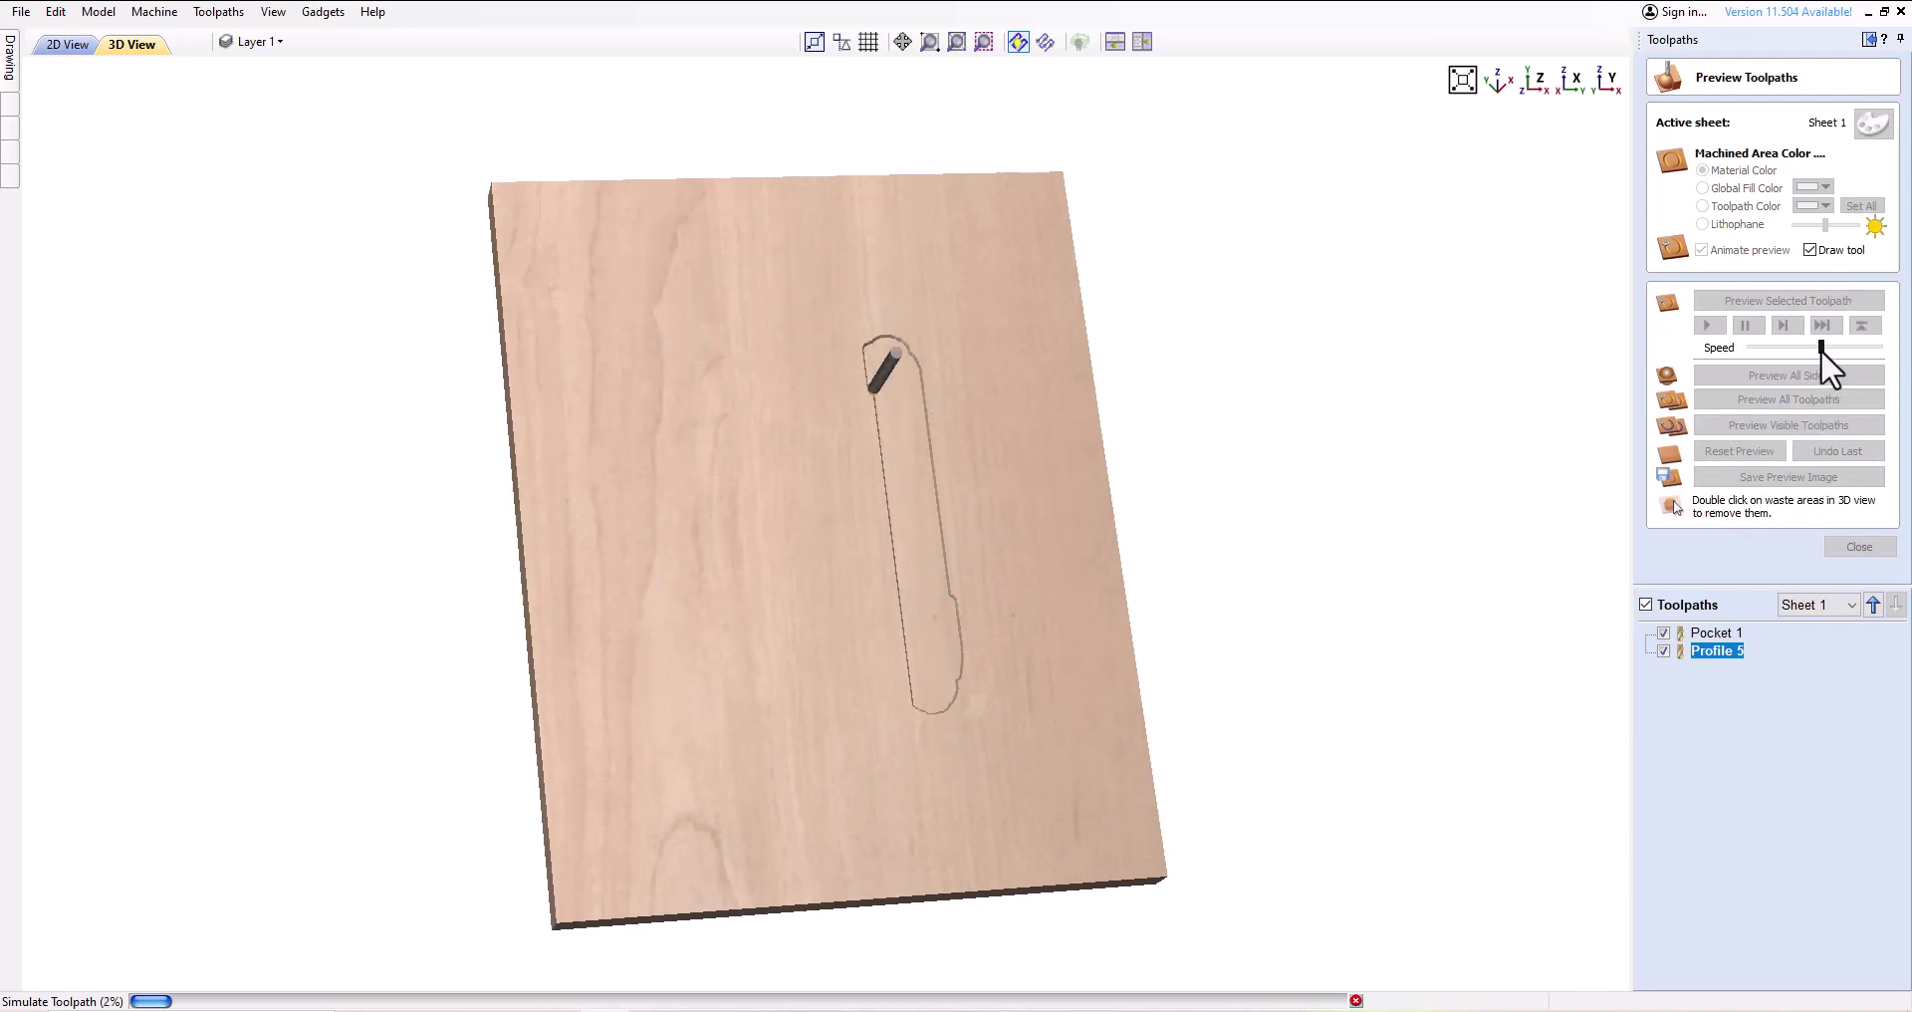
{"action": "left_click_drag", "start_coordinate": [1820, 349], "coordinate": [1879, 348]}
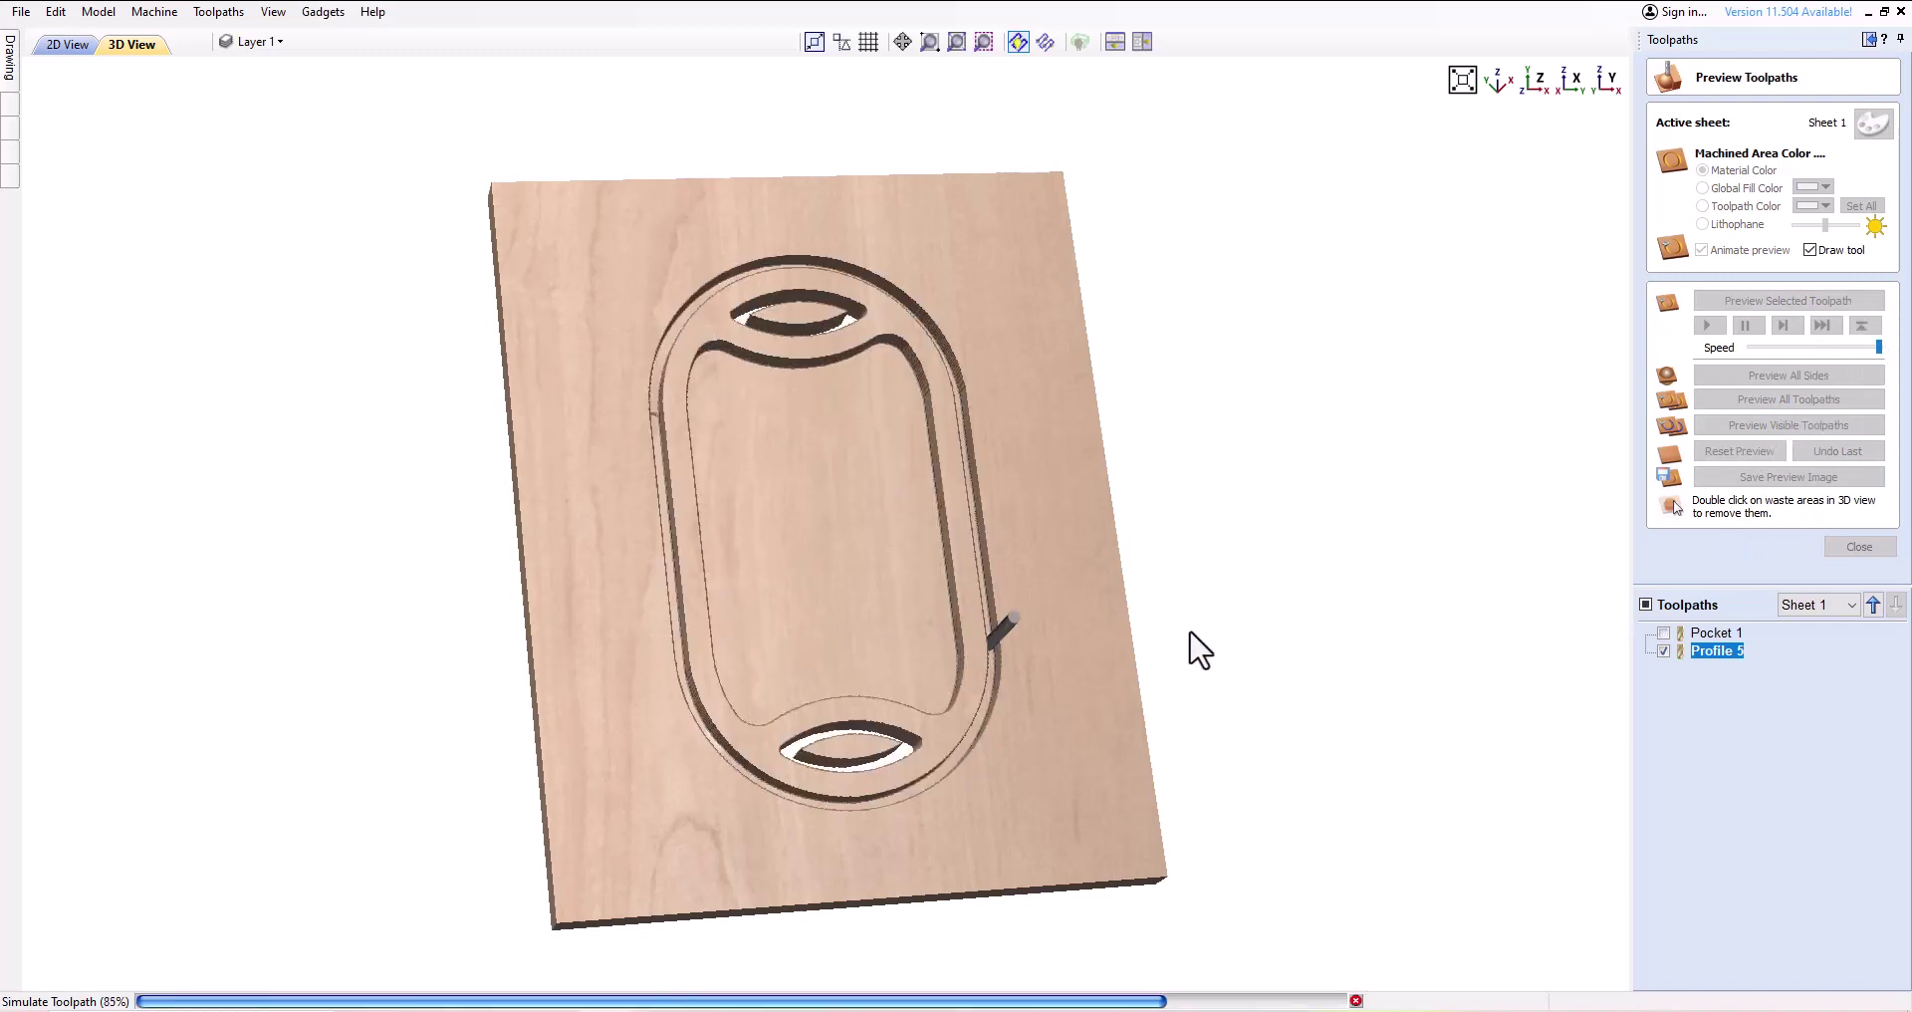
Remove the waste material around the tray and inside both handle openings in the 3D preview
{"action": "double_click", "coordinate": [1047, 606]}
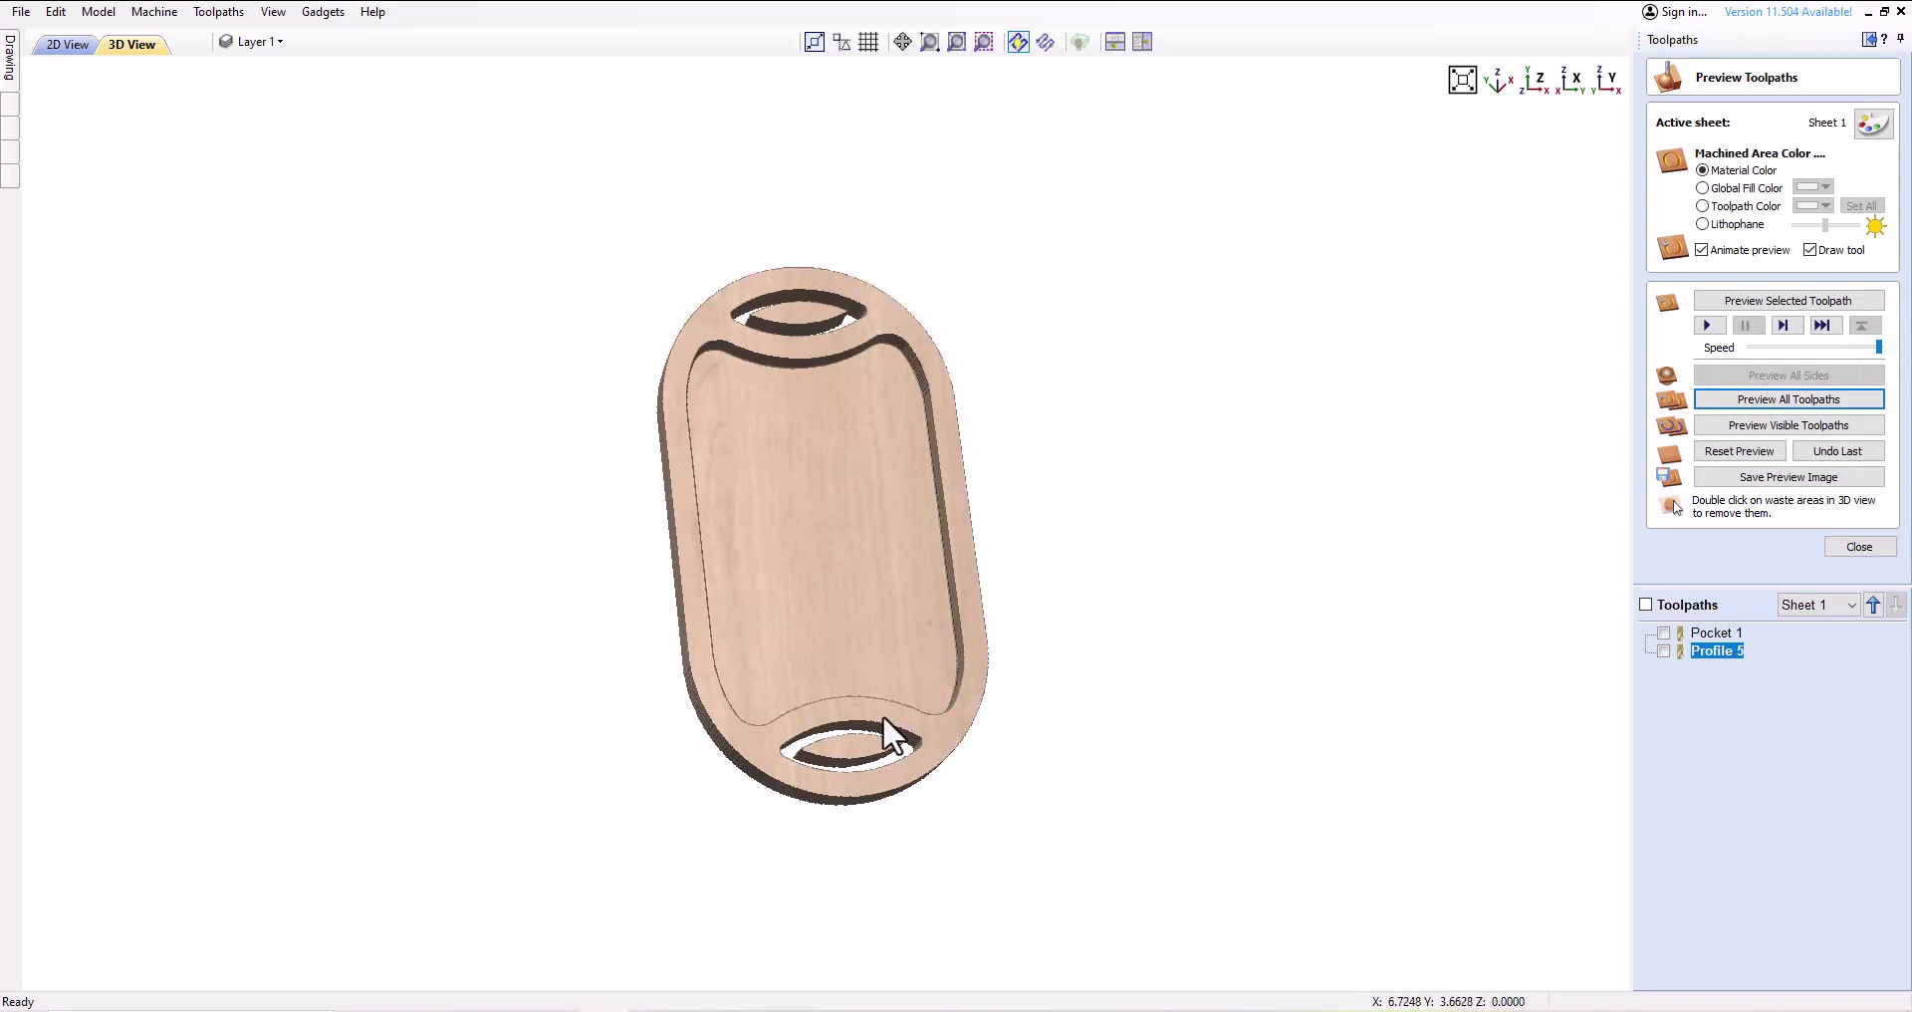
{"action": "double_click", "coordinate": [805, 322]}
{"action": "left_click", "coordinate": [934, 543]}
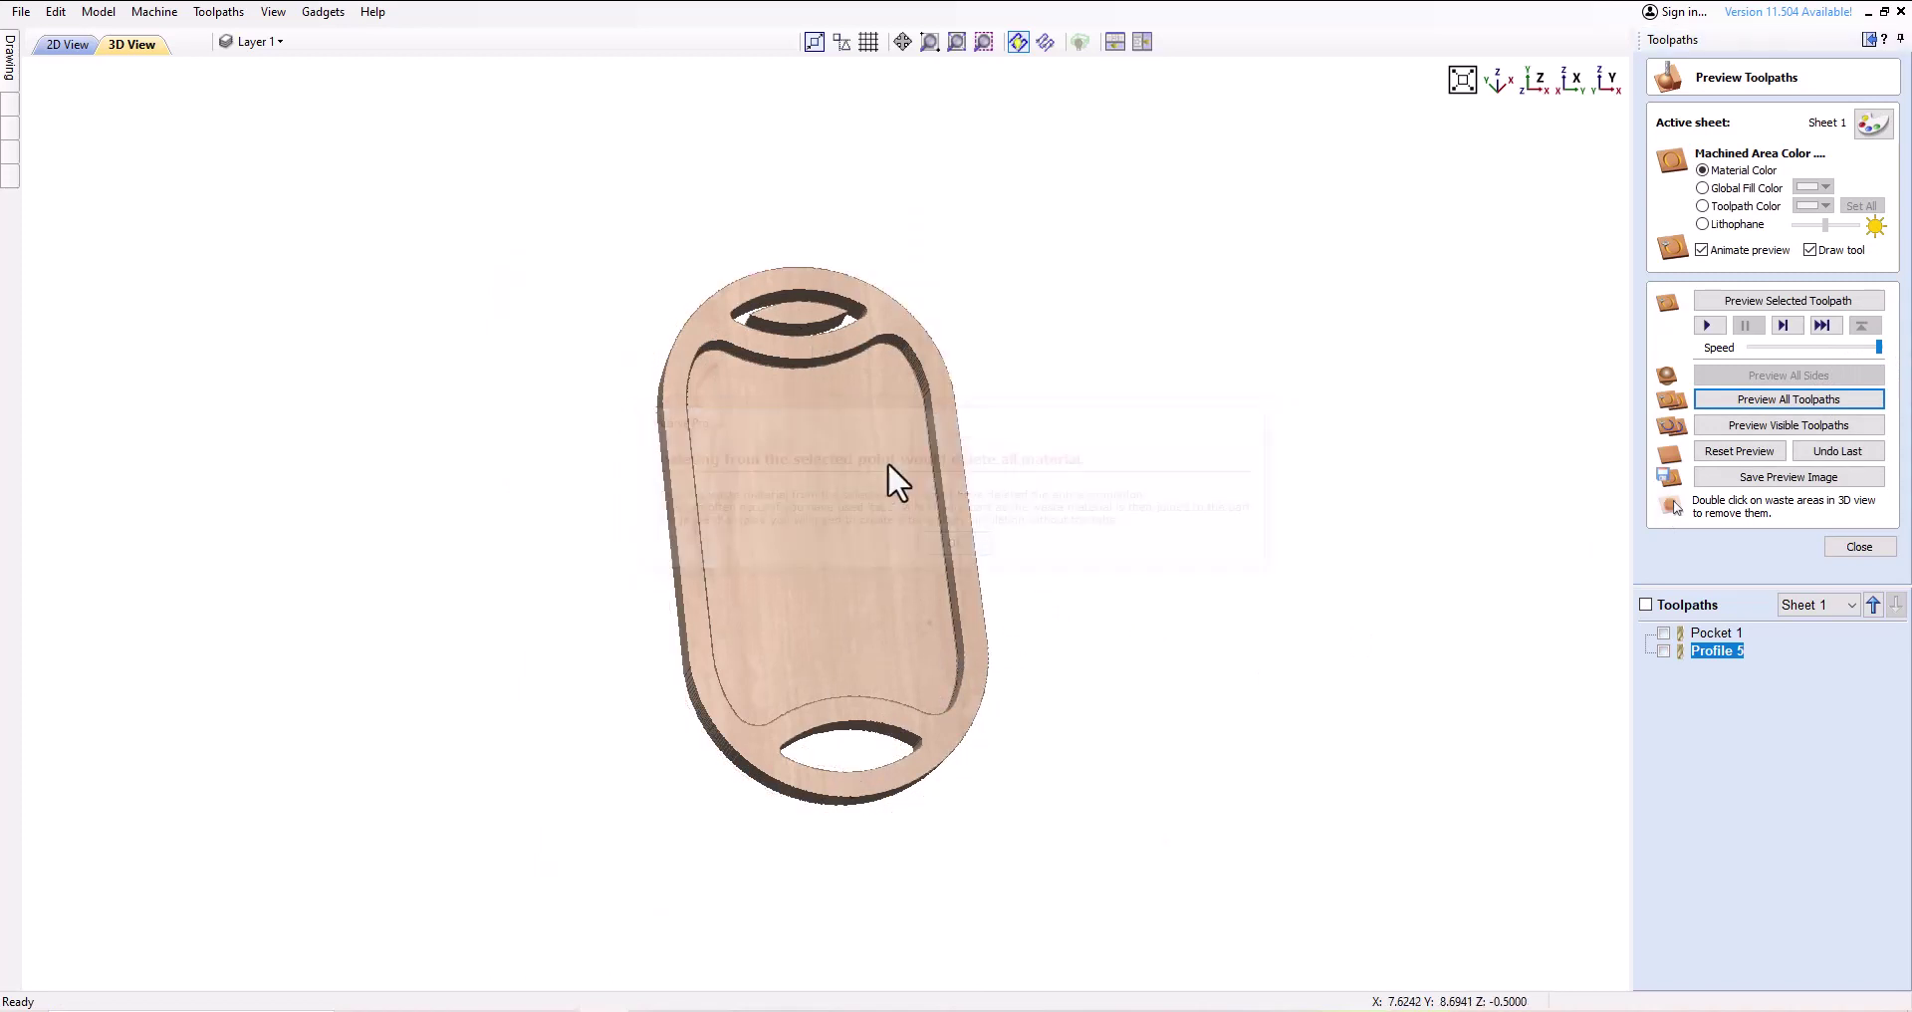
Inspect the finished tray preview, turned diagonally and enlarged
{"action": "left_click_drag", "start_coordinate": [808, 528], "coordinate": [849, 533]}
{"action": "scroll", "coordinate": [851, 518], "scroll_direction": "up", "scroll_amount": 3}
{"action": "left_click_drag", "start_coordinate": [845, 670], "coordinate": [1153, 750]}
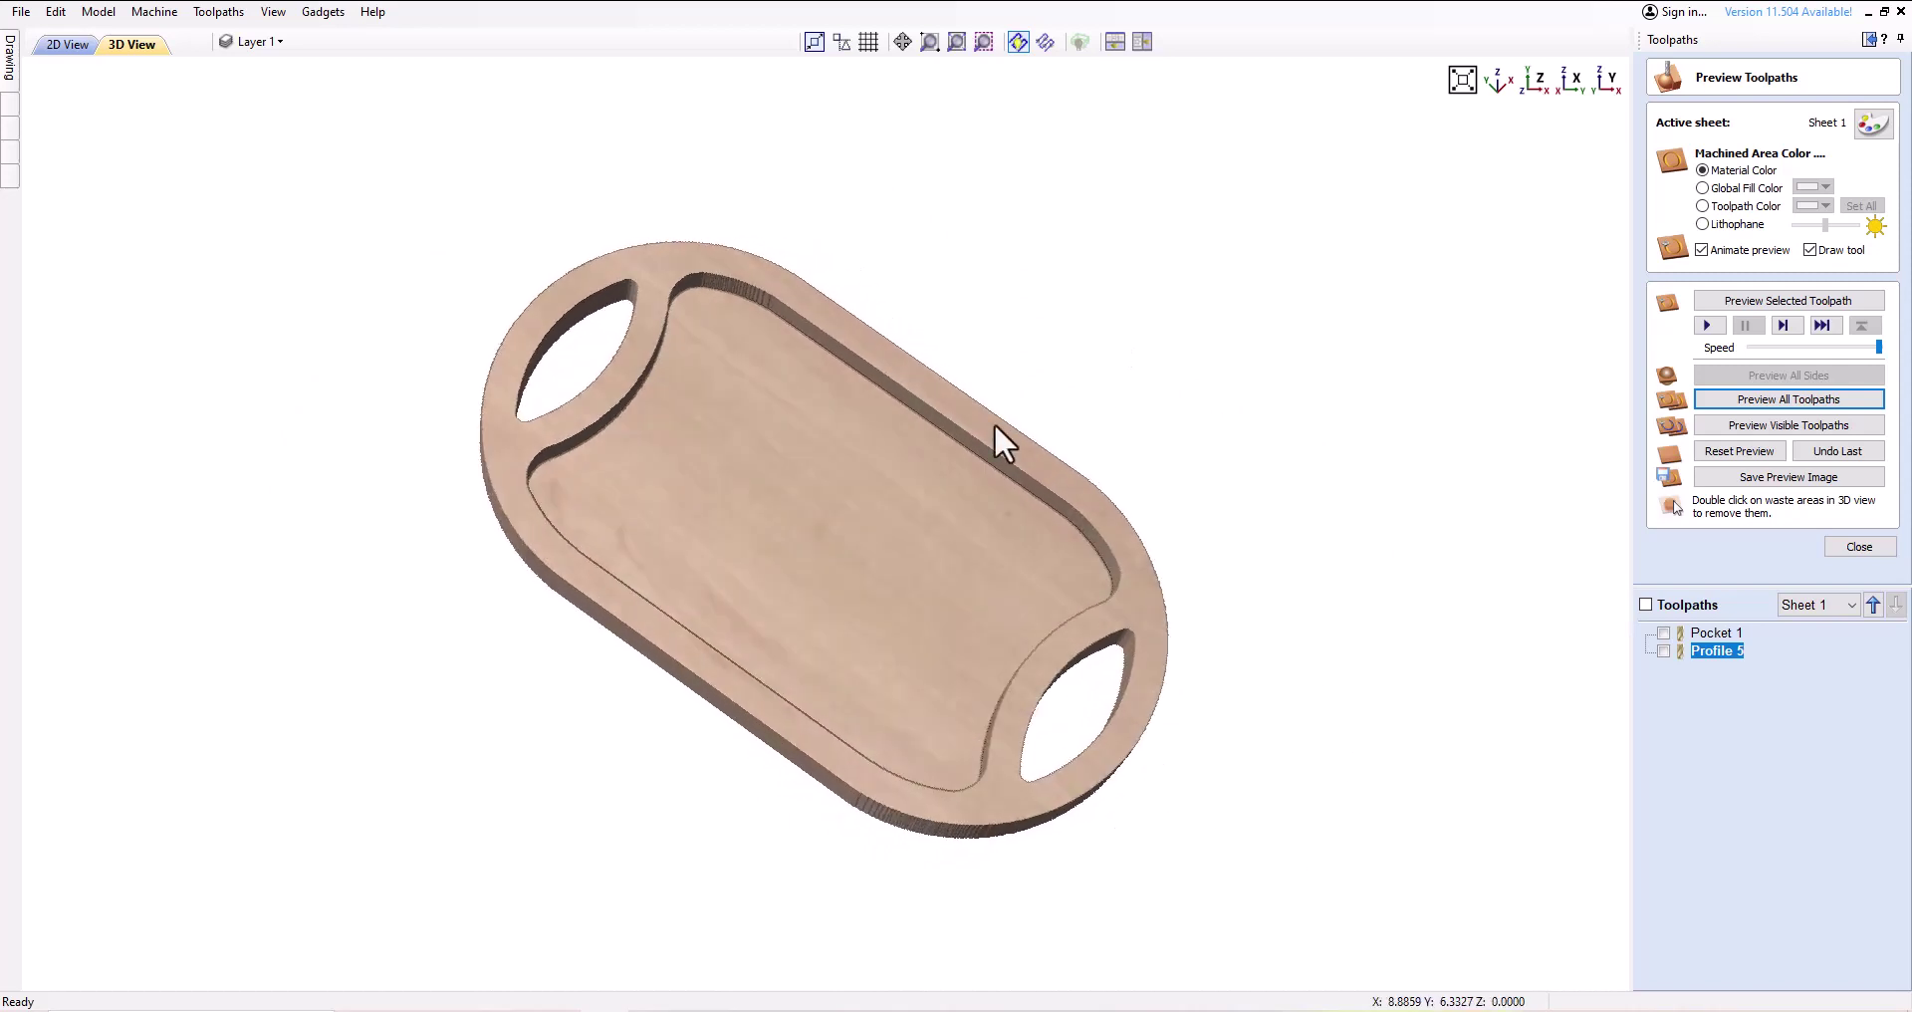
{"action": "scroll", "coordinate": [838, 474], "scroll_direction": "up", "scroll_amount": 2}
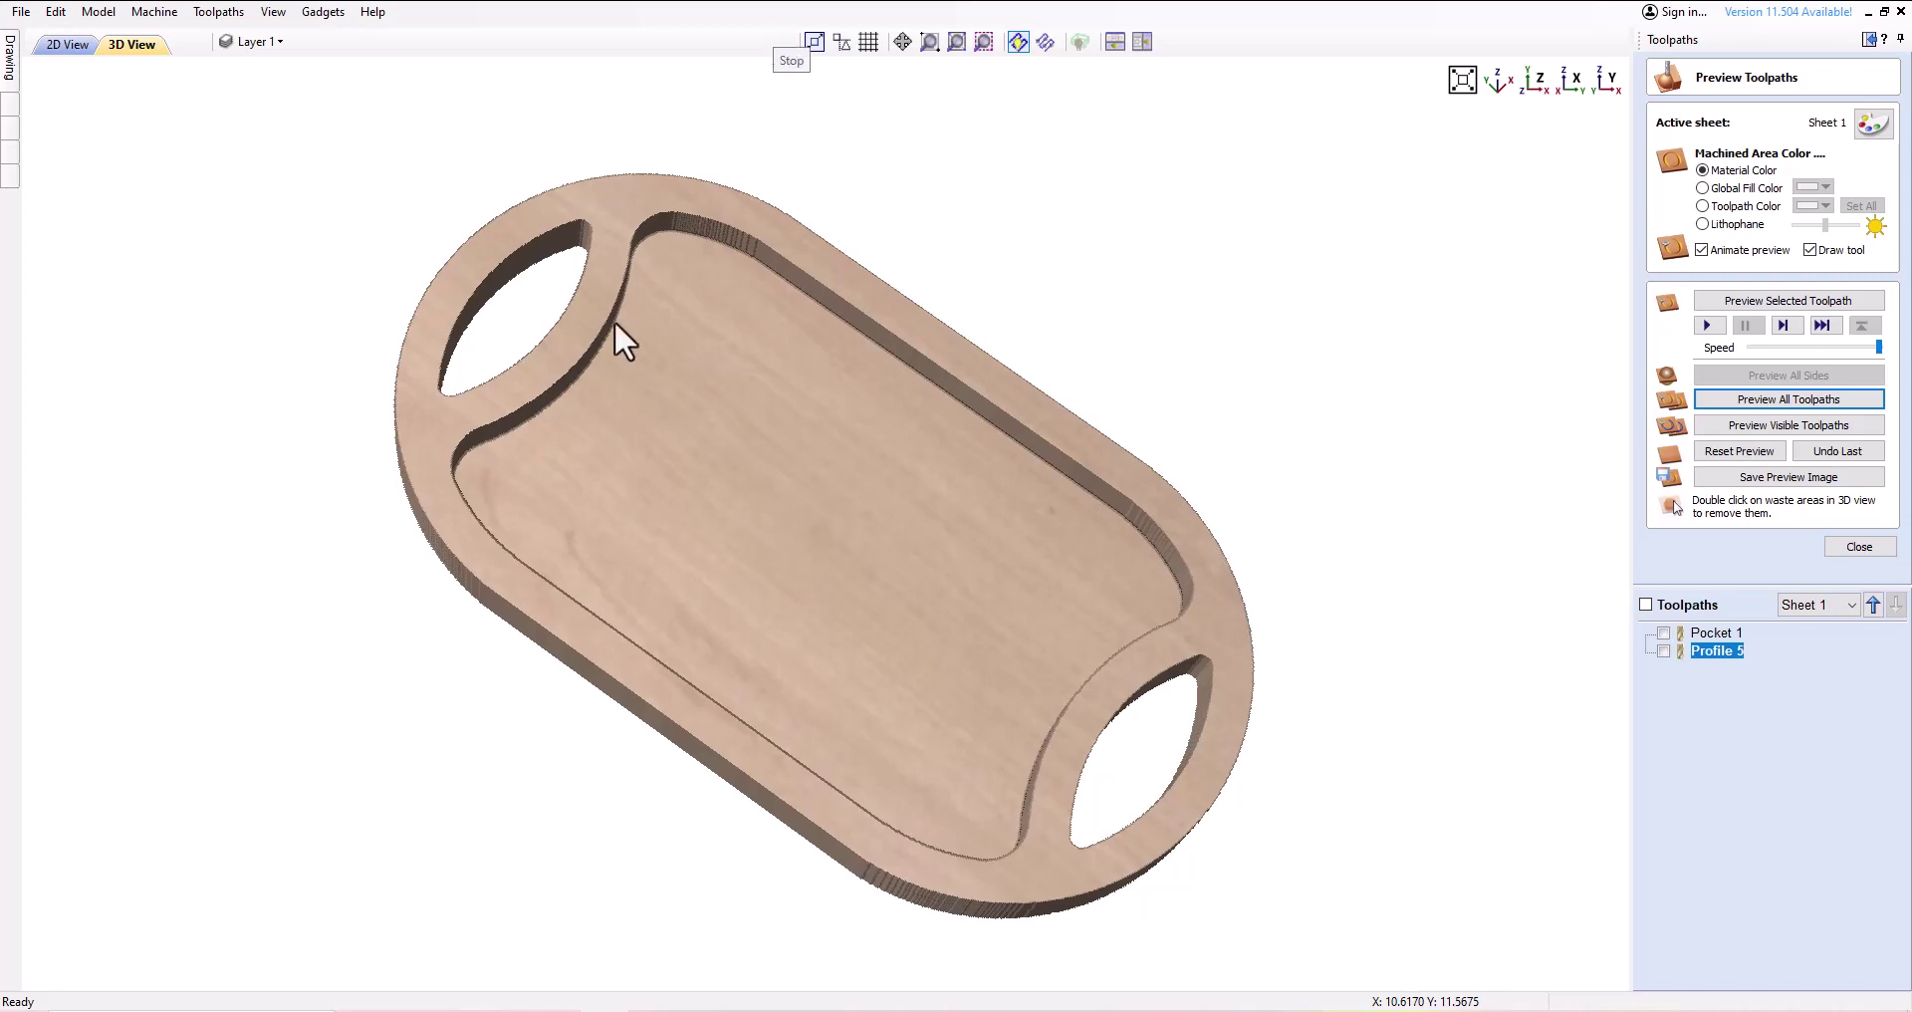
Place the Celebrate clipart from Stylized Words in the middle of the tray in the 2D view and rotate it 90 degrees
{"action": "key", "text": "F2"}
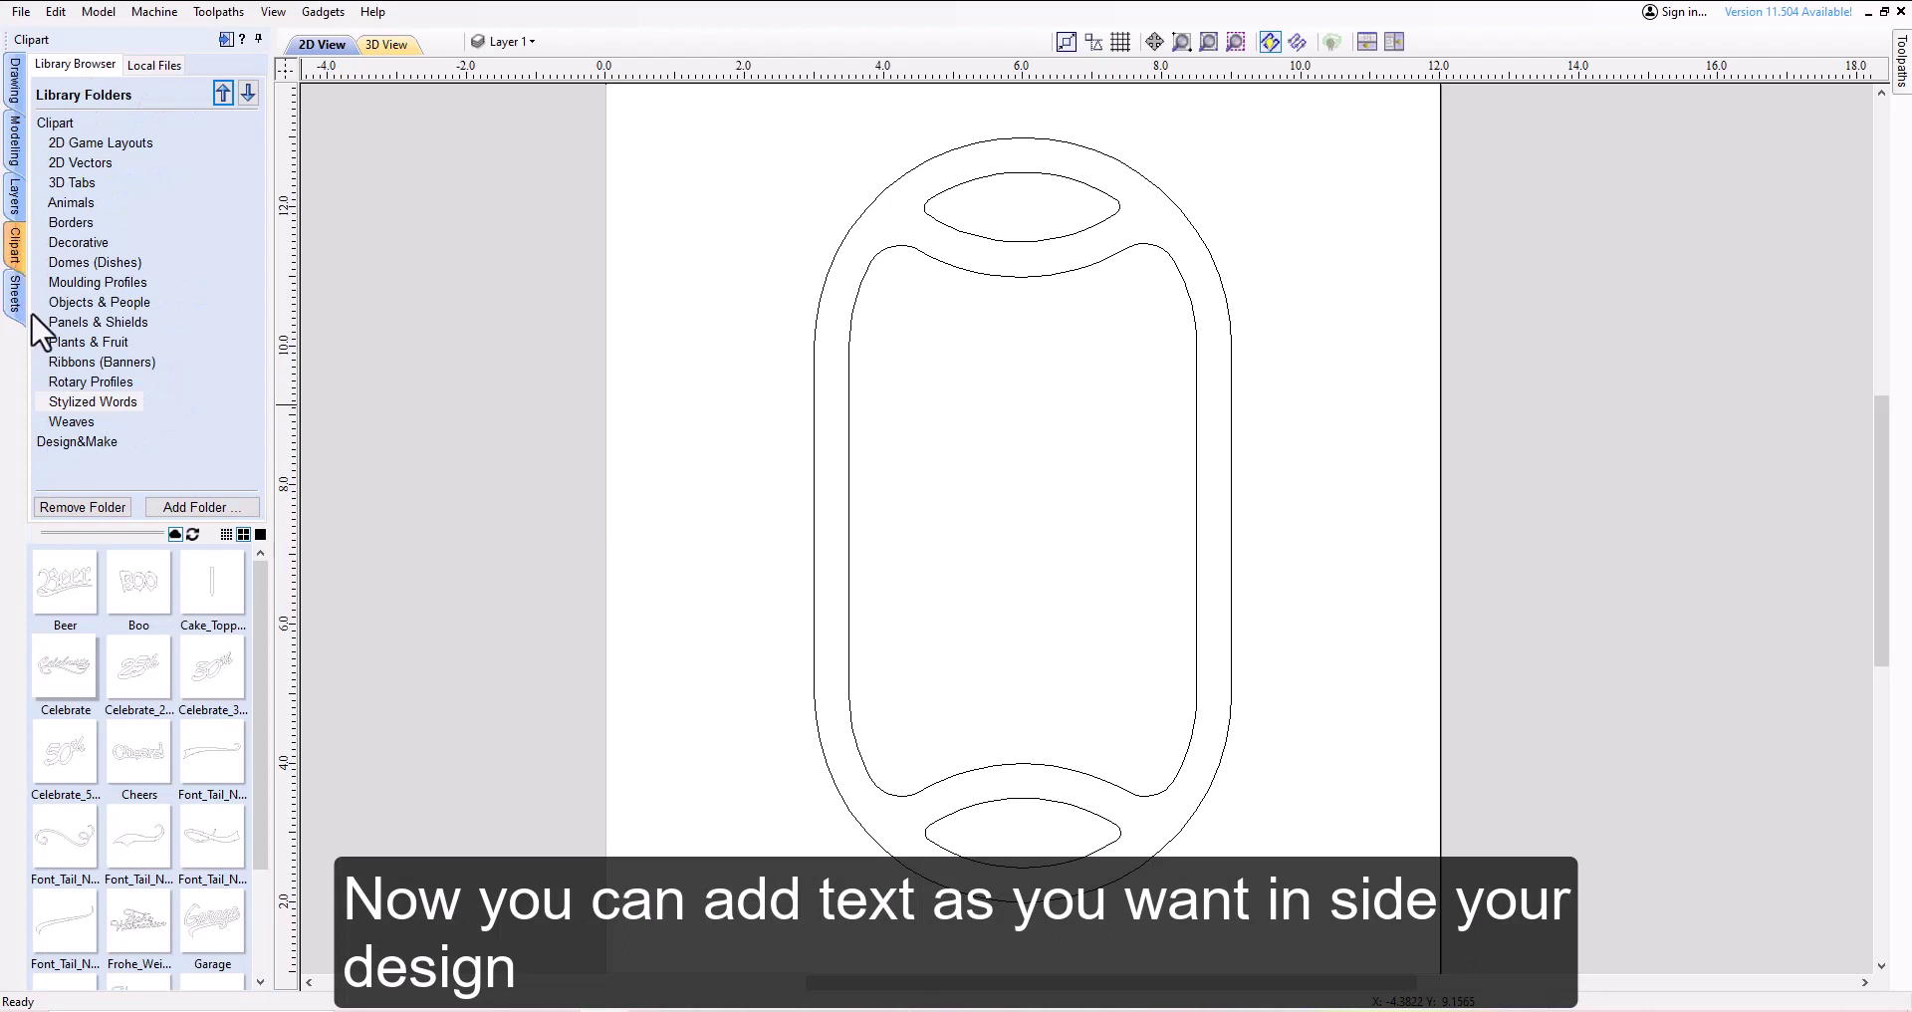
{"action": "left_click_drag", "start_coordinate": [66, 676], "coordinate": [1026, 506]}
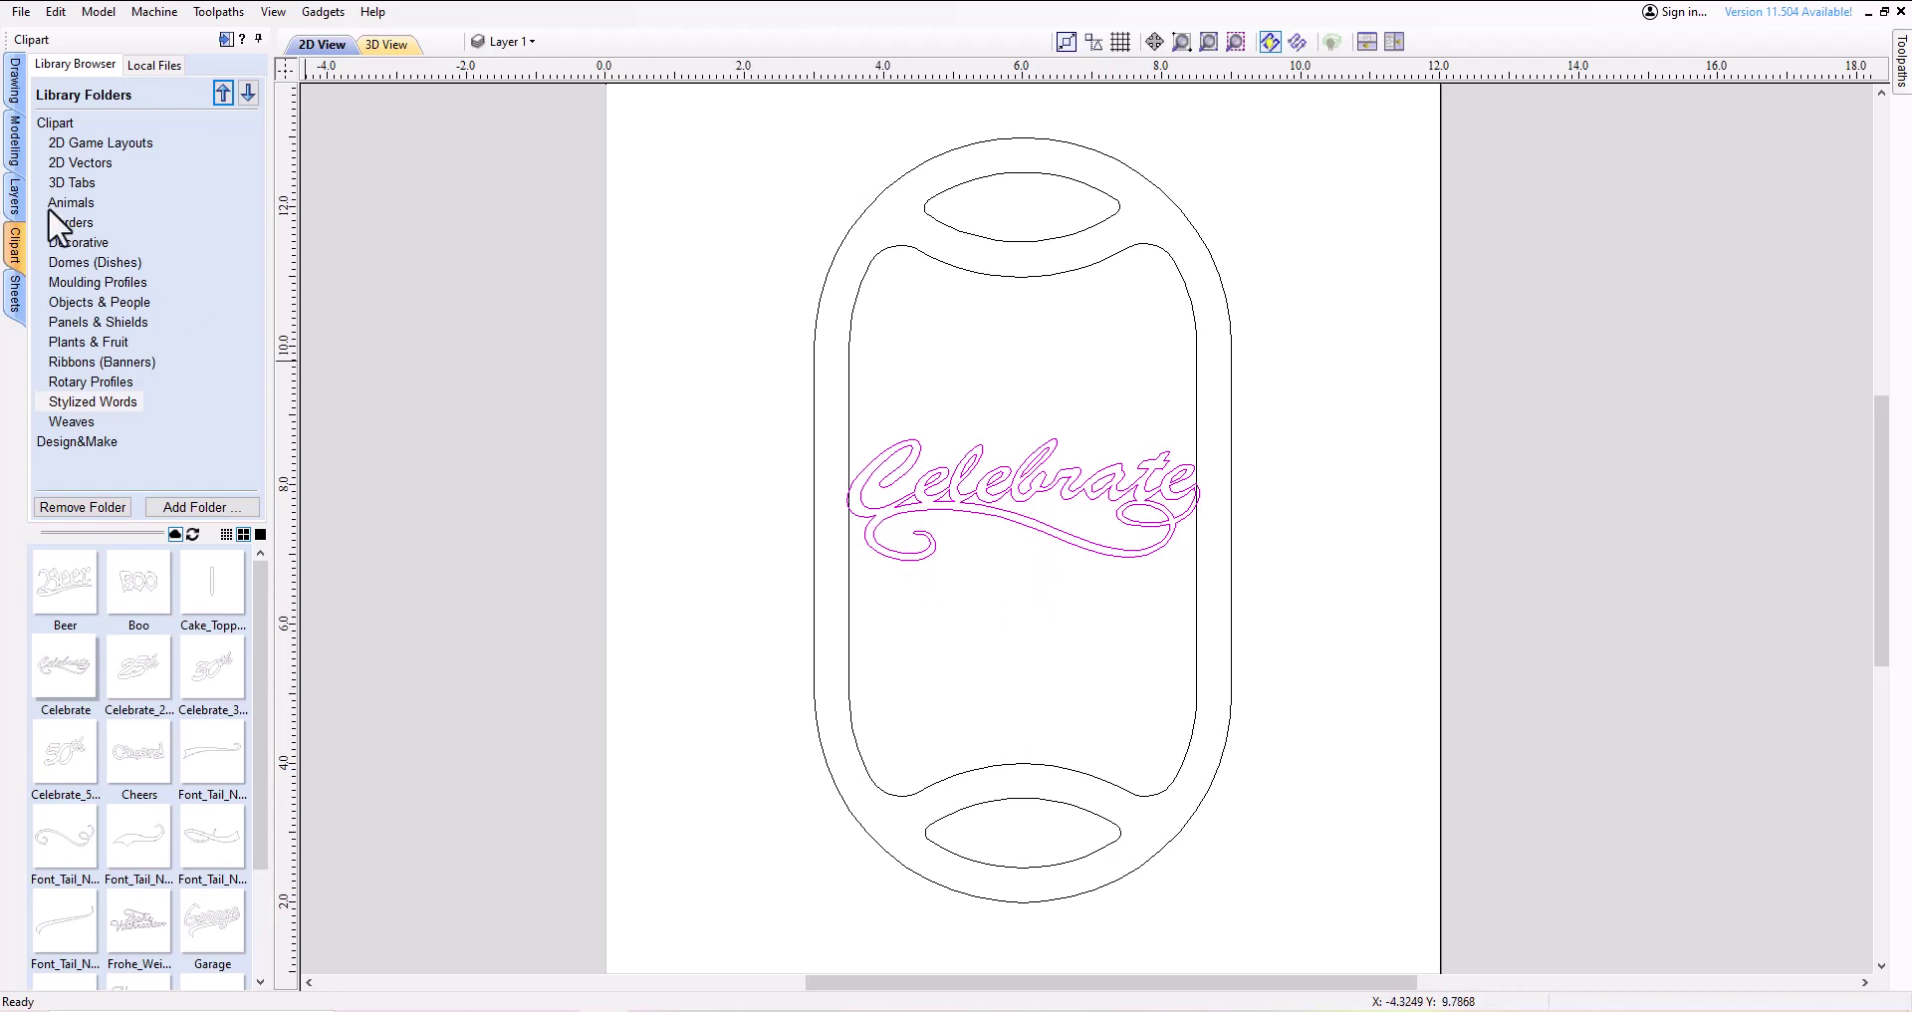
{"action": "left_click", "coordinate": [15, 86]}
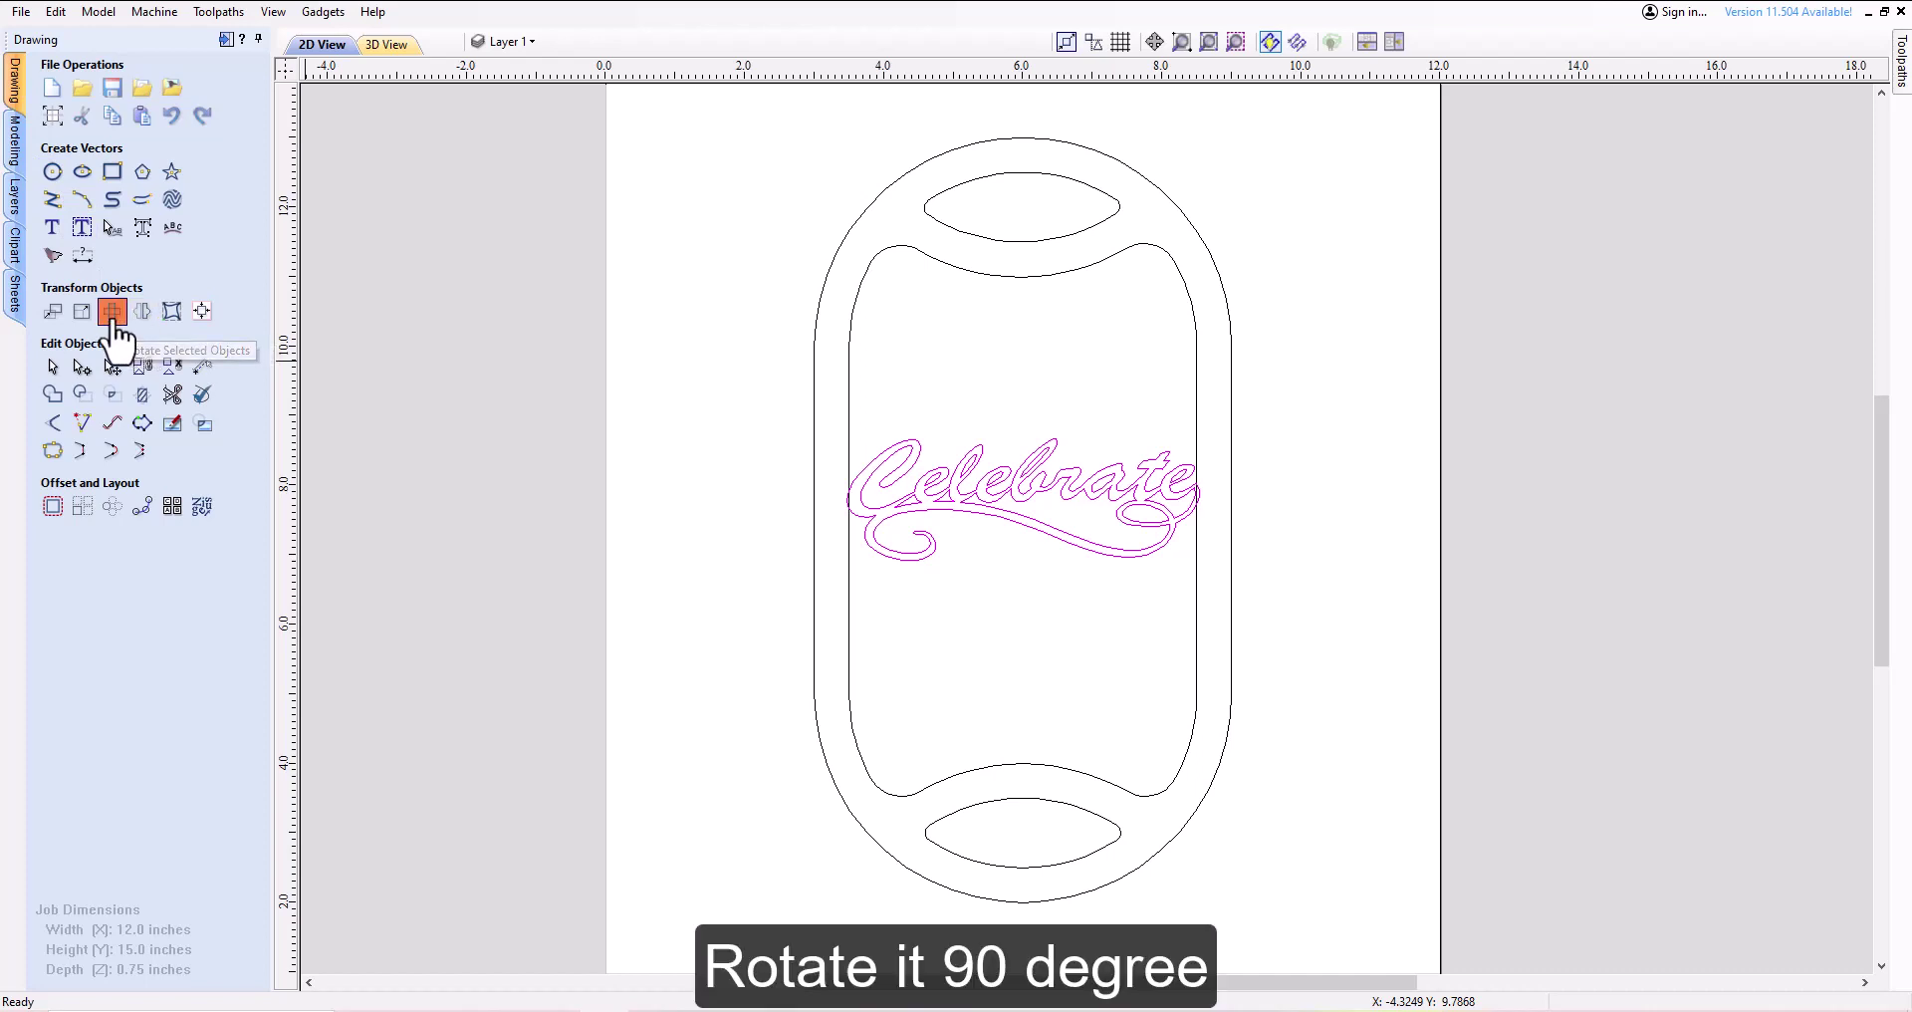
{"action": "left_click", "coordinate": [113, 311]}
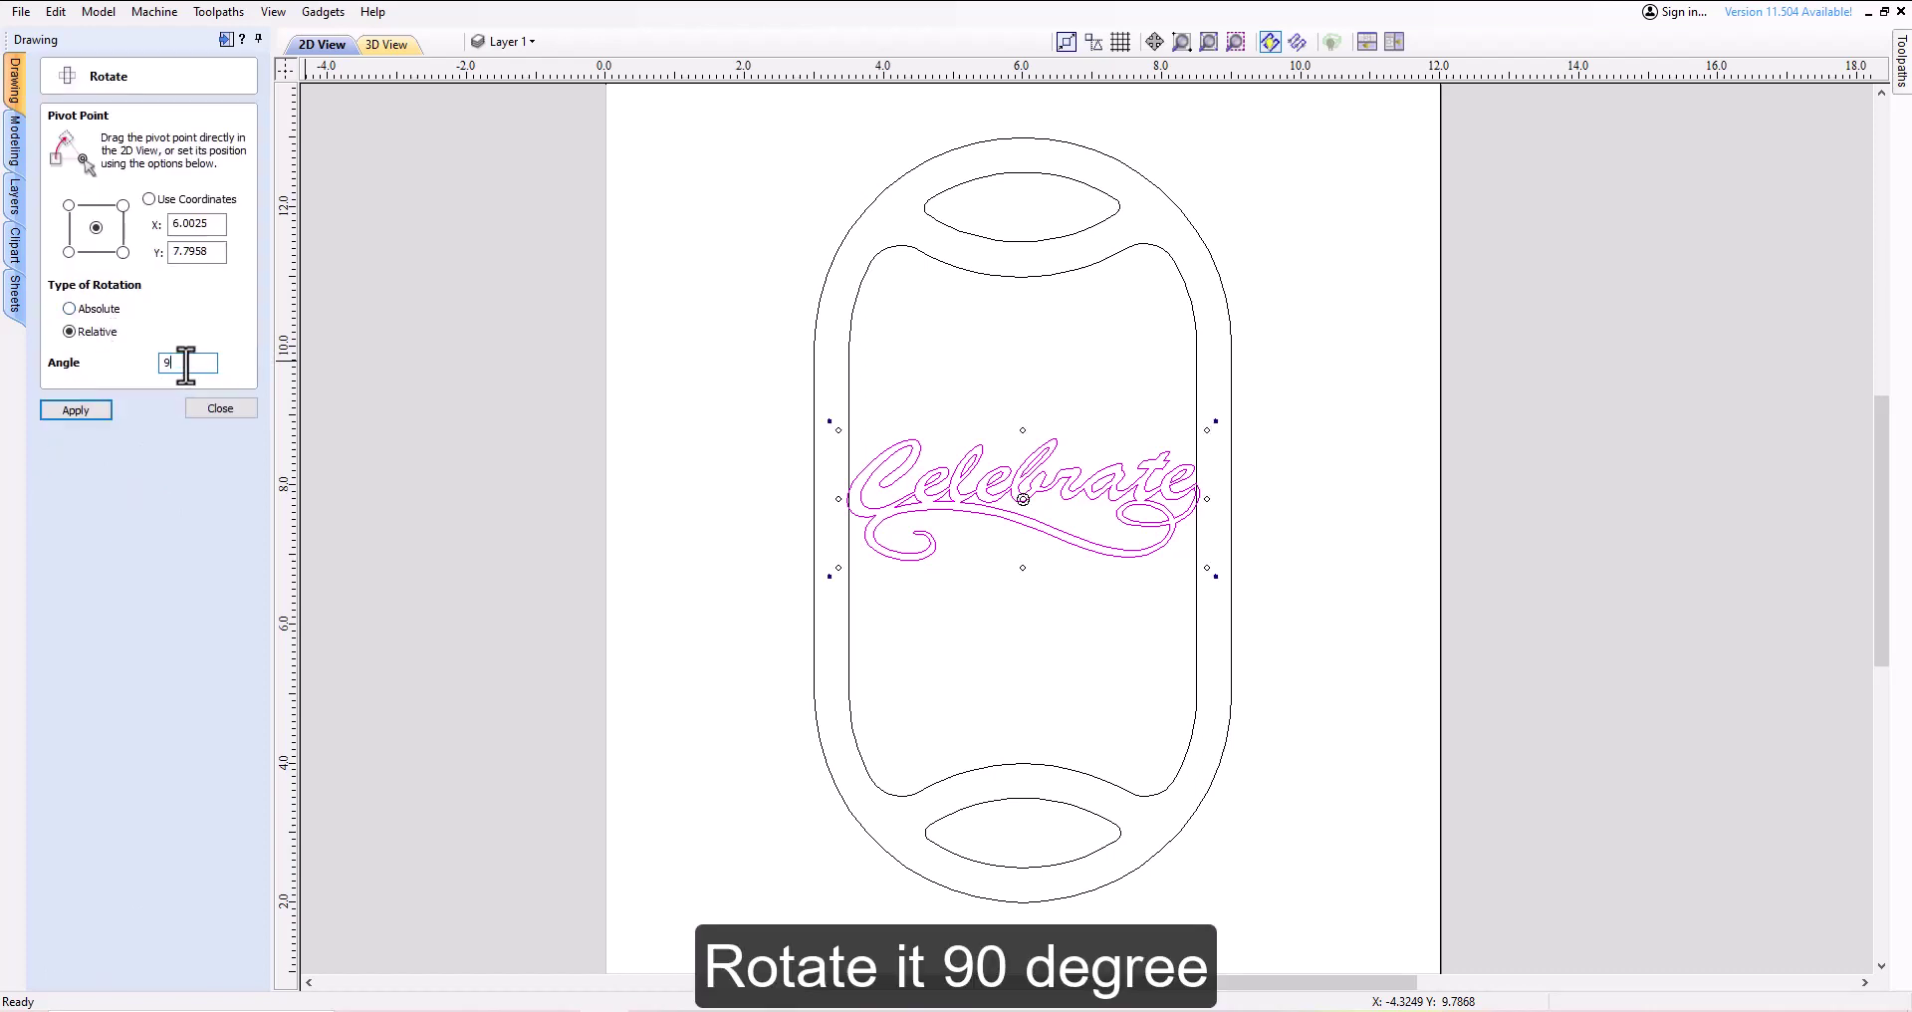
{"action": "left_click", "coordinate": [73, 410]}
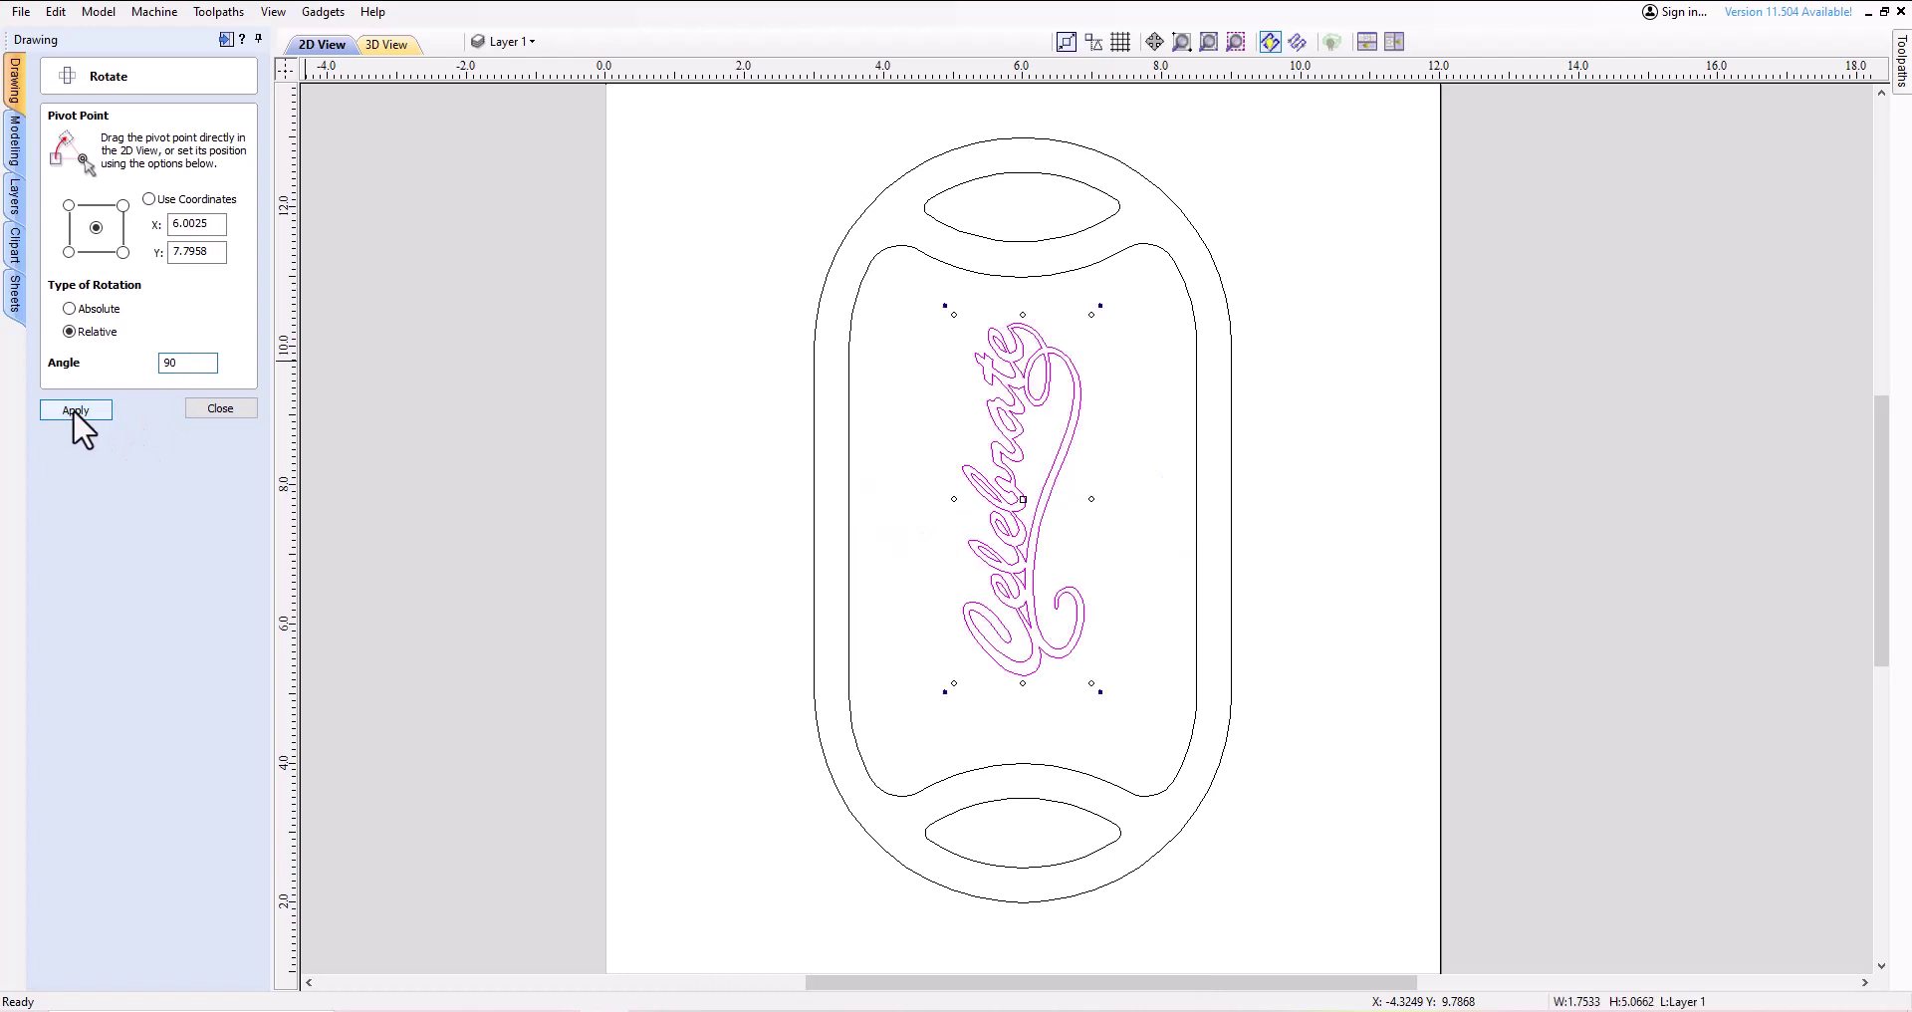
{"action": "left_click", "coordinate": [213, 406]}
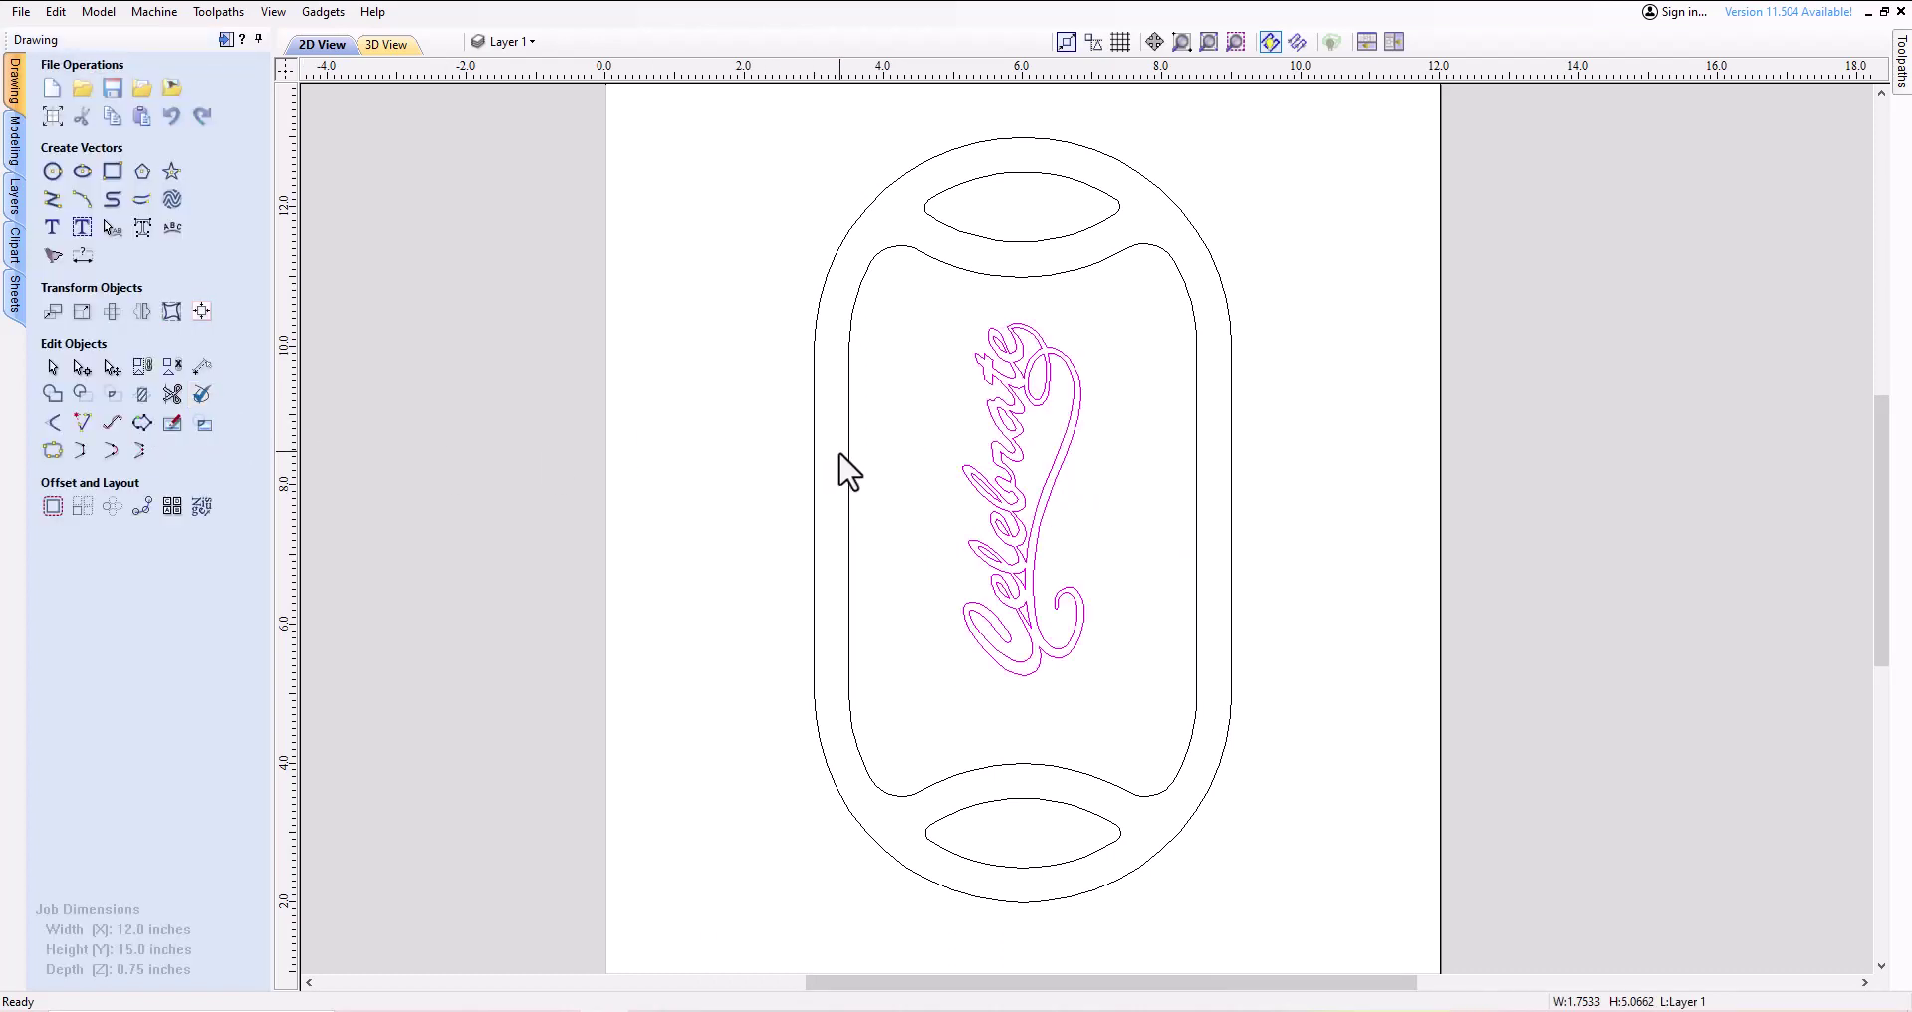
Center the Celebrate lettering both horizontally and vertically within the tray's inner outline
{"action": "left_click", "coordinate": [851, 475], "text": "shift"}
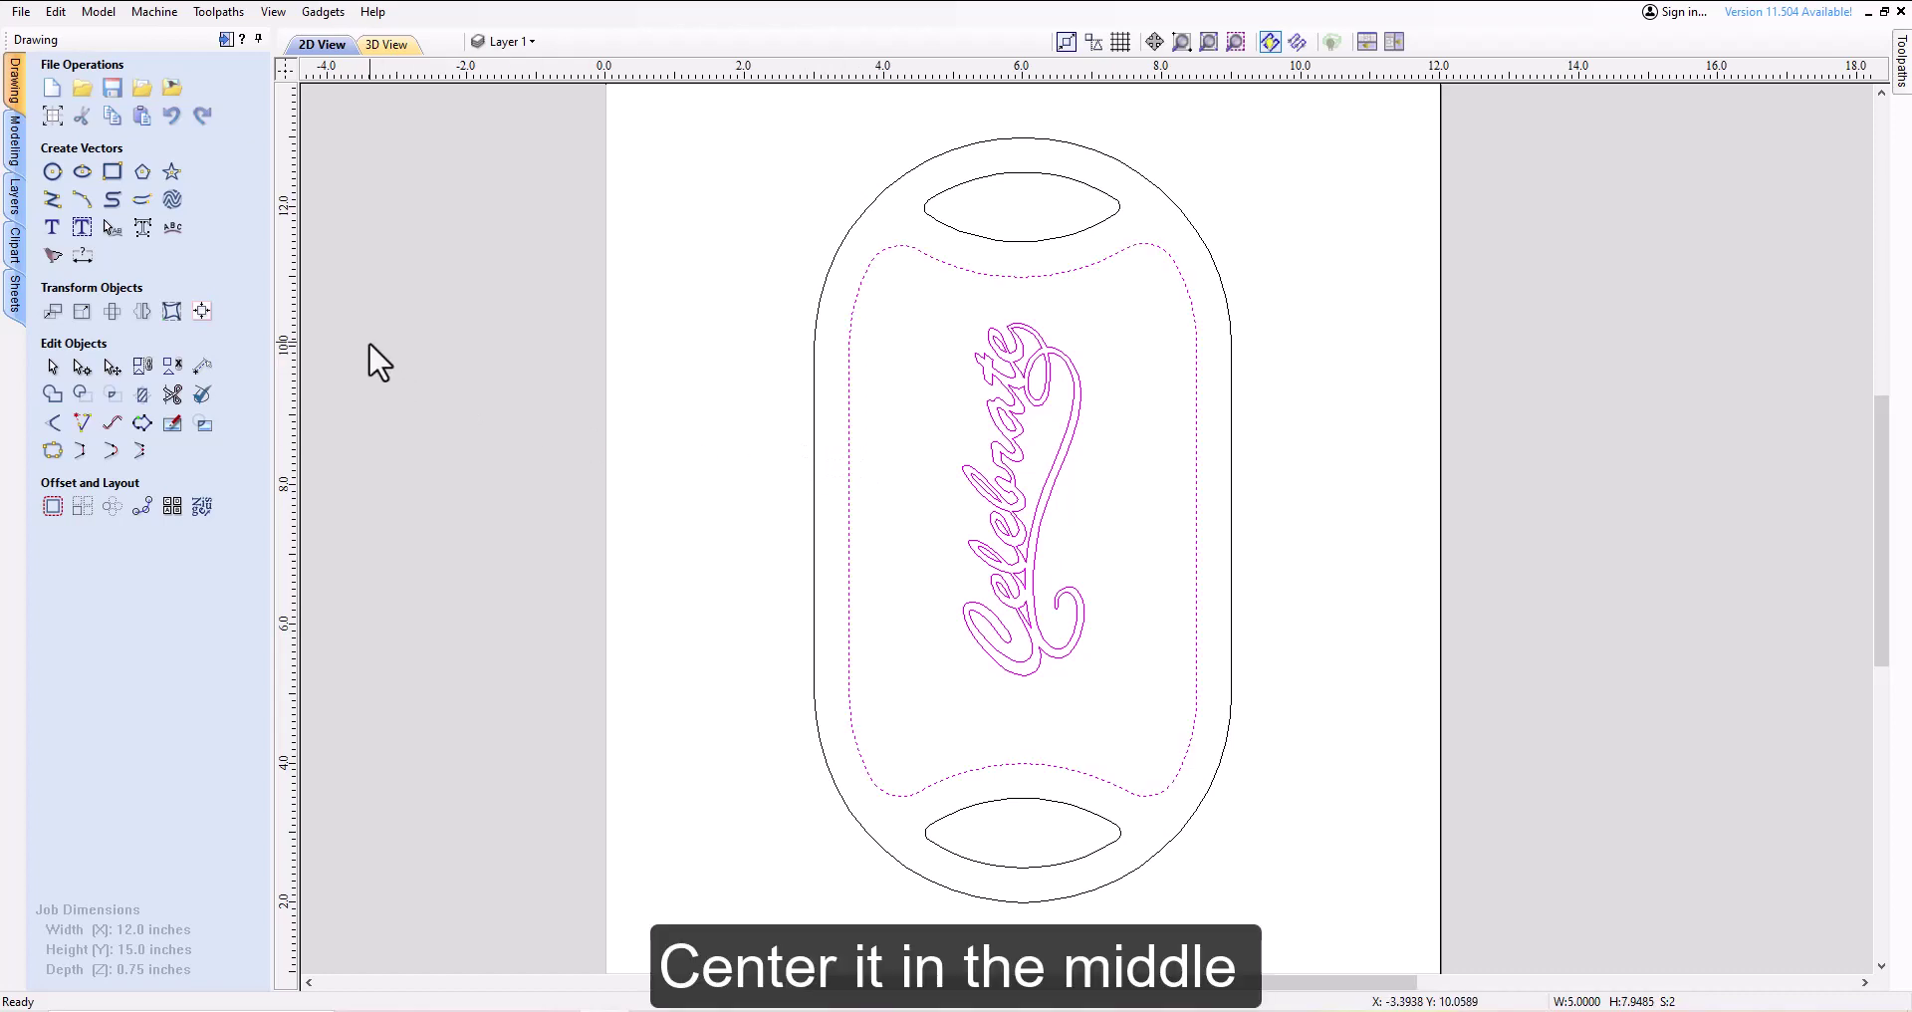
{"action": "left_click", "coordinate": [201, 311]}
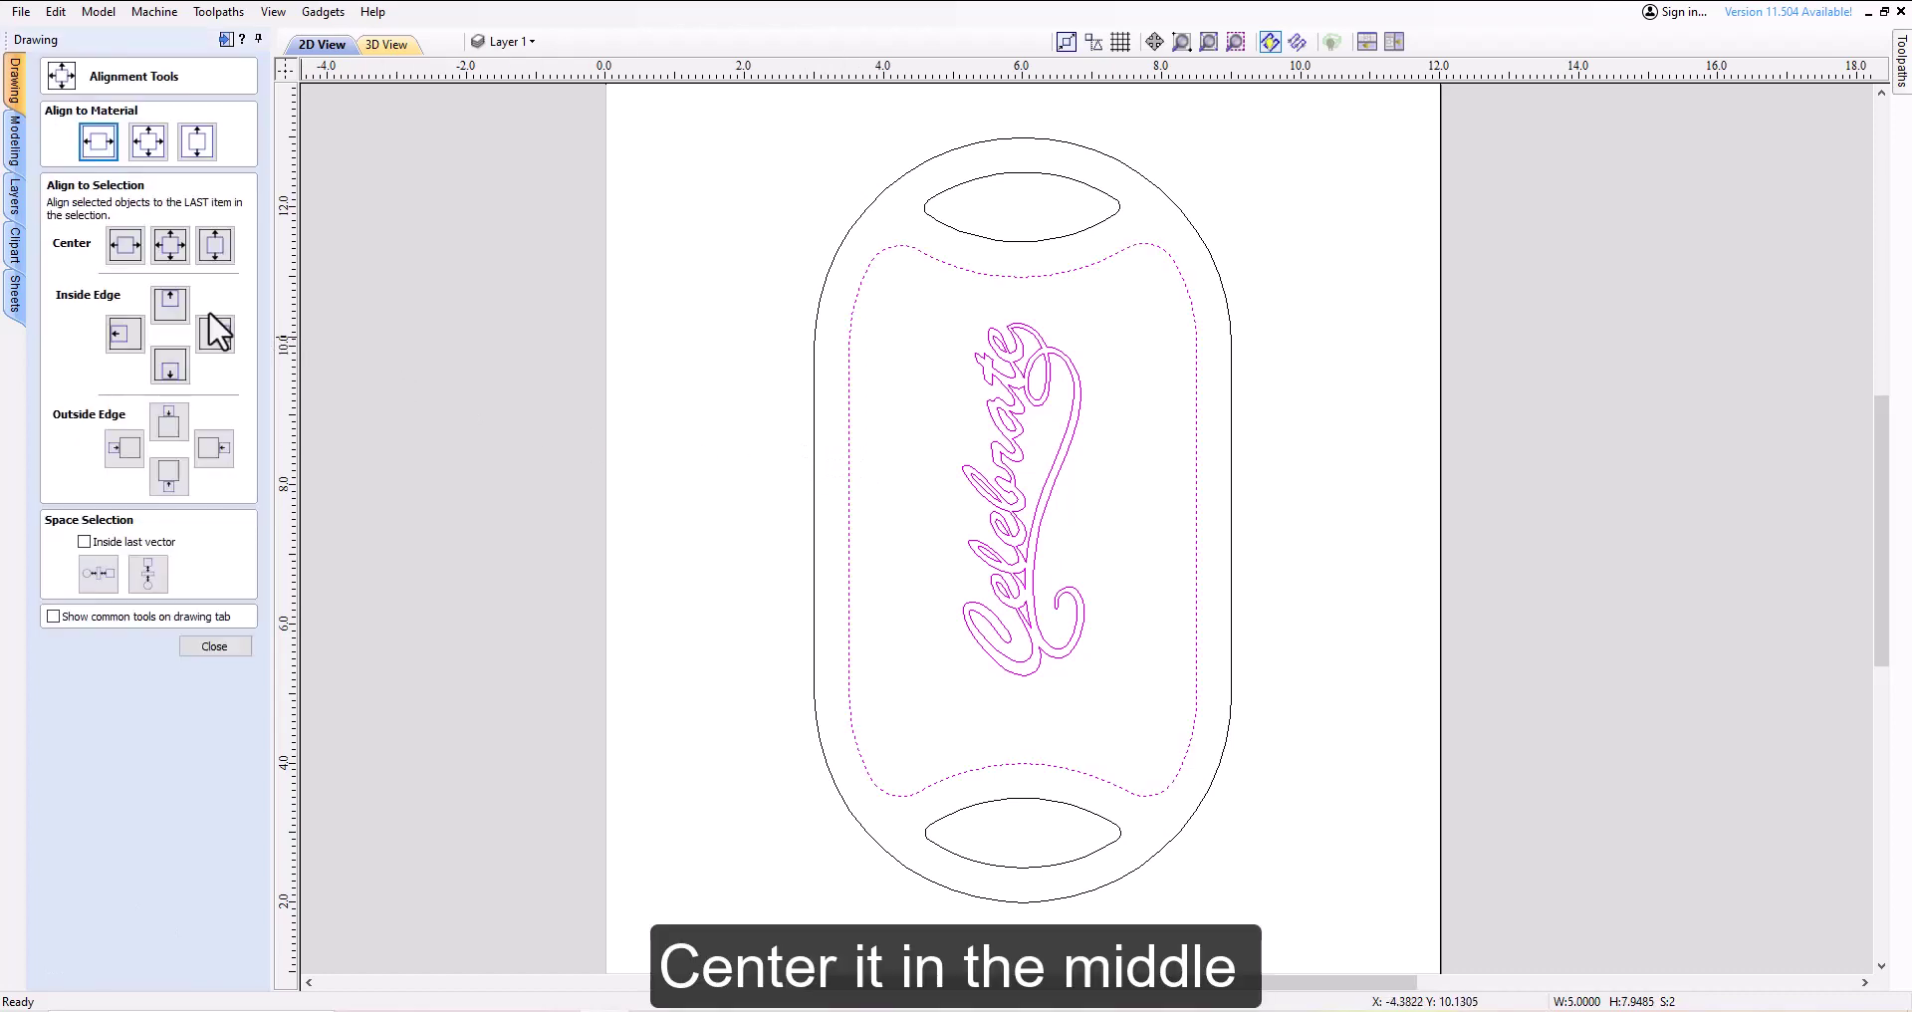
{"action": "left_click", "coordinate": [170, 244]}
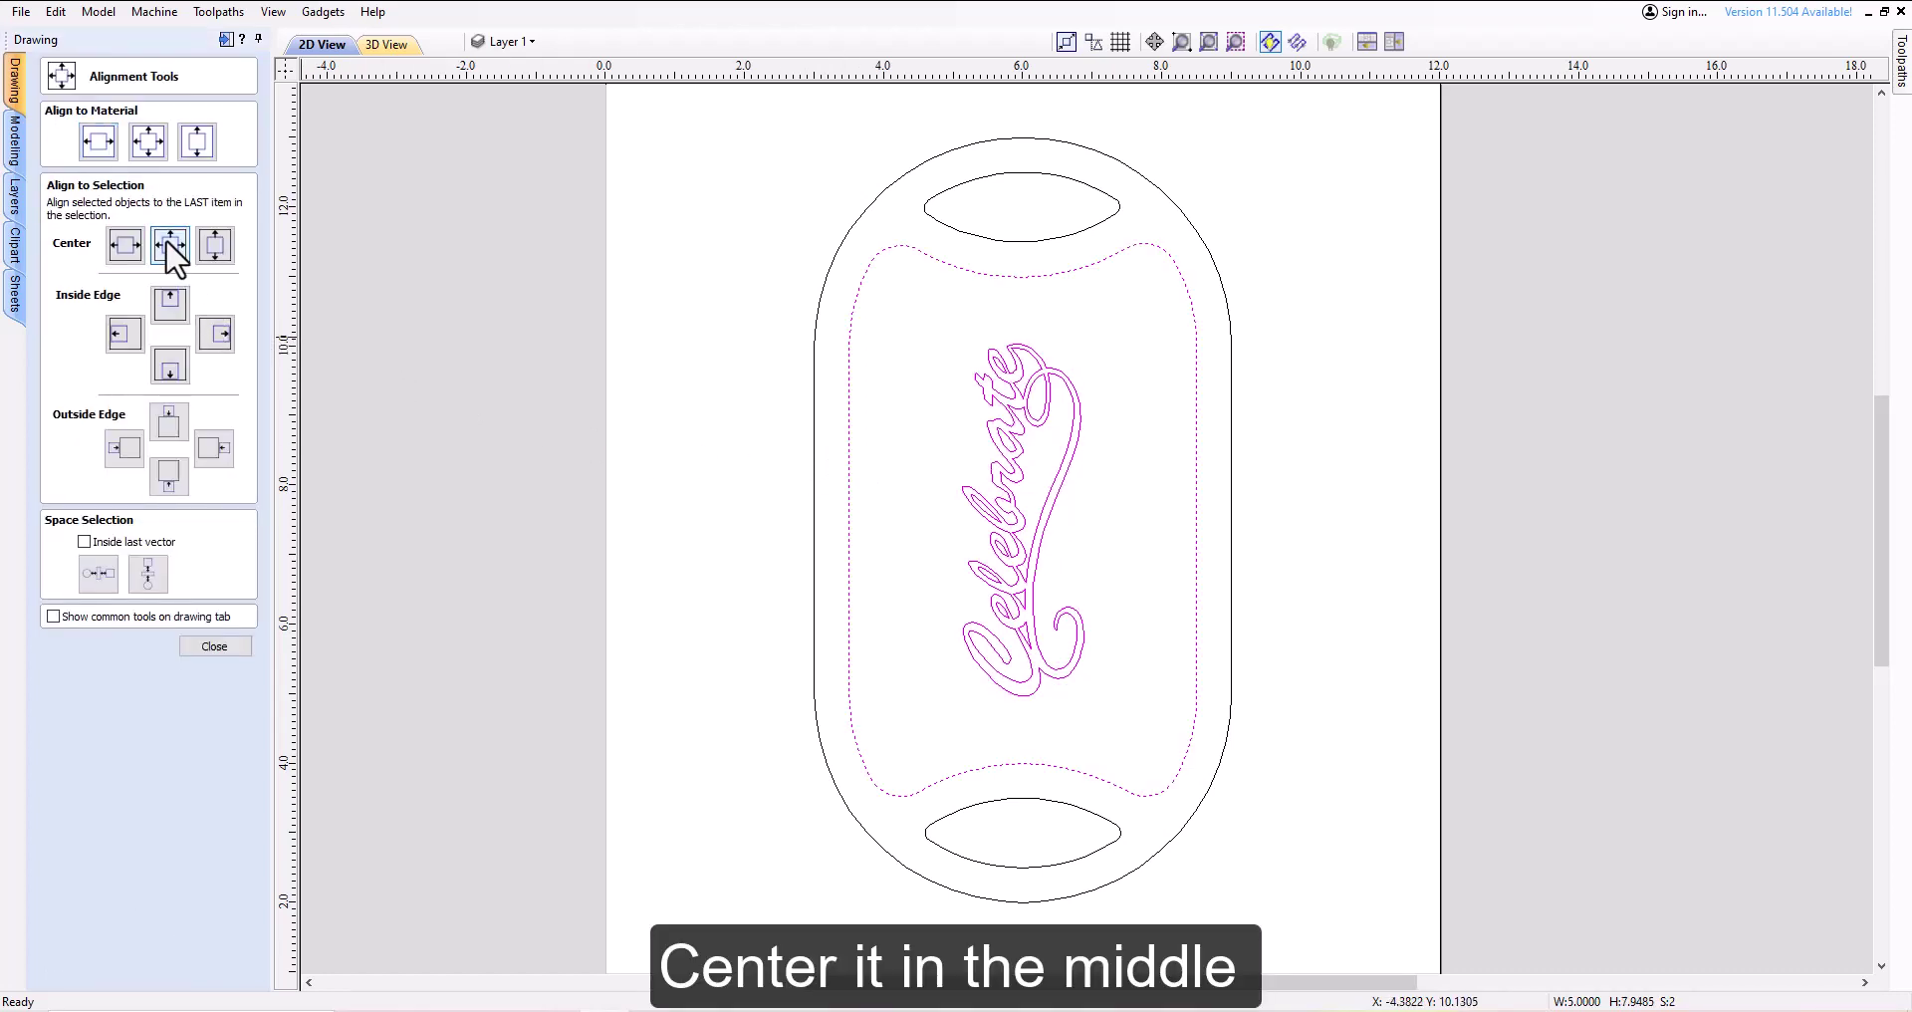
Finish aligning the lettering with nothing left selected and close the open 2D Profile toolpath settings
{"action": "left_click", "coordinate": [207, 643]}
{"action": "left_click", "coordinate": [494, 470]}
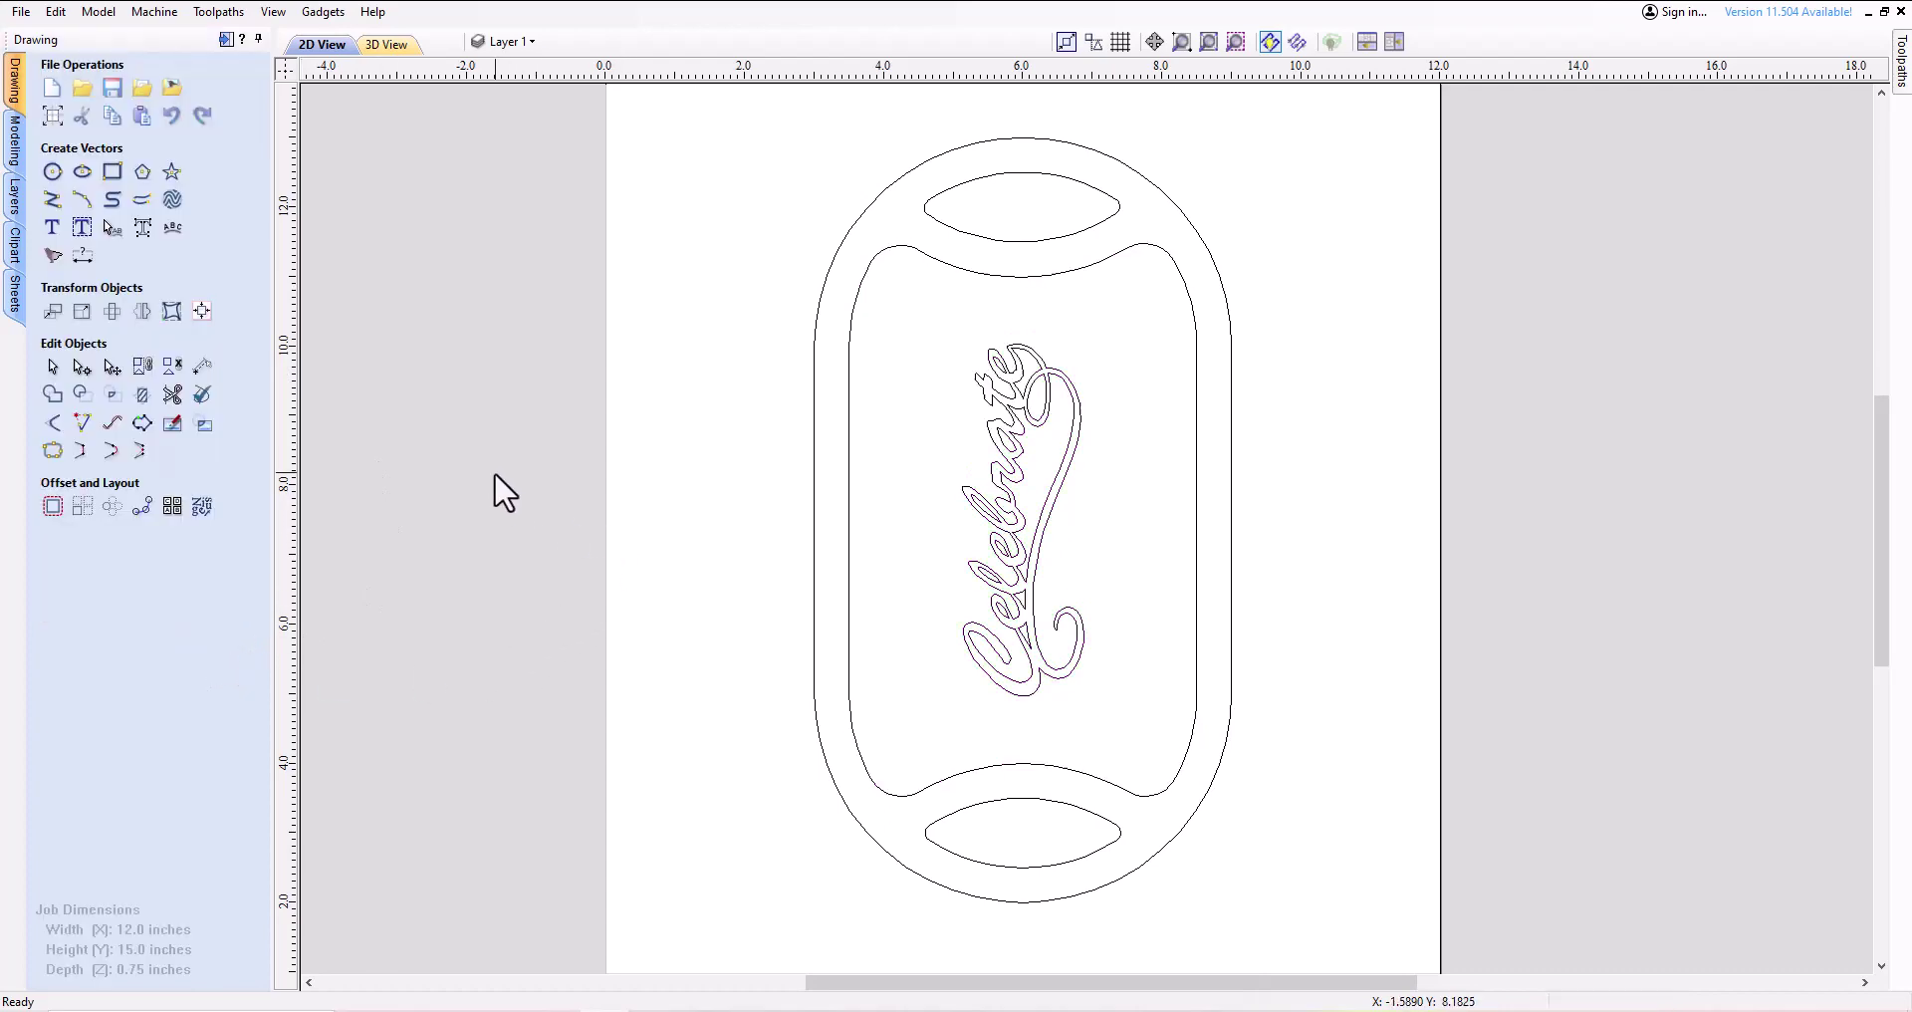
{"action": "left_click", "coordinate": [224, 38]}
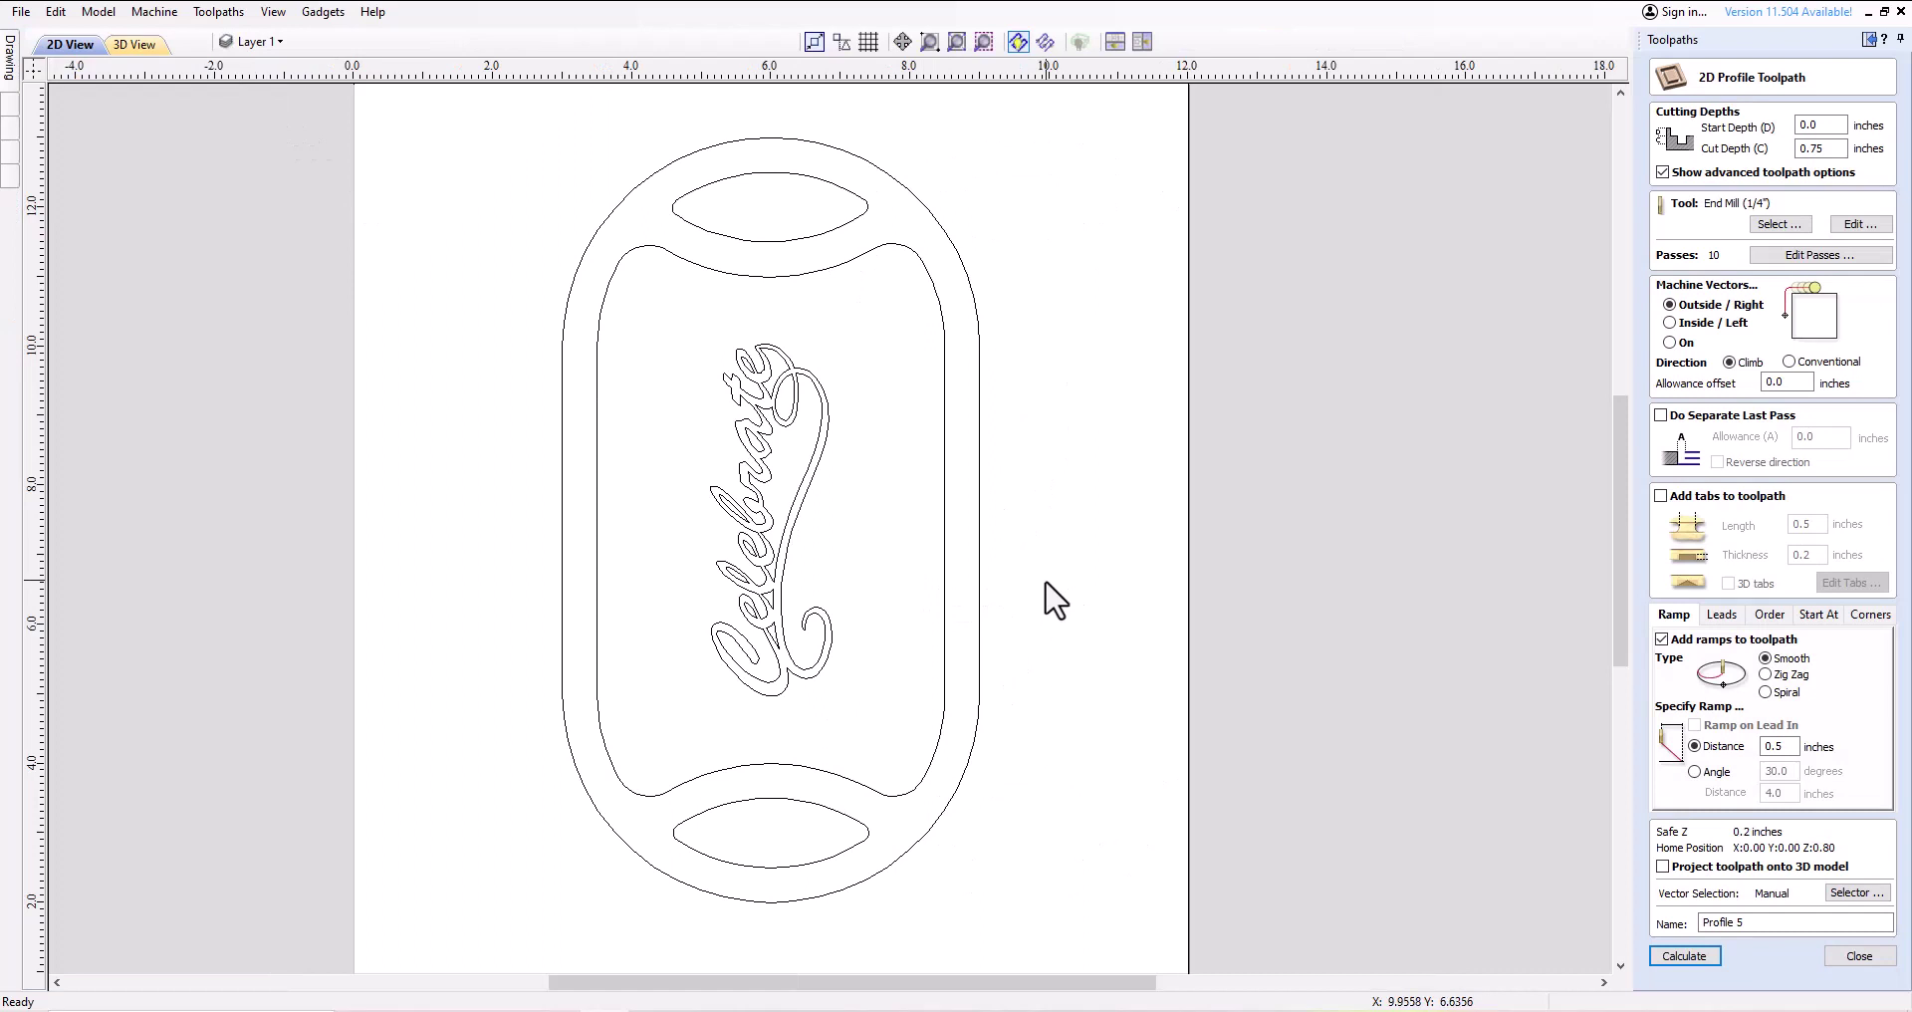
{"action": "left_click", "coordinate": [1848, 948]}
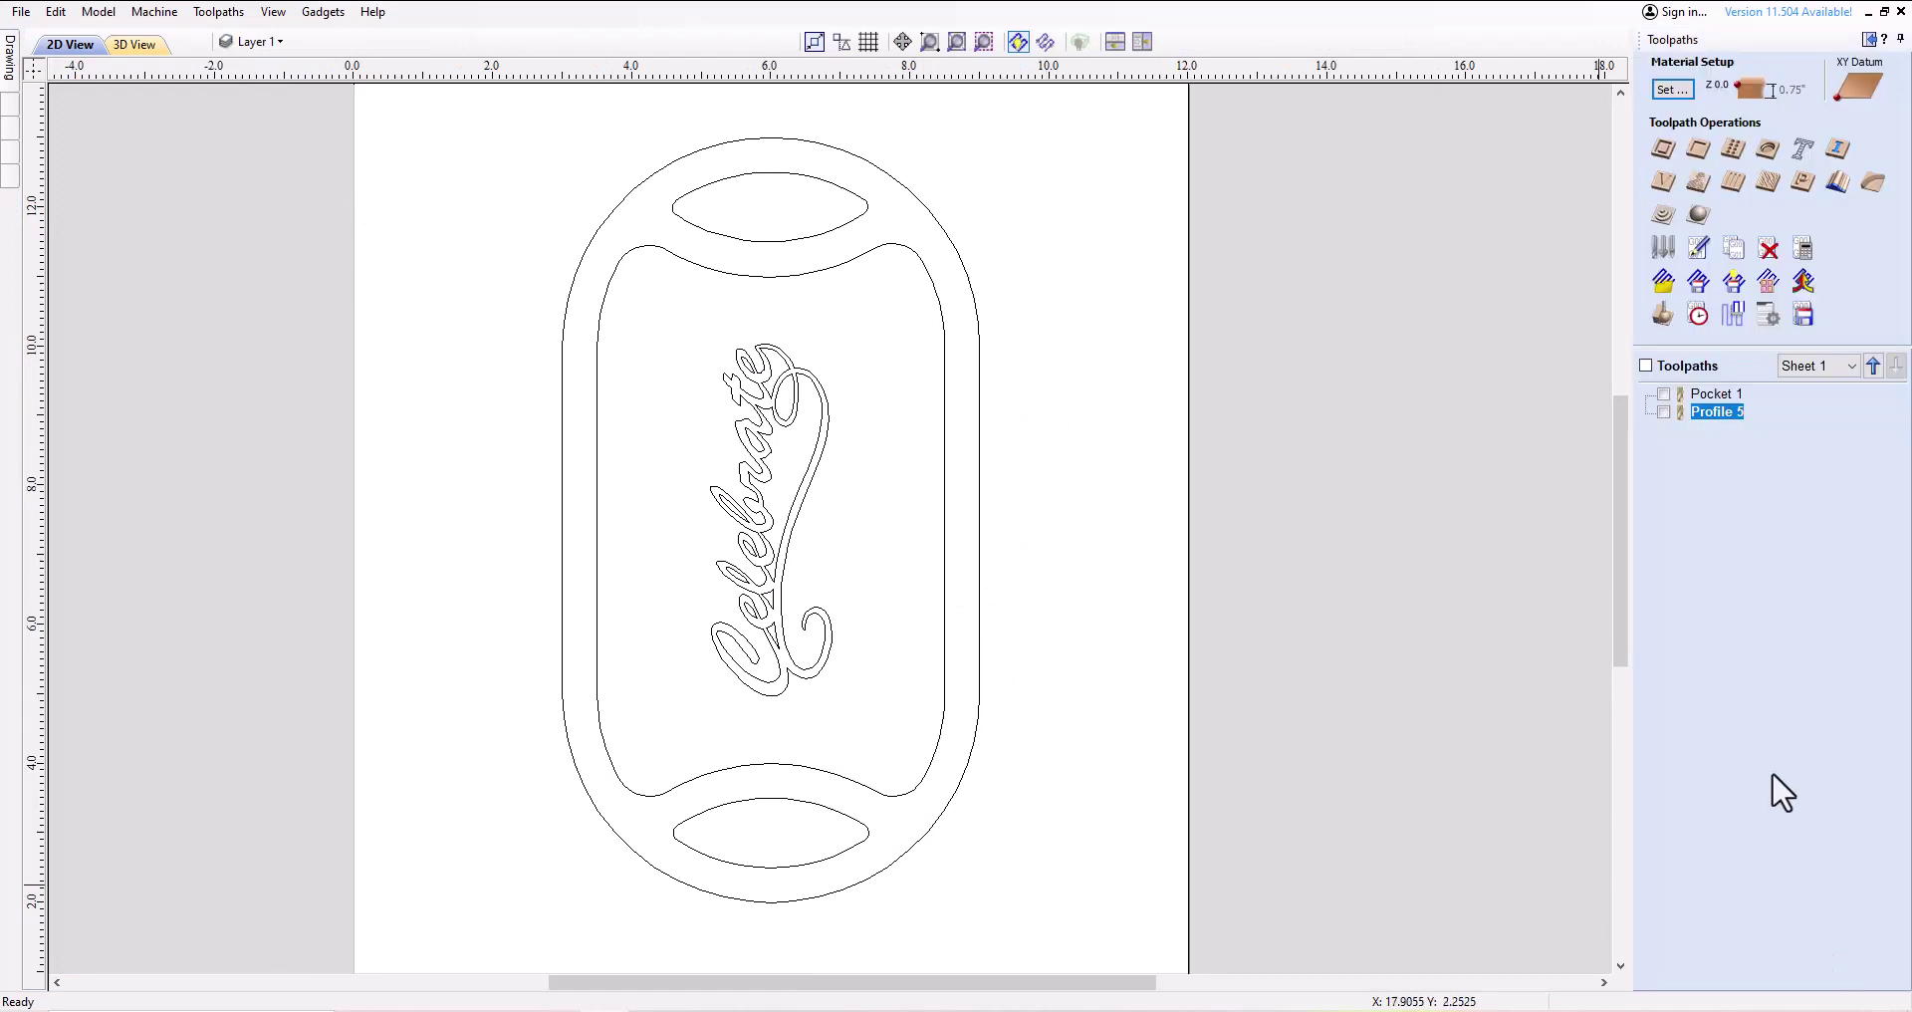
Calculate a V-Carve toolpath for the Celebrate lettering with start depth 0.5 and flat depth 0.1 inches, using the 60° 1/4" V-bit
{"action": "left_click", "coordinate": [1663, 183]}
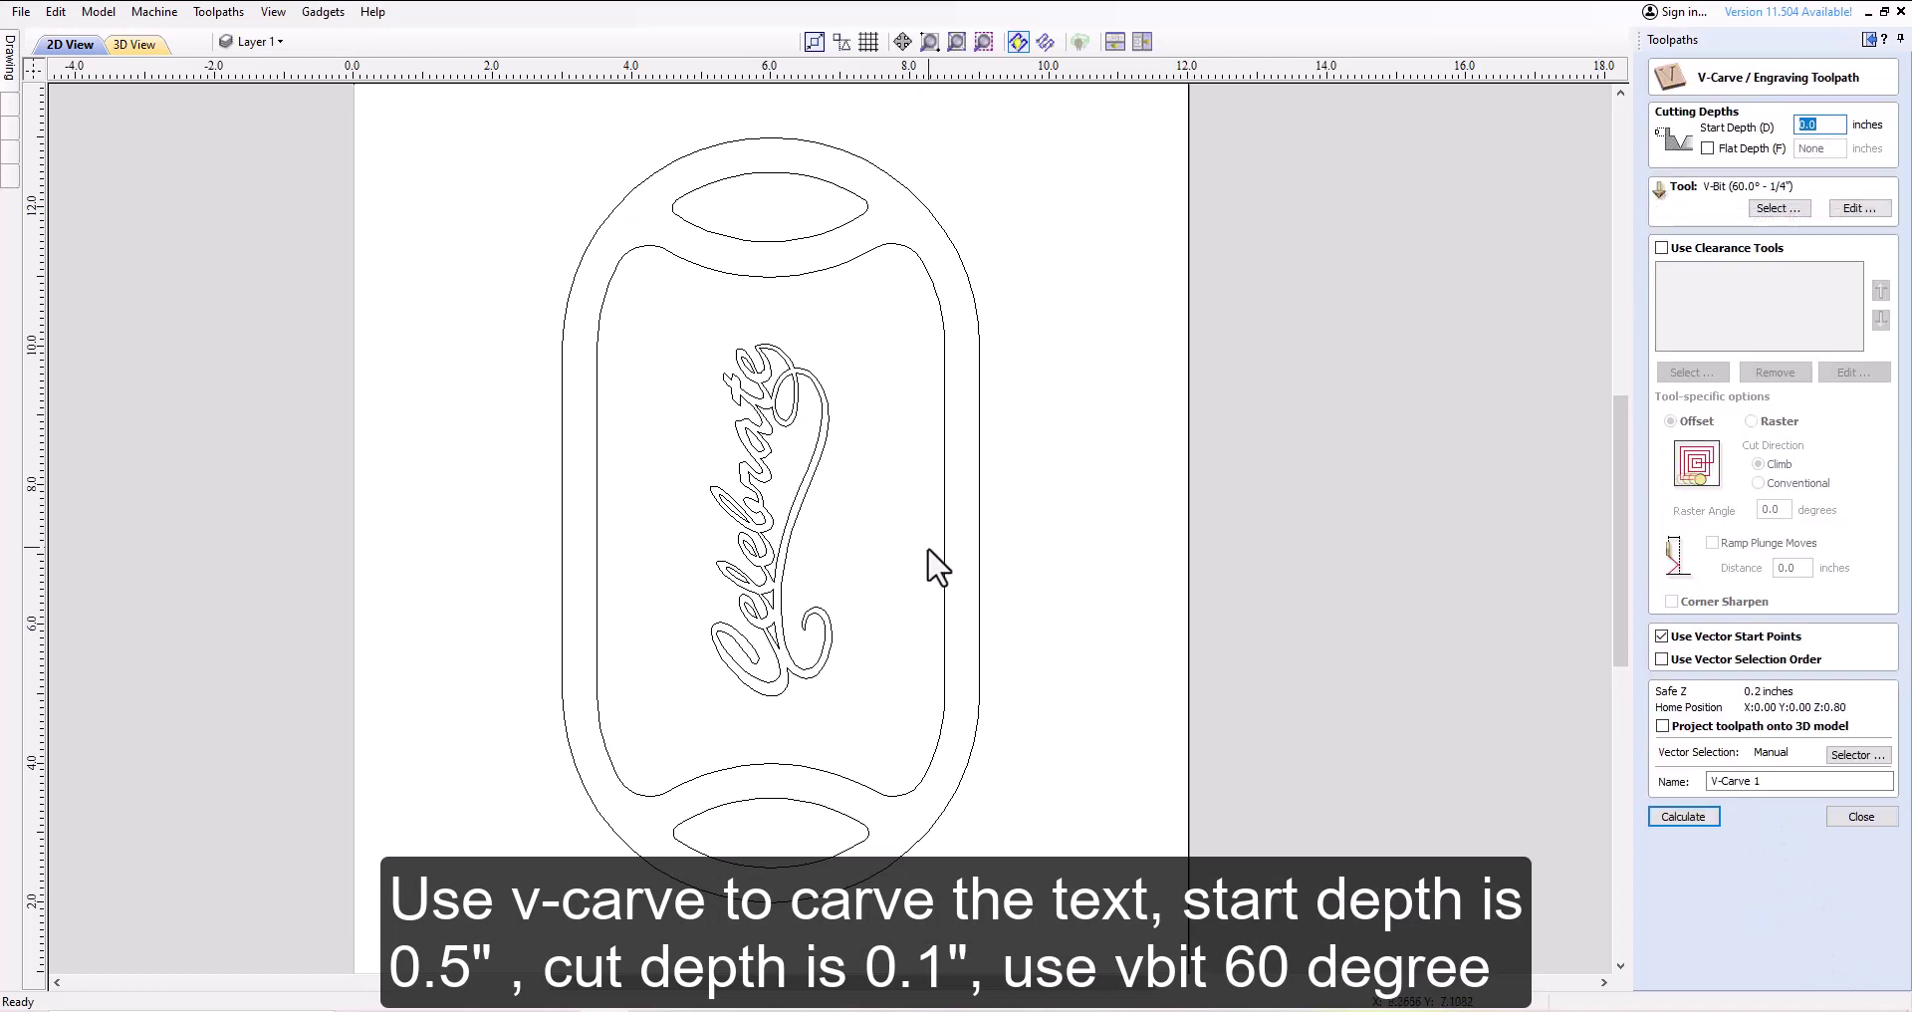
{"action": "left_click", "coordinate": [798, 500]}
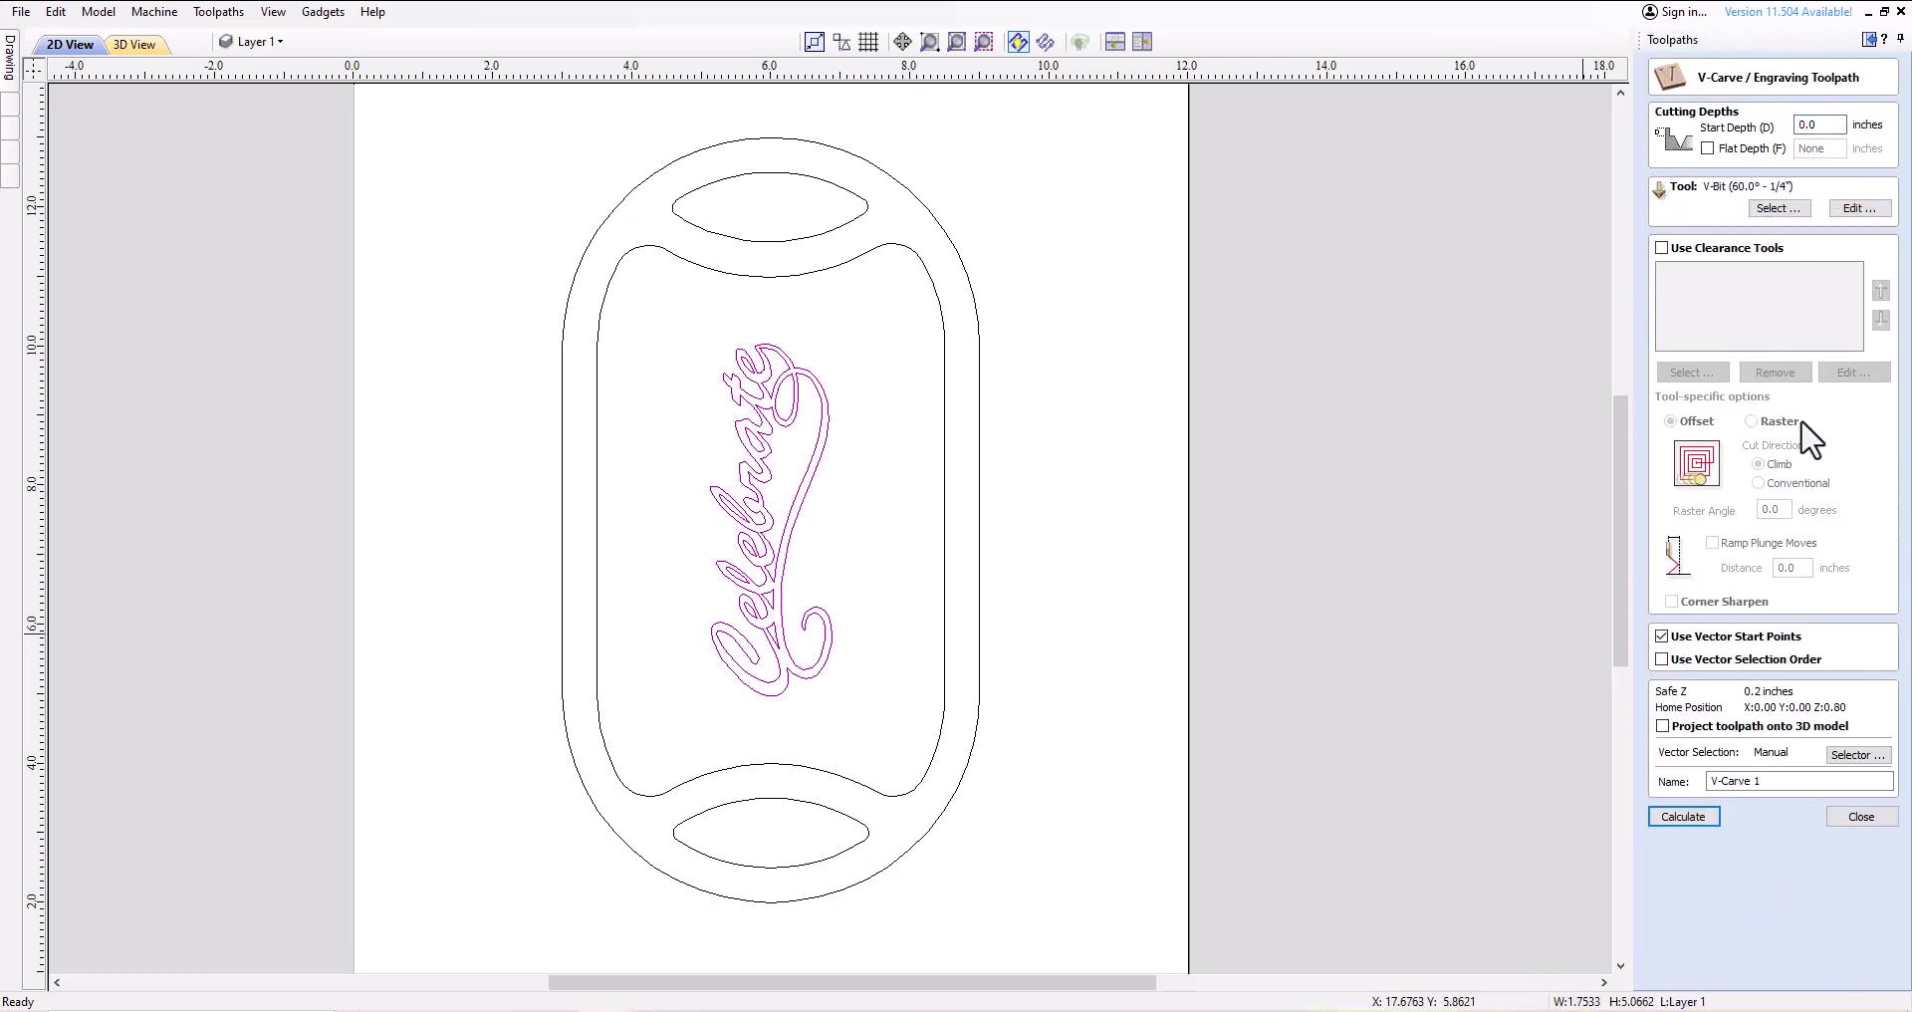
{"action": "left_click", "coordinate": [1818, 126]}
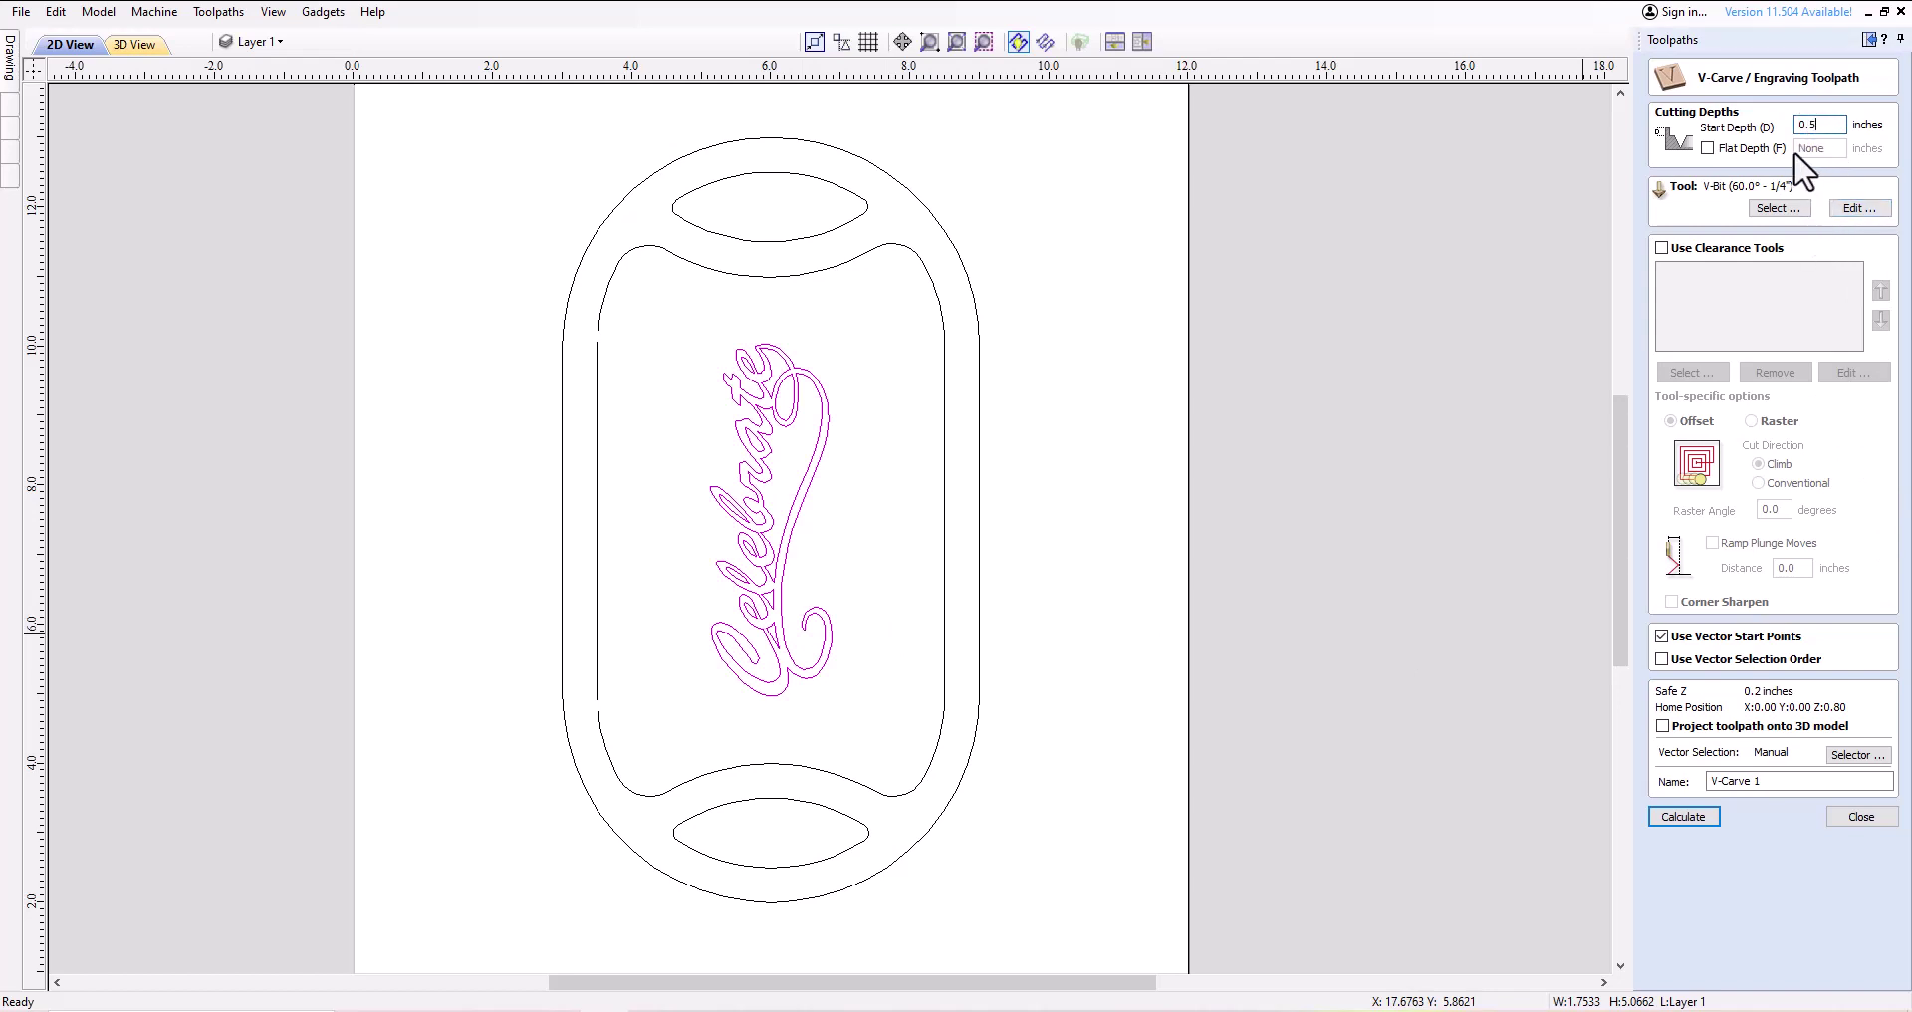
{"action": "left_click", "coordinate": [1708, 148]}
{"action": "left_click", "coordinate": [1812, 149]}
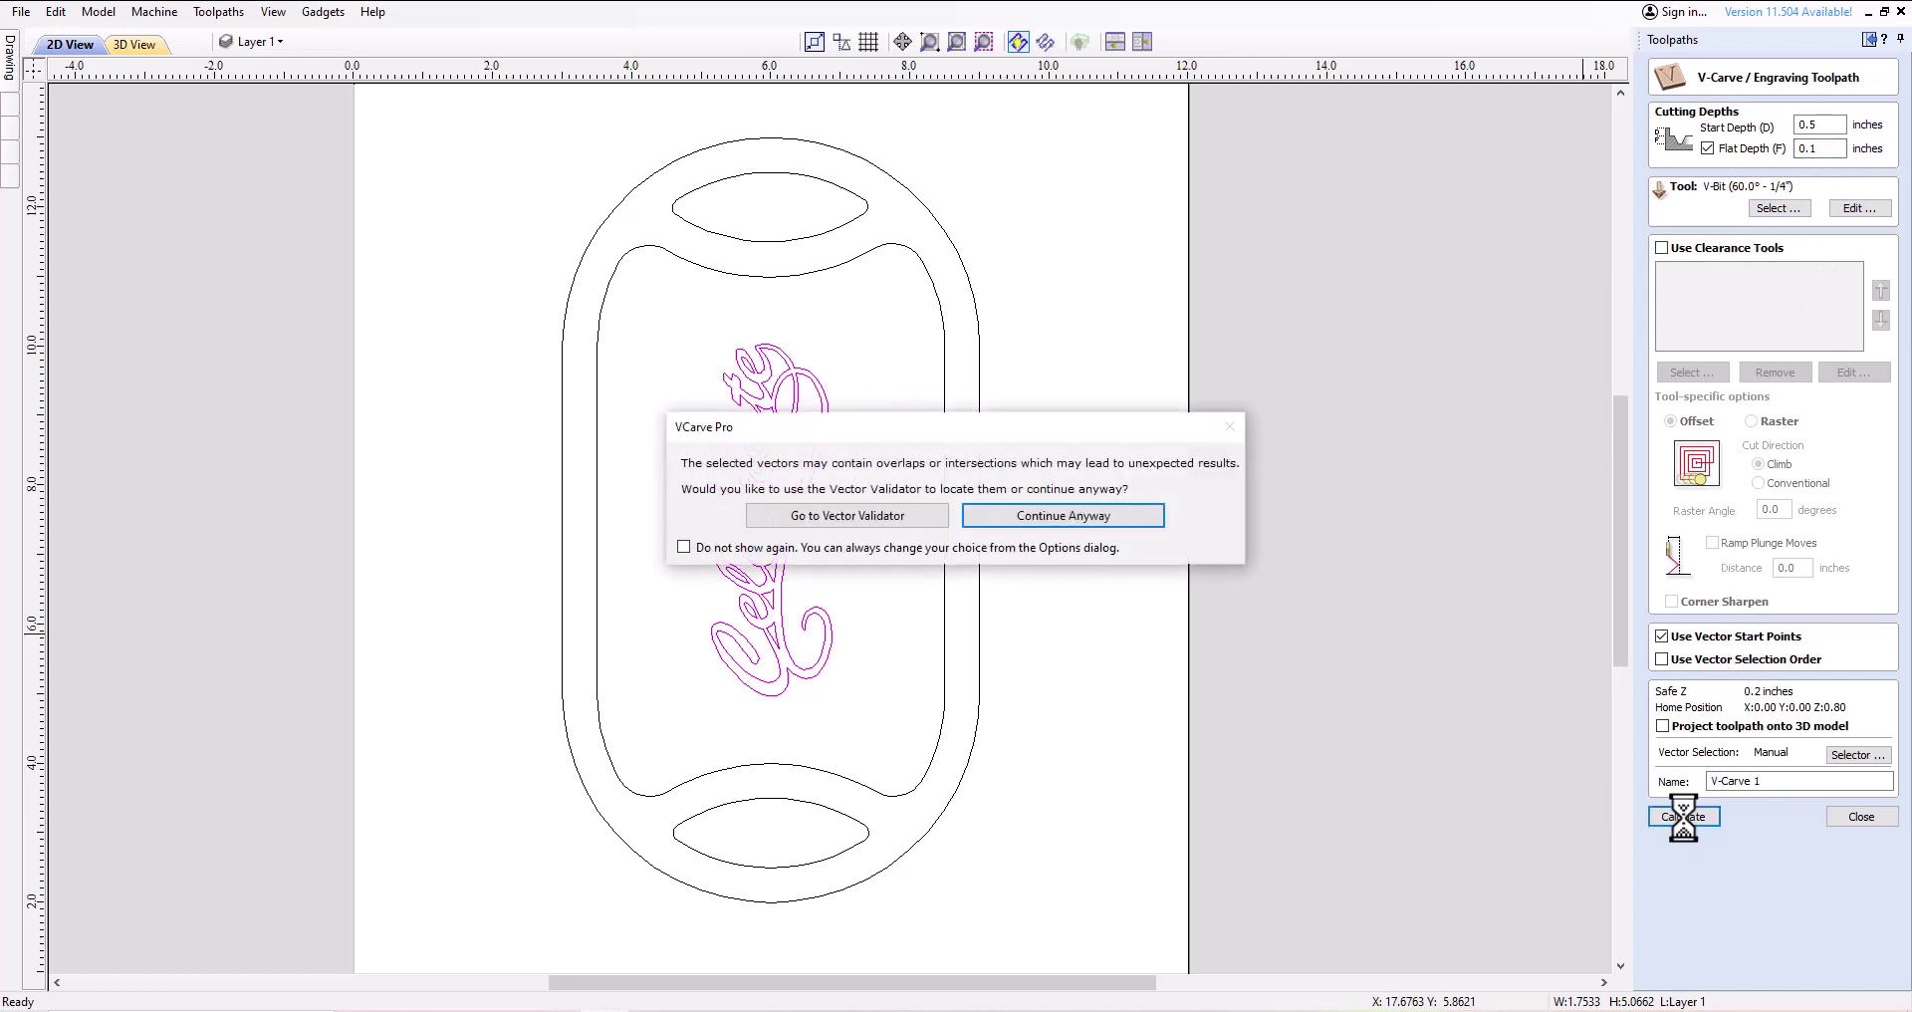
{"action": "left_click", "coordinate": [1075, 515]}
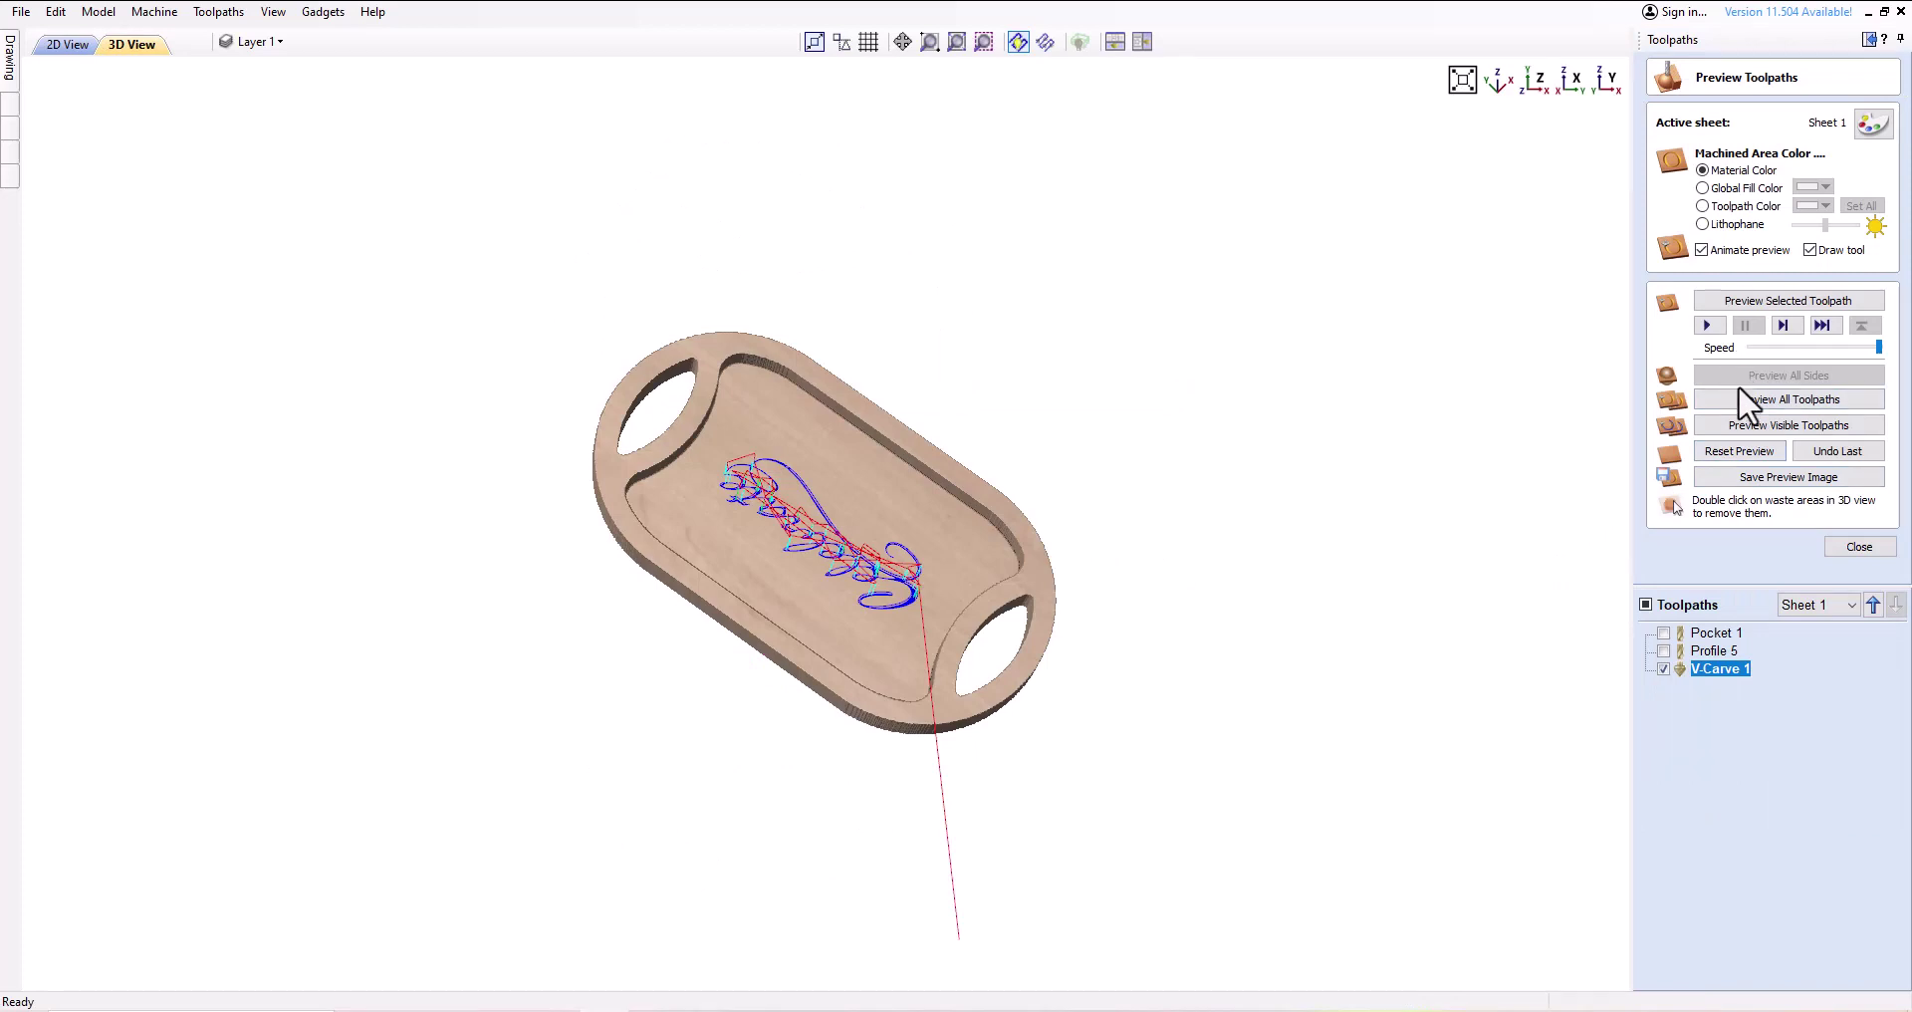
Reset the preview and simulate the V-Carve toolpath alone on the uncut board, viewing the lettering from several angles
{"action": "left_click", "coordinate": [1739, 453]}
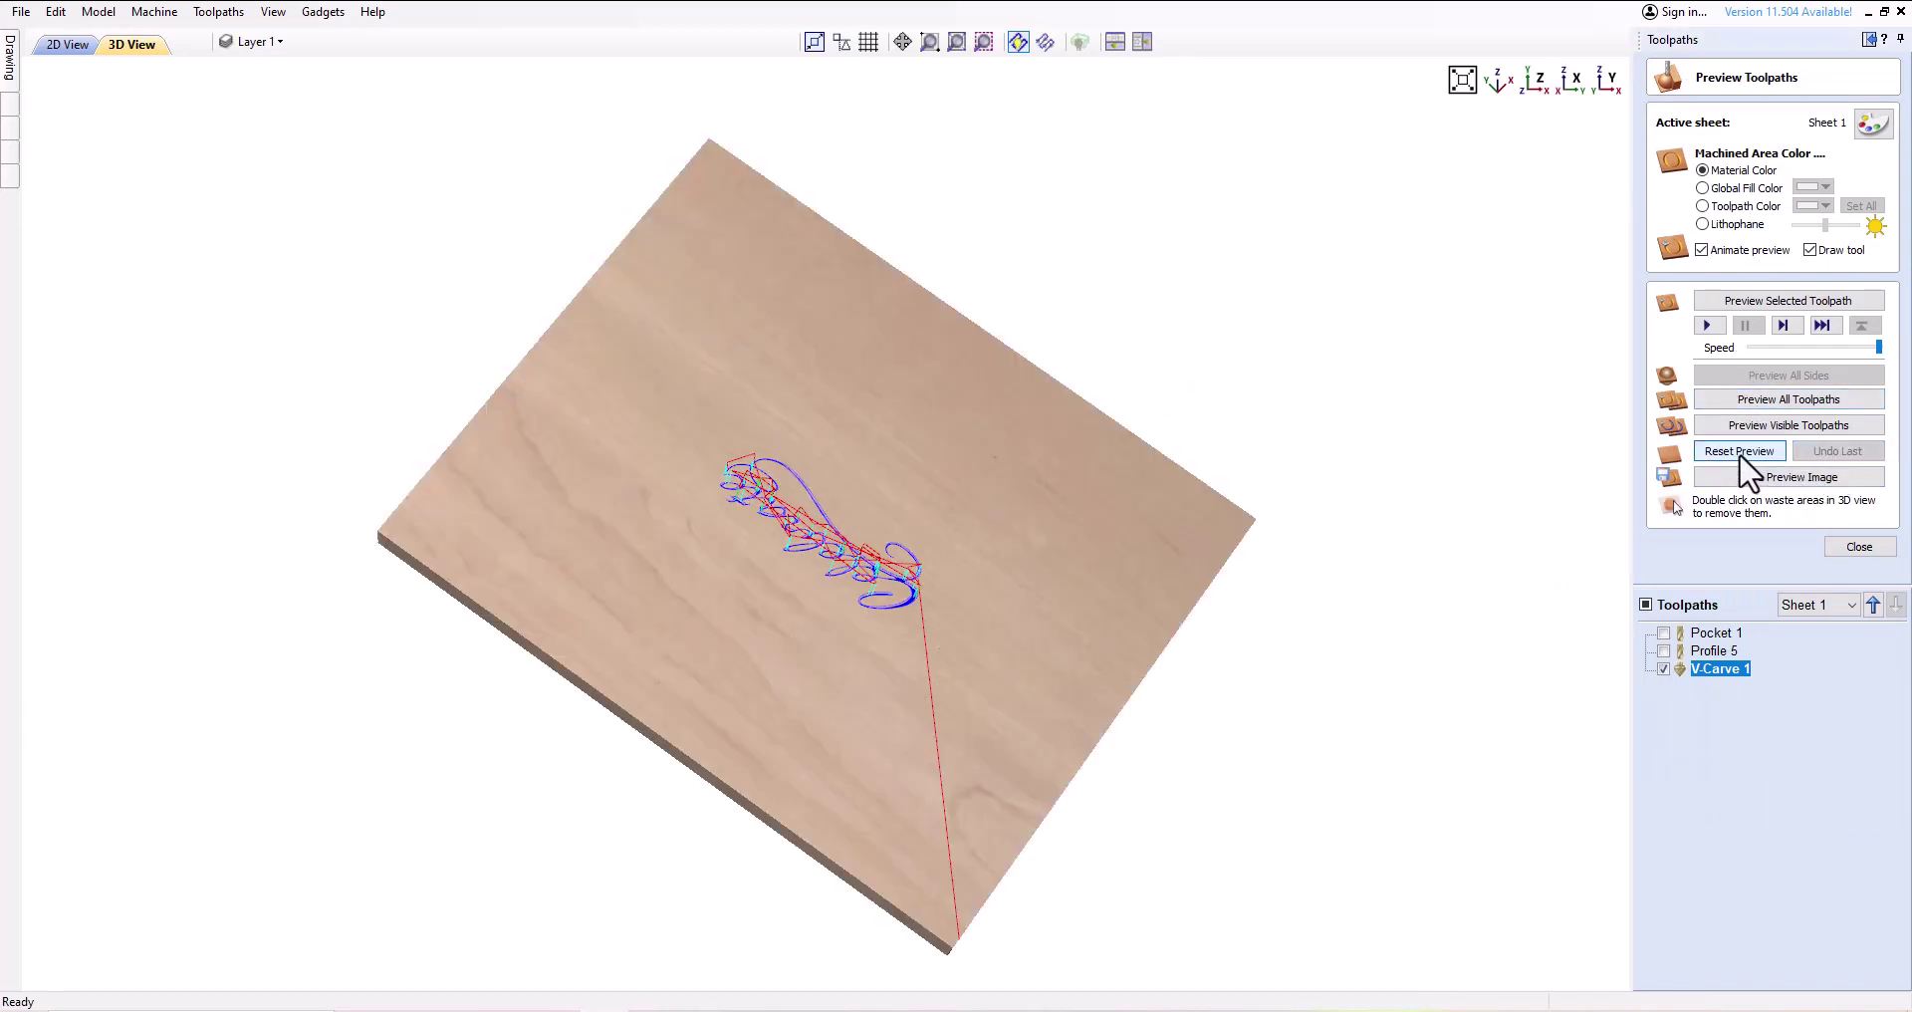
{"action": "left_click", "coordinate": [1709, 325]}
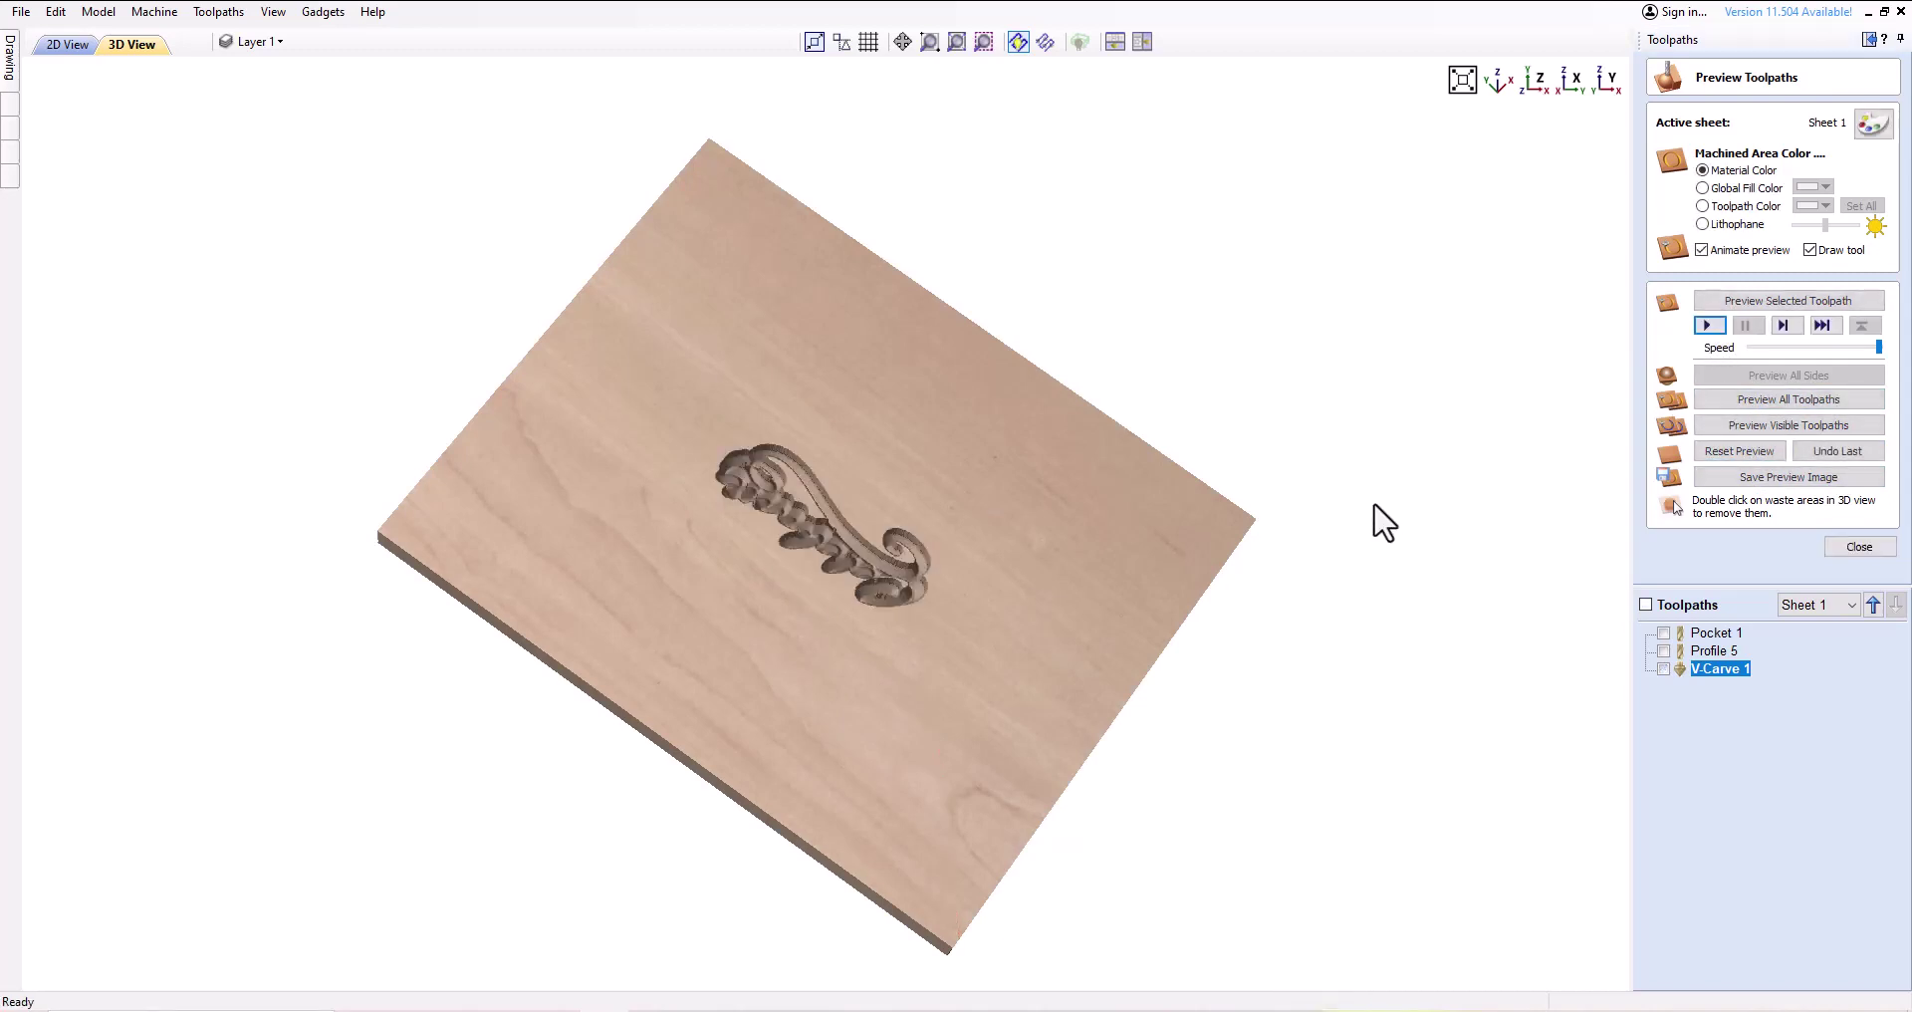
{"action": "left_click_drag", "start_coordinate": [1239, 499], "coordinate": [731, 783]}
{"action": "left_click_drag", "start_coordinate": [869, 316], "coordinate": [1212, 696]}
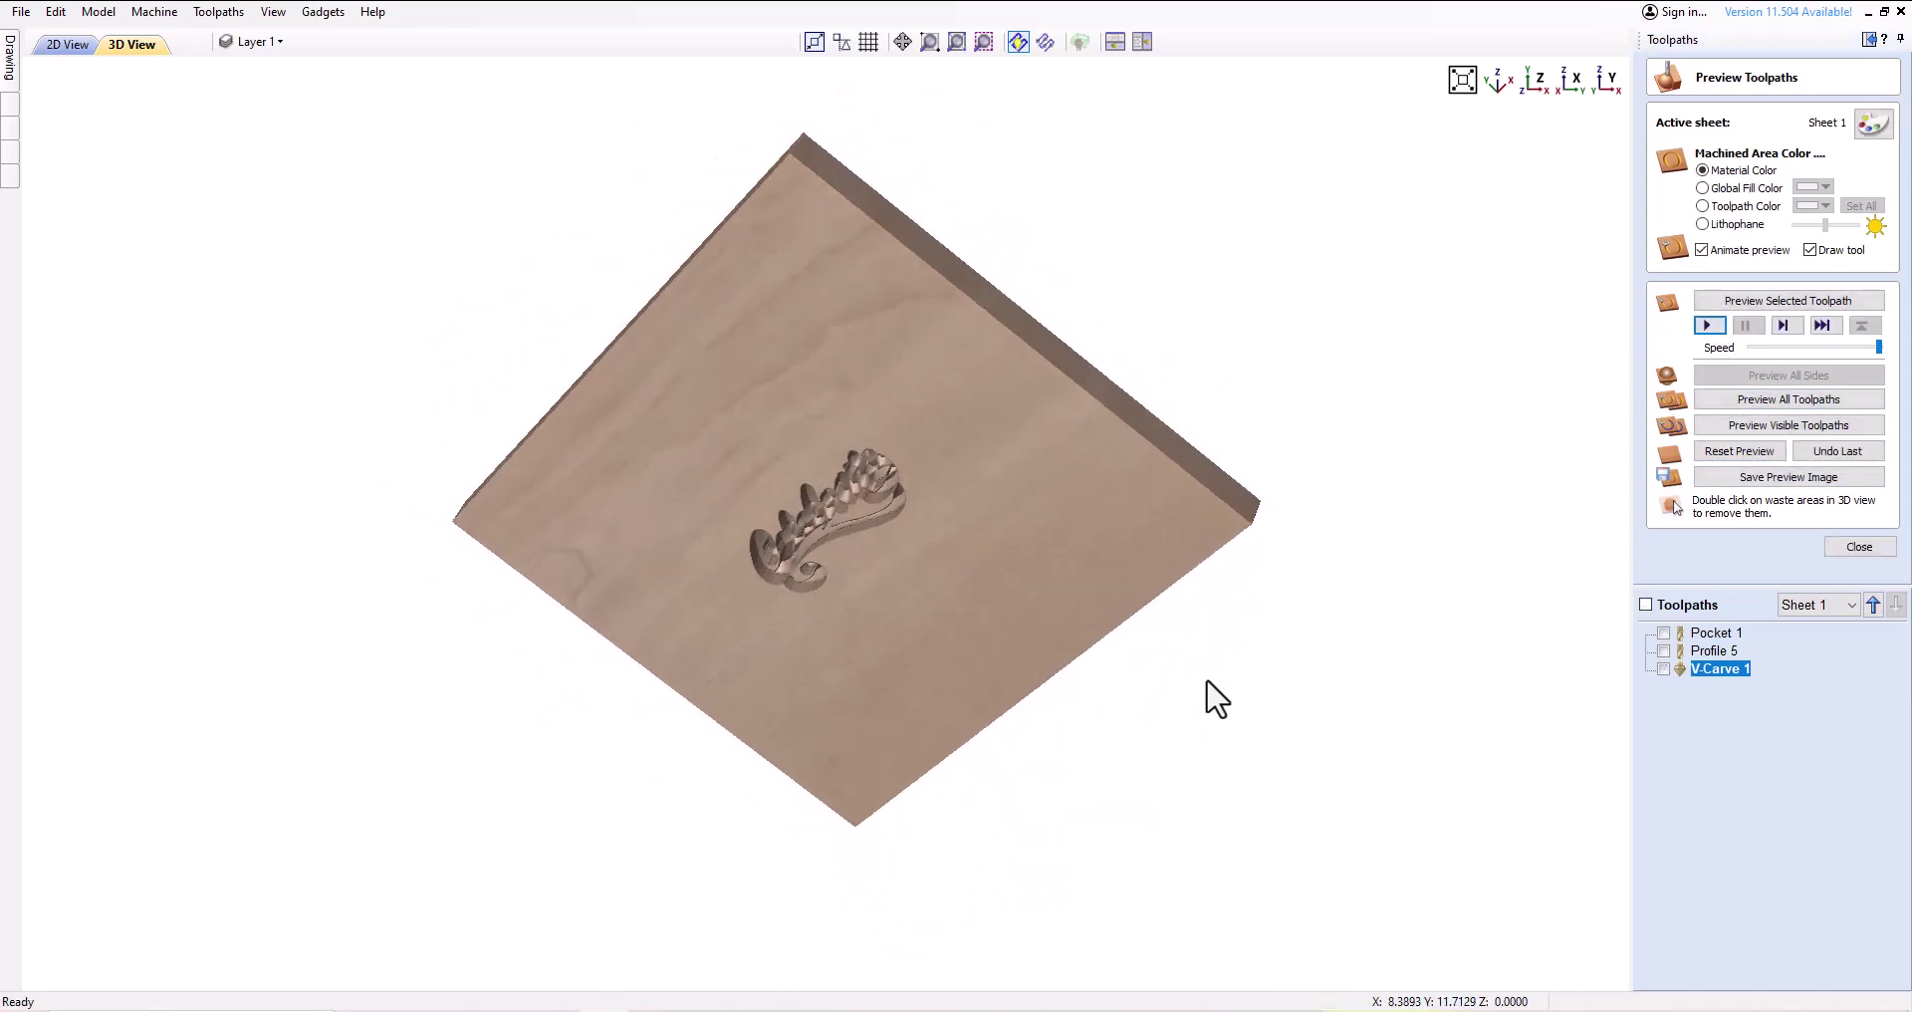
{"action": "left_click_drag", "start_coordinate": [768, 375], "coordinate": [1068, 239]}
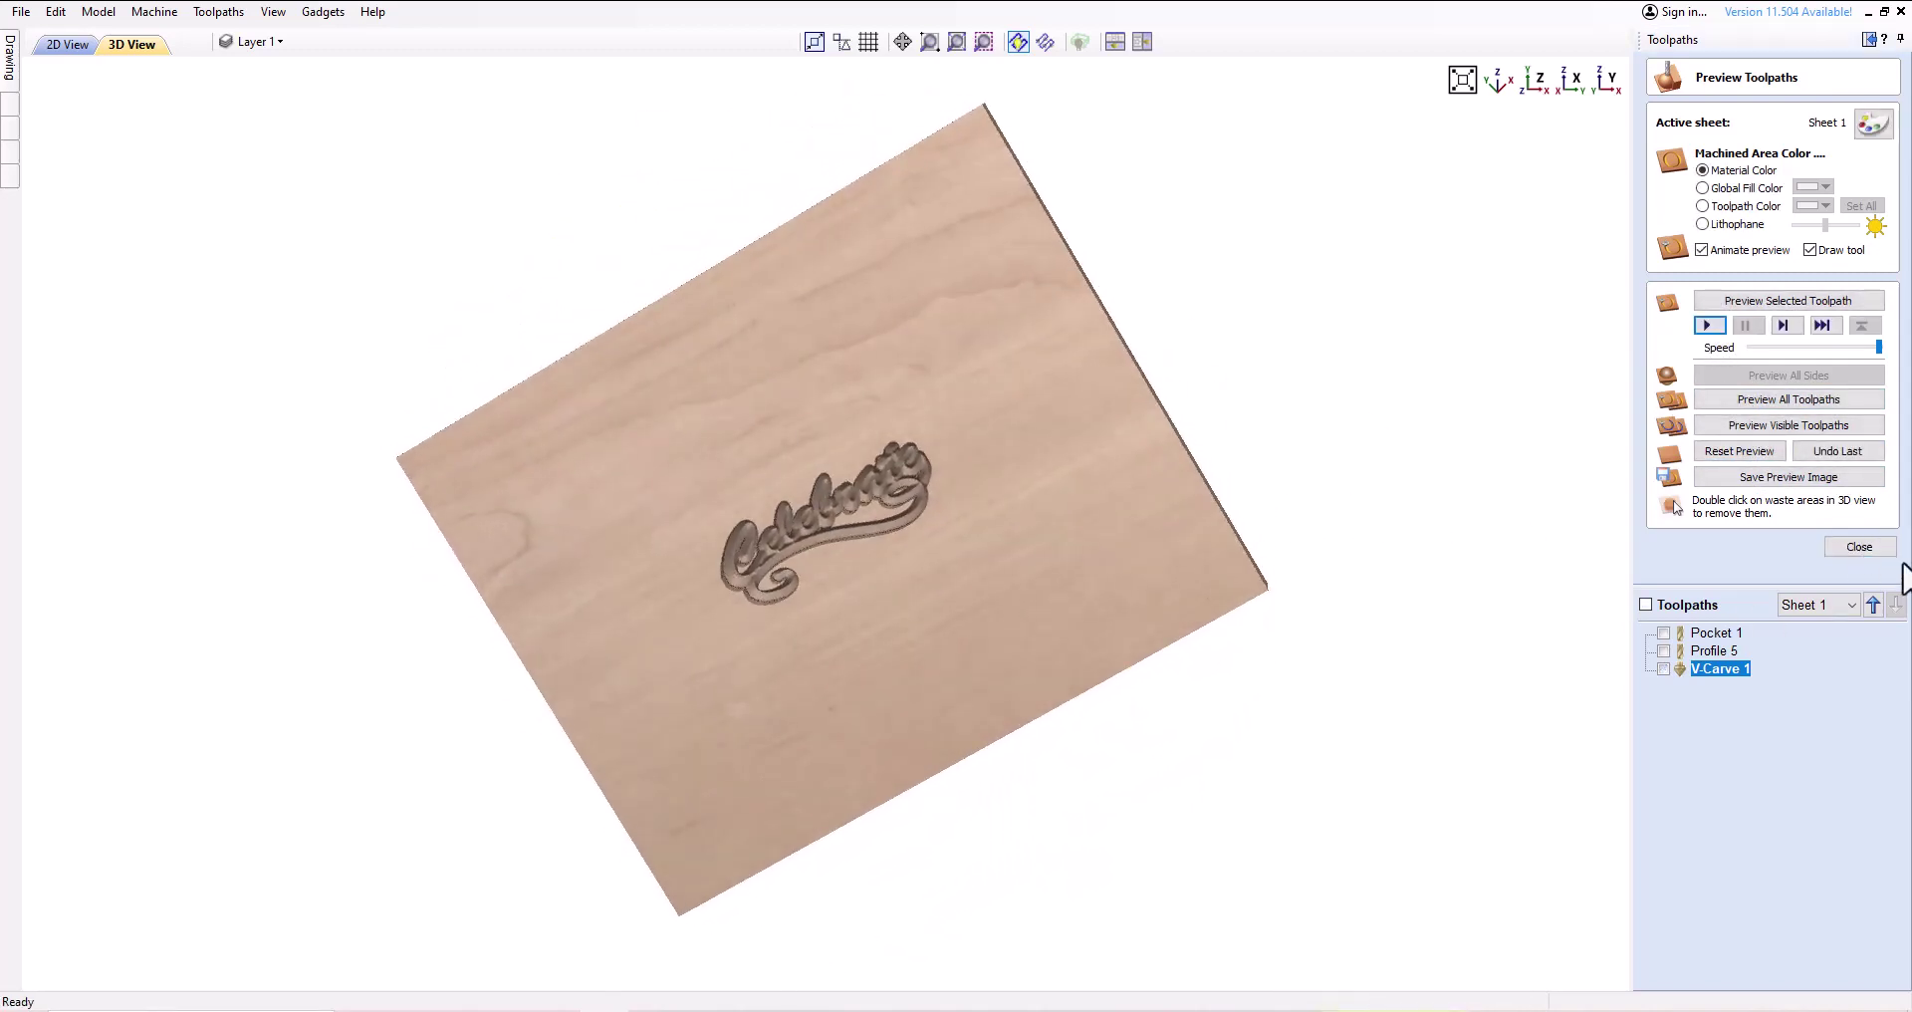
Reset the 3D preview and simulate all toolpaths together on the board
{"action": "left_click", "coordinate": [1734, 451]}
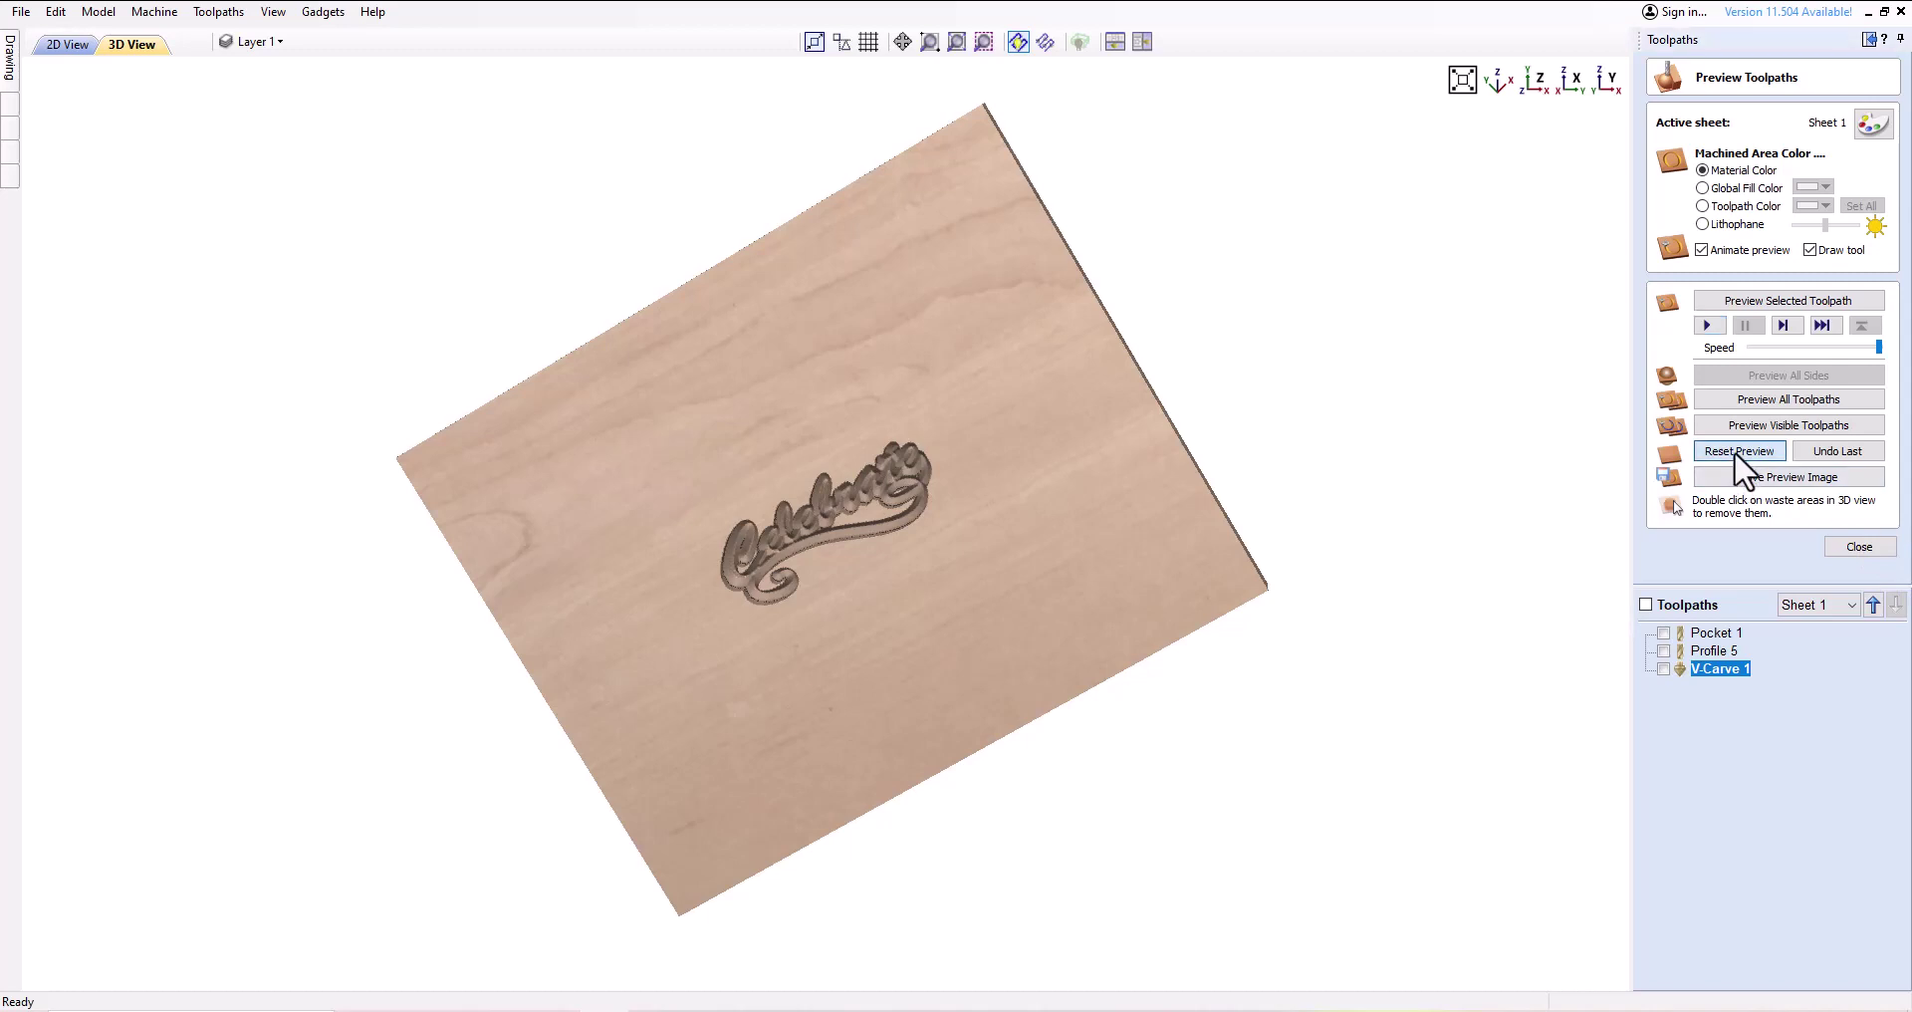
{"action": "left_click", "coordinate": [1789, 398]}
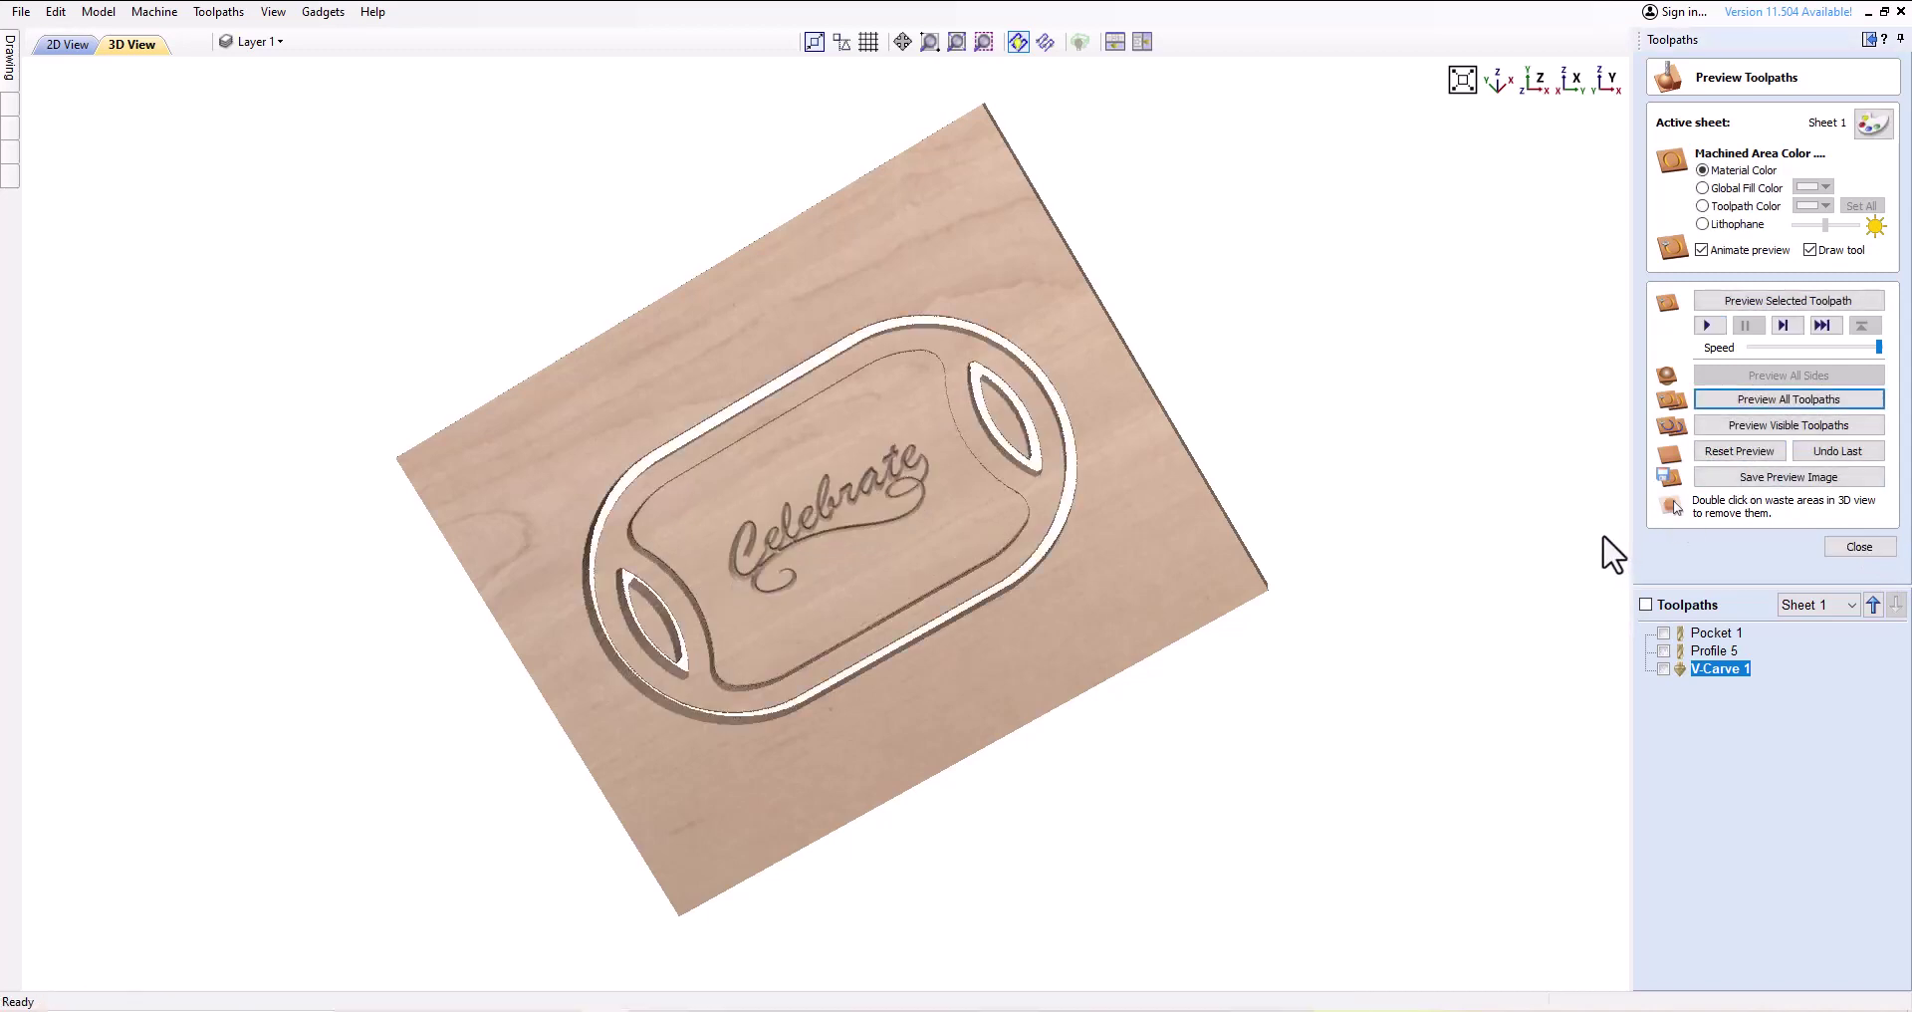
{"action": "left_click_drag", "start_coordinate": [755, 651], "coordinate": [753, 555]}
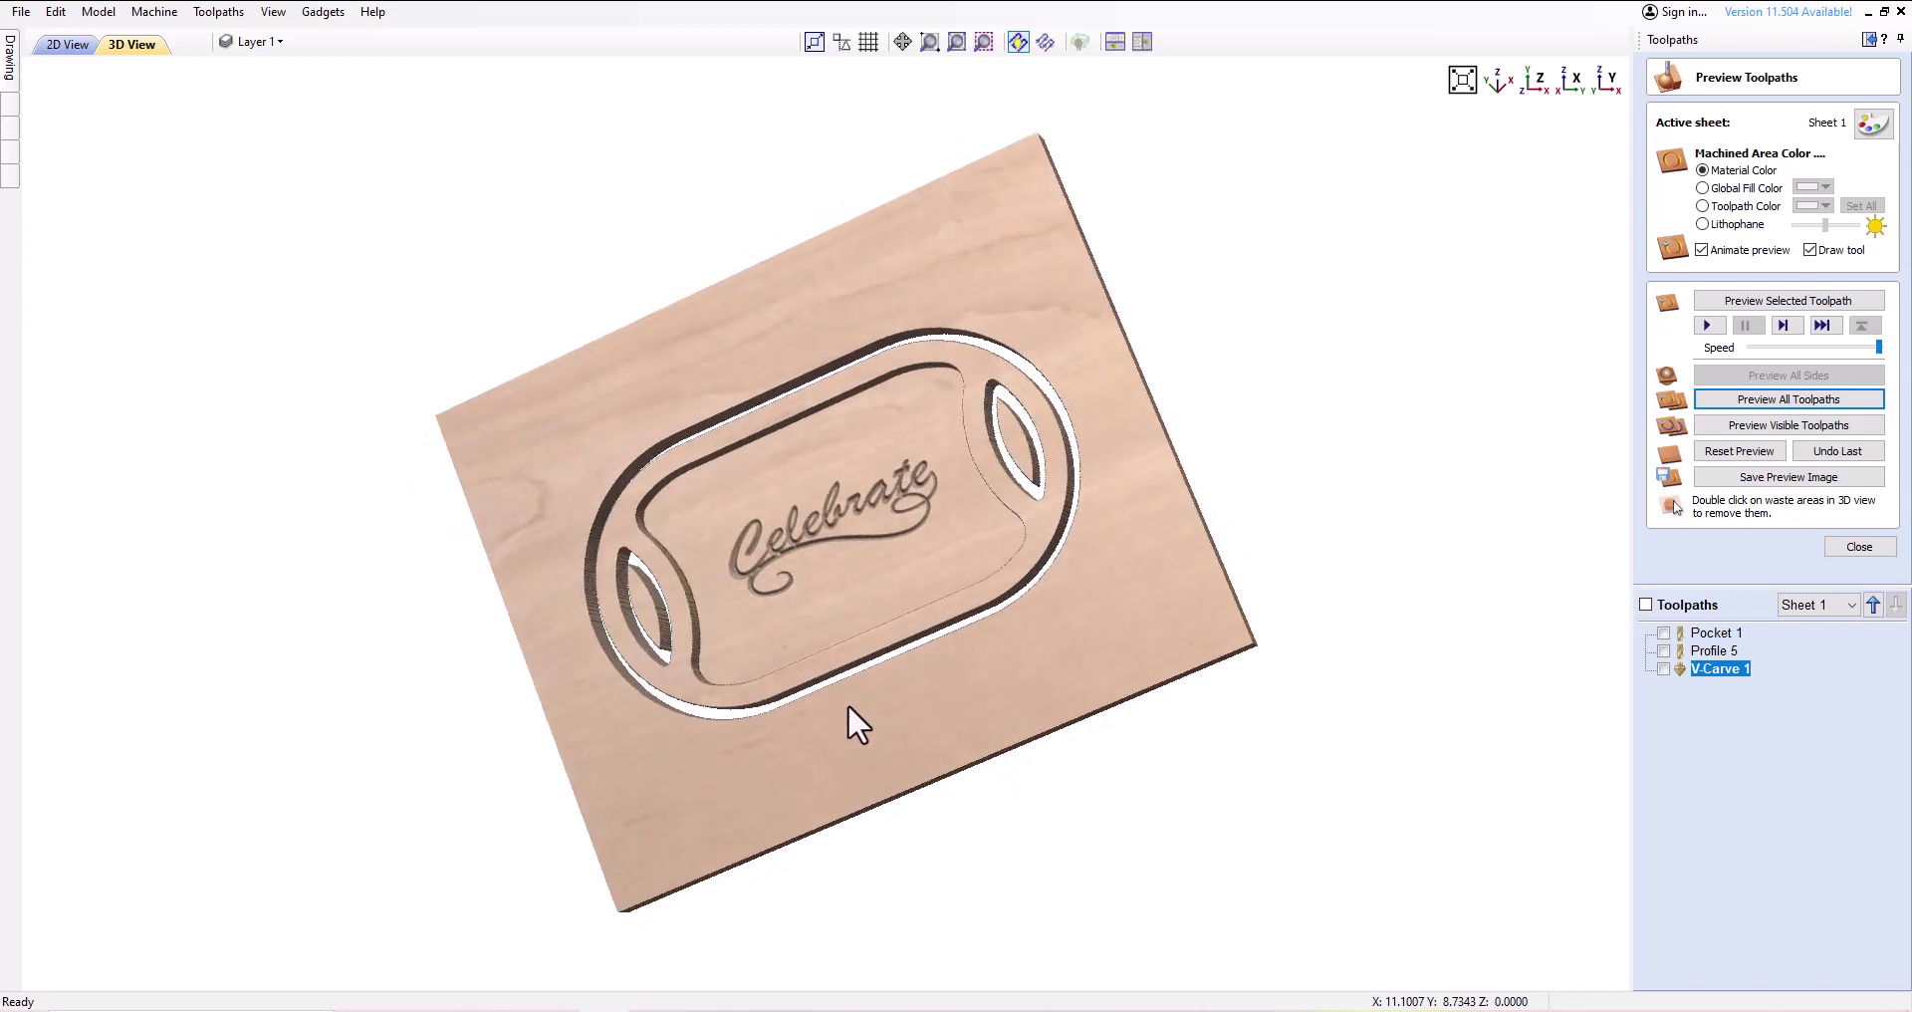
{"action": "left_click_drag", "start_coordinate": [809, 315], "coordinate": [1045, 297]}
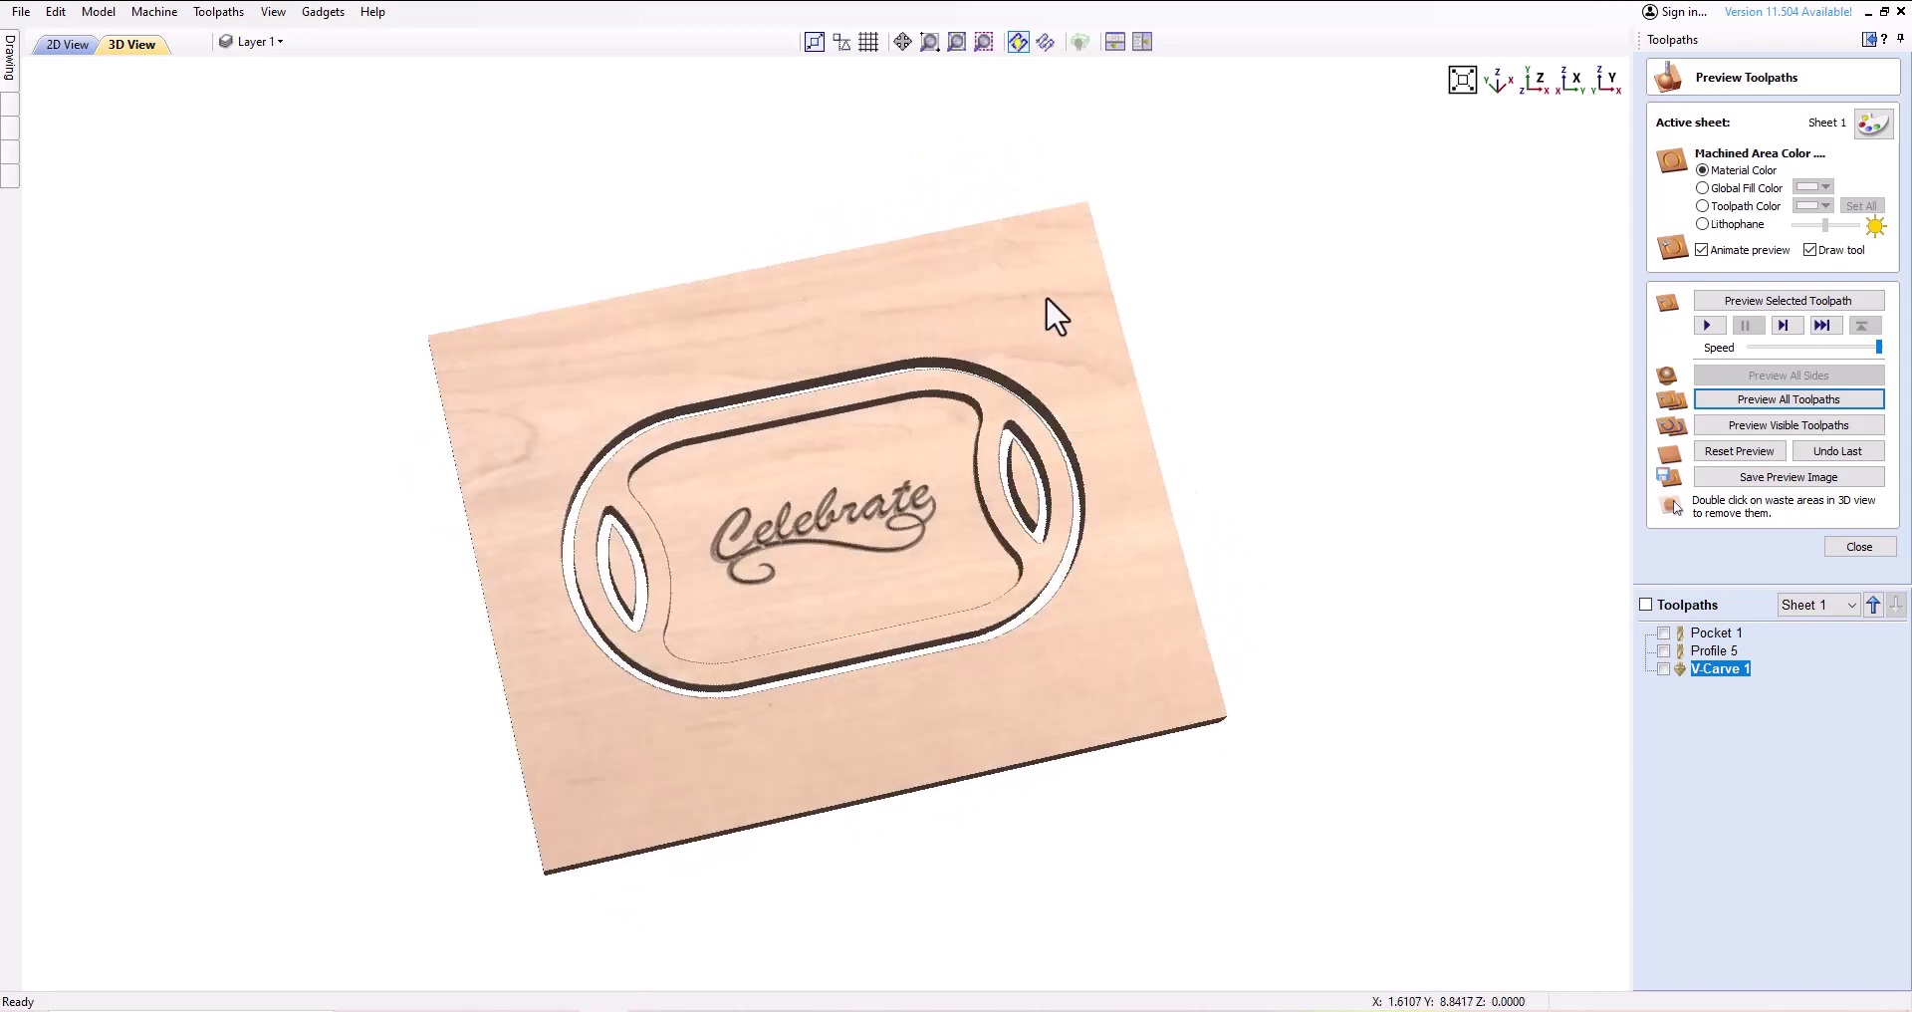
Remove the waste board around the tray and the waste pieces inside both handle openings in the preview
{"action": "double_click", "coordinate": [920, 744]}
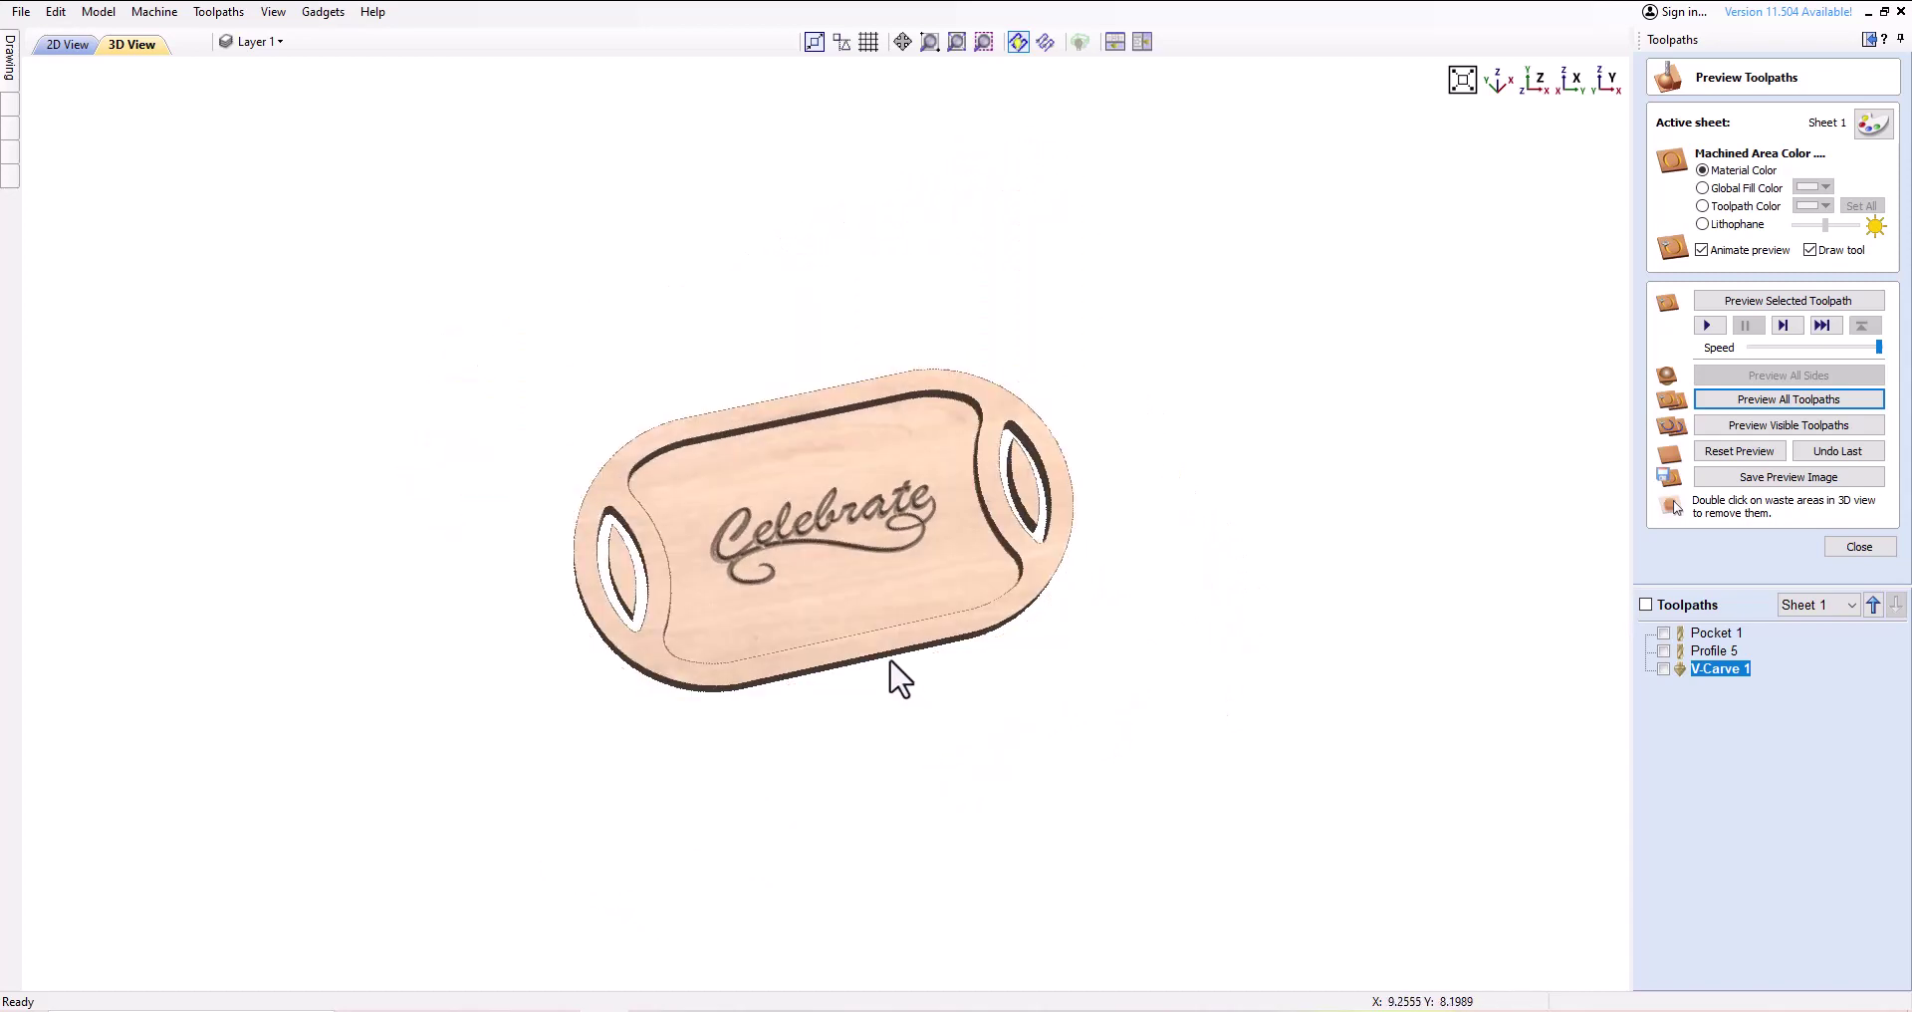
{"action": "double_click", "coordinate": [622, 583]}
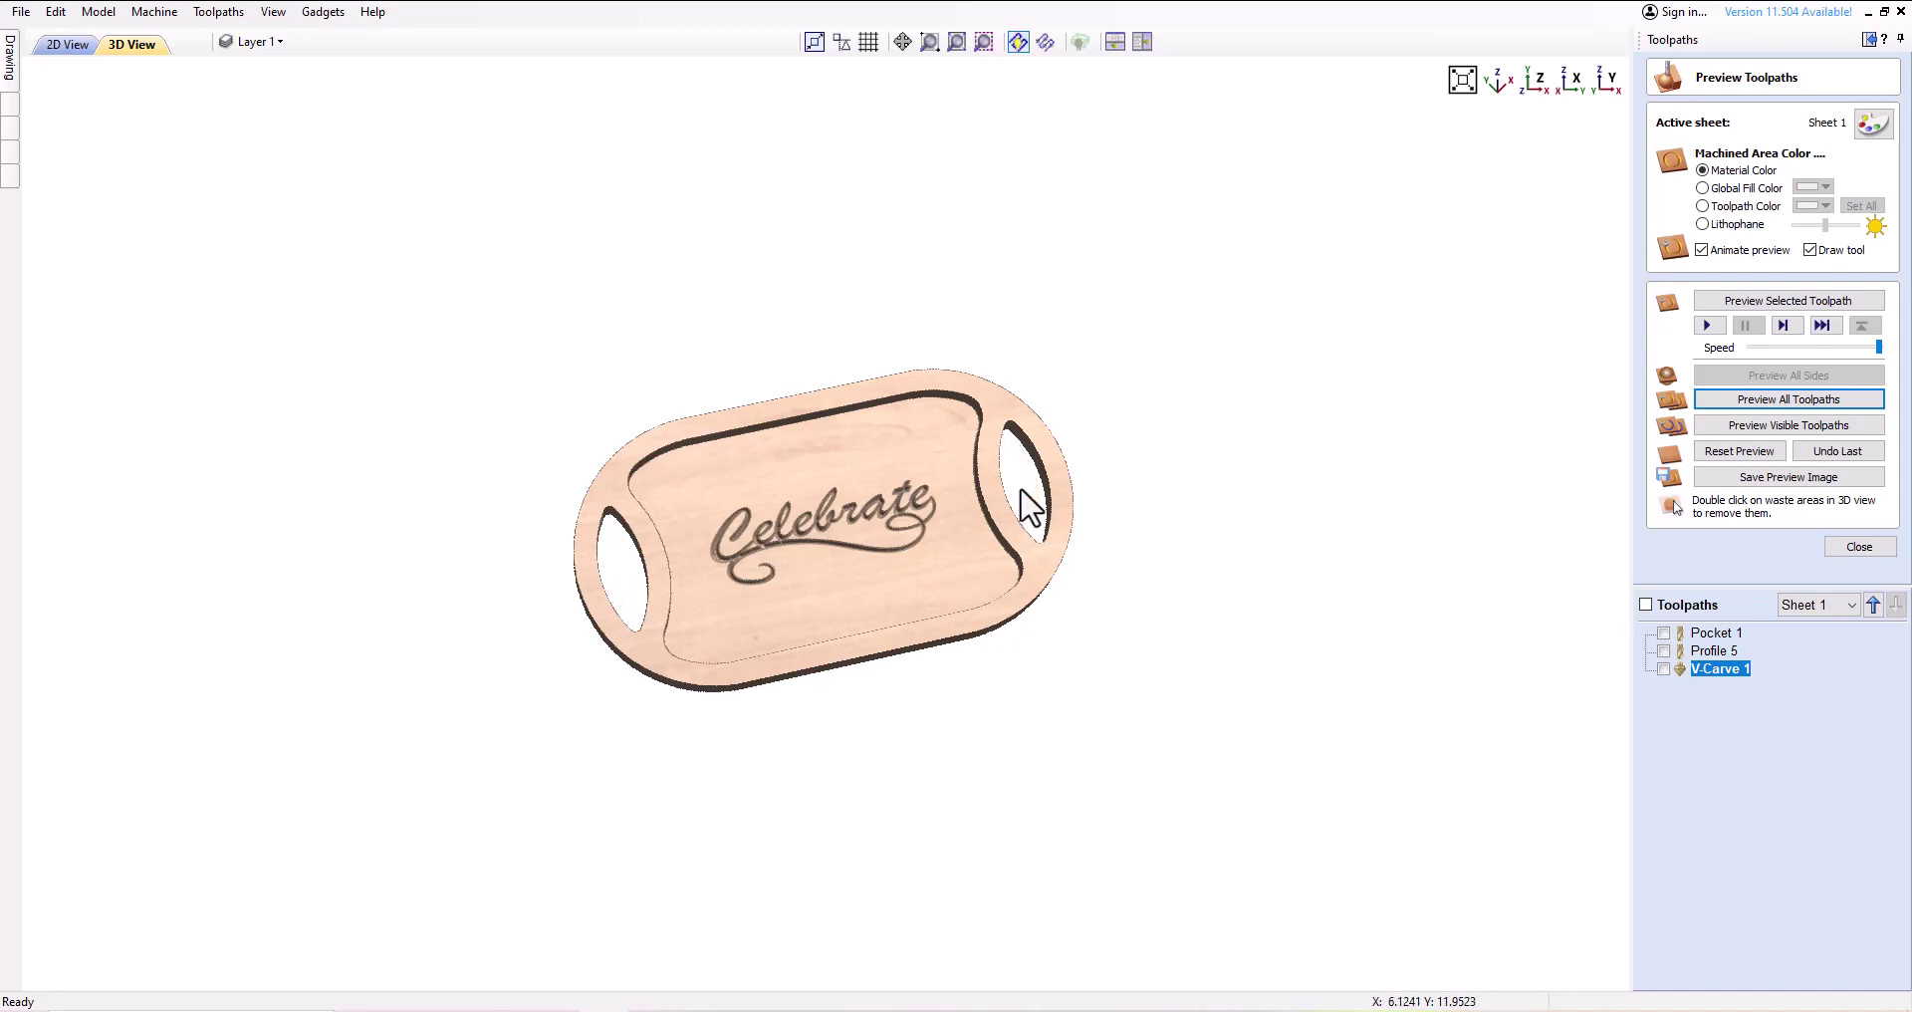
{"action": "double_click", "coordinate": [1030, 502]}
{"action": "left_click_drag", "start_coordinate": [870, 595], "coordinate": [1050, 631]}
{"action": "scroll", "coordinate": [844, 598], "scroll_direction": "up", "scroll_amount": 5}
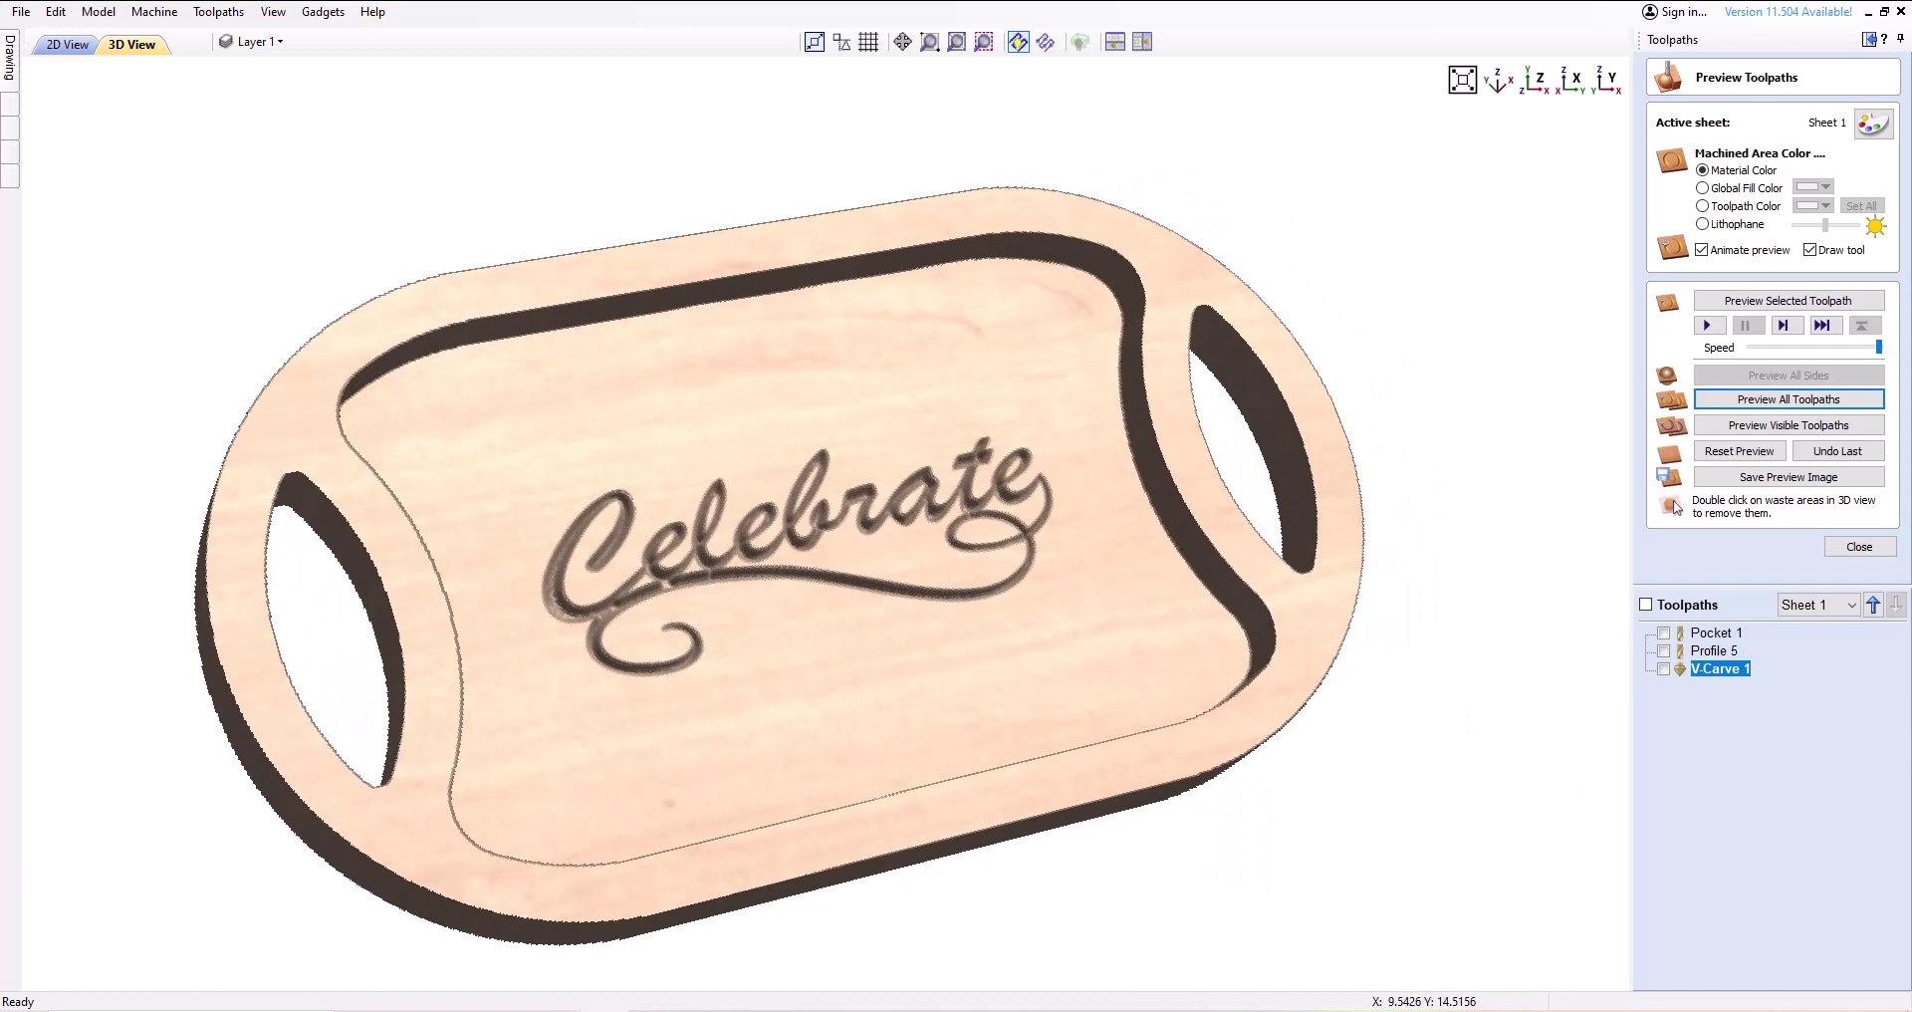
Switch the machined area coloring to toolpath color and make the V-Carve lettering black
{"action": "left_click", "coordinate": [1702, 188]}
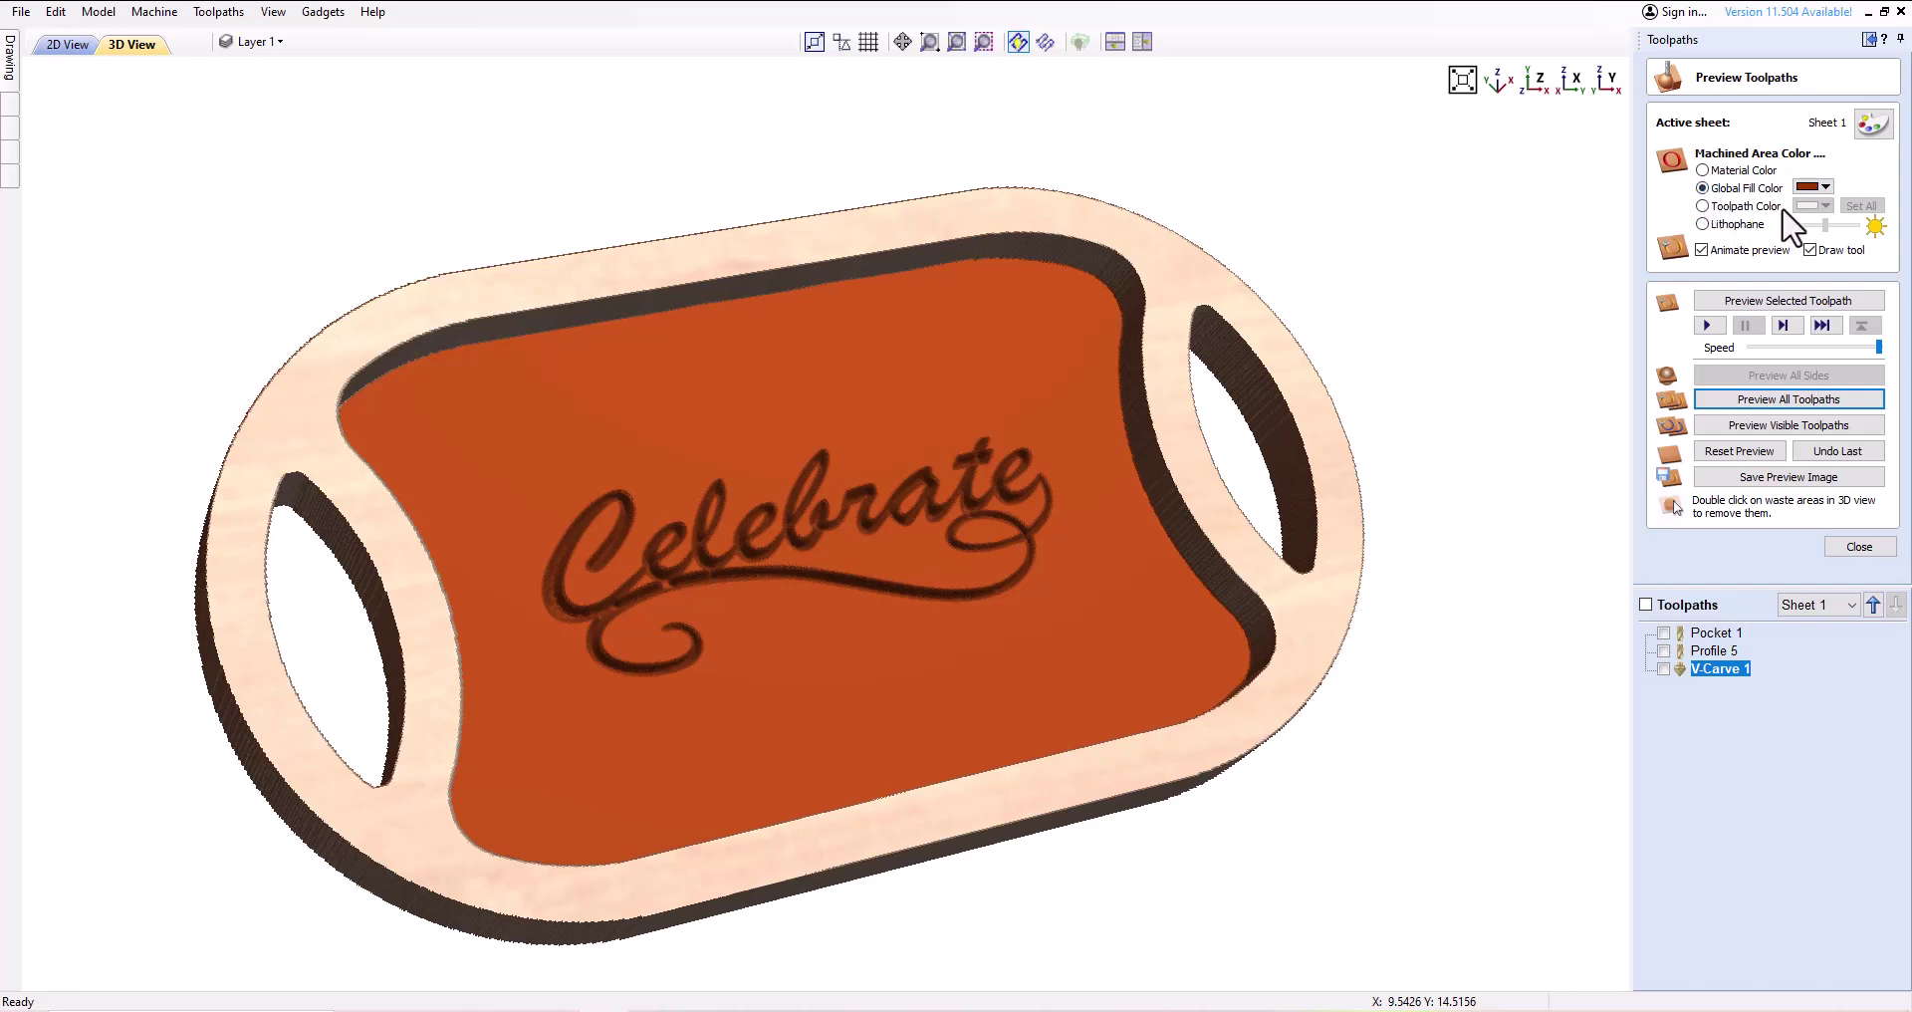
{"action": "left_click", "coordinate": [1702, 206]}
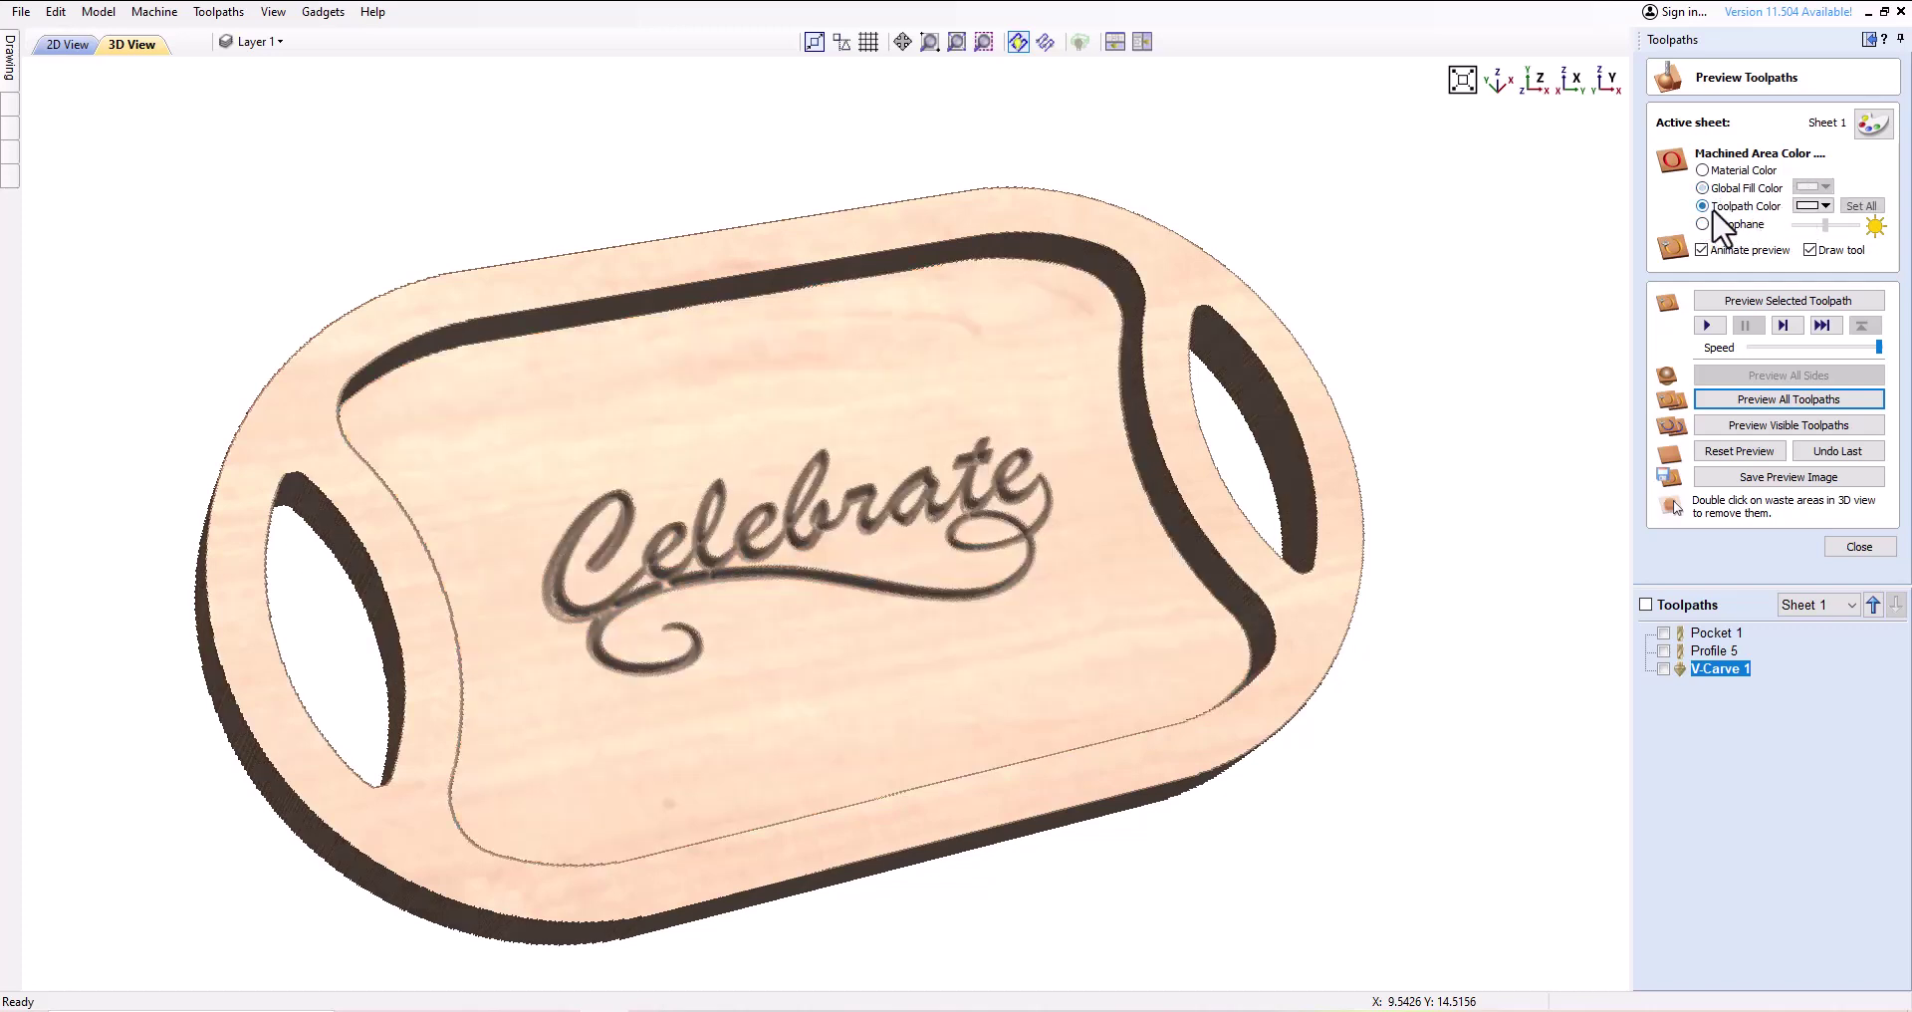
{"action": "left_click", "coordinate": [1817, 205]}
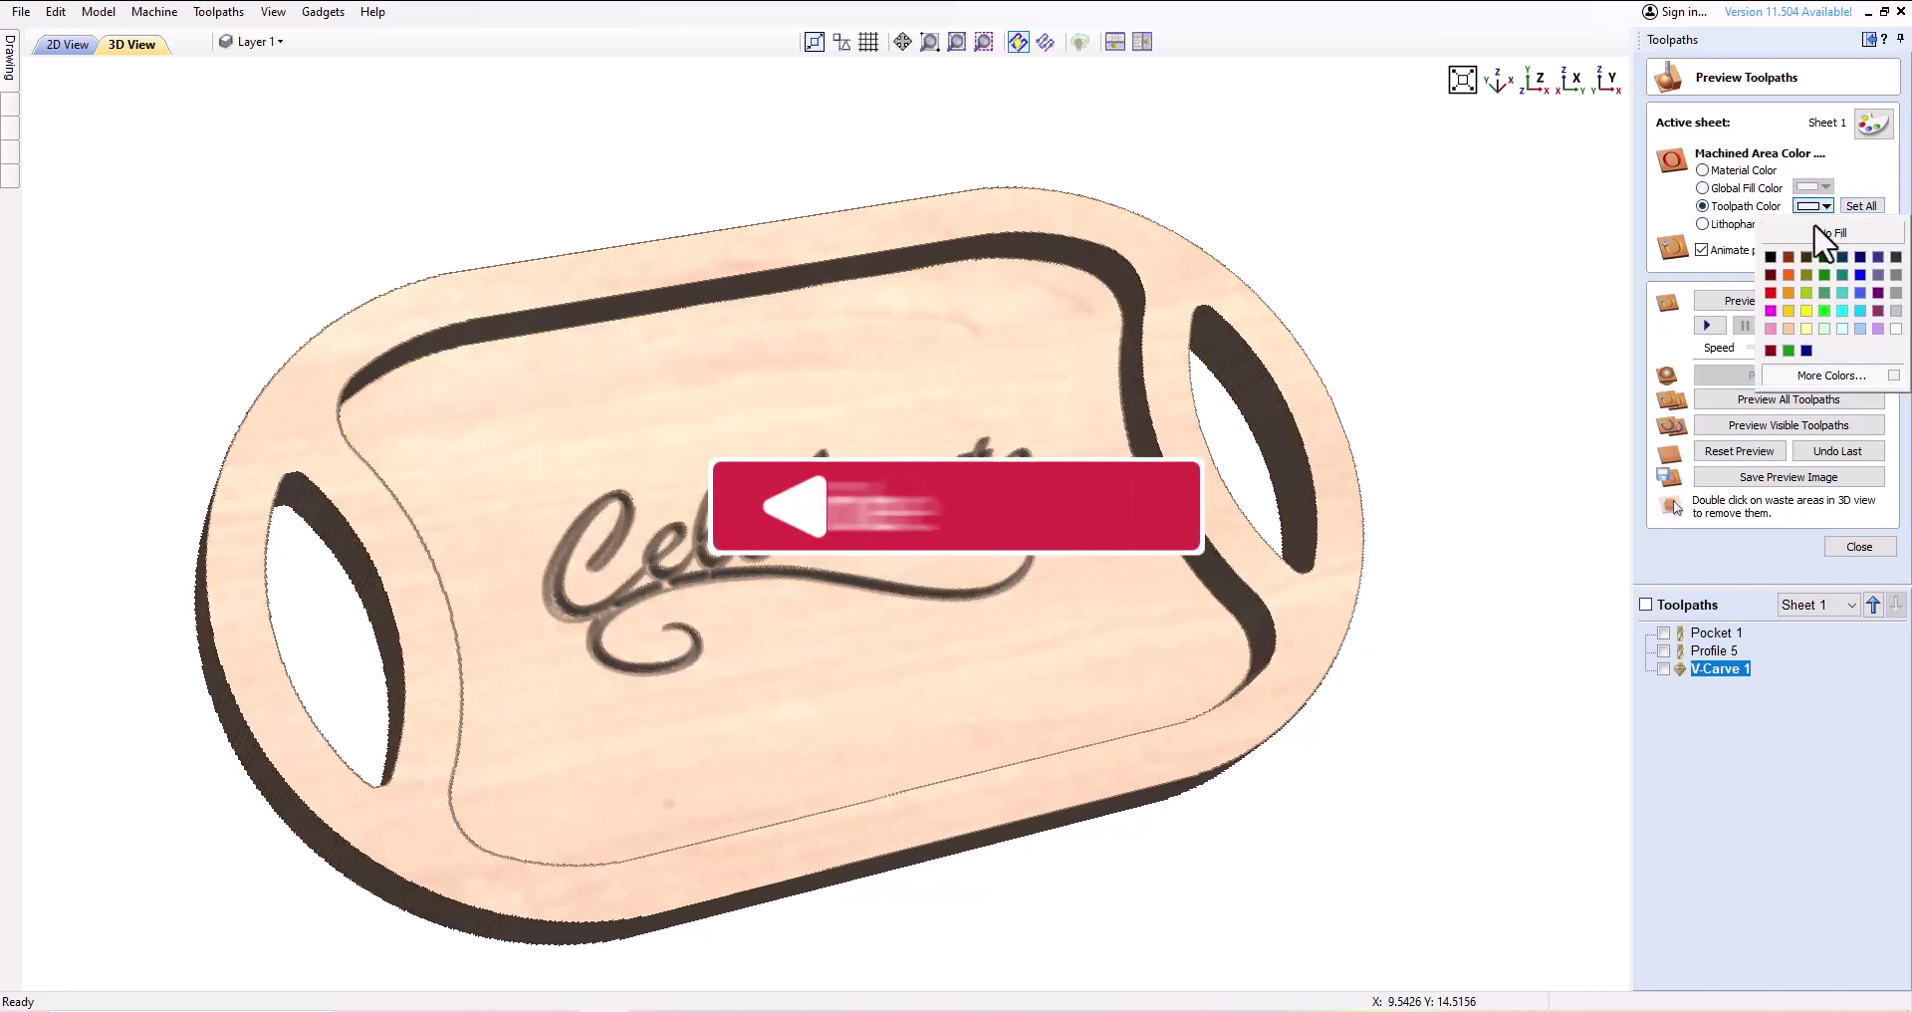
{"action": "left_click", "coordinate": [1771, 256]}
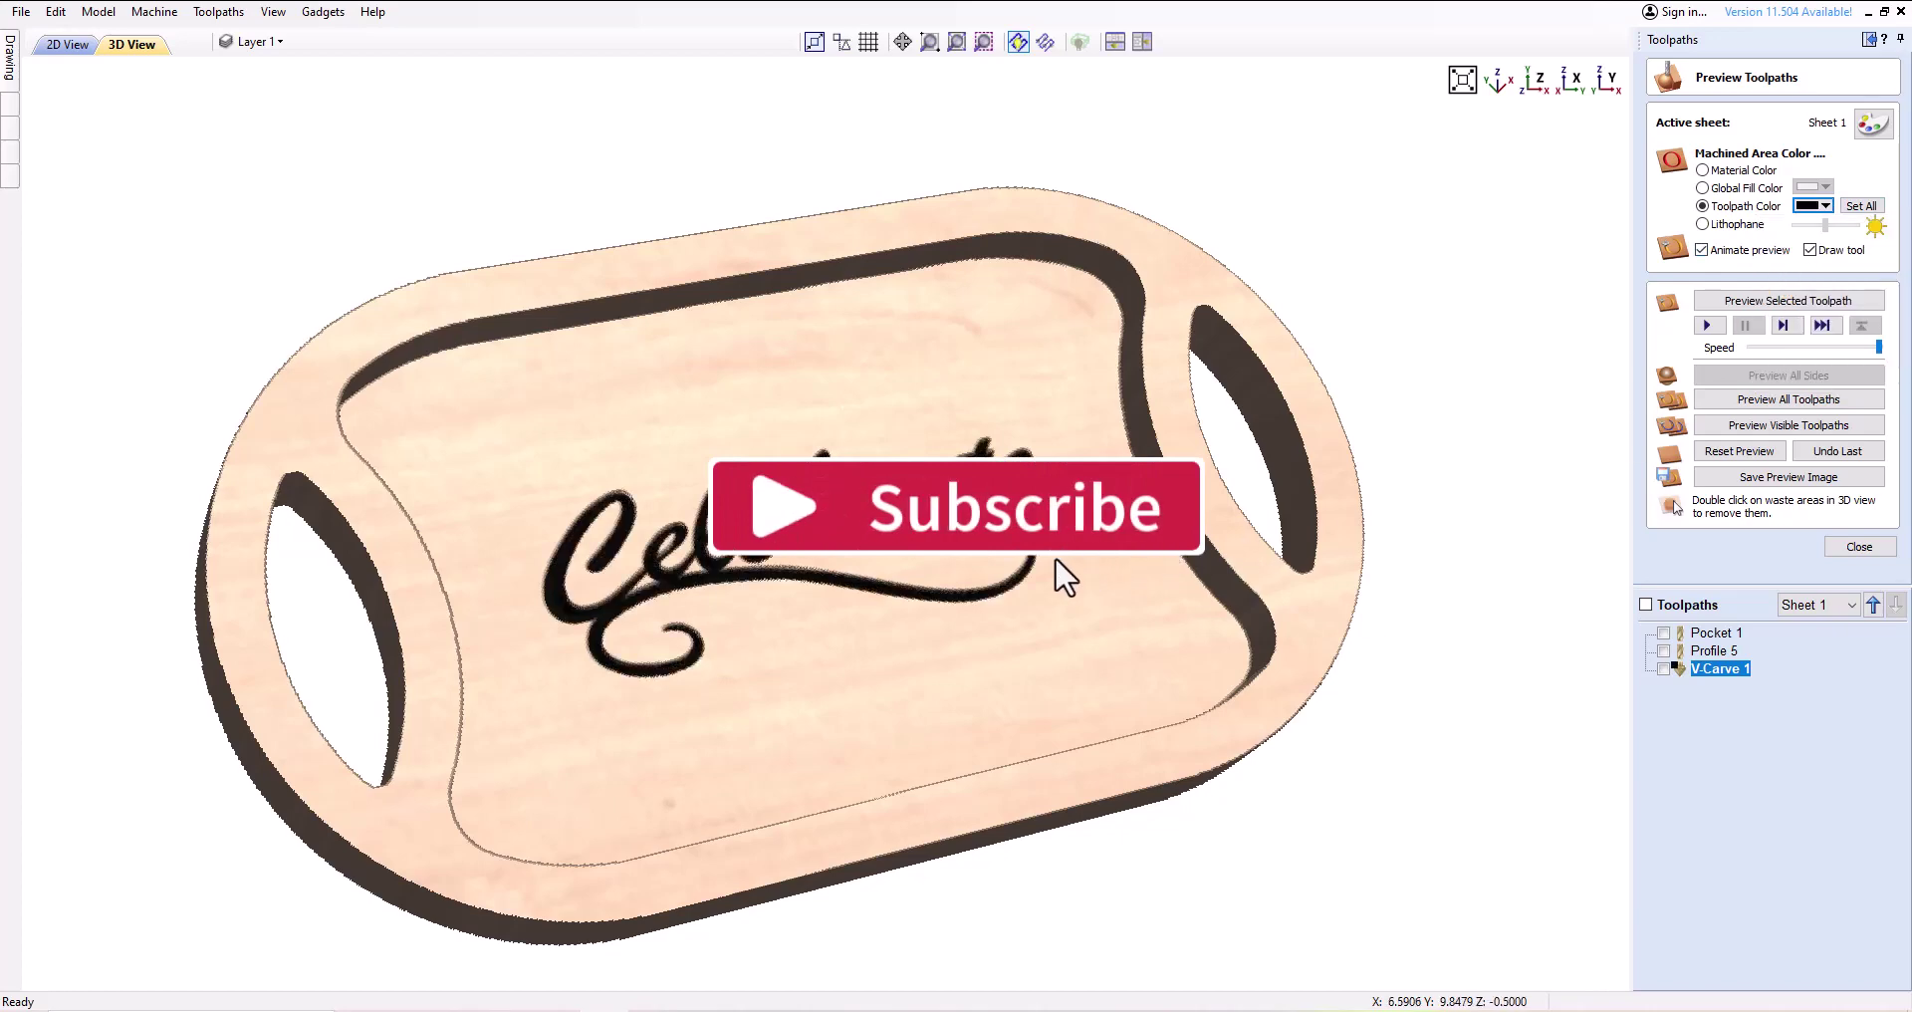
{"action": "scroll", "coordinate": [1053, 556], "scroll_direction": "down", "scroll_amount": 2}
{"action": "left_click_drag", "start_coordinate": [1053, 556], "coordinate": [926, 582]}
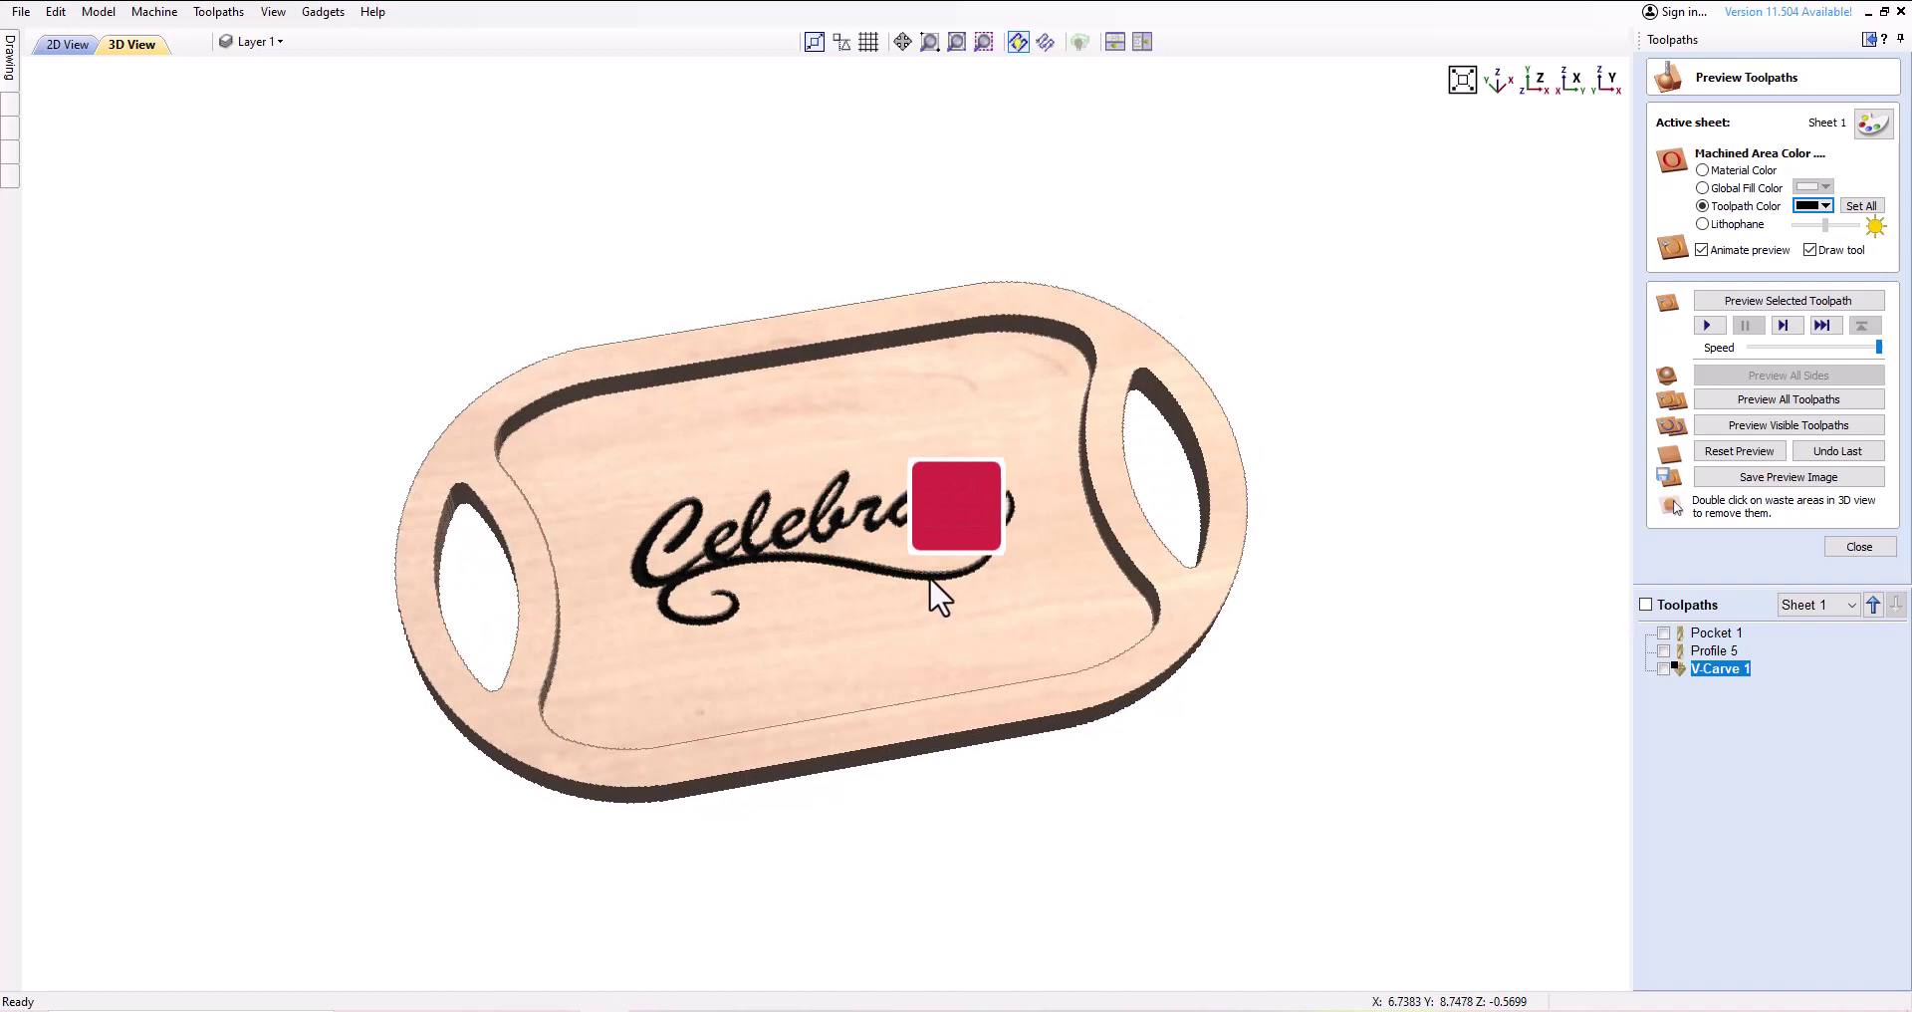